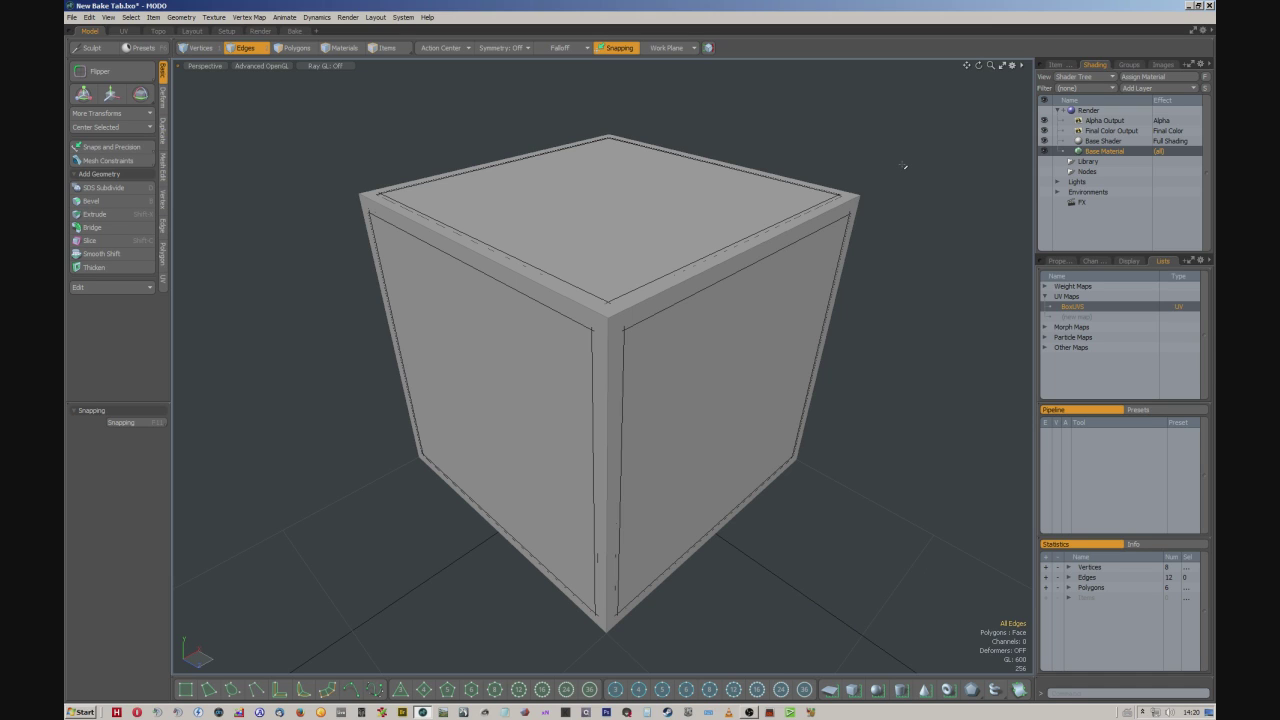
# Examine the bake type, map size and bake padding choices in the custom popover
pyautogui.hotkey('ctrl', 'q')
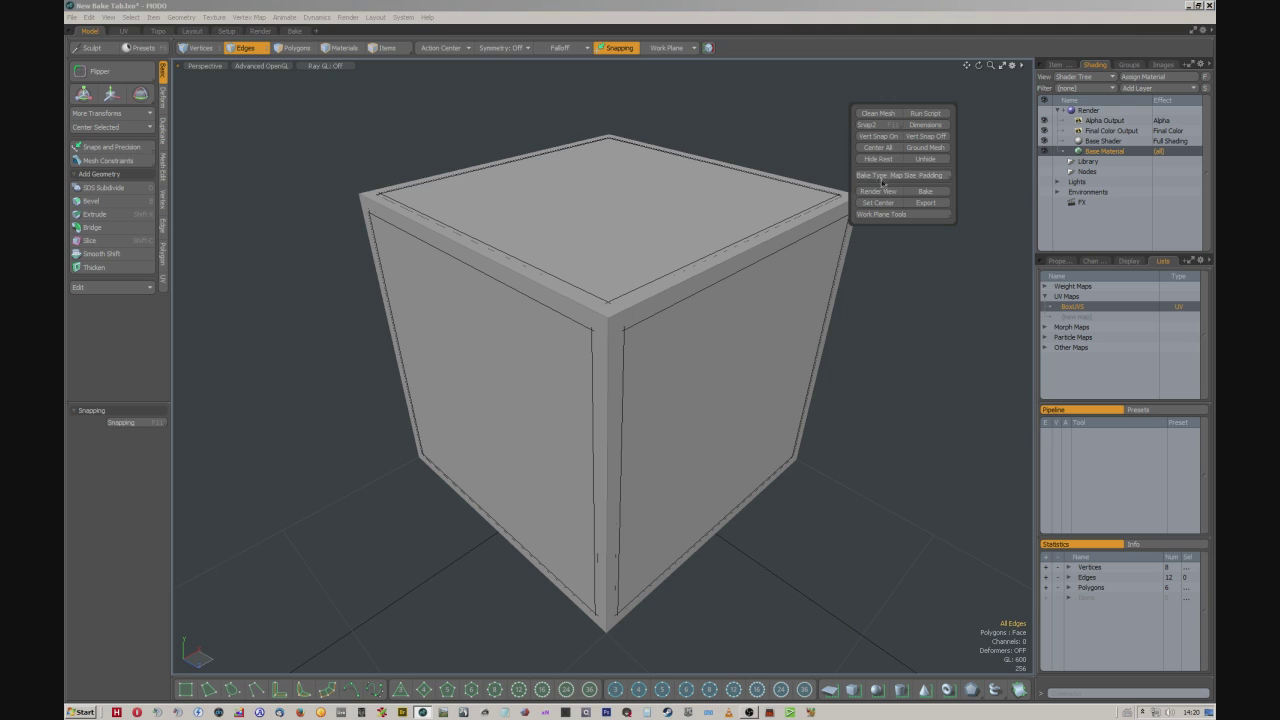
pyautogui.click(884, 177)
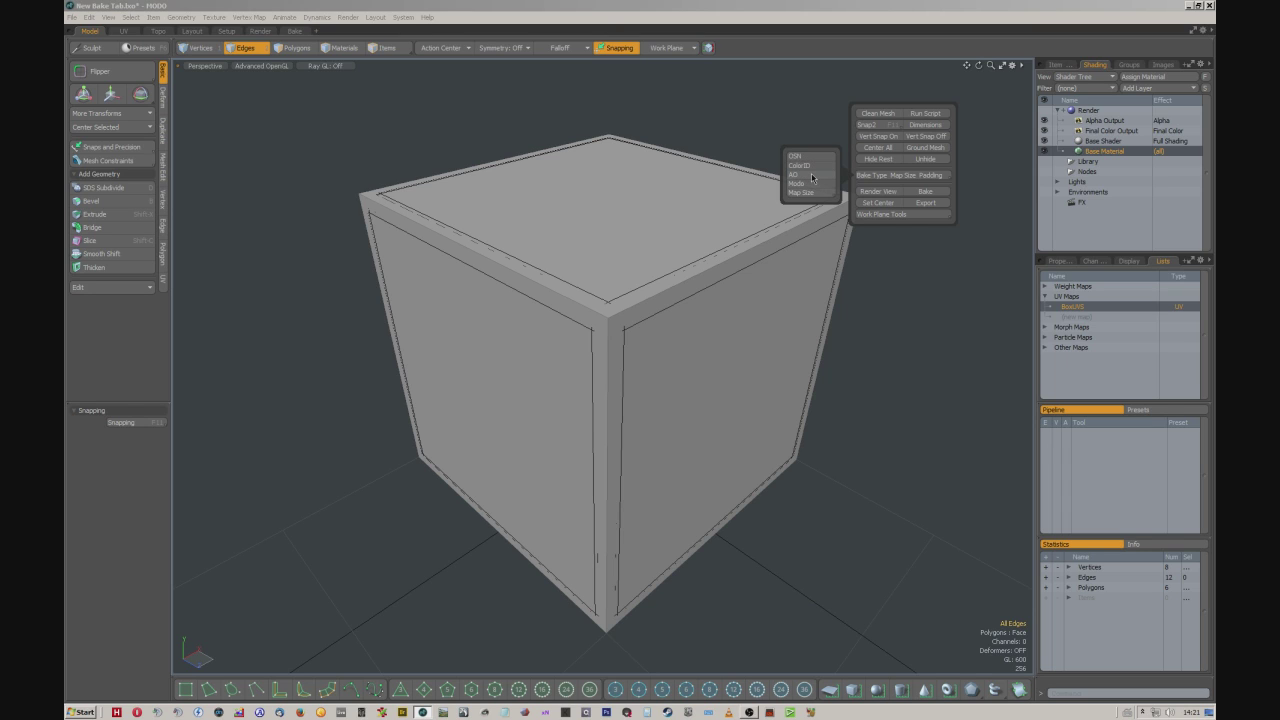
pyautogui.moveTo(812, 193)
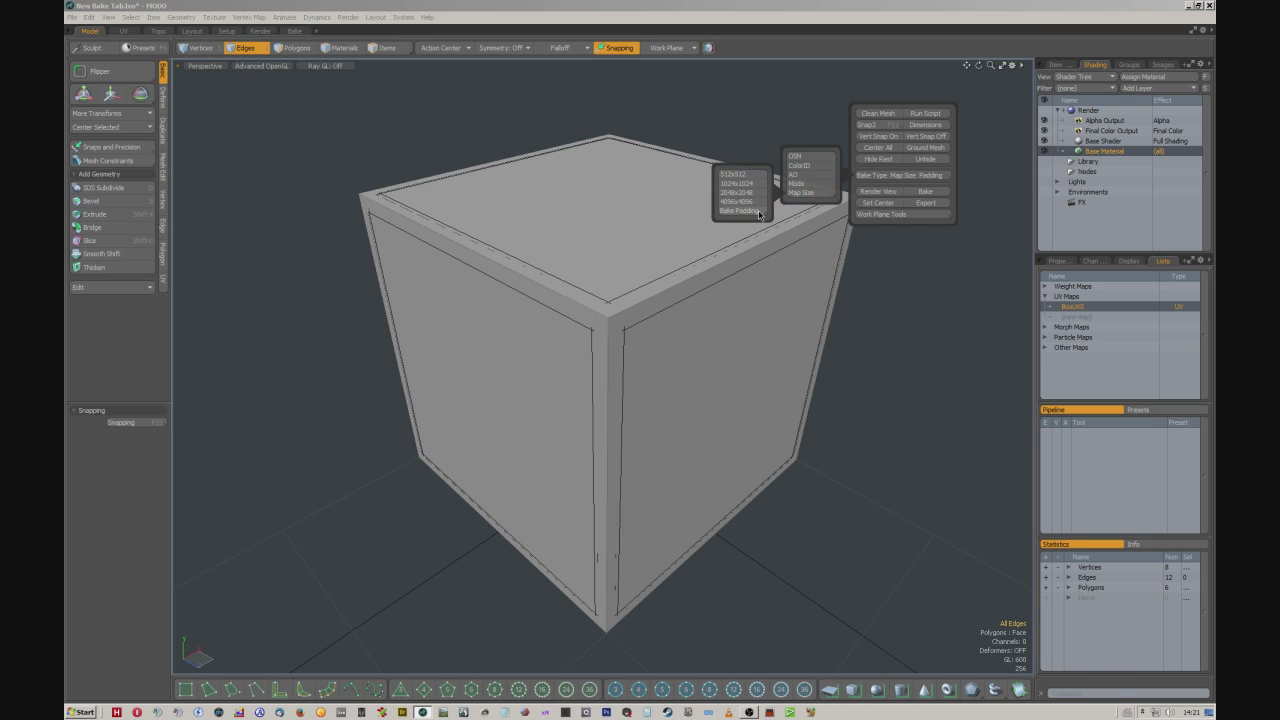
pyautogui.moveTo(765, 215)
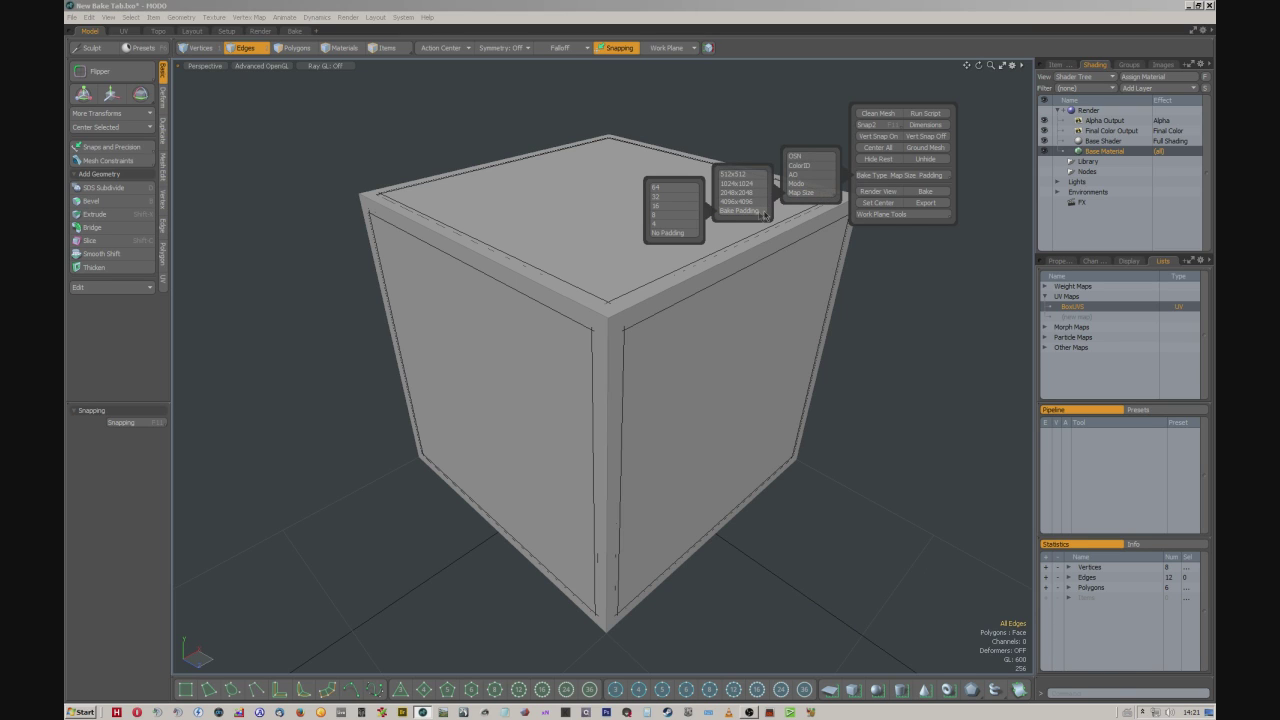
pyautogui.click(912, 45)
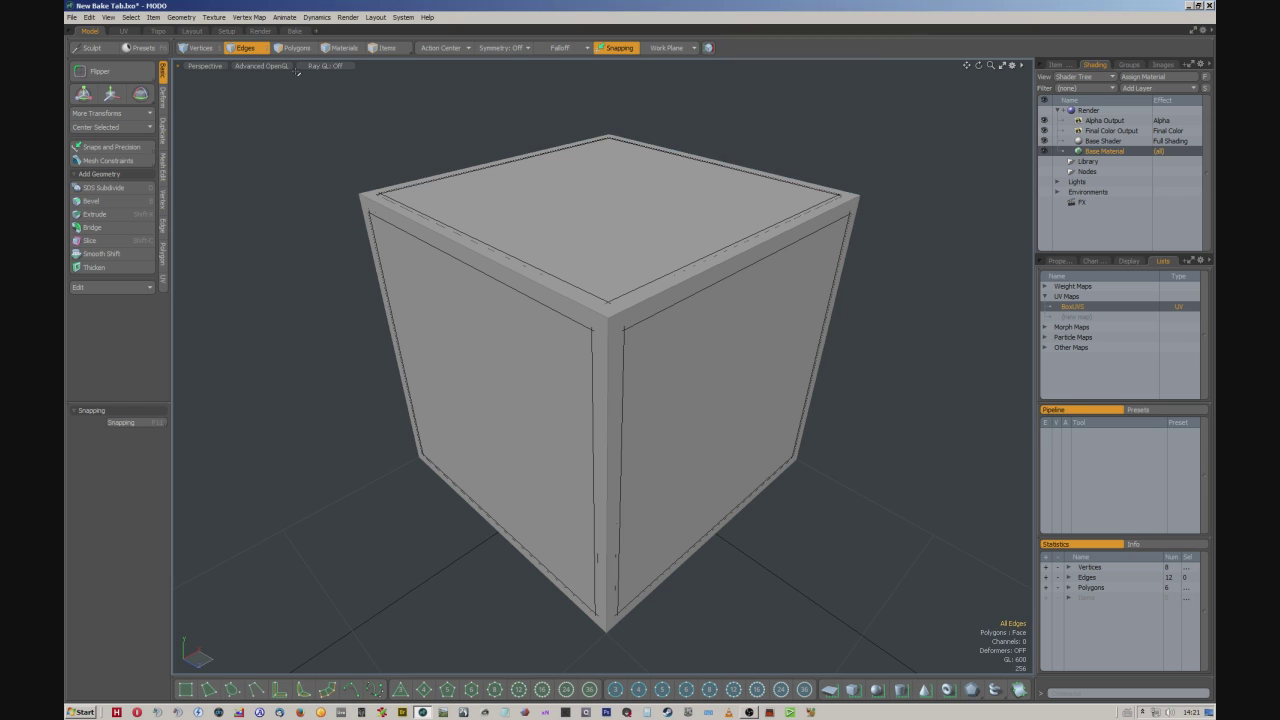
# Look over the Render layout and compare the HP and LP meshes in the Model layout, leaving LP selected
pyautogui.click(258, 31)
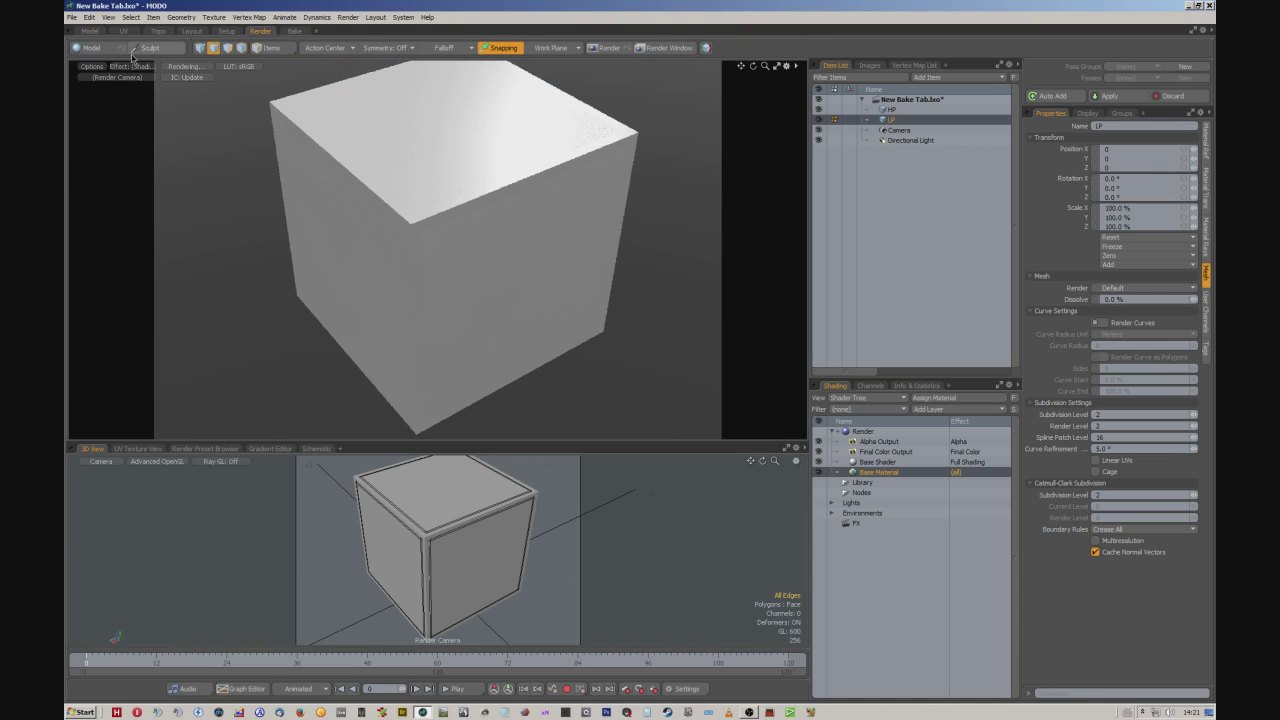
pyautogui.click(90, 31)
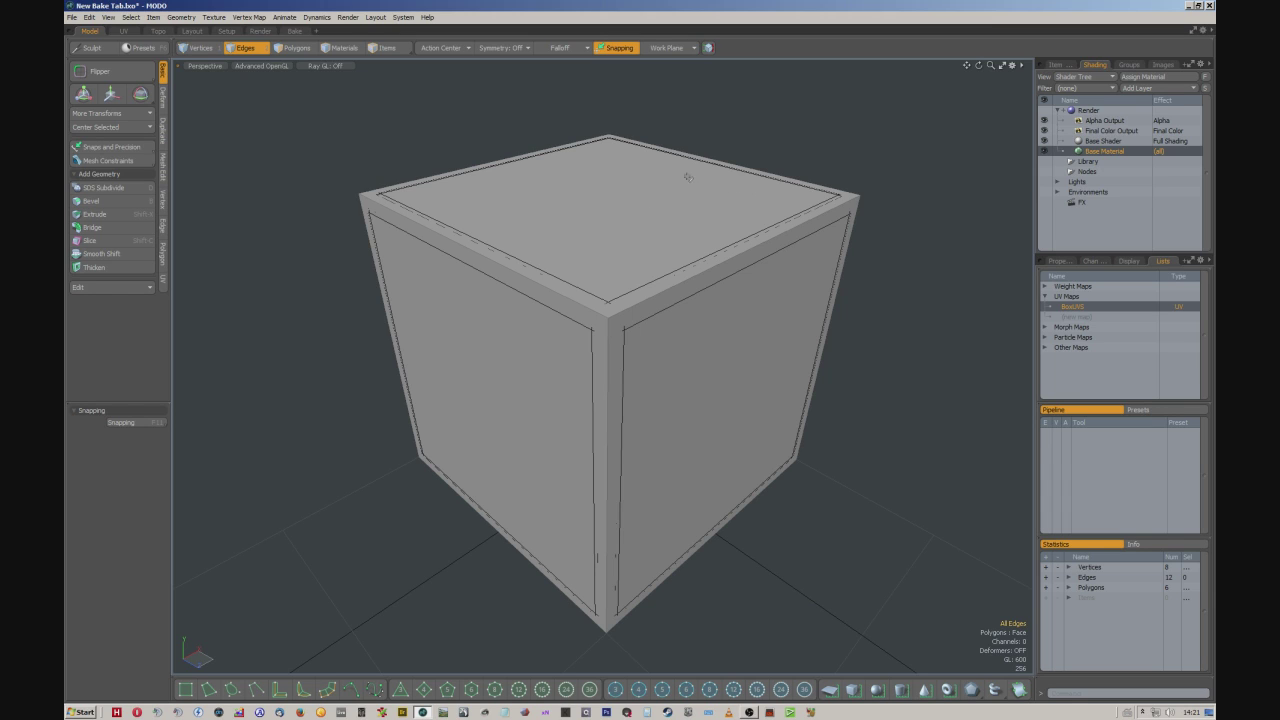
pyautogui.click(1056, 64)
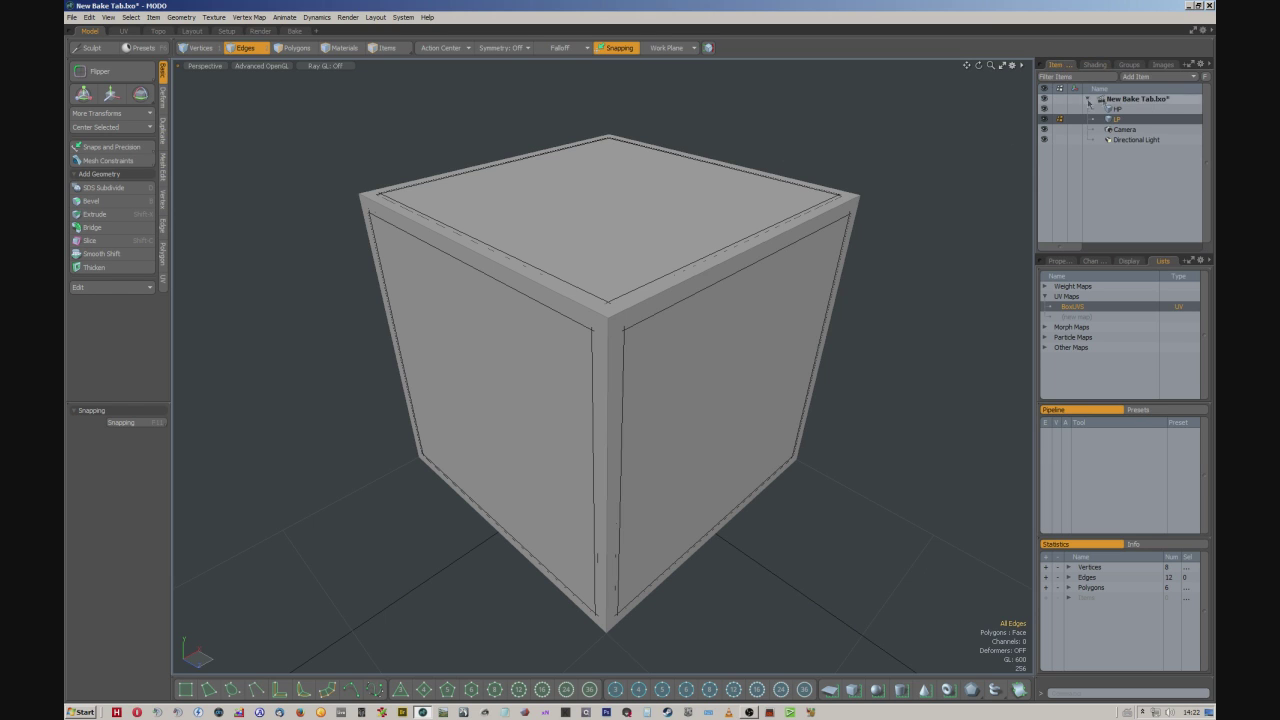
pyautogui.click(1118, 109)
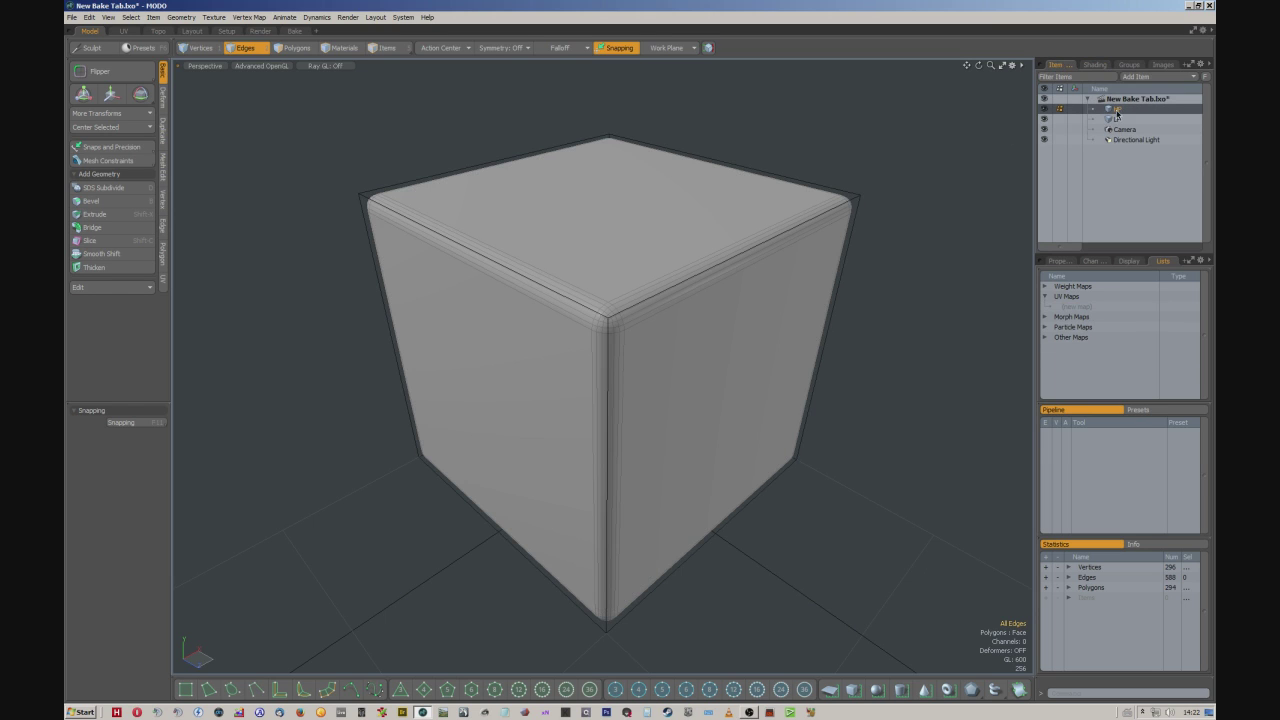
pyautogui.click(1117, 119)
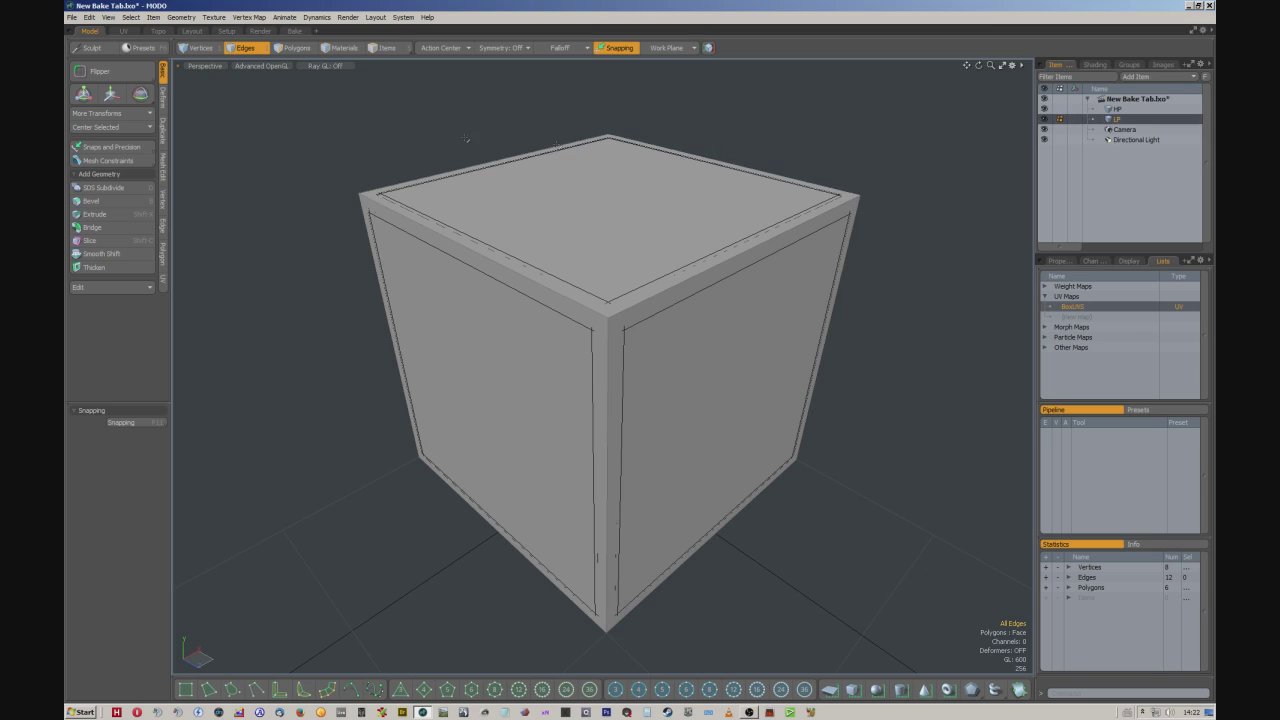
# Compare the Bake and Model layouts, toggle the Base Material's visibility off and on, and return to the Bake layout
pyautogui.click(295, 31)
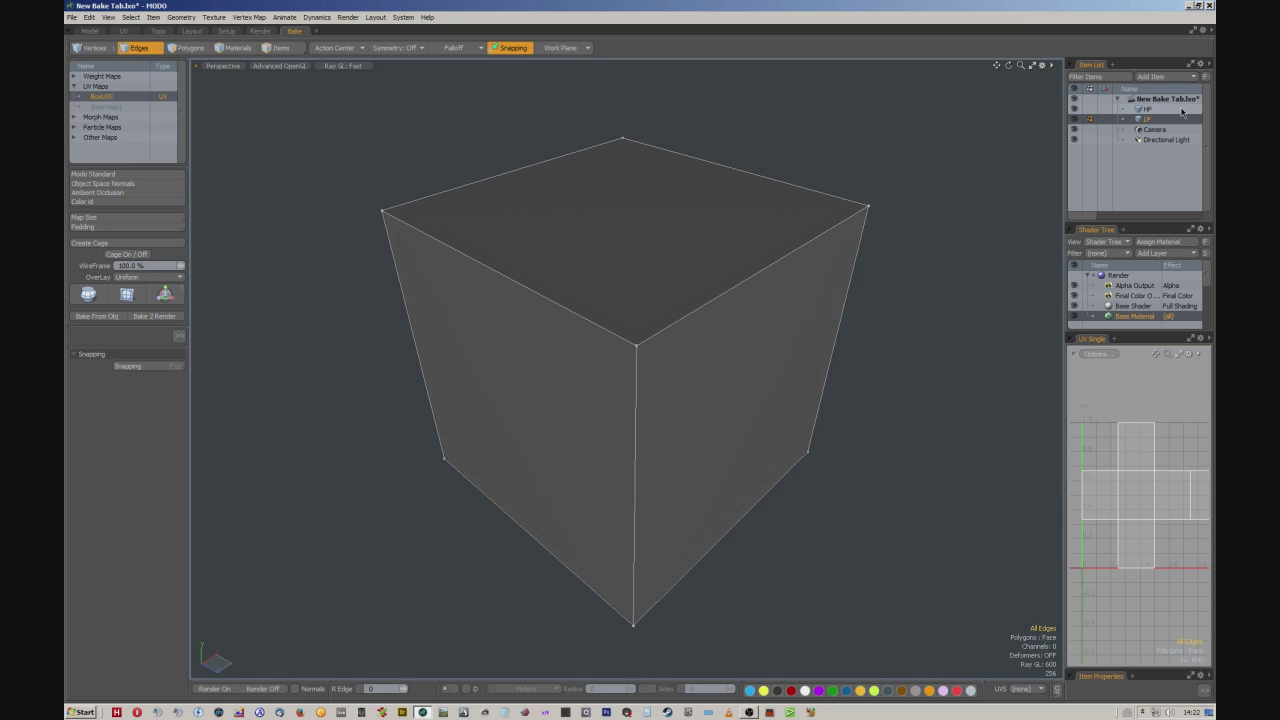
pyautogui.click(90, 32)
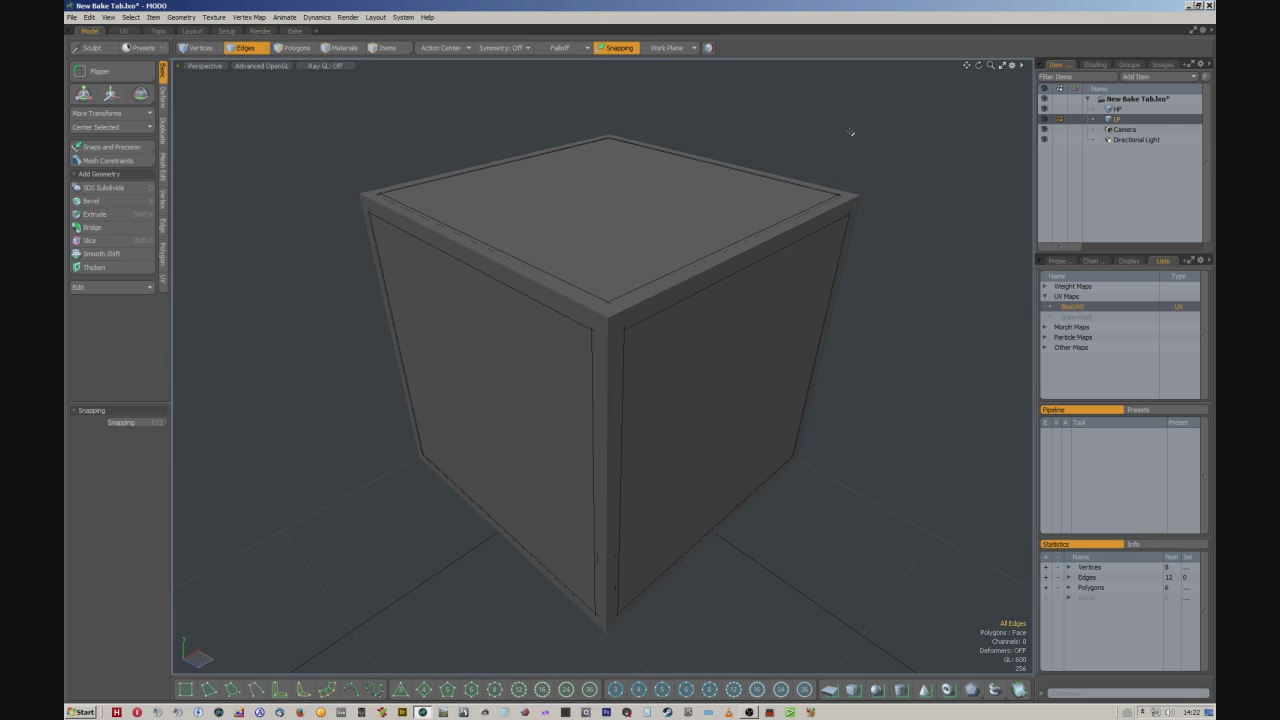
pyautogui.click(1094, 65)
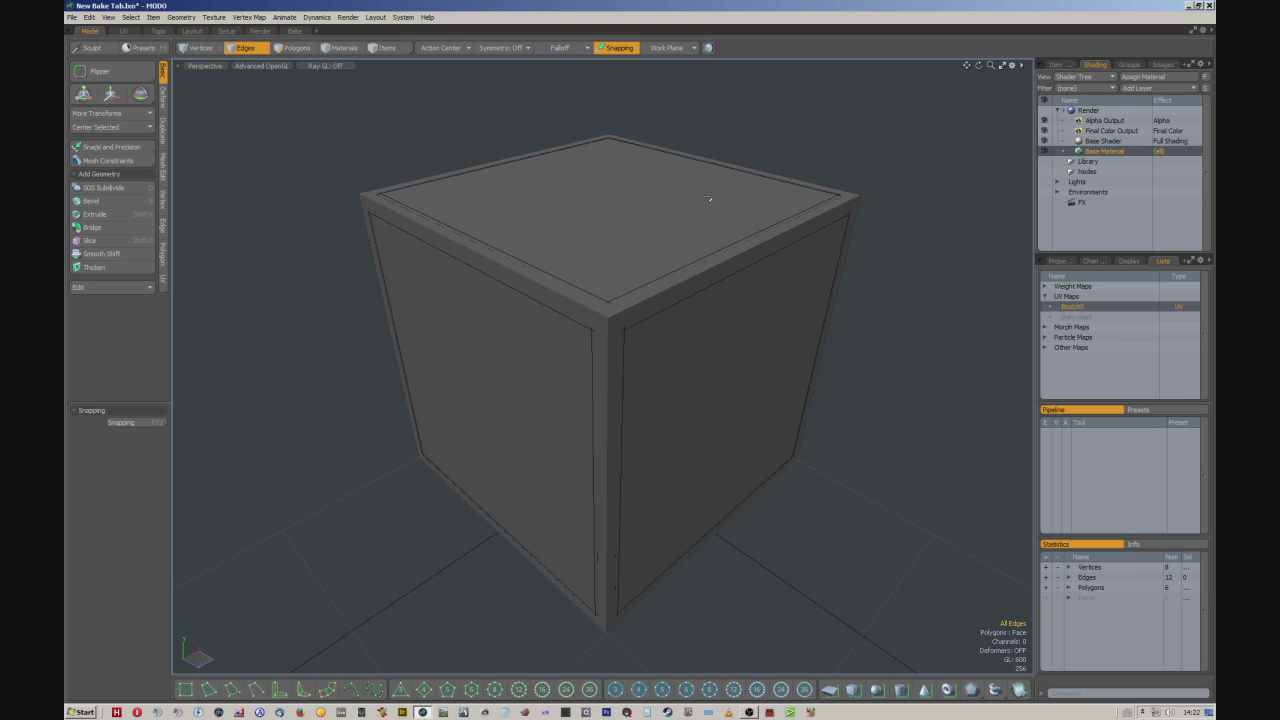
pyautogui.click(1044, 151)
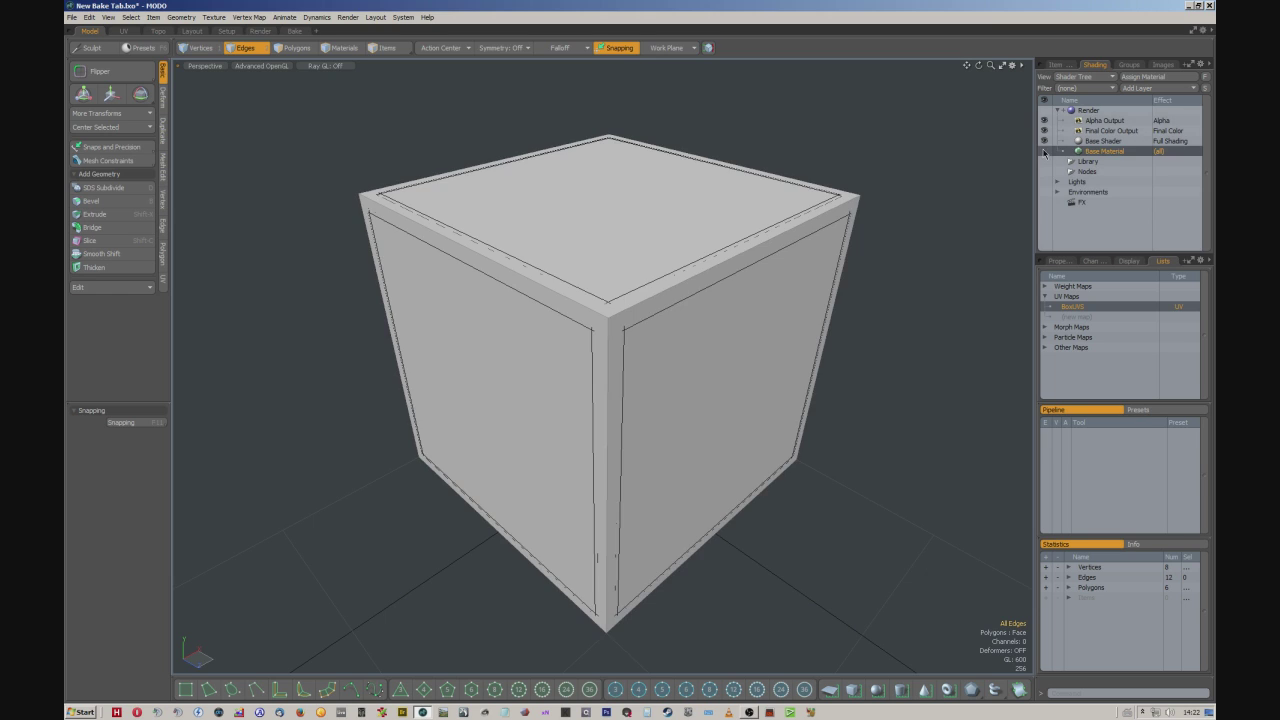
pyautogui.click(1044, 151)
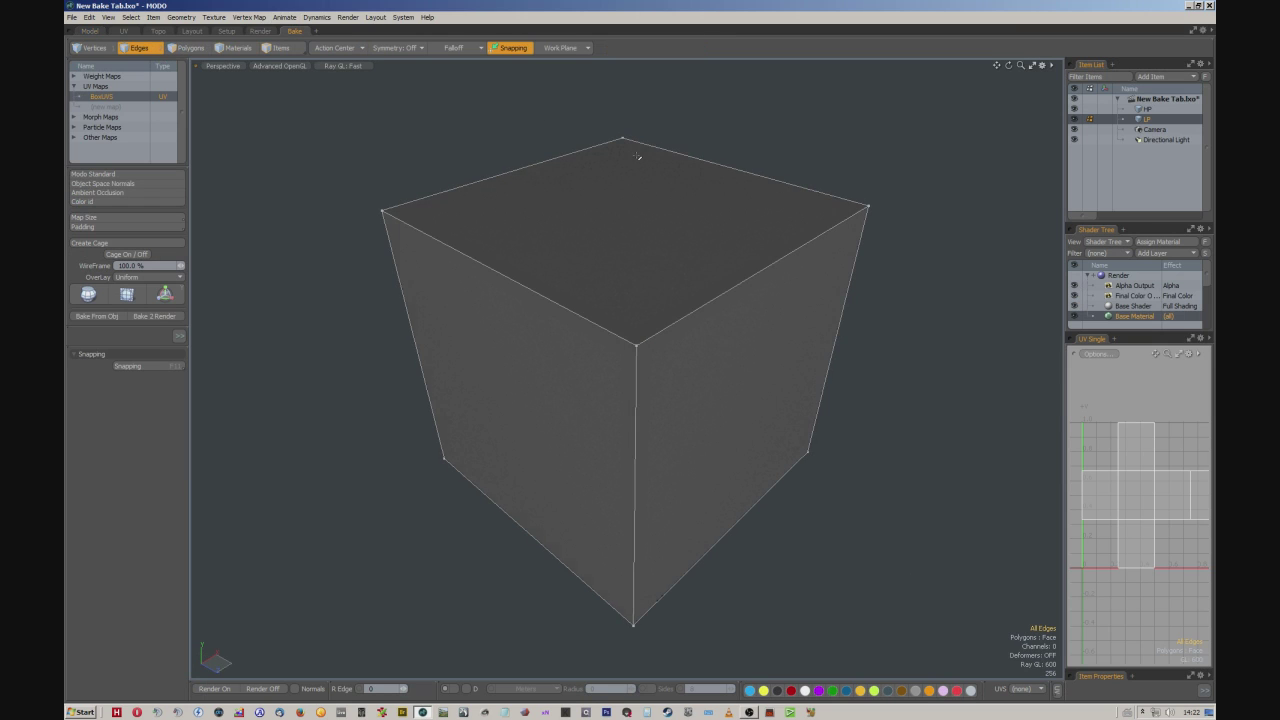
pyautogui.keyDown('alt'); pyautogui.keyDown('shift'); pyautogui.moveTo(842, 160); pyautogui.dragTo(833, 155); pyautogui.keyUp('shift'); pyautogui.keyUp('alt')
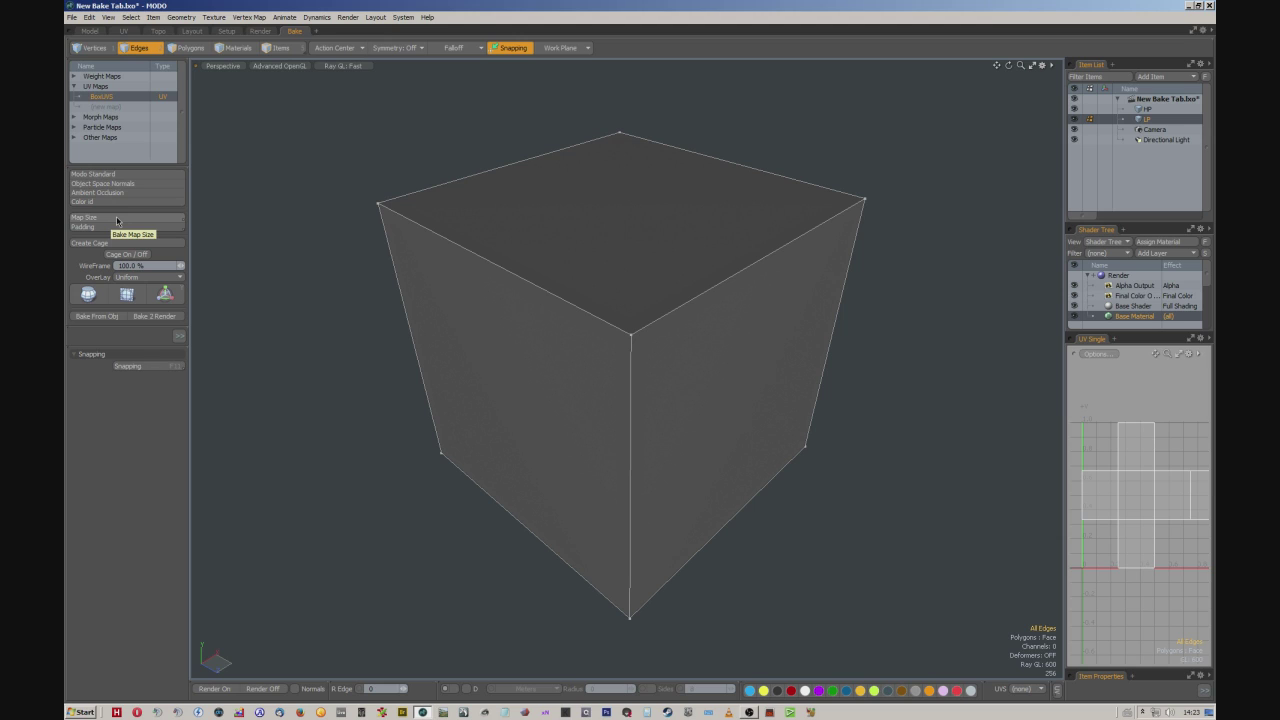
# Examine the available map size and padding presets in the Bake layout
pyautogui.click(117, 220)
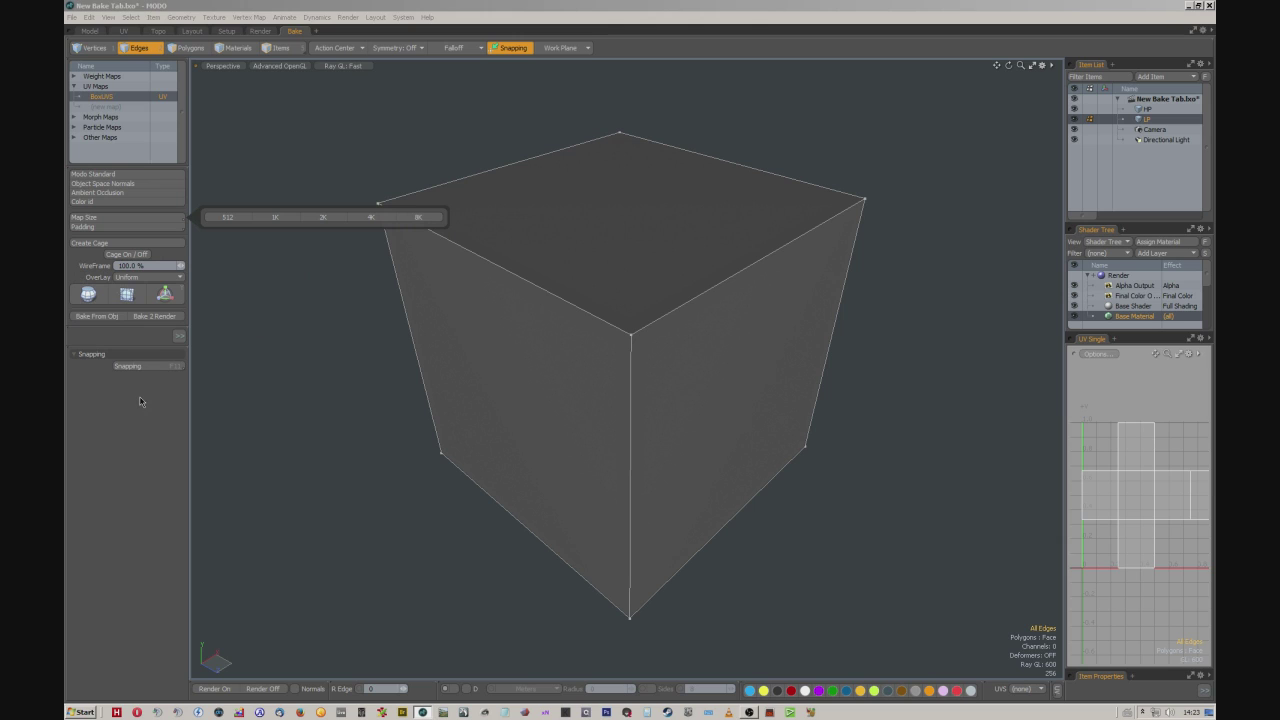
pyautogui.click(169, 227)
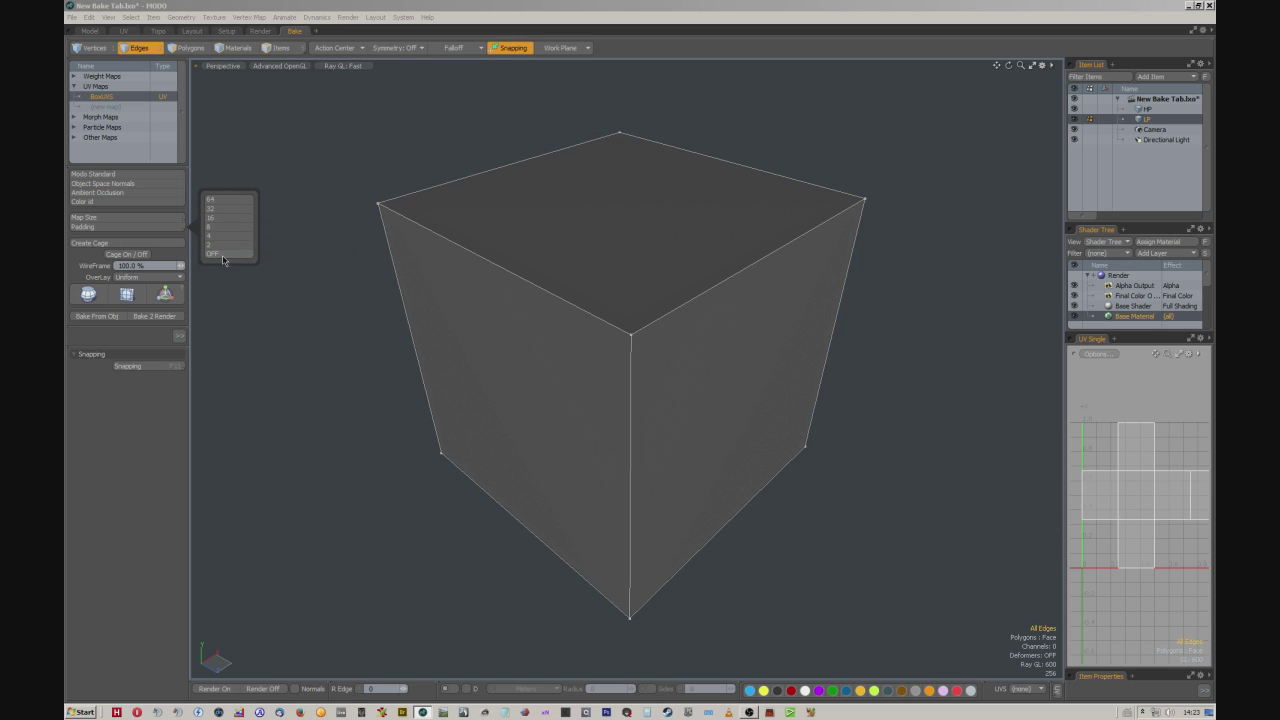
pyautogui.click(127, 407)
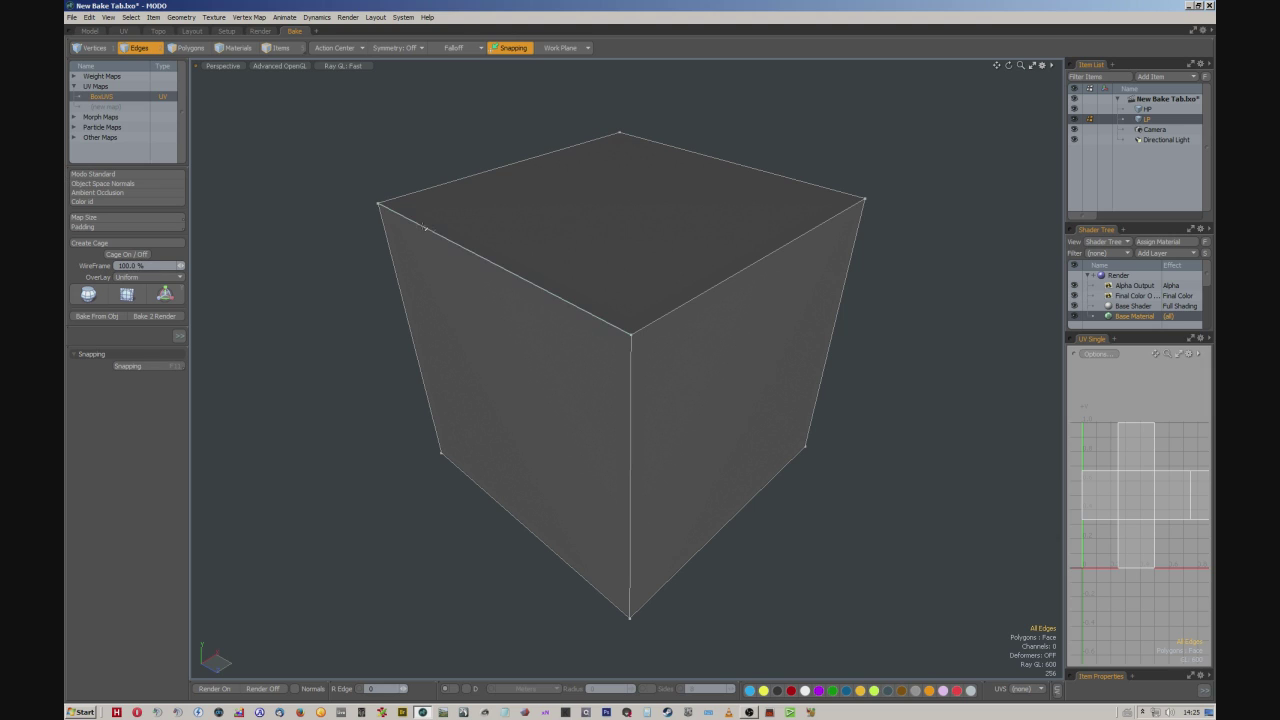
# Set the viewport's wireframe opacity to 0 %
pyautogui.click(150, 265)
pyautogui.write('0')
pyautogui.press('Return')
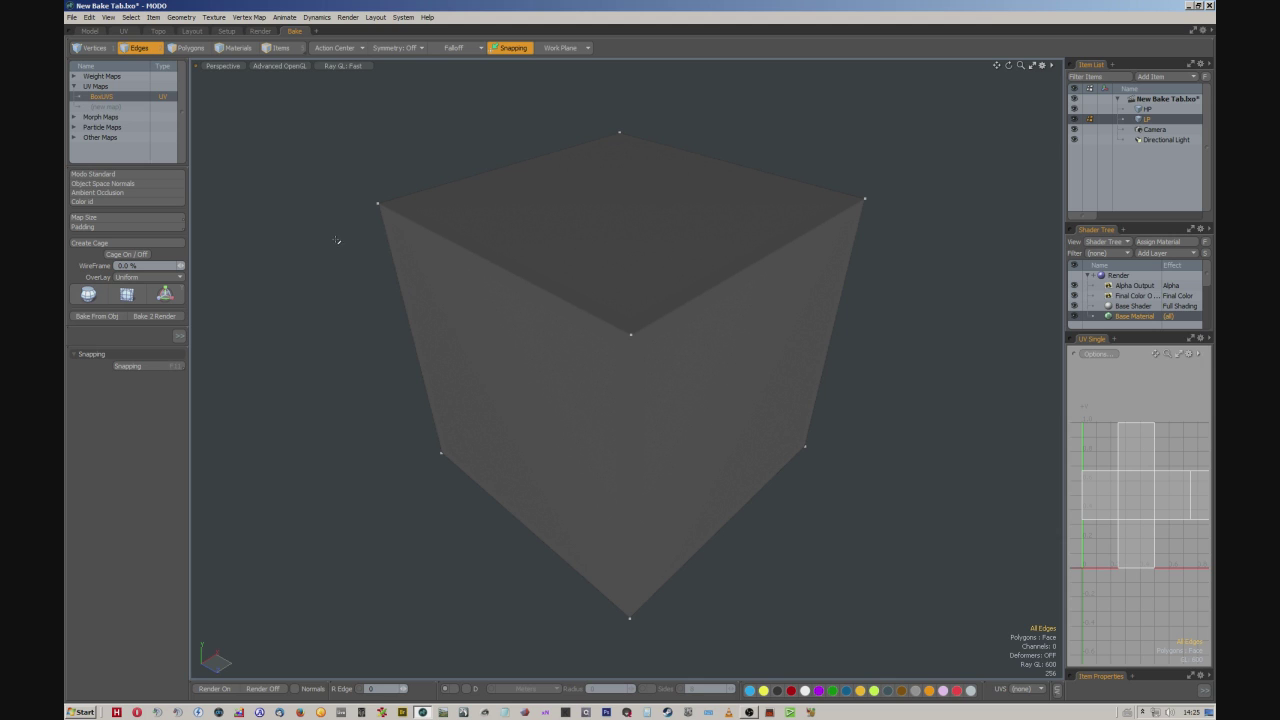
pyautogui.hotkey('ctrl', 'b')
pyautogui.click(360, 265)
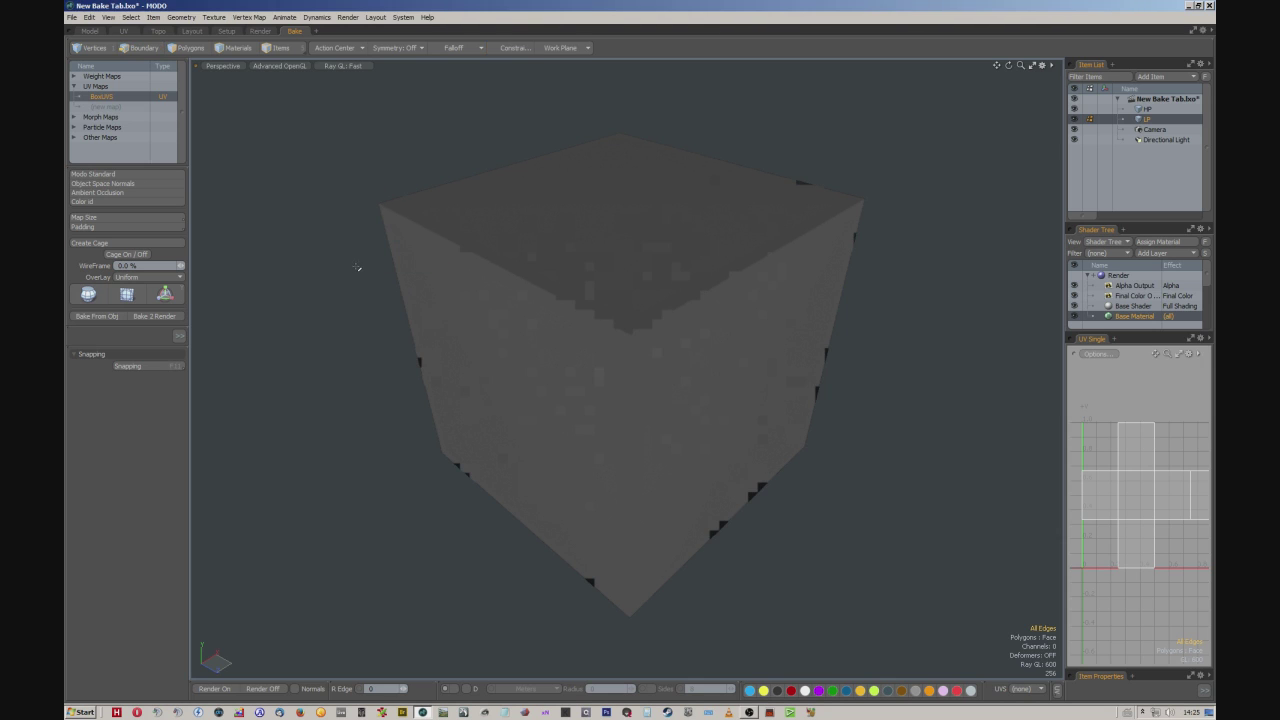
pyautogui.hotkey('ctrl', 'b')
pyautogui.click(375, 287)
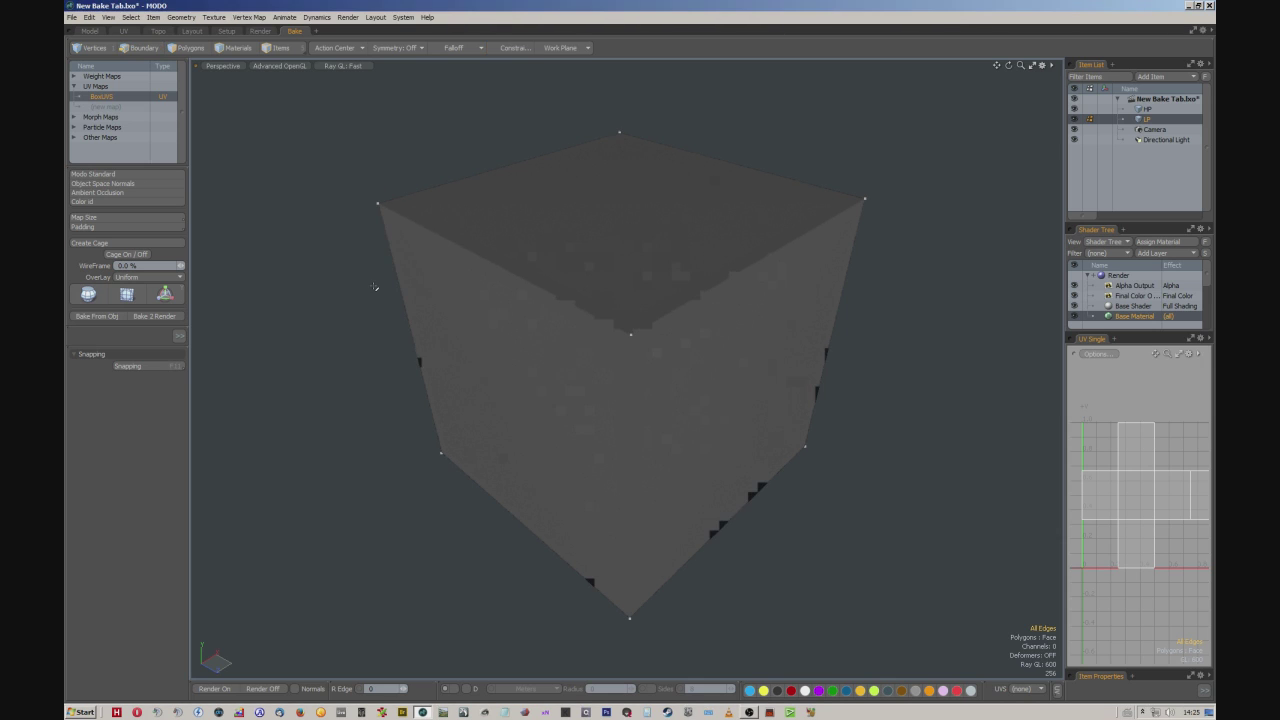
# Set the viewport's wireframe opacity back to 100 %
pyautogui.click(147, 266)
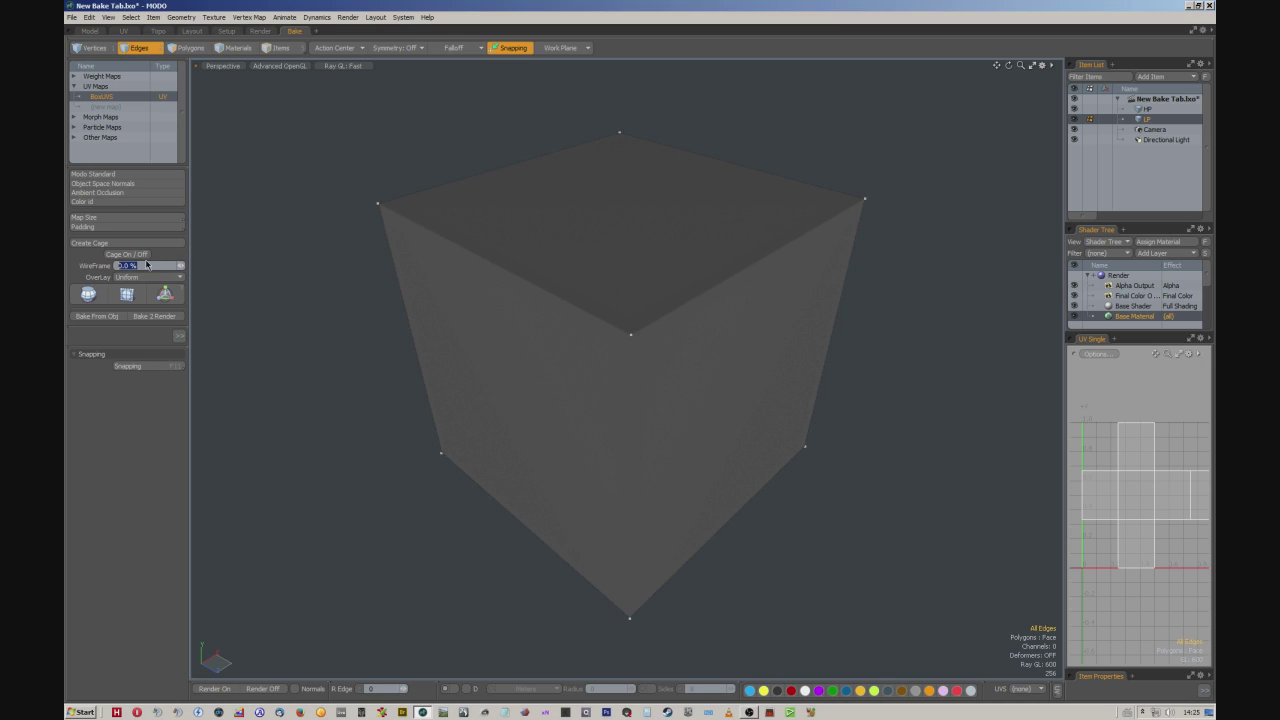
pyautogui.write('100')
pyautogui.press('Return')
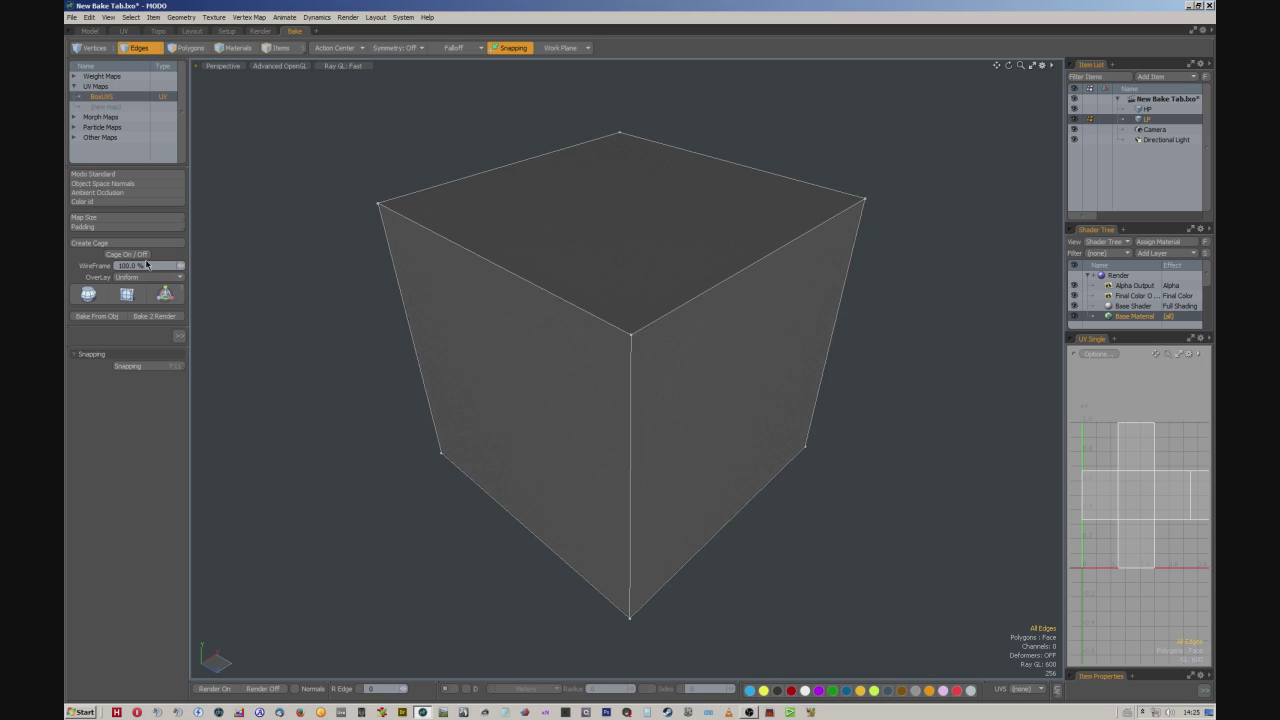
# Switch the wireframe overlay to Colored and back to Uniform
pyautogui.click(145, 277)
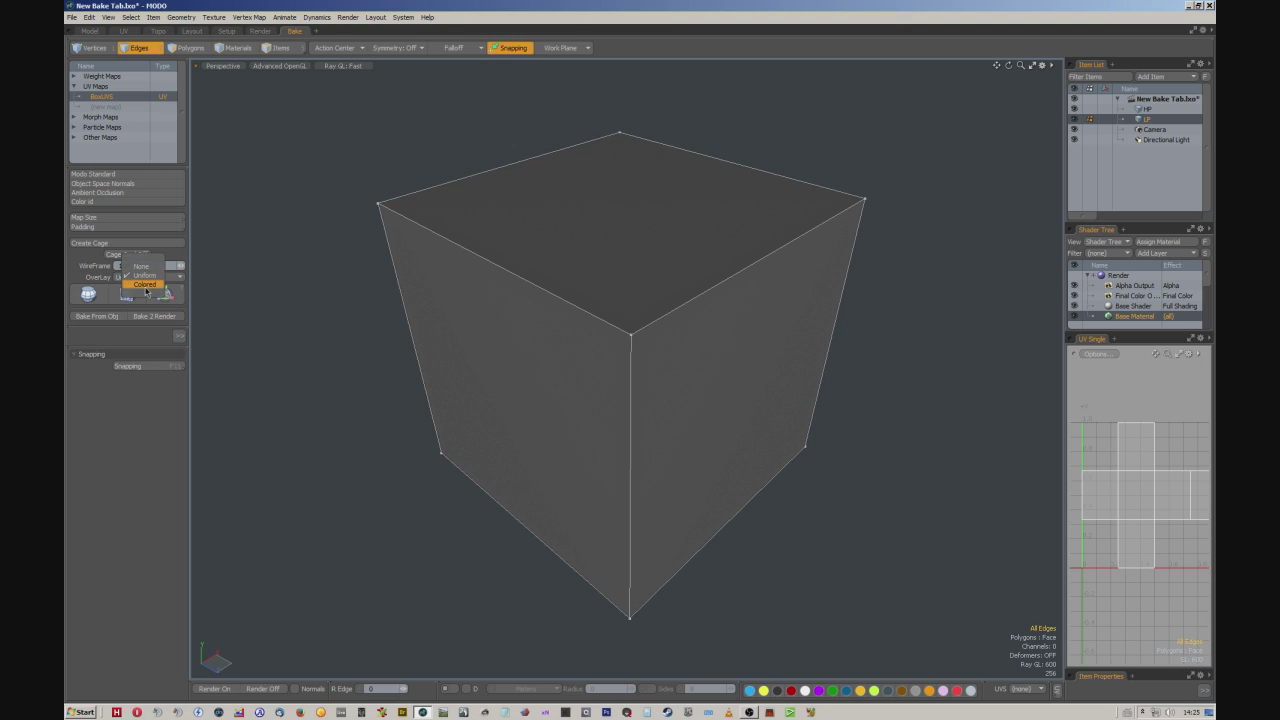
pyautogui.click(145, 285)
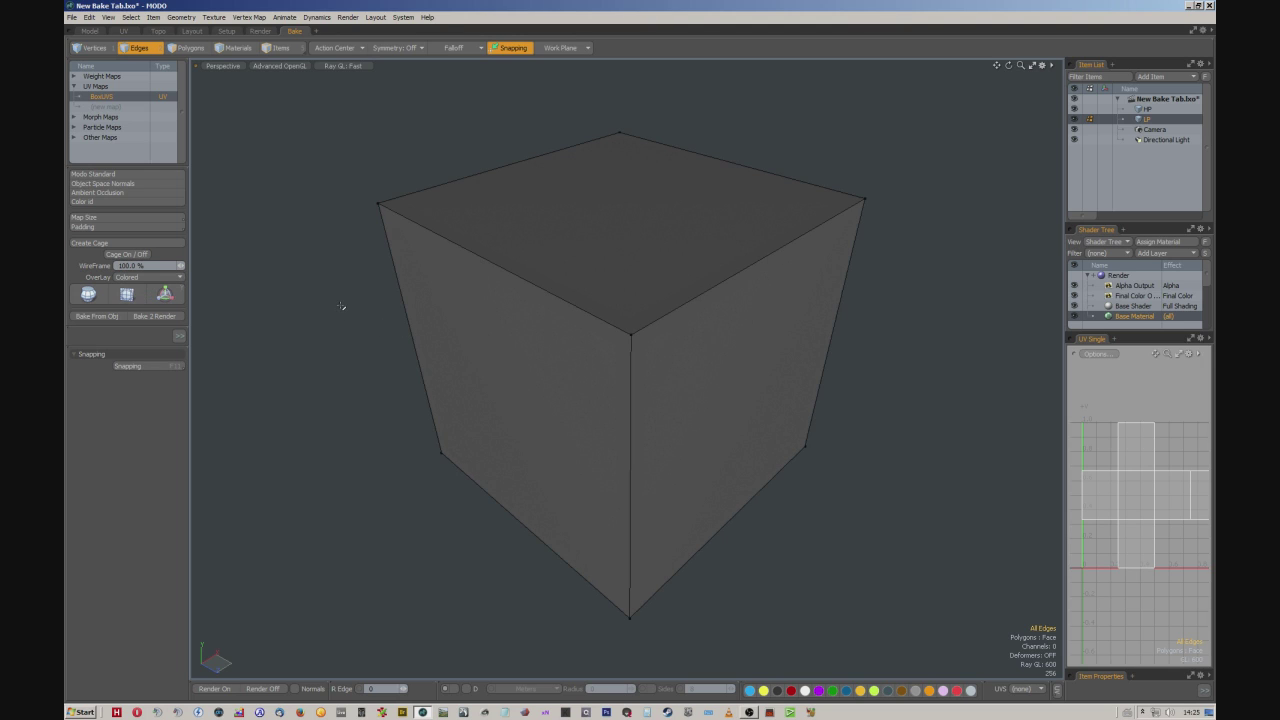
pyautogui.click(148, 277)
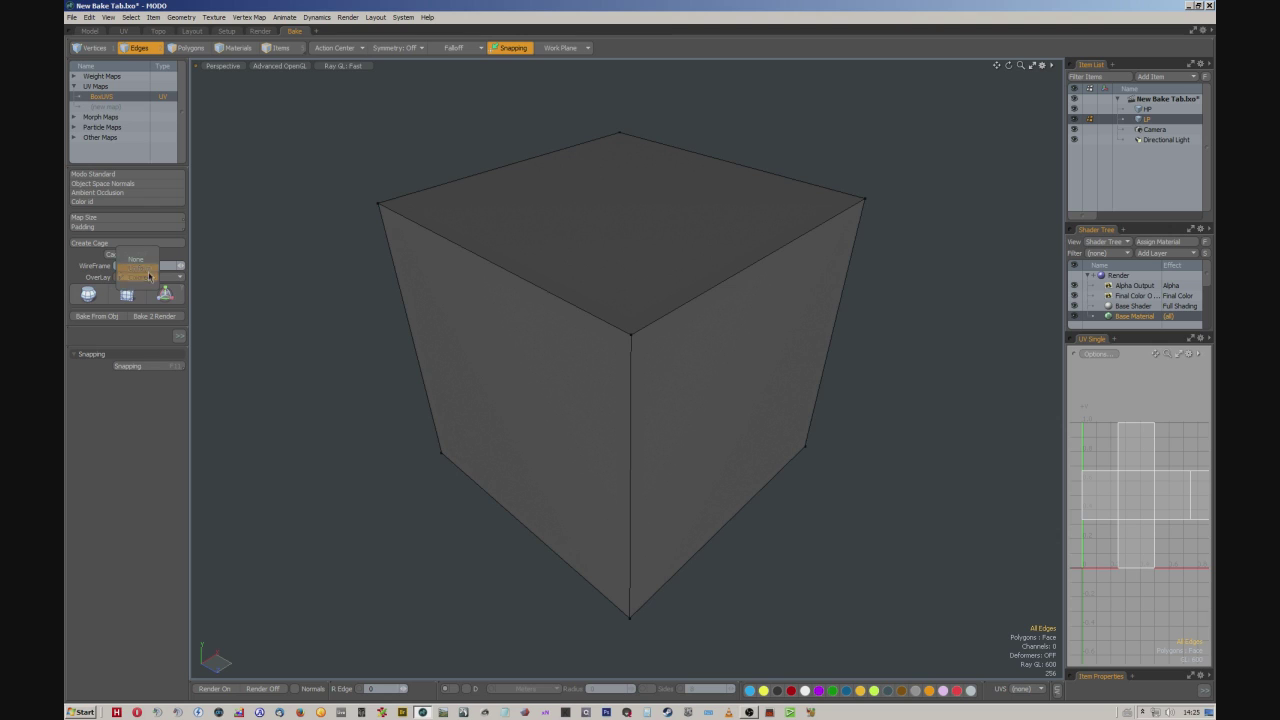
pyautogui.click(146, 268)
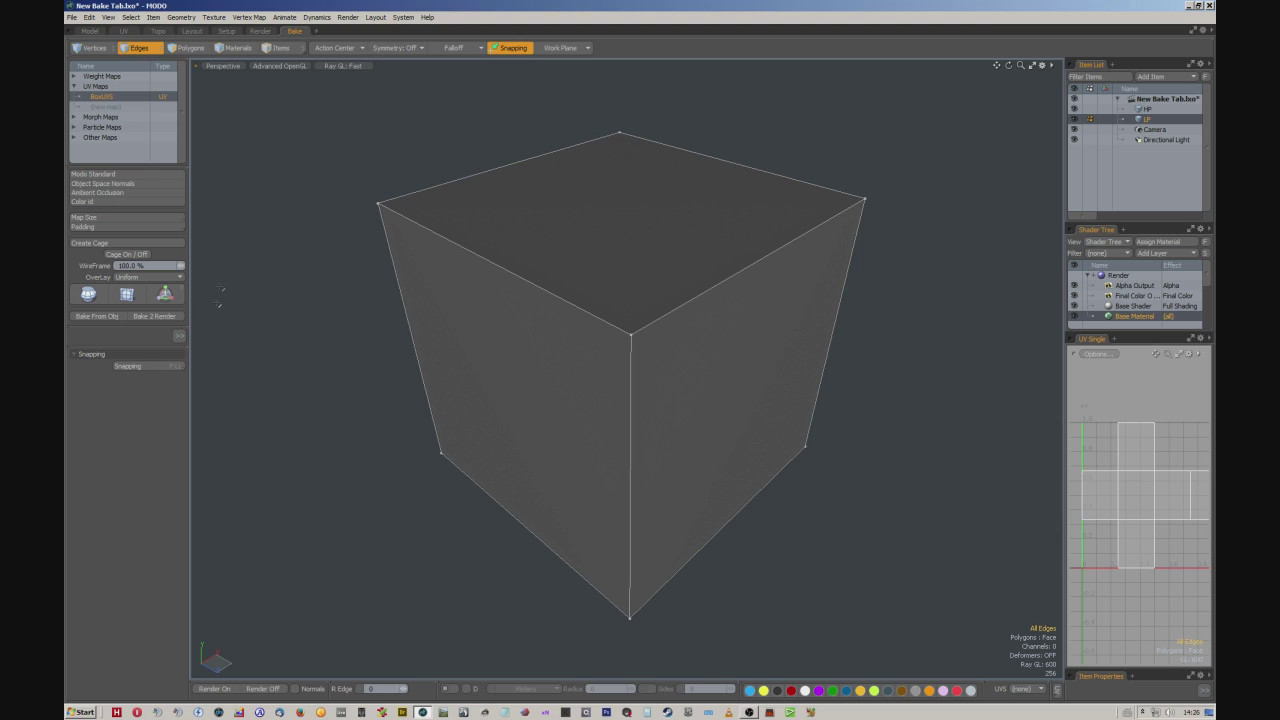
# Browse the modelling tool categories in the Bake layout's tool popover, including Deform, Vertex, Edge, Polygon and UV
pyautogui.click(178, 336)
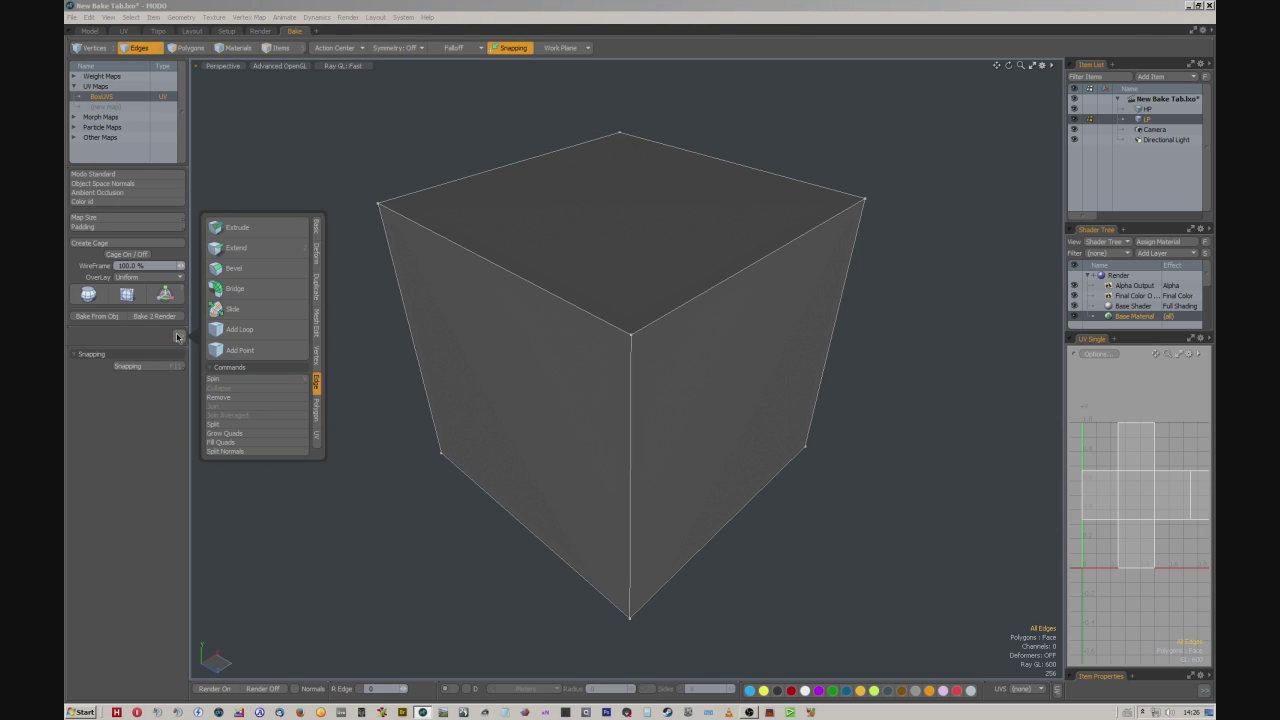
pyautogui.click(316, 233)
pyautogui.click(316, 250)
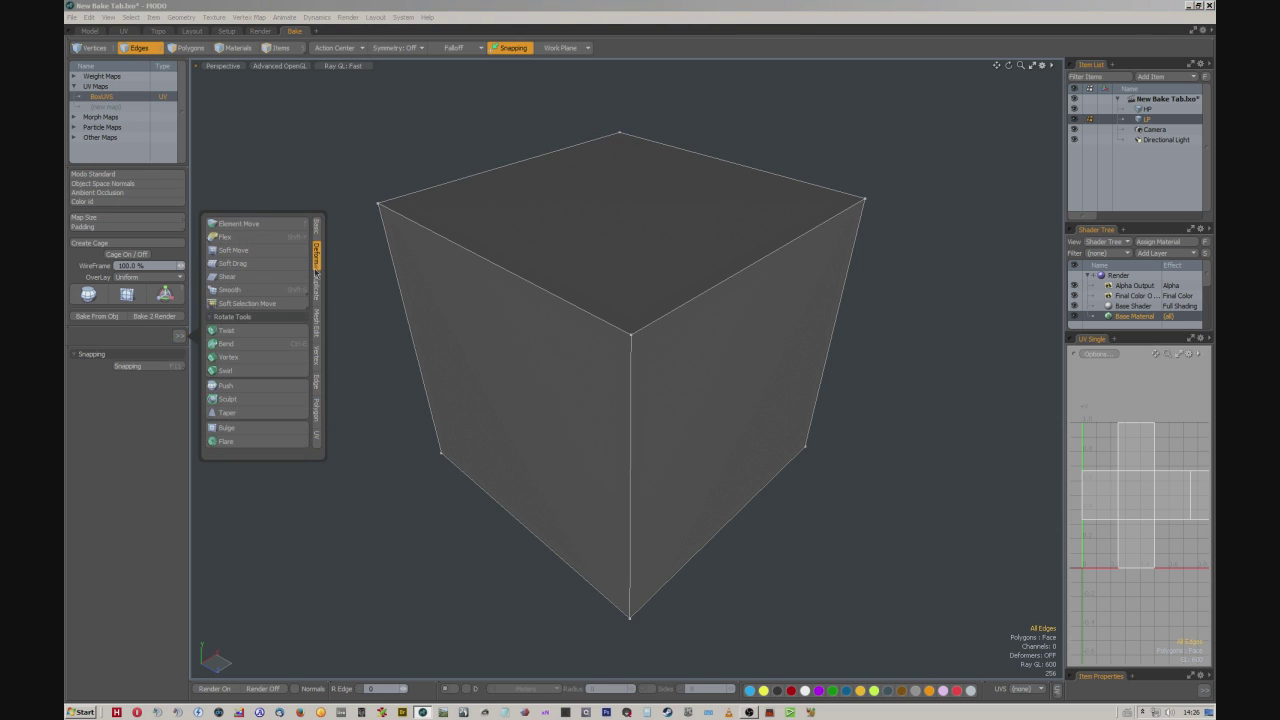
pyautogui.click(316, 285)
pyautogui.click(316, 322)
pyautogui.click(316, 357)
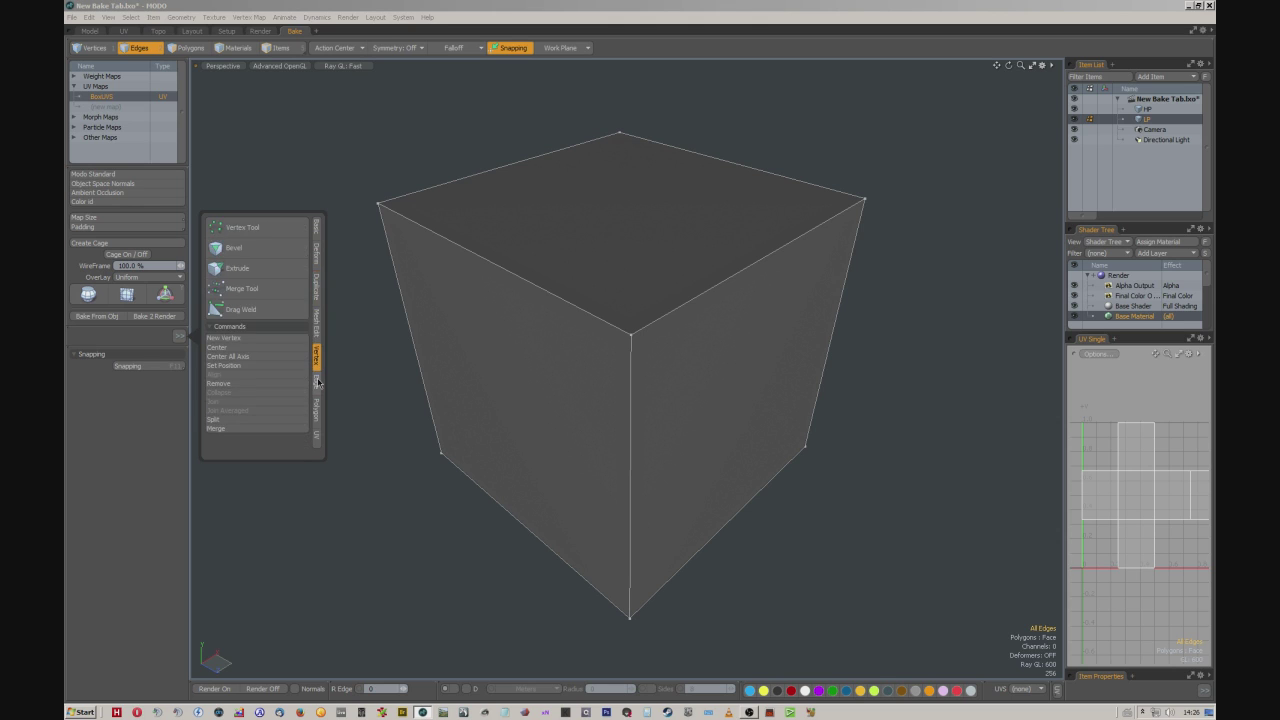
pyautogui.click(316, 382)
pyautogui.click(316, 408)
pyautogui.click(316, 430)
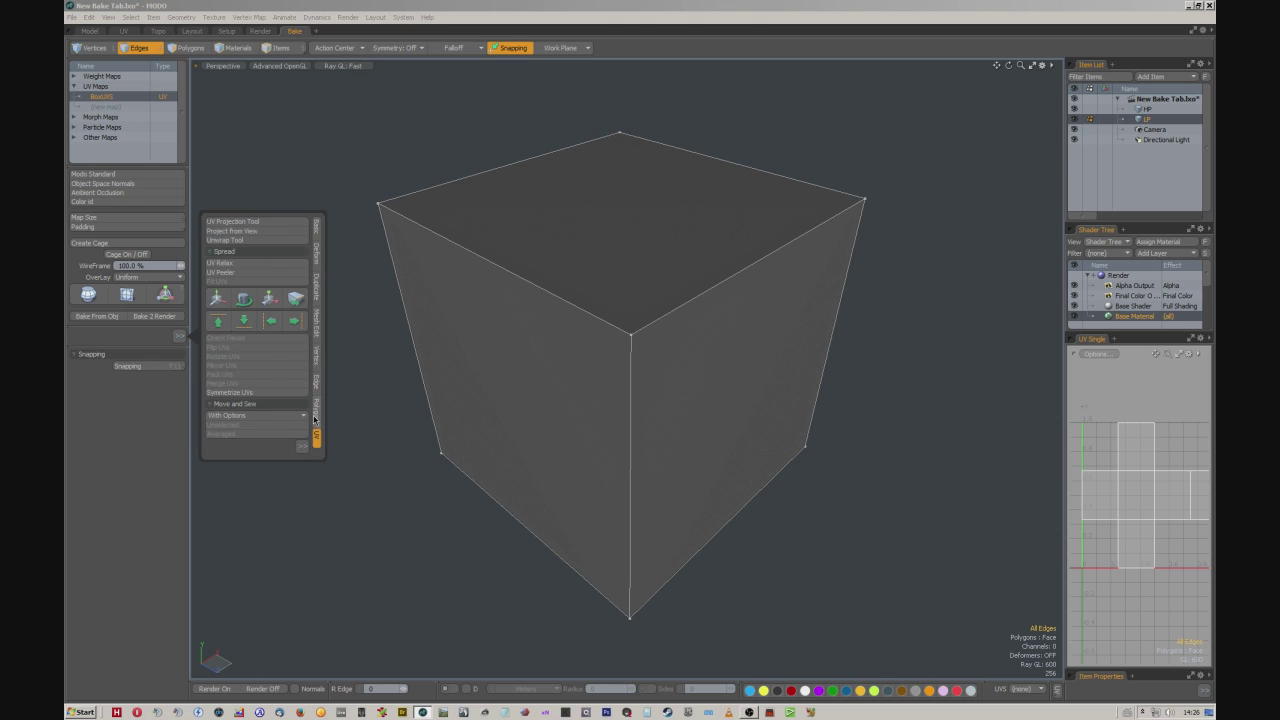
pyautogui.click(316, 408)
pyautogui.click(316, 382)
pyautogui.click(178, 337)
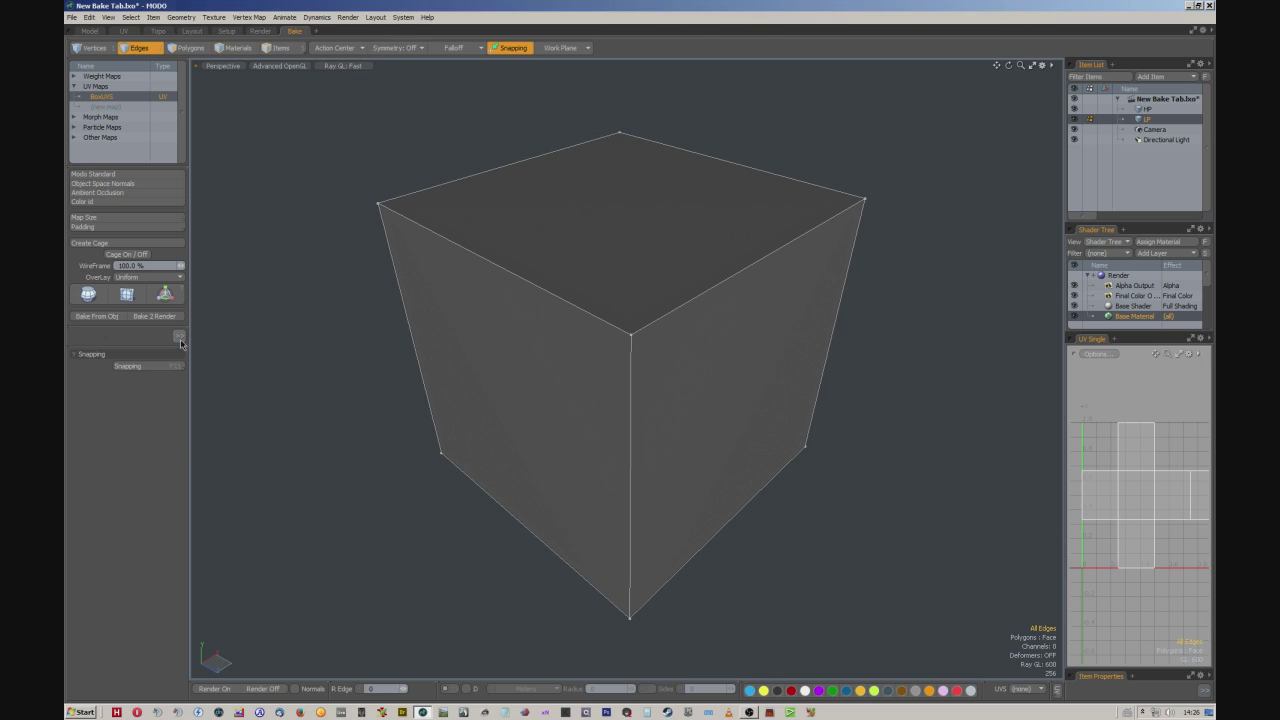
# Activate the Pen Slice tool from the Mesh Edit tools in the tool popover
pyautogui.click(178, 337)
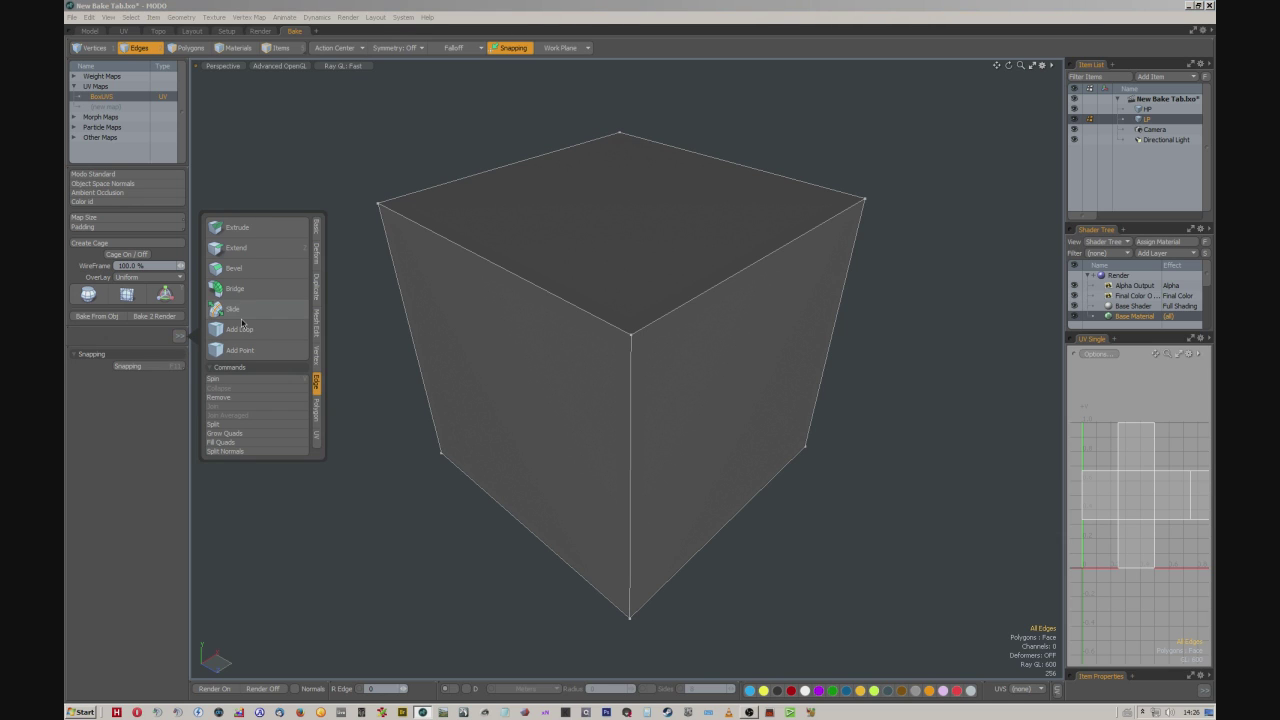
pyautogui.click(317, 323)
pyautogui.click(266, 290)
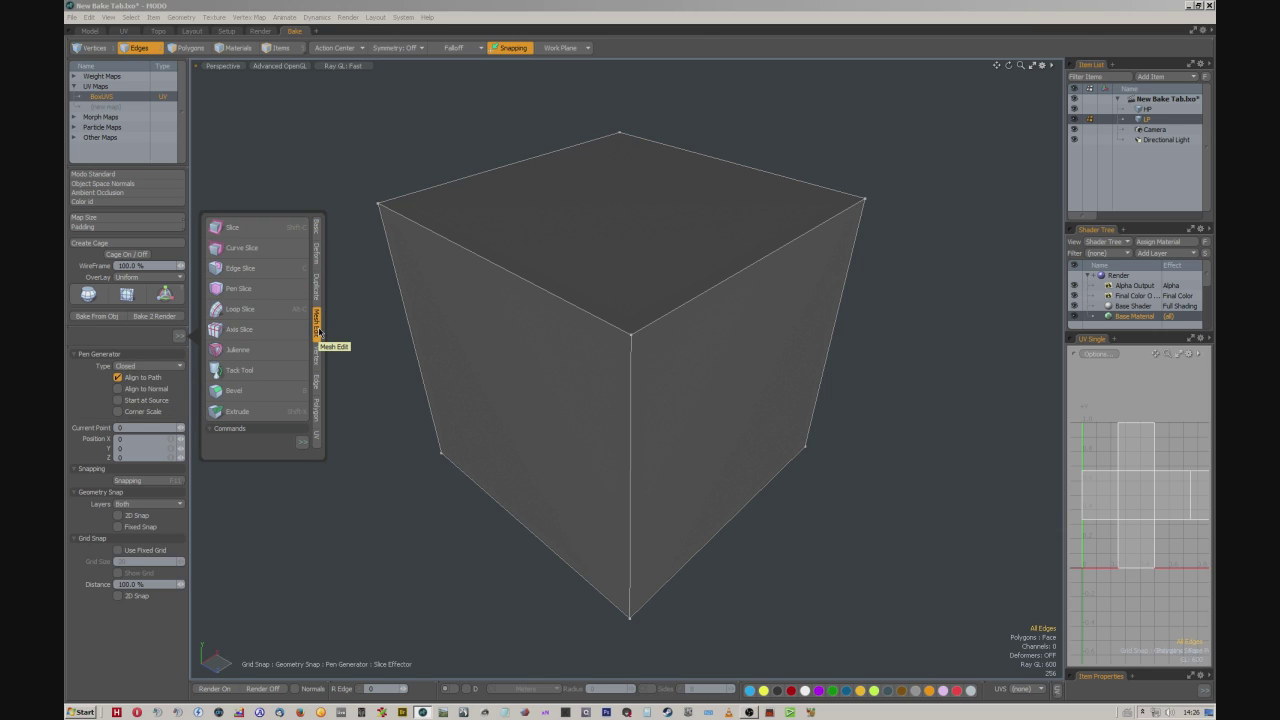
# Drop the active Pen Slice tool and toggle the render Preview window on and off several times
pyautogui.press('space')
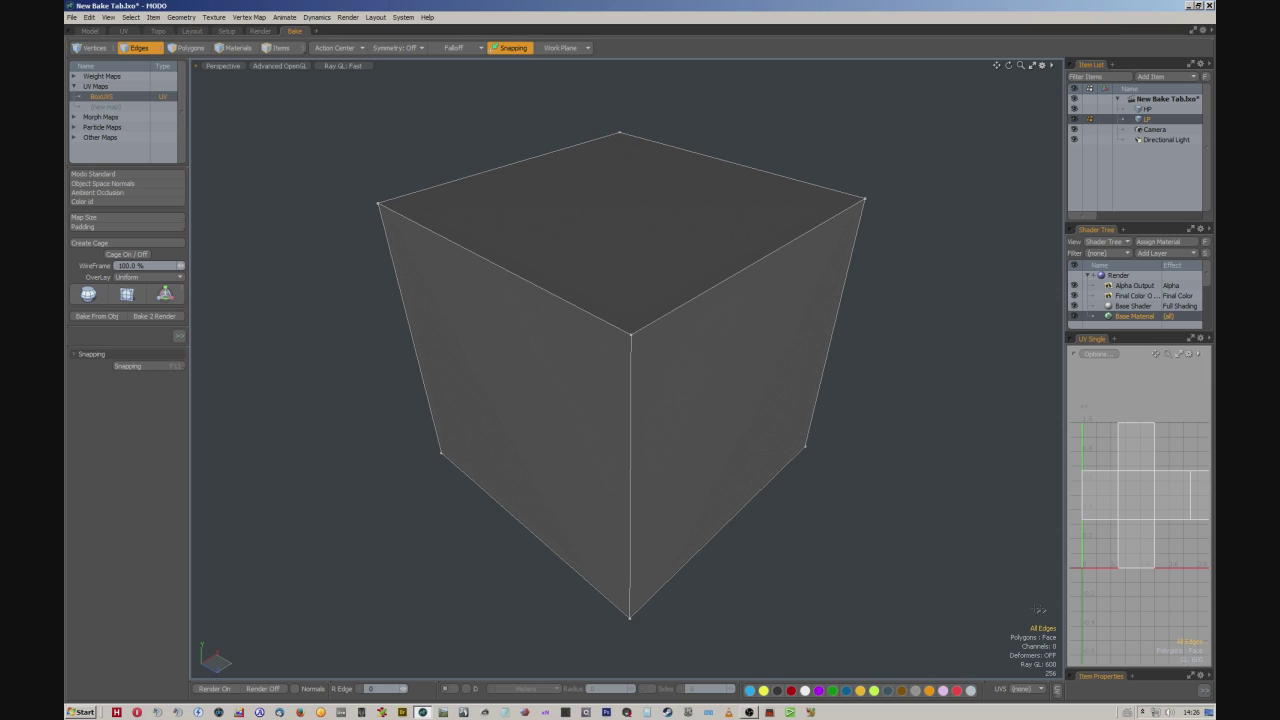
pyautogui.click(214, 689)
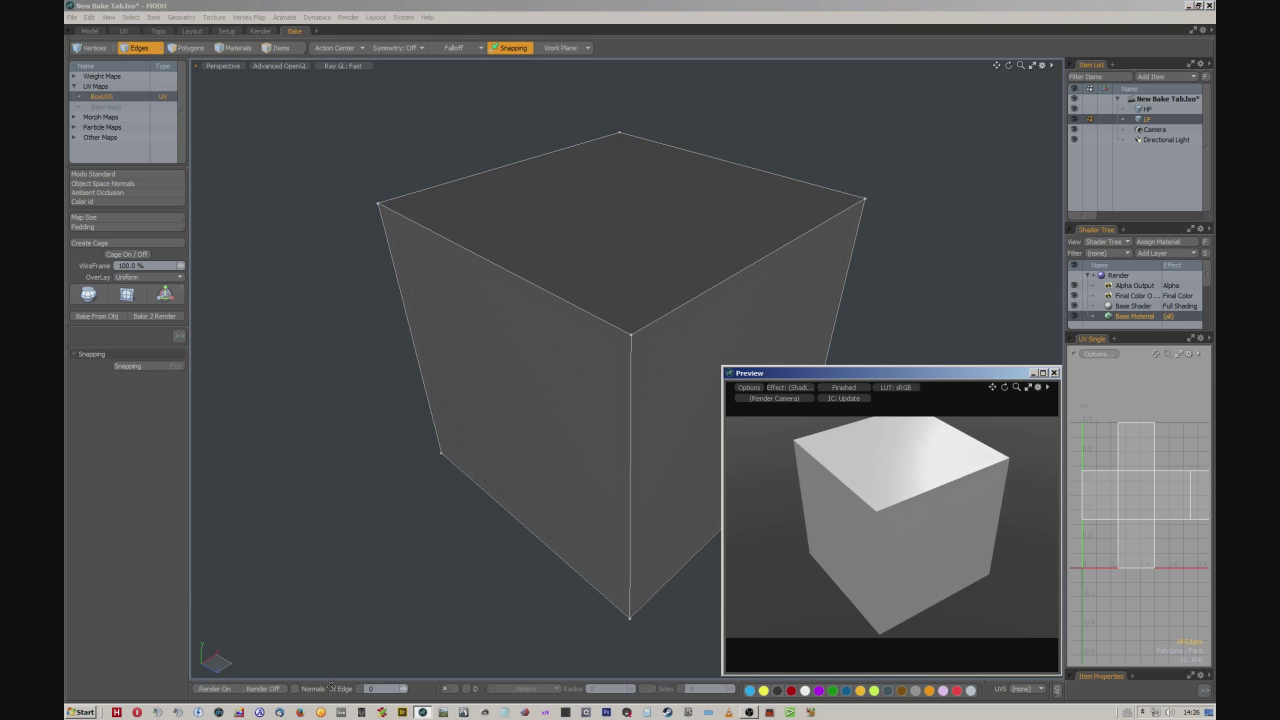
pyautogui.click(264, 690)
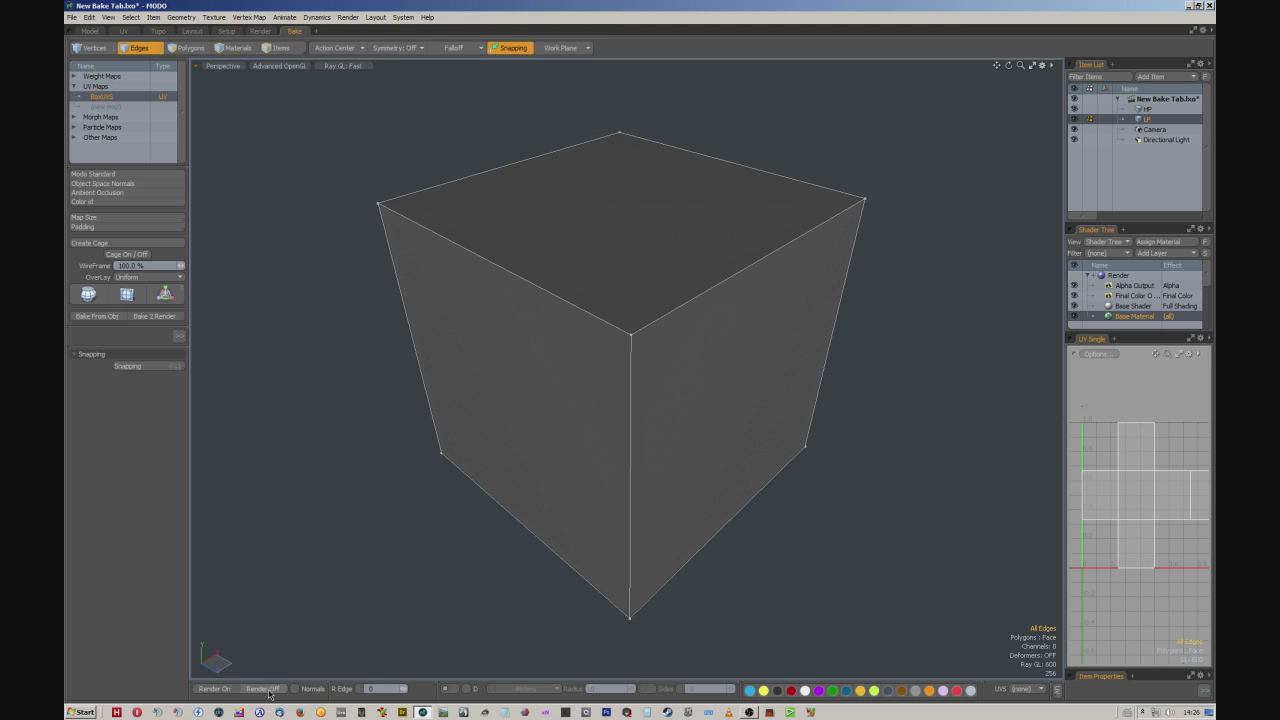
pyautogui.click(213, 690)
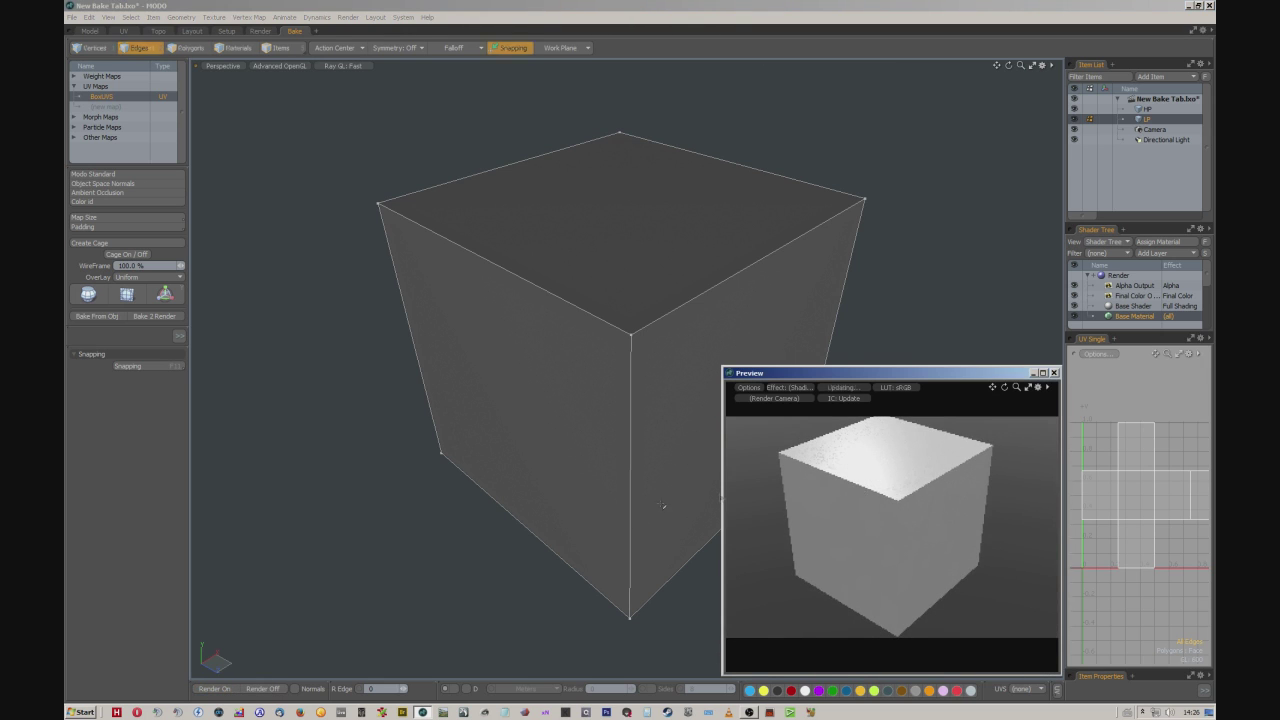
pyautogui.click(265, 690)
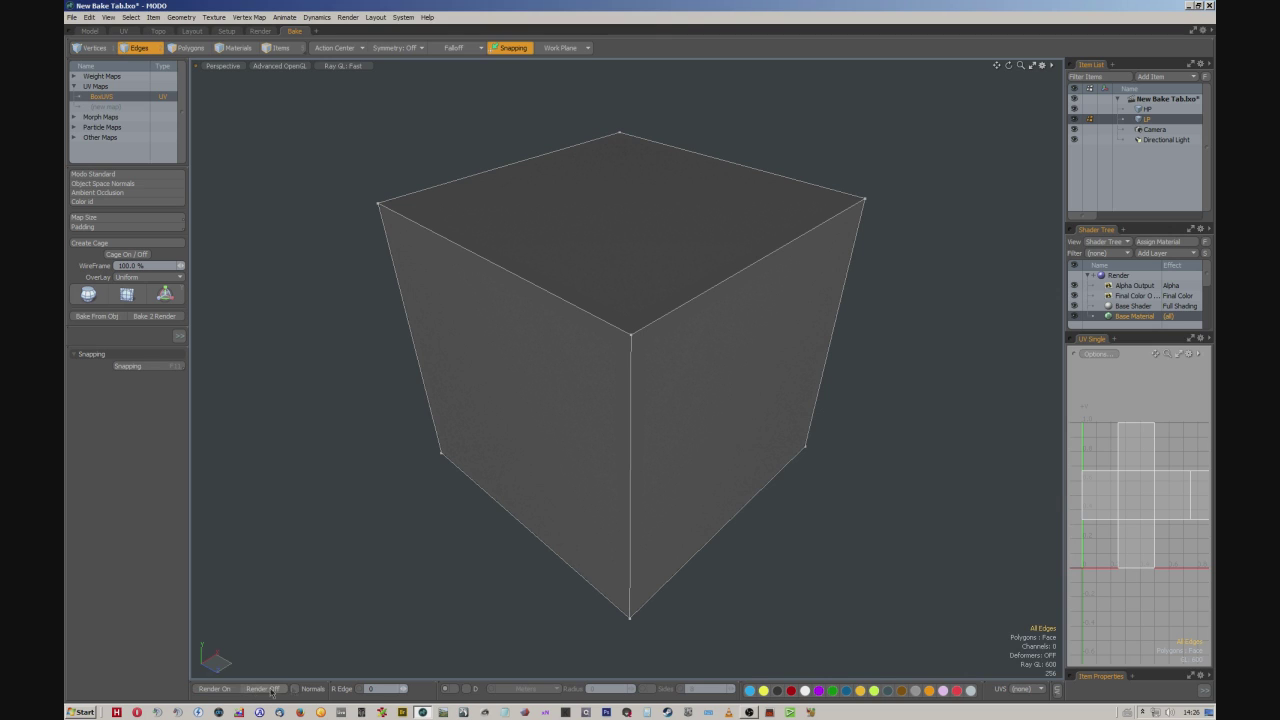
pyautogui.click(250, 690)
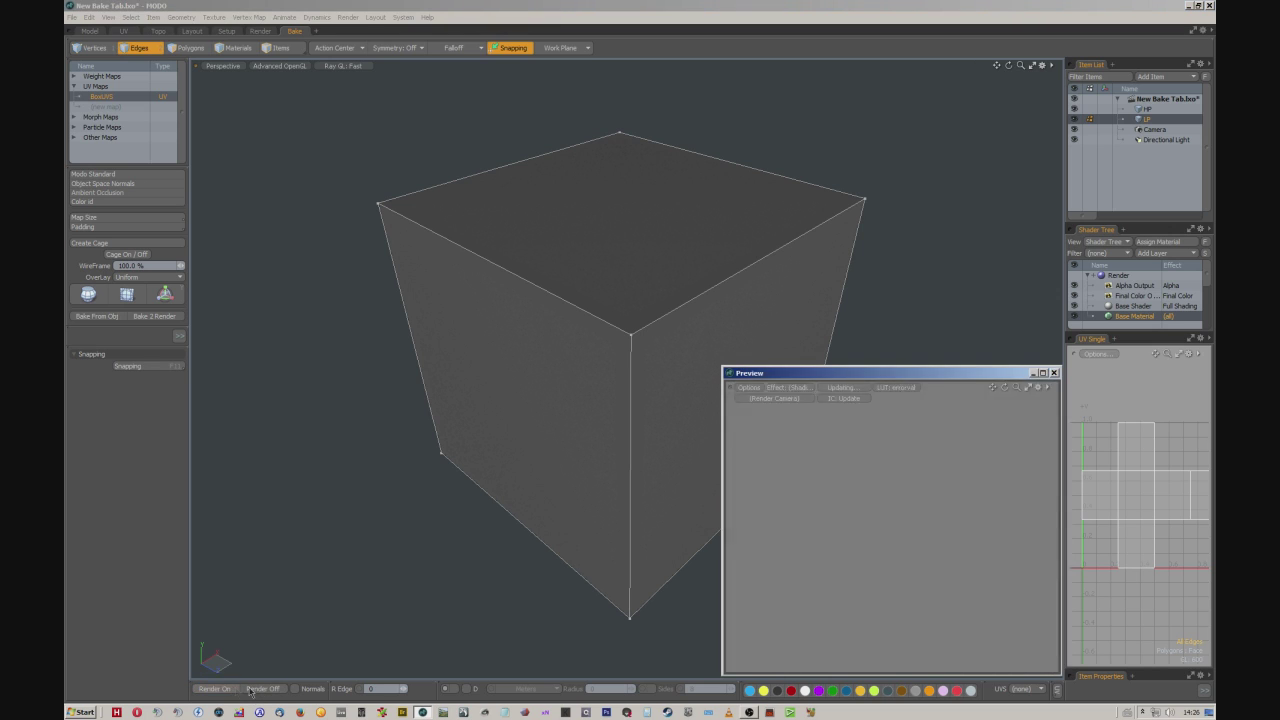
pyautogui.click(262, 690)
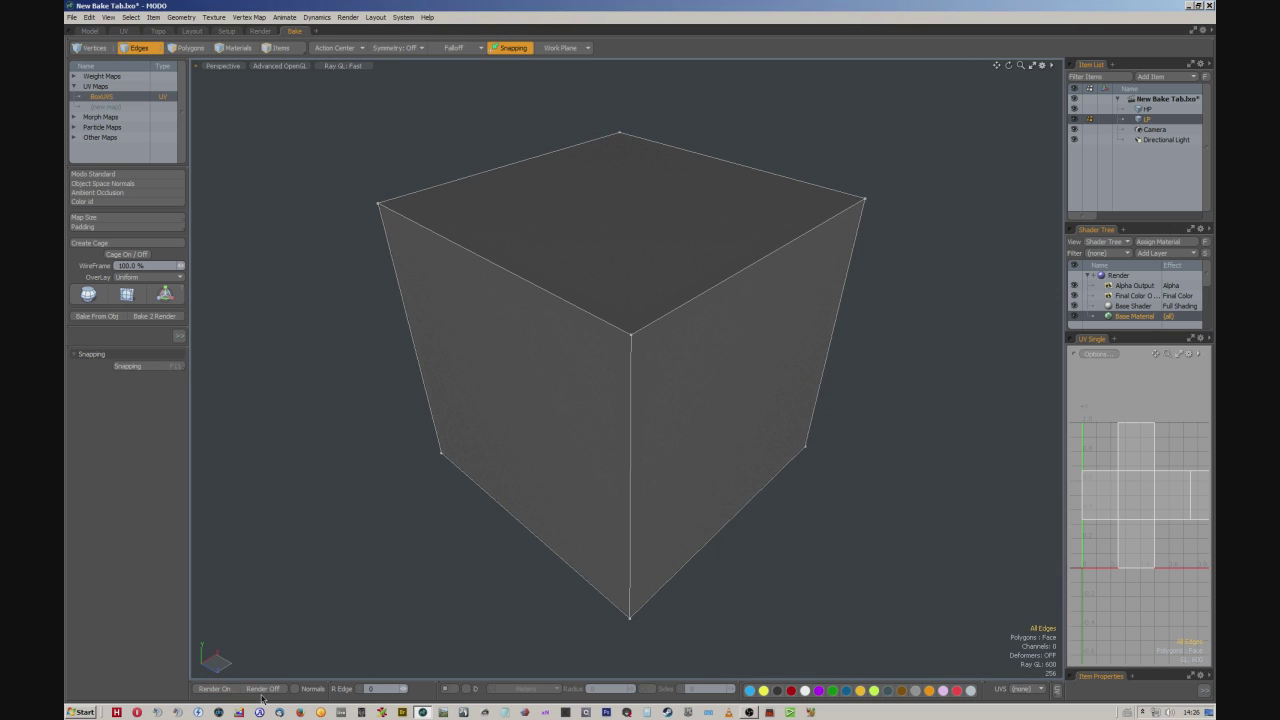
# Display the normals on a selected side polygon of the cube, hide them again and clear the selection
pyautogui.click(540, 367)
pyautogui.click(294, 688)
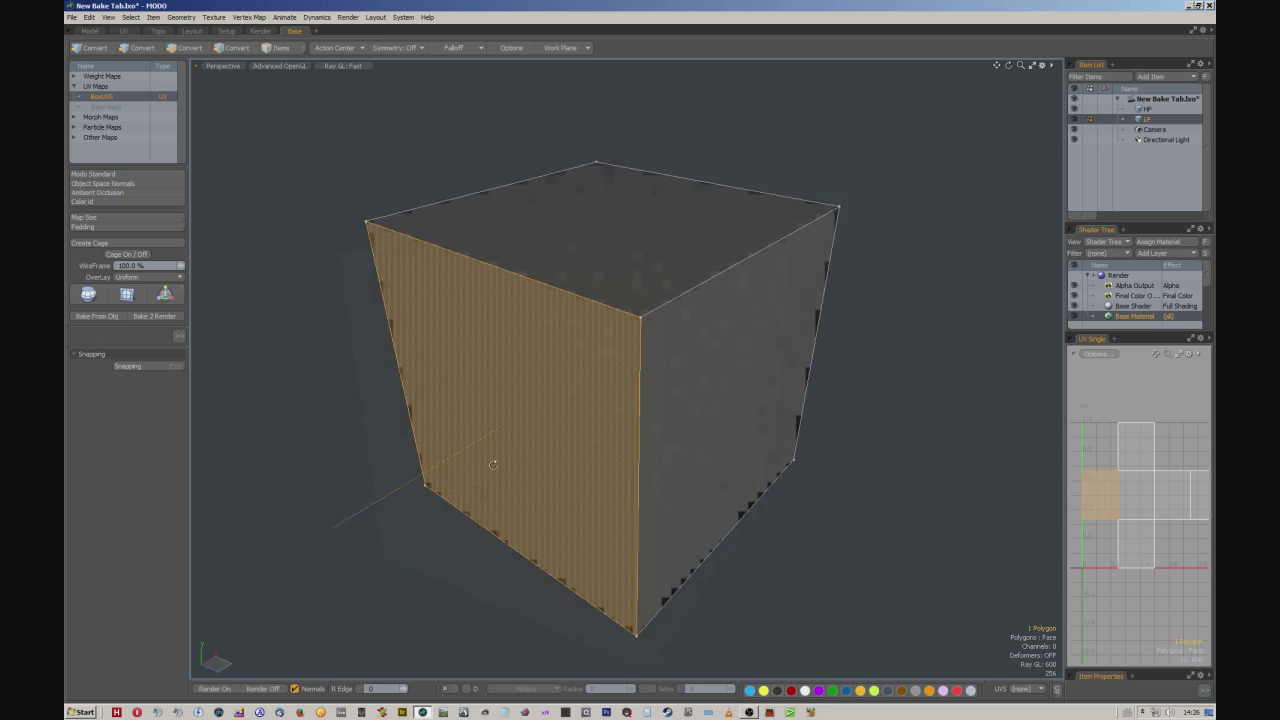
pyautogui.keyDown('alt'); pyautogui.moveTo(400, 560); pyautogui.dragTo(453, 496); pyautogui.keyUp('alt')
pyautogui.press('x')
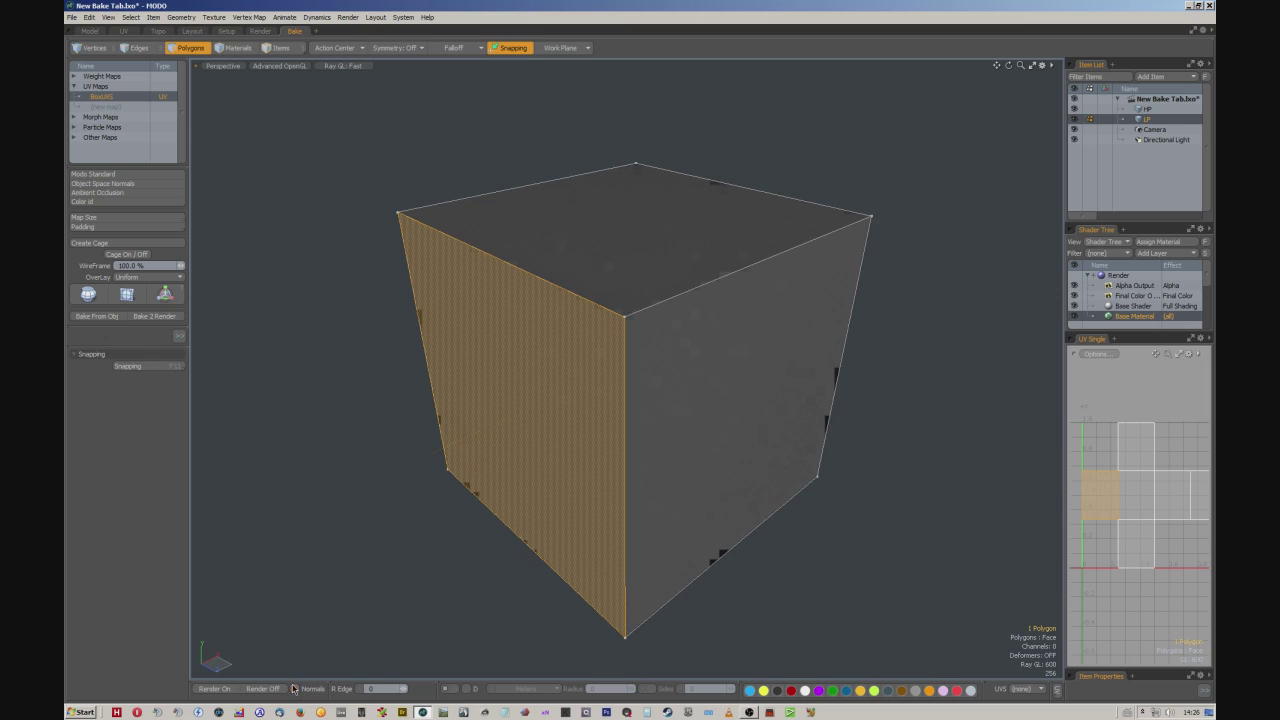
pyautogui.click(294, 688)
pyautogui.click(398, 582)
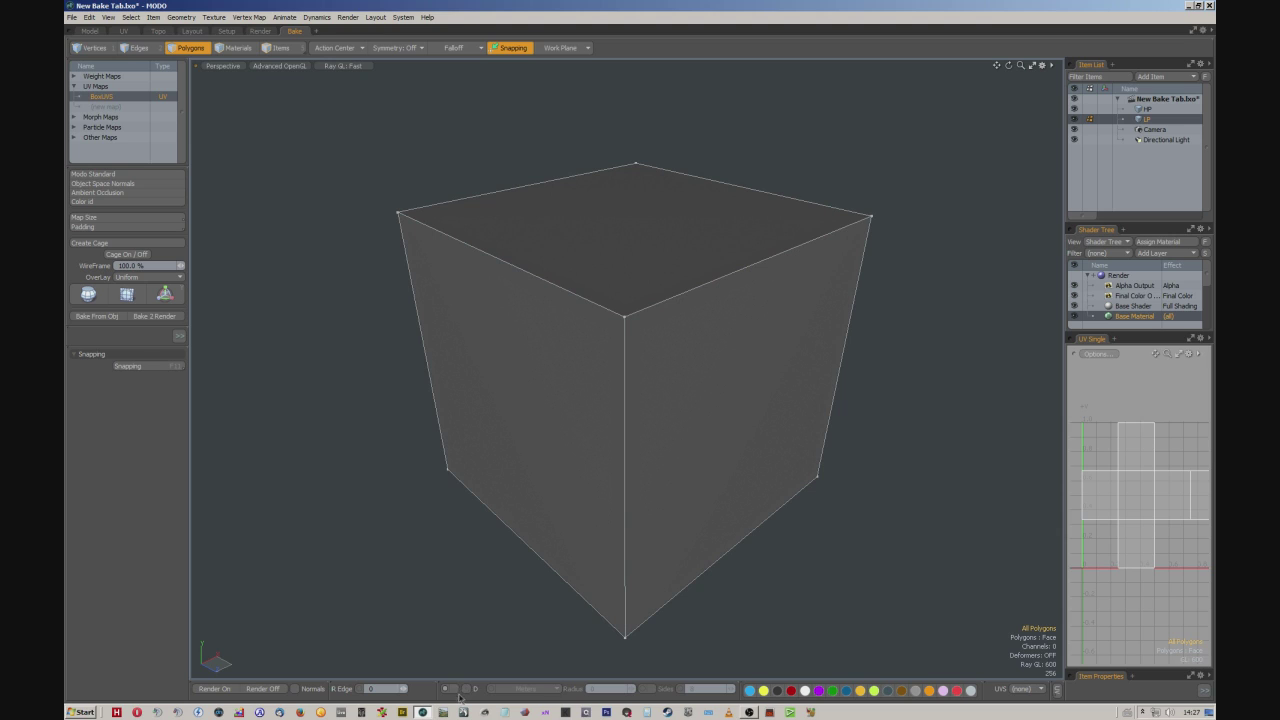
# Enable curve rendering to show its radius and sides options, and disable it again
pyautogui.click(456, 690)
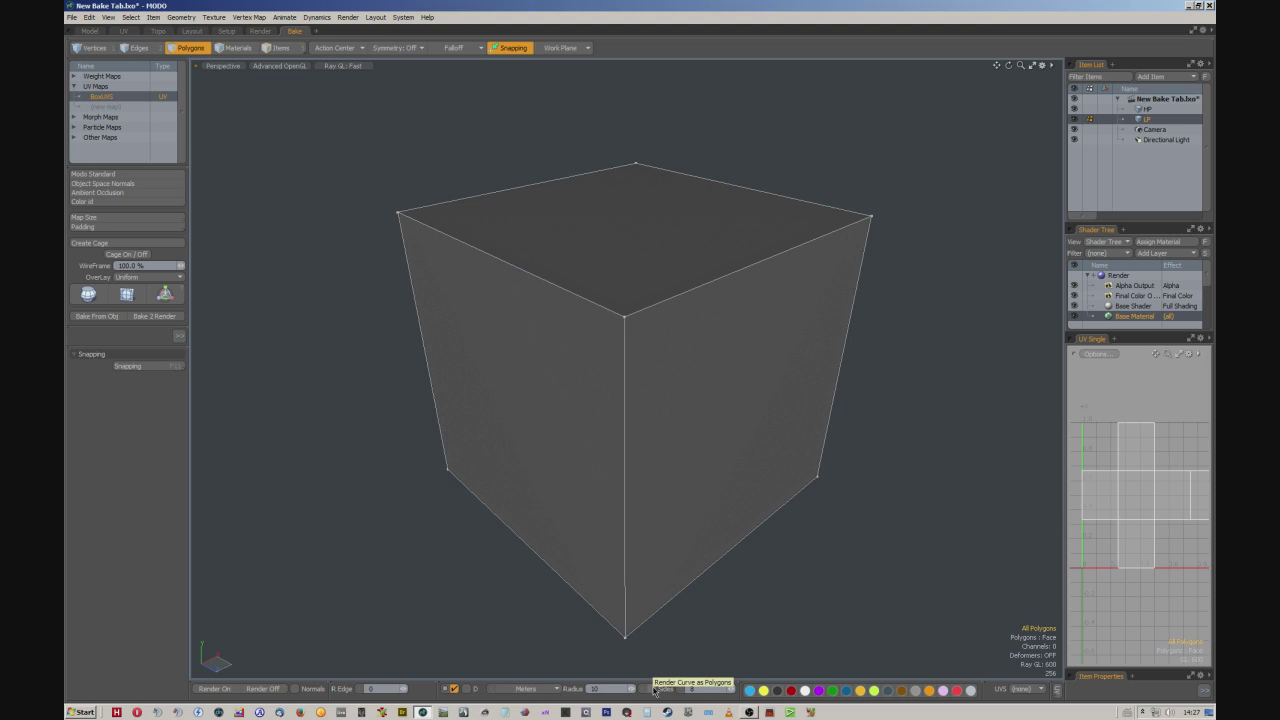
pyautogui.click(454, 689)
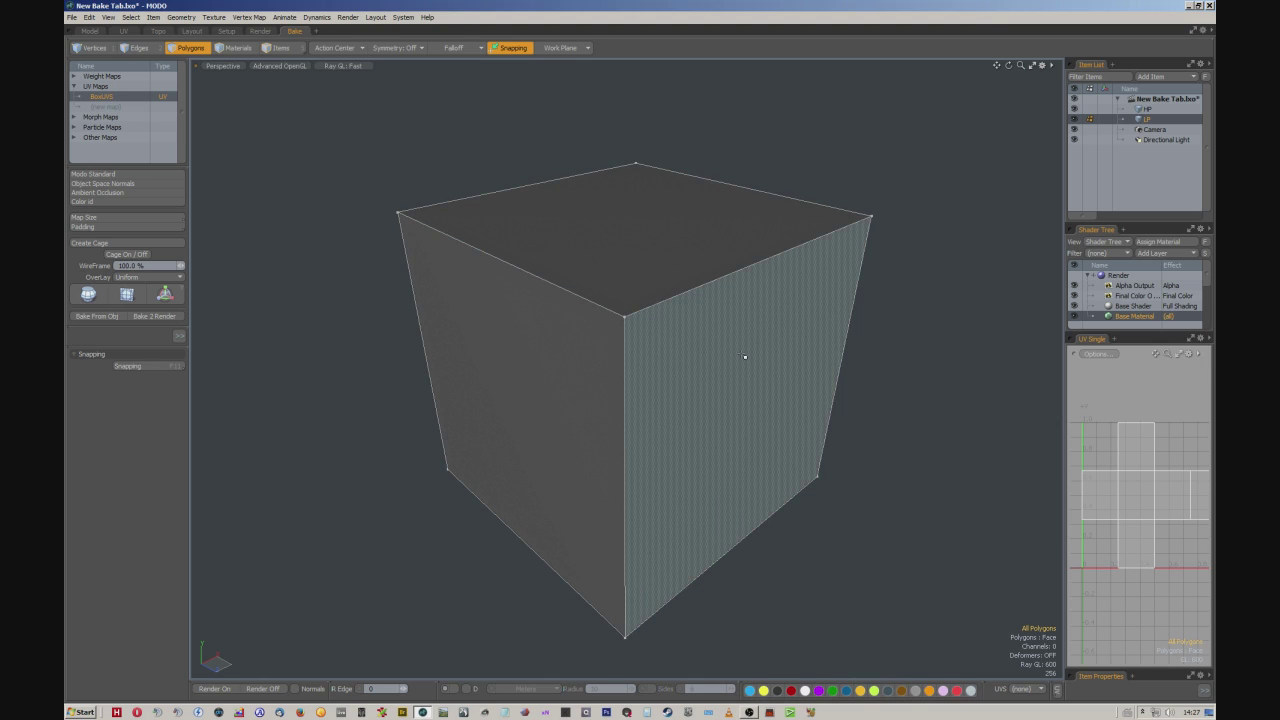
# Assign the light blue preset material to the cube's right-hand side face and the red one to its top face
pyautogui.click(737, 355)
pyautogui.click(753, 692)
pyautogui.click(935, 375)
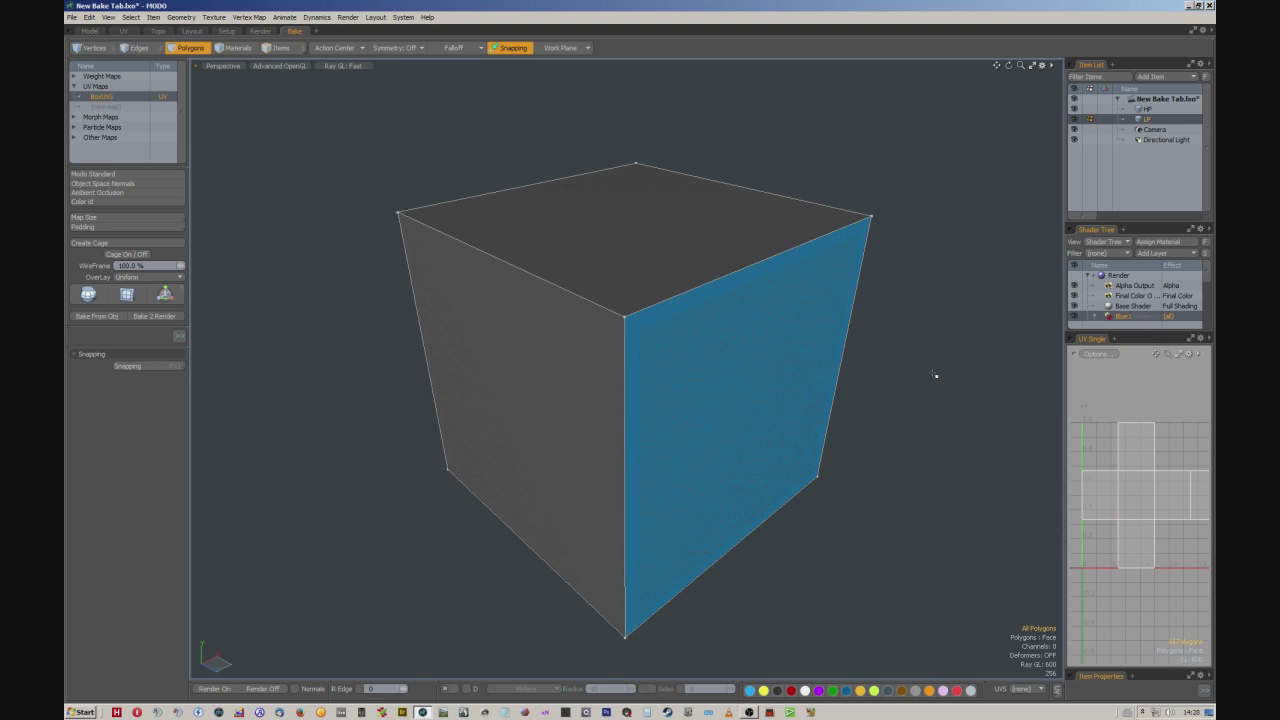
pyautogui.click(644, 244)
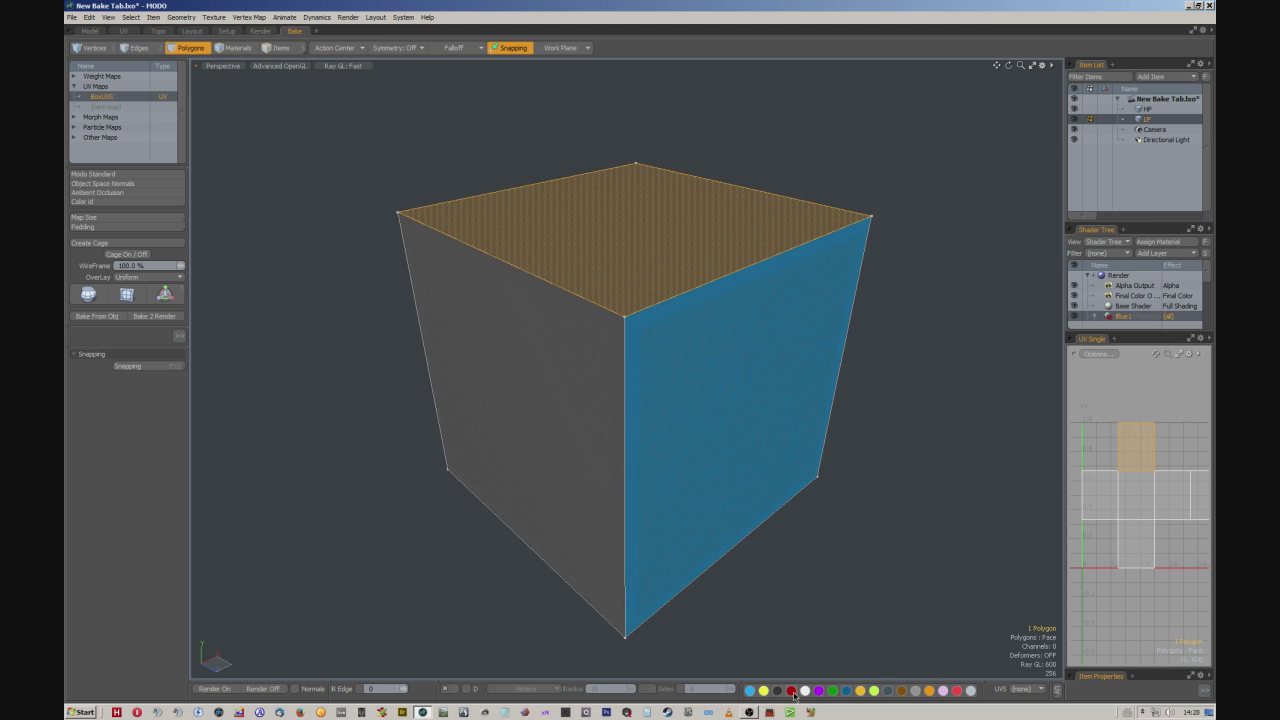
pyautogui.click(921, 465)
pyautogui.keyDown('alt'); pyautogui.moveTo(918, 463); pyautogui.dragTo(849, 425); pyautogui.keyUp('alt')
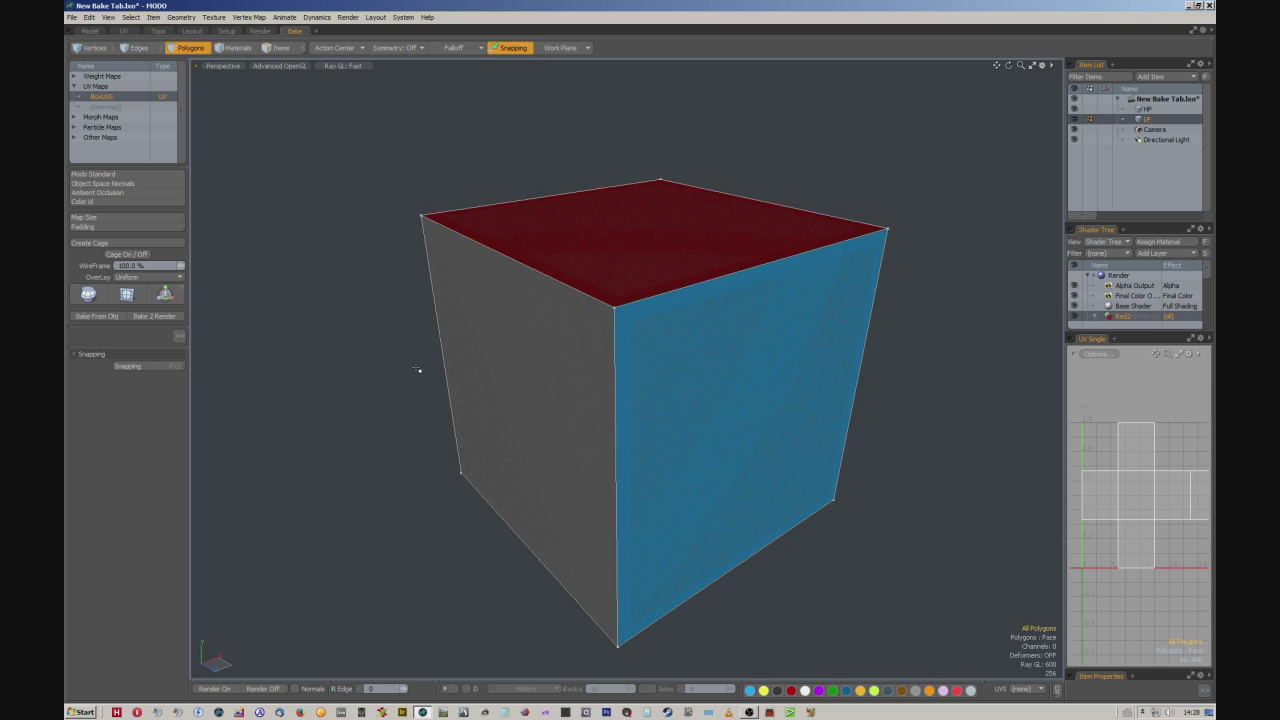
# Undo the red and blue material assignments on the cube
pyautogui.hotkey('ctrl', 'z')
pyautogui.hotkey('ctrl', 'z')
pyautogui.hotkey('ctrl', 'z')
pyautogui.hotkey('ctrl', 'z')
pyautogui.hotkey('ctrl', 'z')
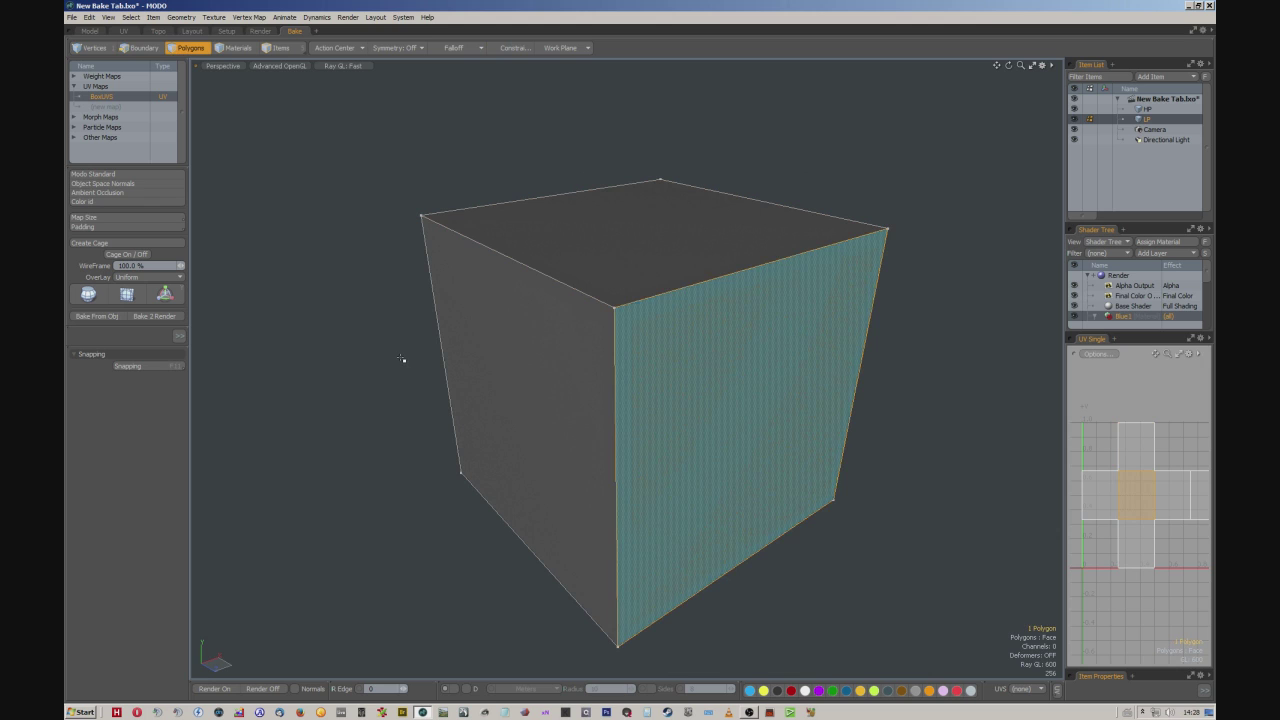
pyautogui.press('x')
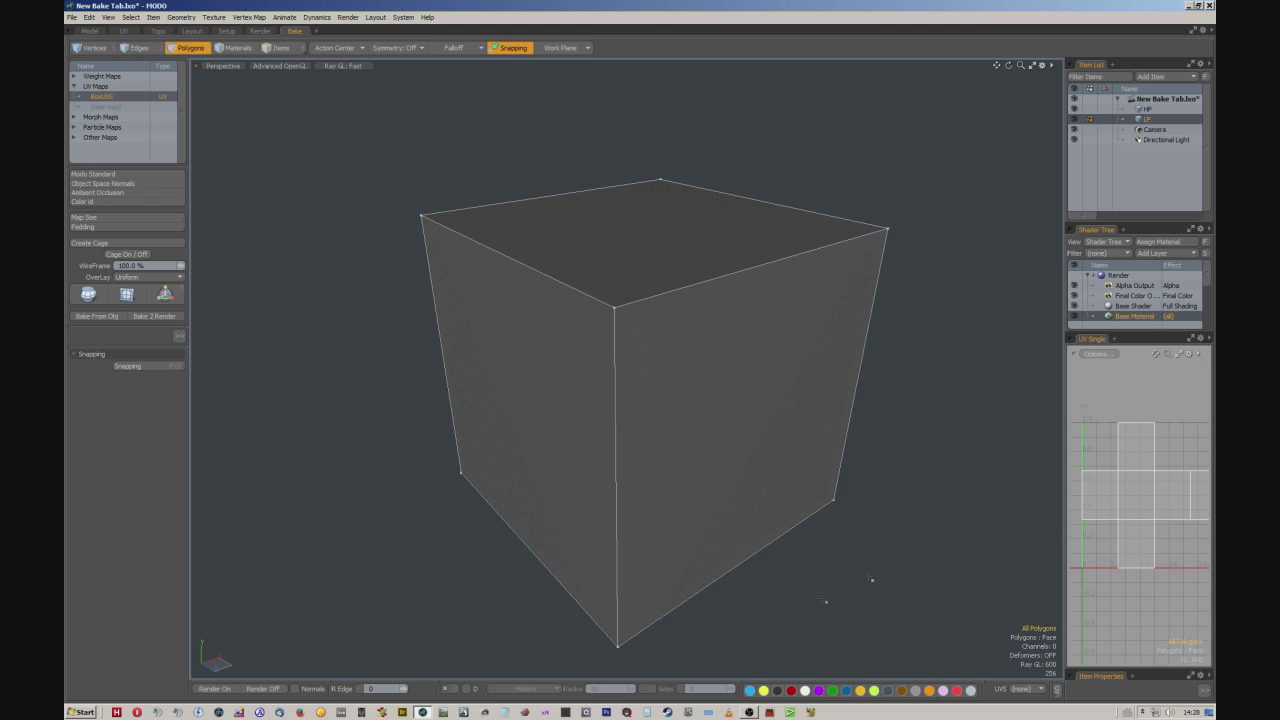
# Reassign the light blue preset material to the cube's right-hand side face and view the material group's layer properties
pyautogui.hotkey('ctrl', 'shift', 'z')
pyautogui.hotkey('ctrl', 'shift', 'z')
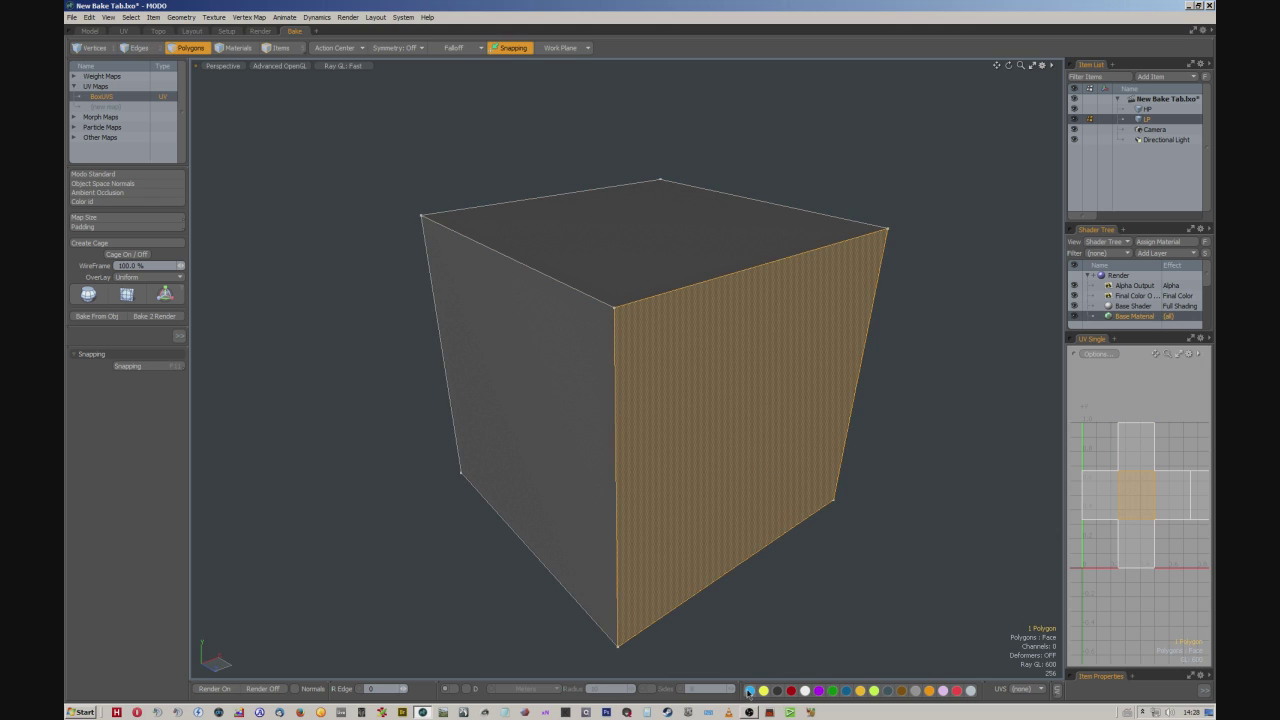
pyautogui.hotkey('ctrl', 'shift', 'z')
pyautogui.click(886, 329)
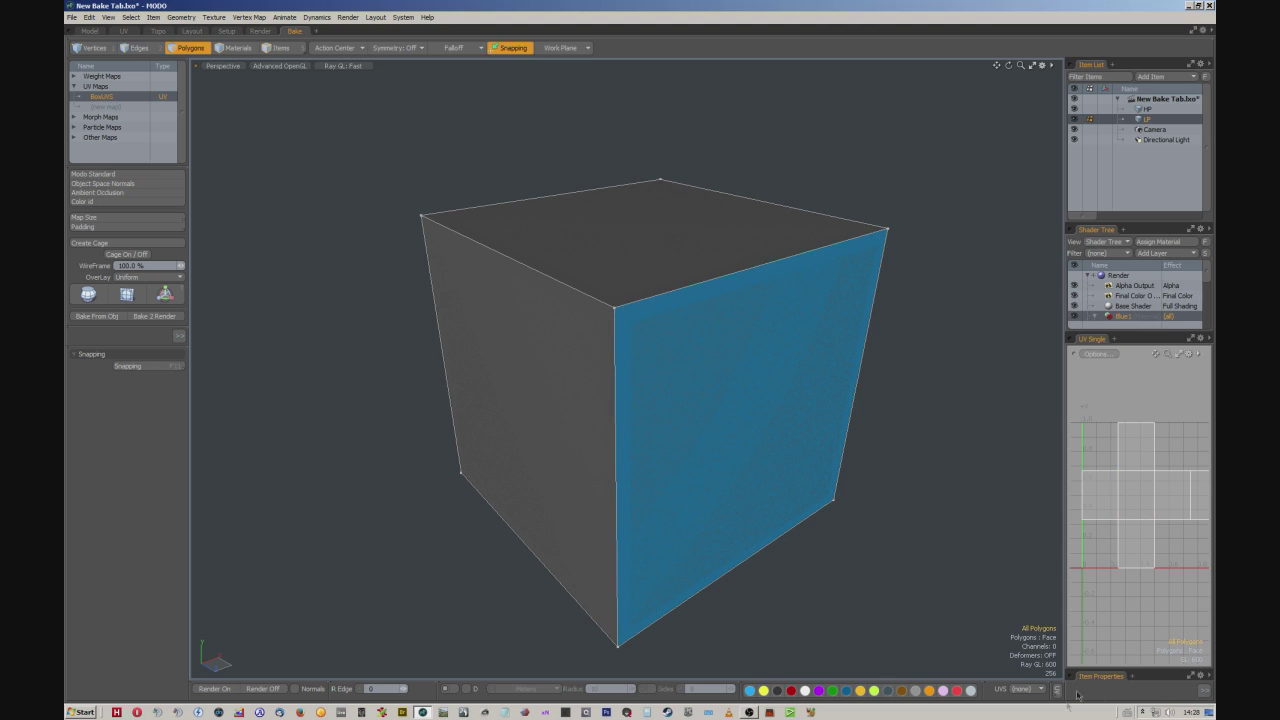
pyautogui.click(1204, 692)
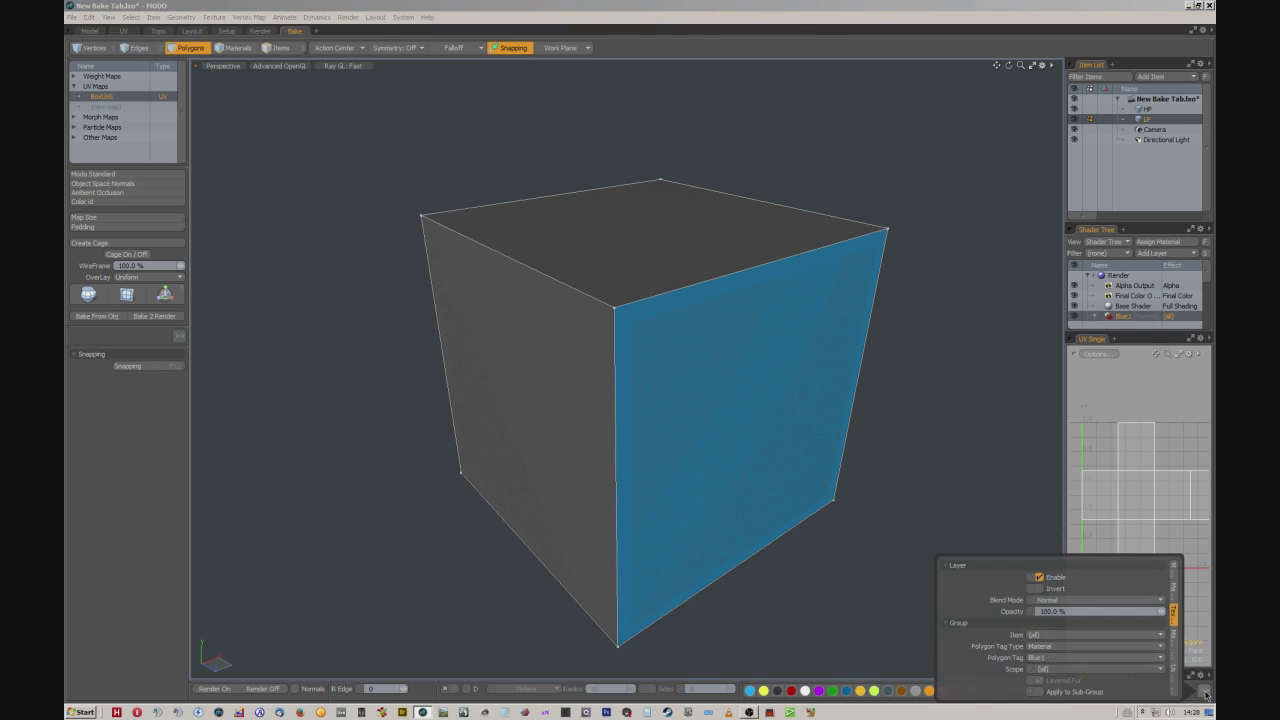
pyautogui.click(1173, 568)
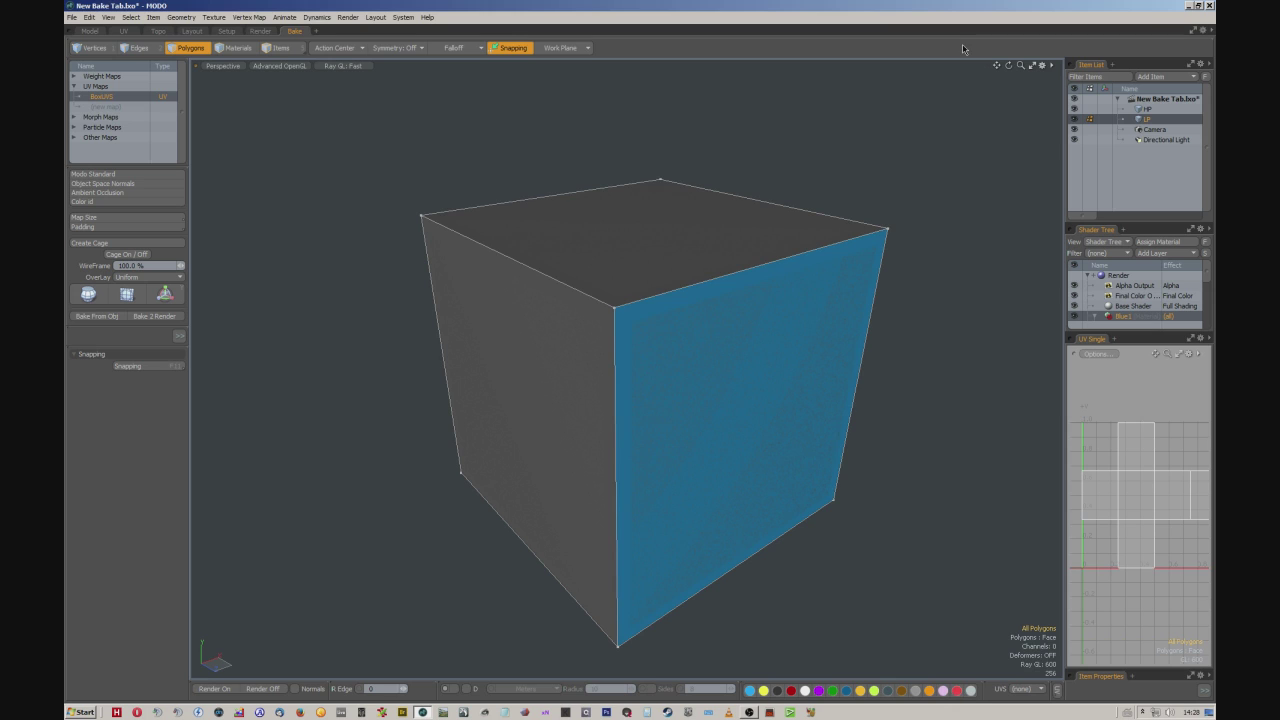
# Undo the second blue material assignment and leave no polygon selected
pyautogui.hotkey('ctrl', 'z')
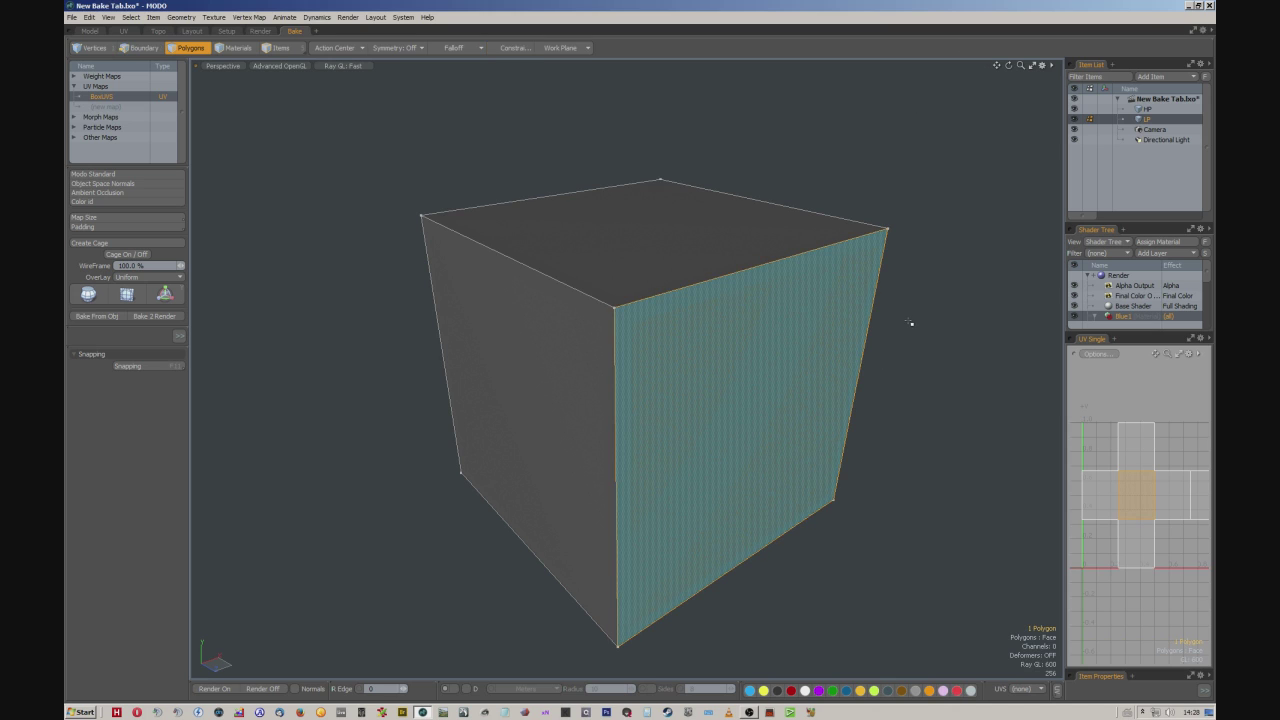
pyautogui.click(909, 304)
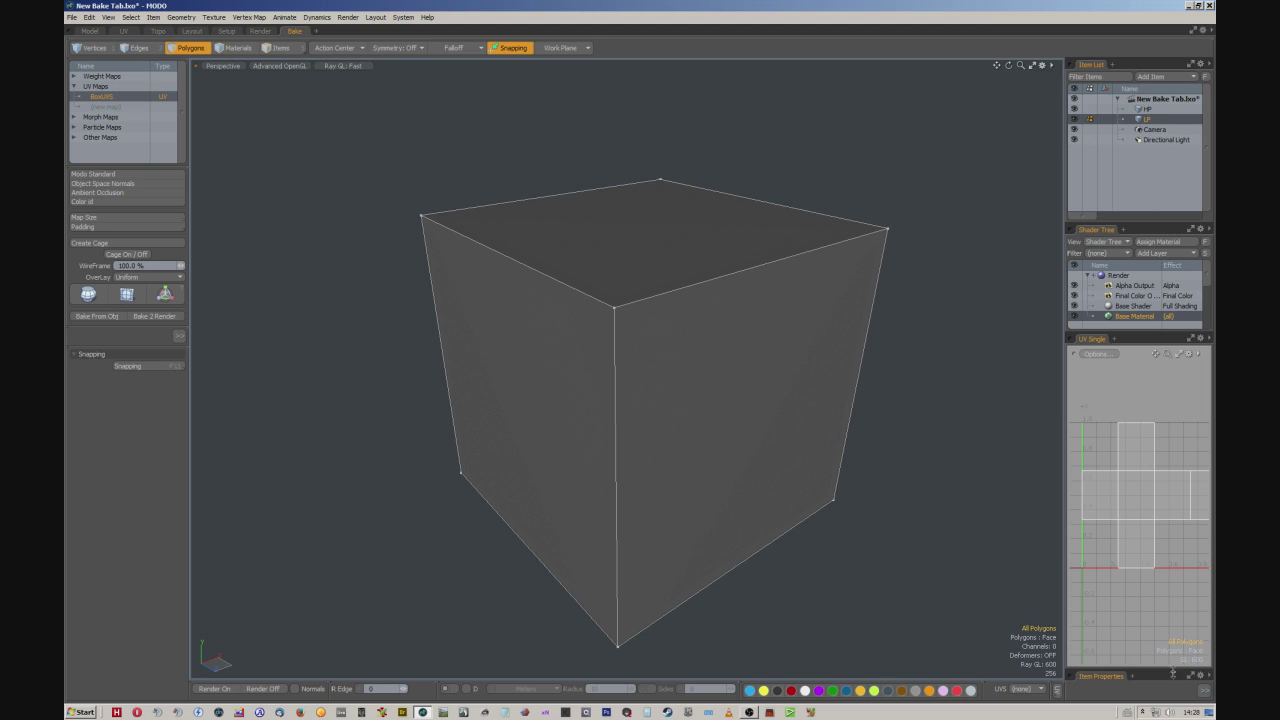
# Review the LP mesh's item properties and the base material's Material Ref settings
pyautogui.click(1206, 691)
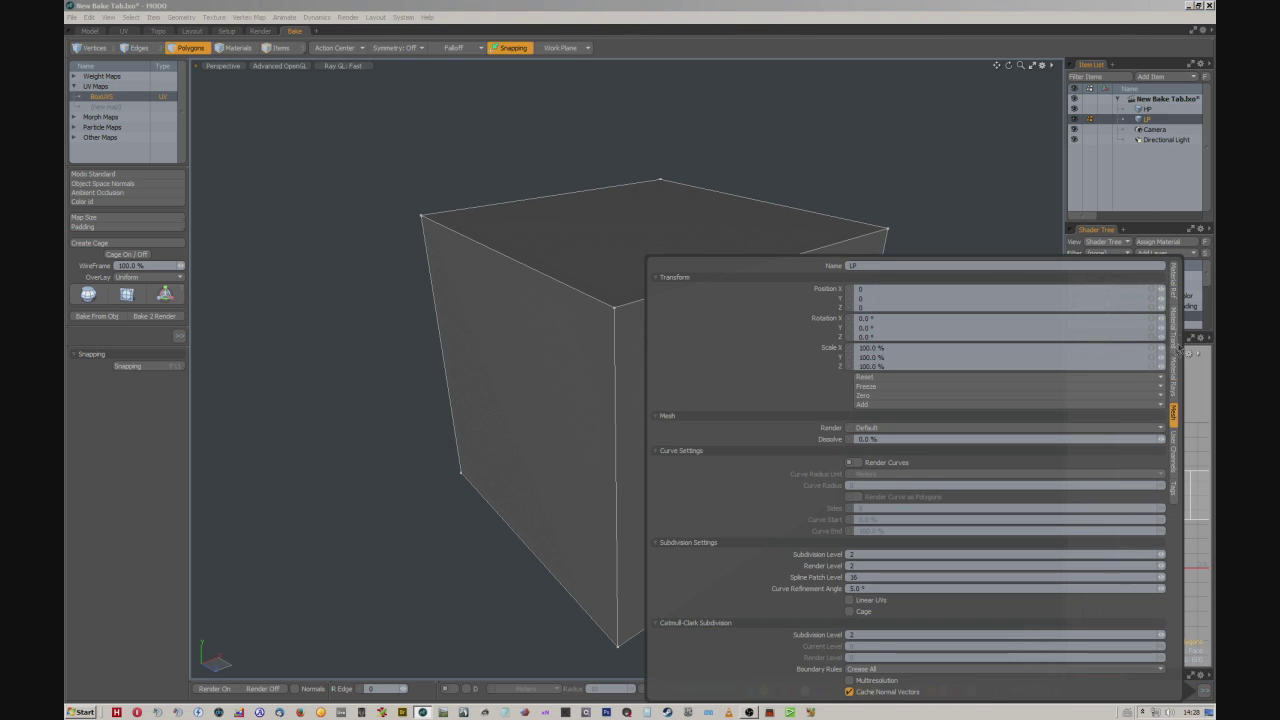
pyautogui.click(1175, 285)
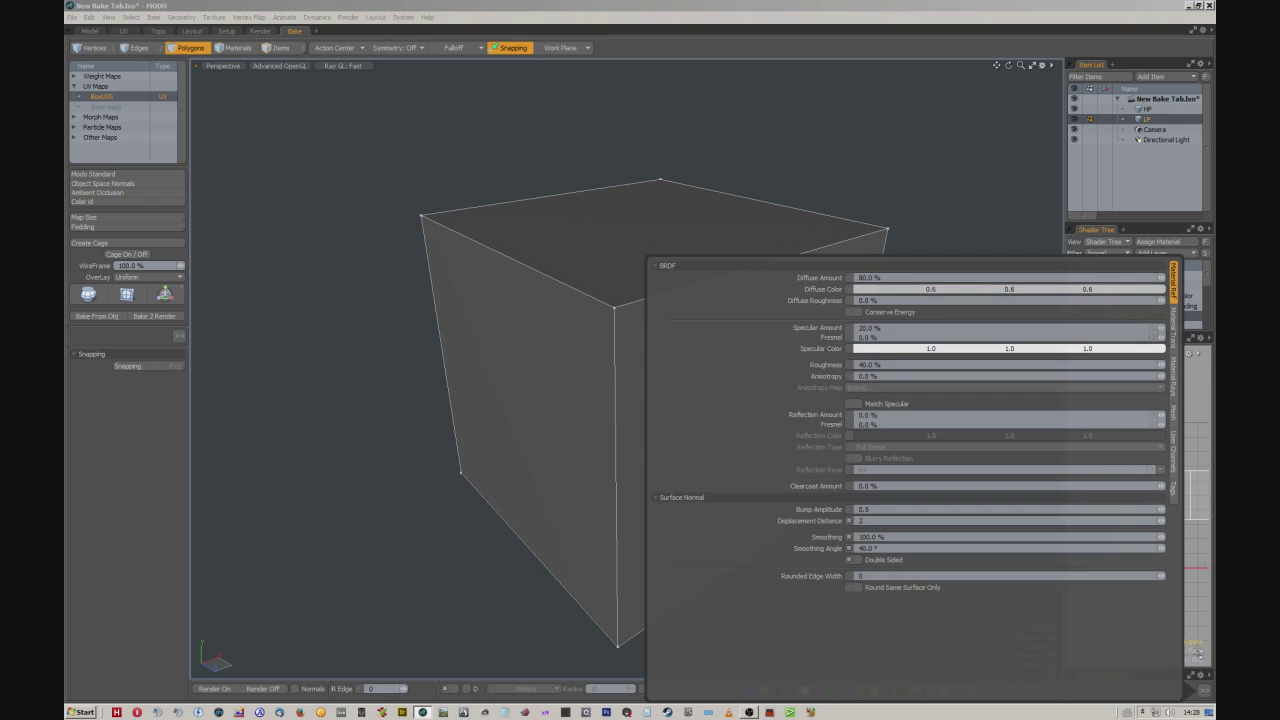
pyautogui.click(1206, 691)
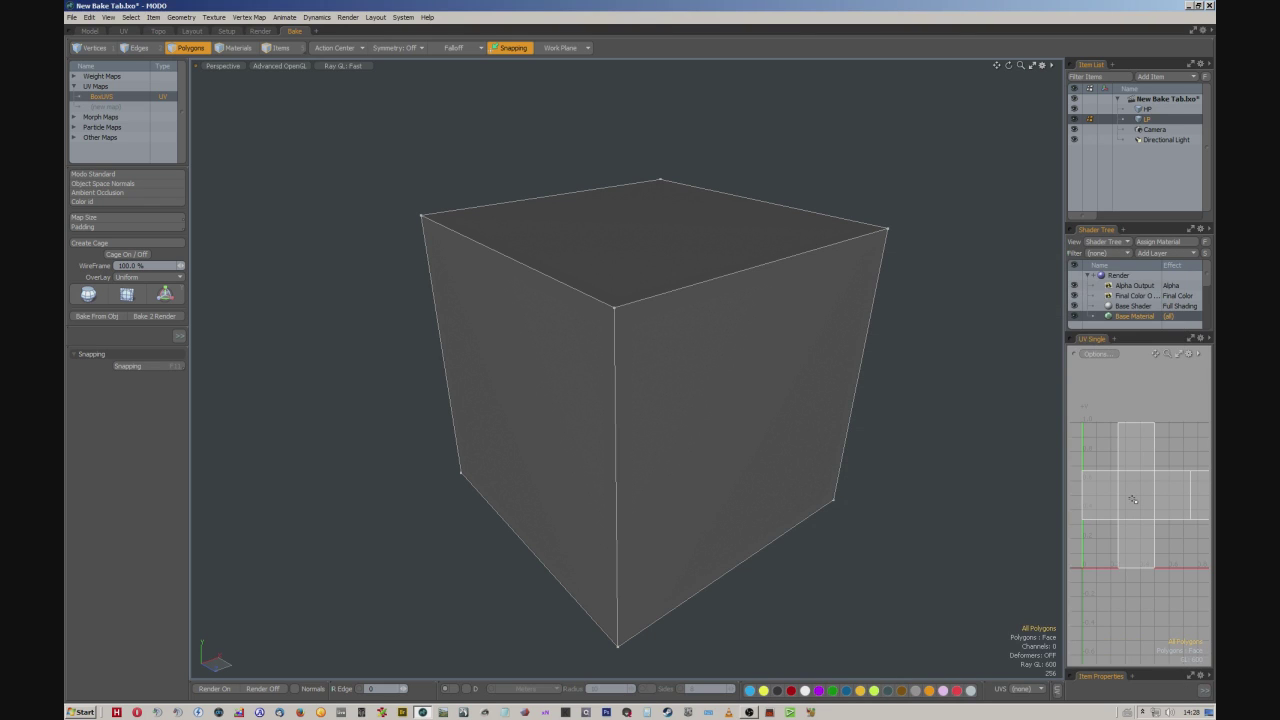
# Open the BoxUVS map in the floating UV Editor, look over the cube's UV layout and close the editor
pyautogui.moveTo(1133, 499); pyautogui.dragTo(1180, 509, button='middle')
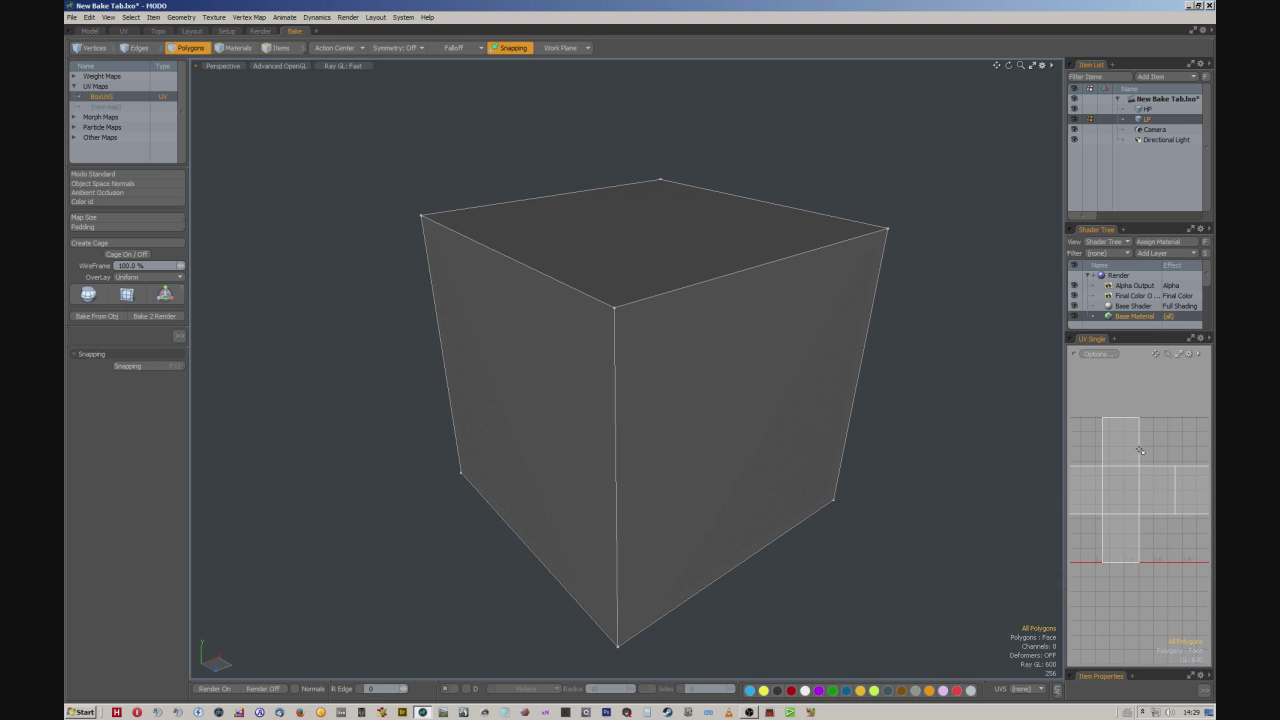
pyautogui.click(1058, 692)
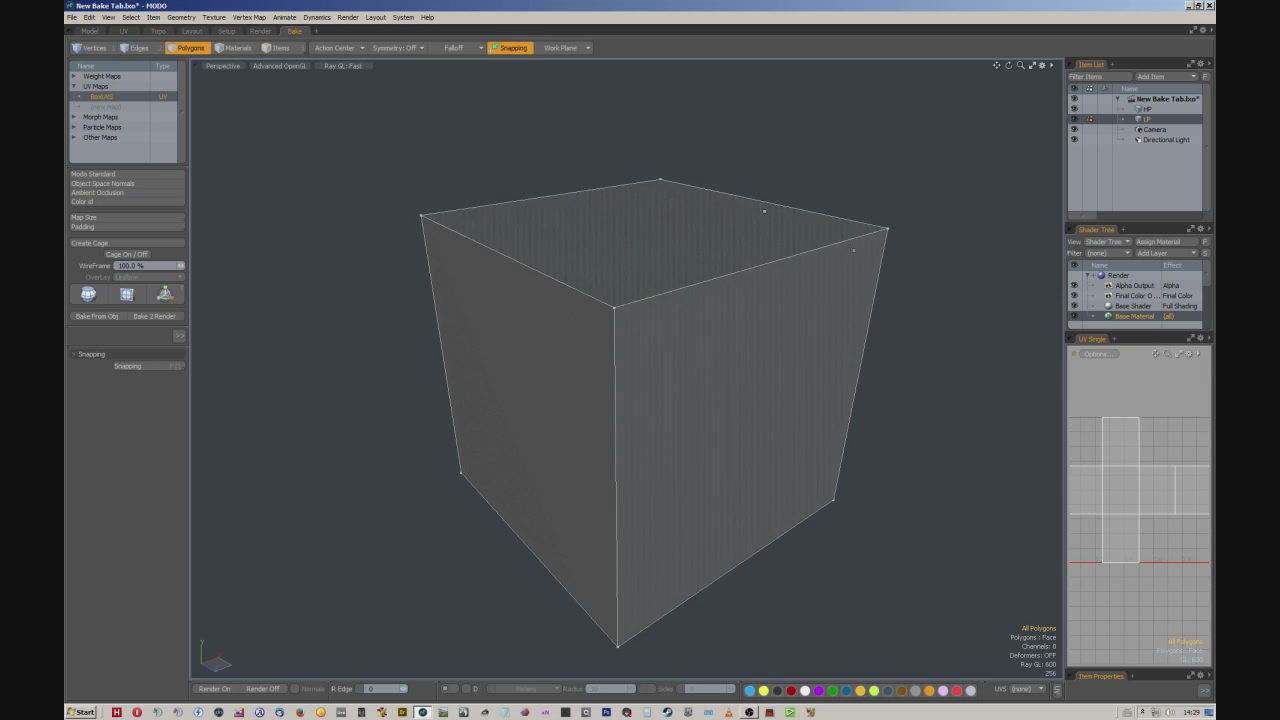
pyautogui.doubleClick(103, 97)
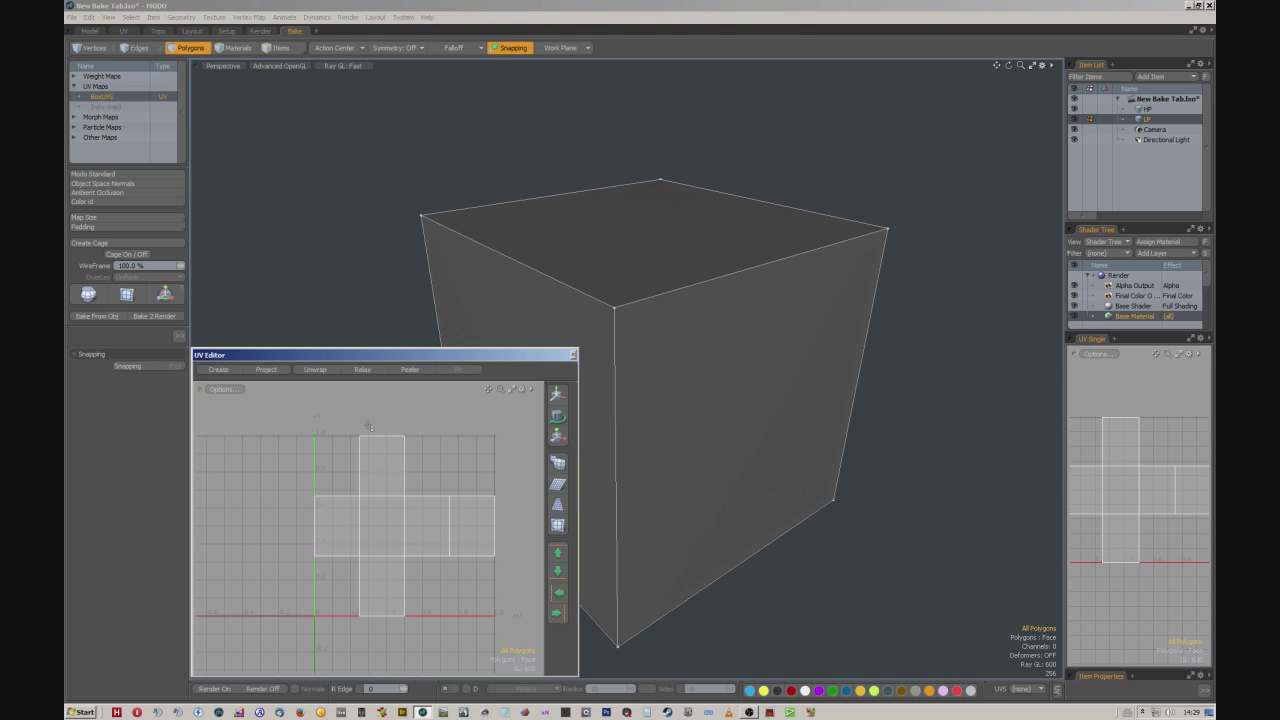
pyautogui.press('a')
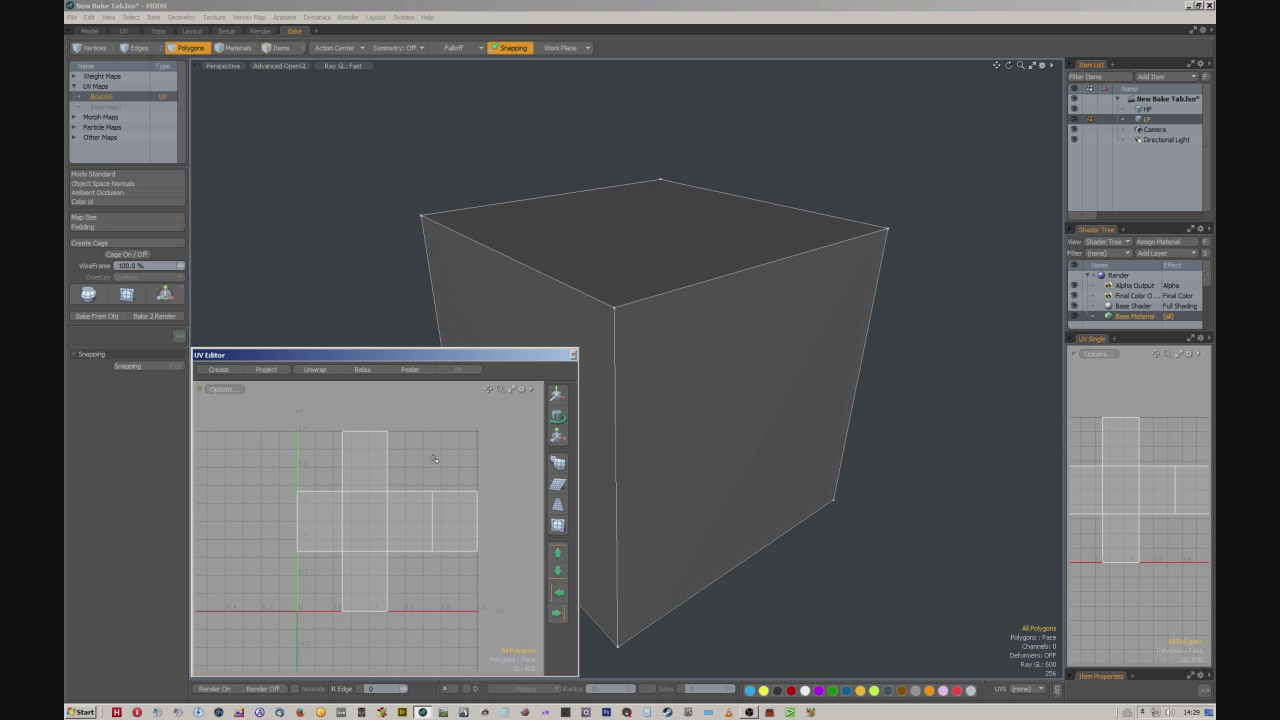
pyautogui.click(573, 355)
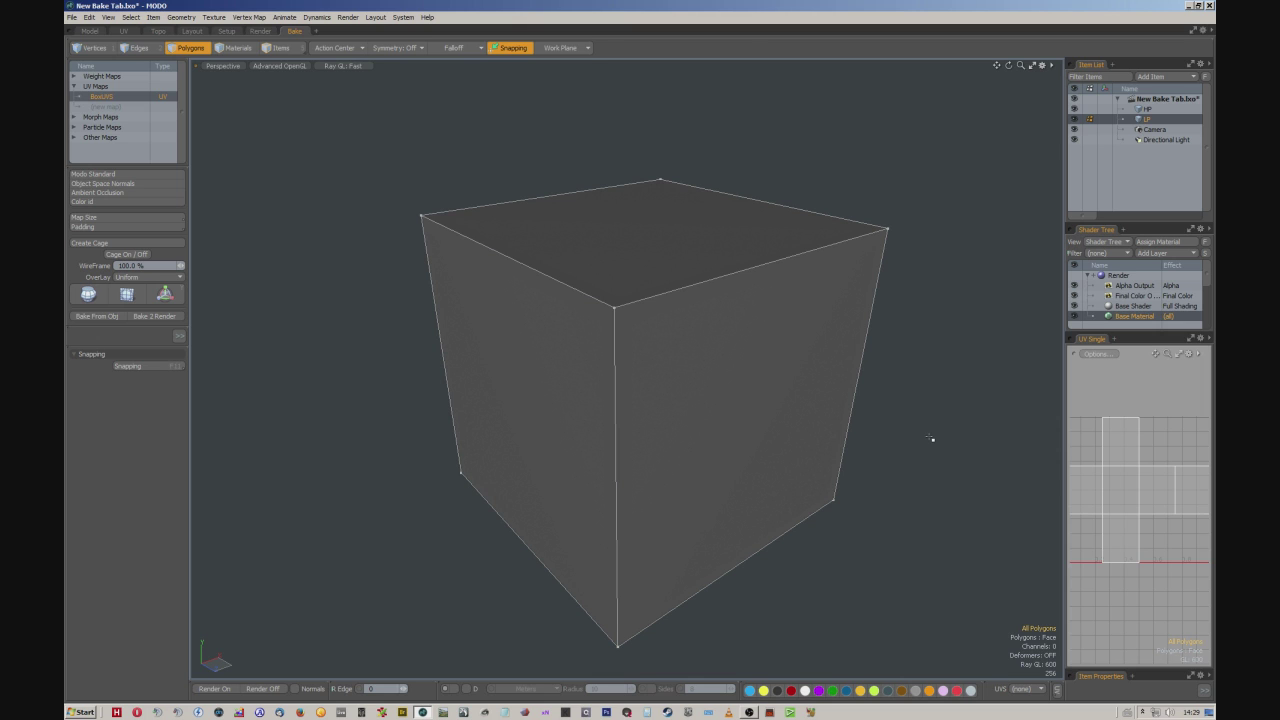
pyautogui.keyDown('alt'); pyautogui.moveTo(907, 418); pyautogui.dragTo(814, 403); pyautogui.keyUp('alt')
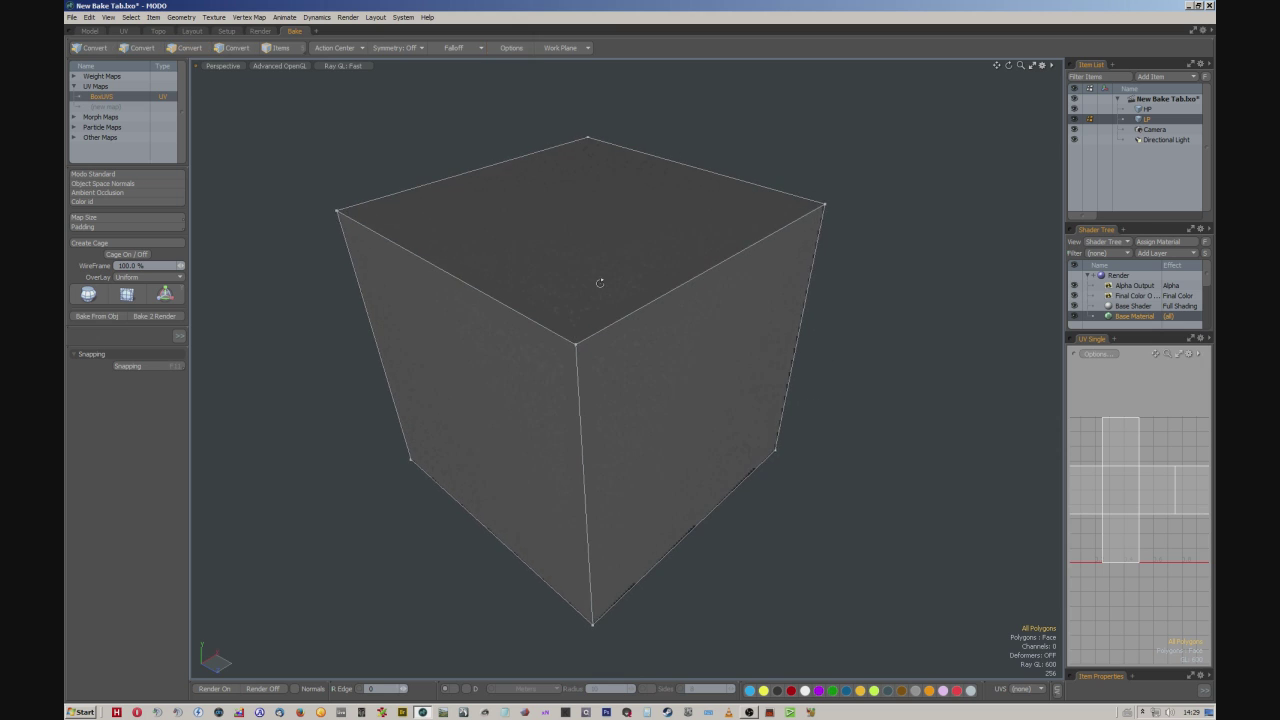
pyautogui.keyDown('alt'); pyautogui.moveTo(597, 280); pyautogui.dragTo(635, 270); pyautogui.keyUp('alt')
pyautogui.click(645, 247)
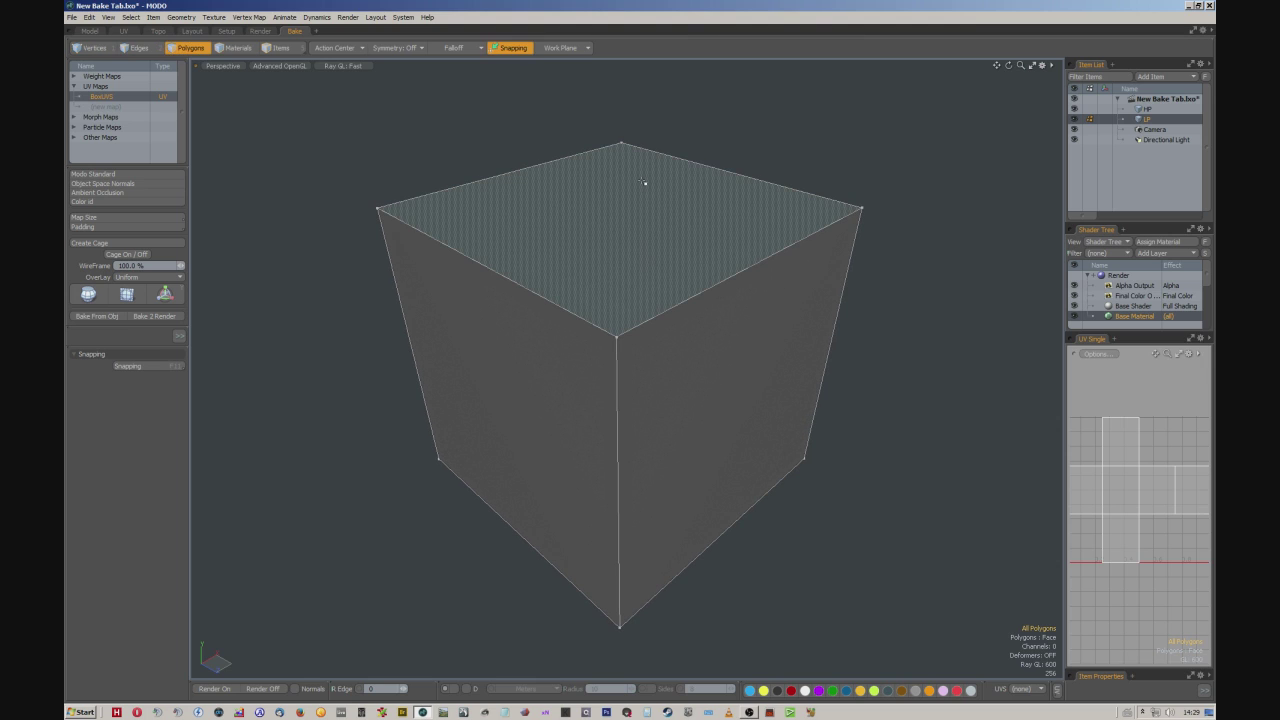
pyautogui.click(842, 168)
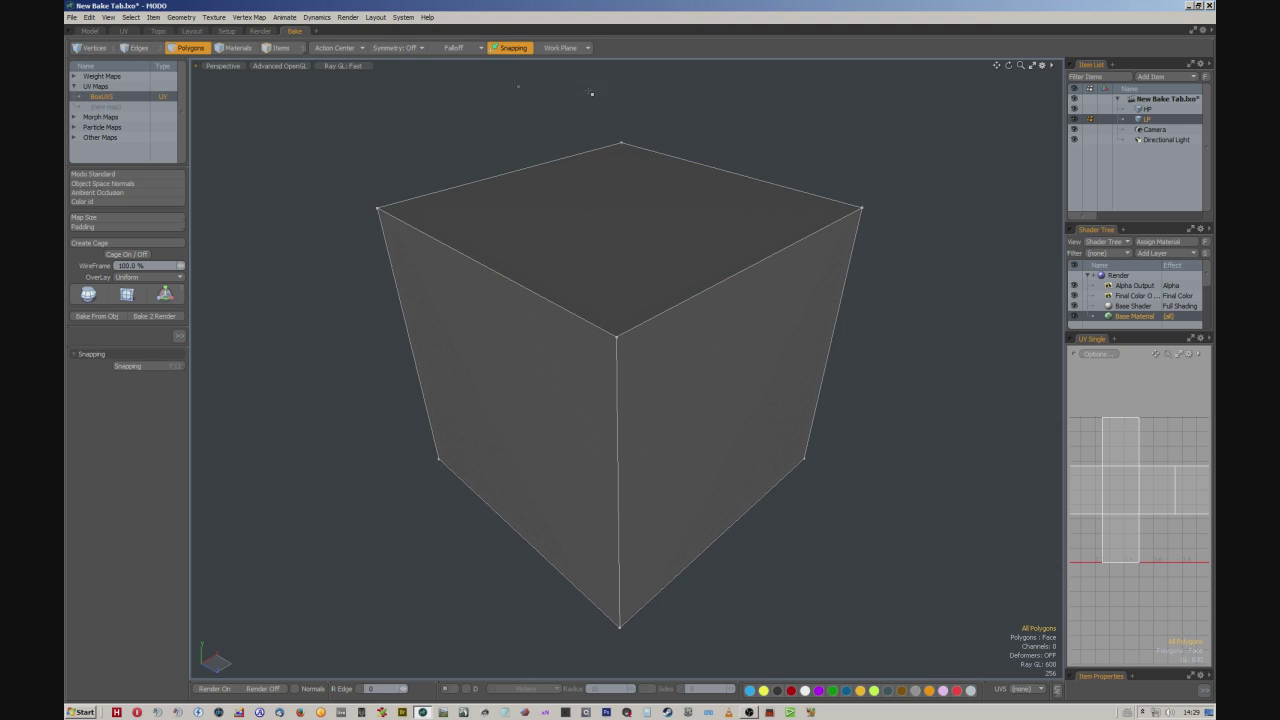
# Create a relative morph map named Cage for the LP mesh and briefly try out the Push tool
pyautogui.click(118, 245)
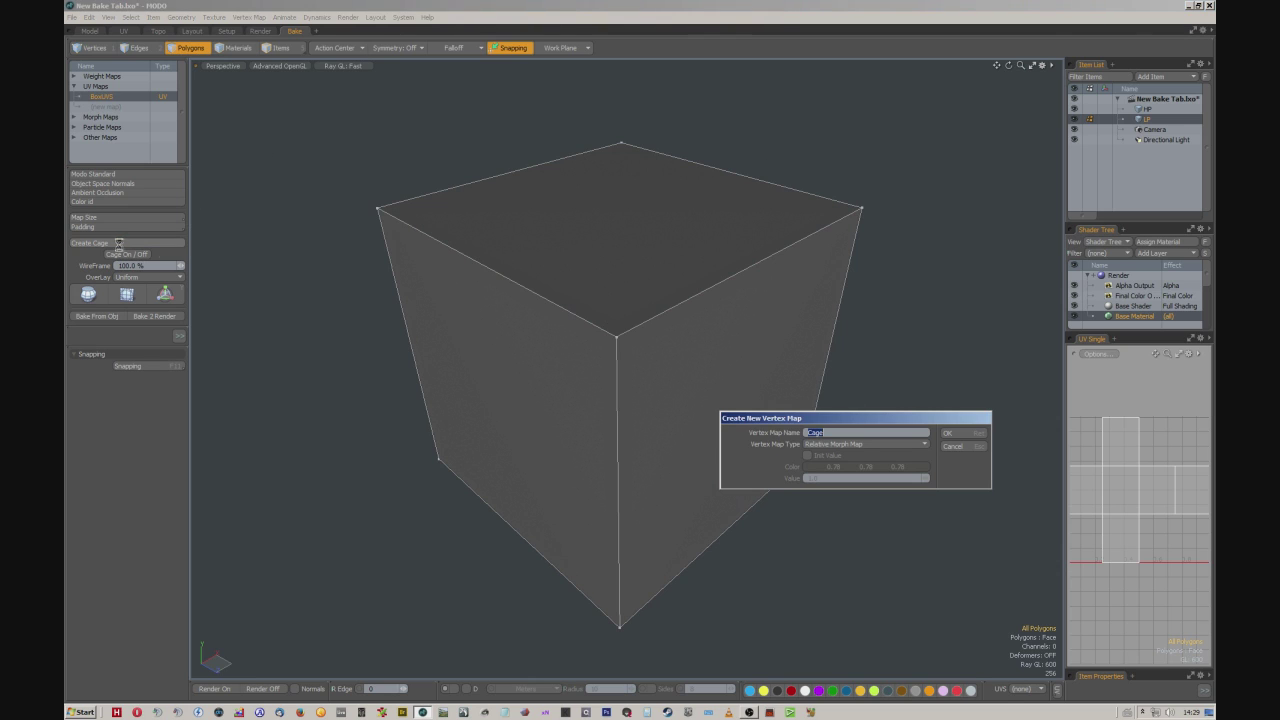
pyautogui.click(955, 433)
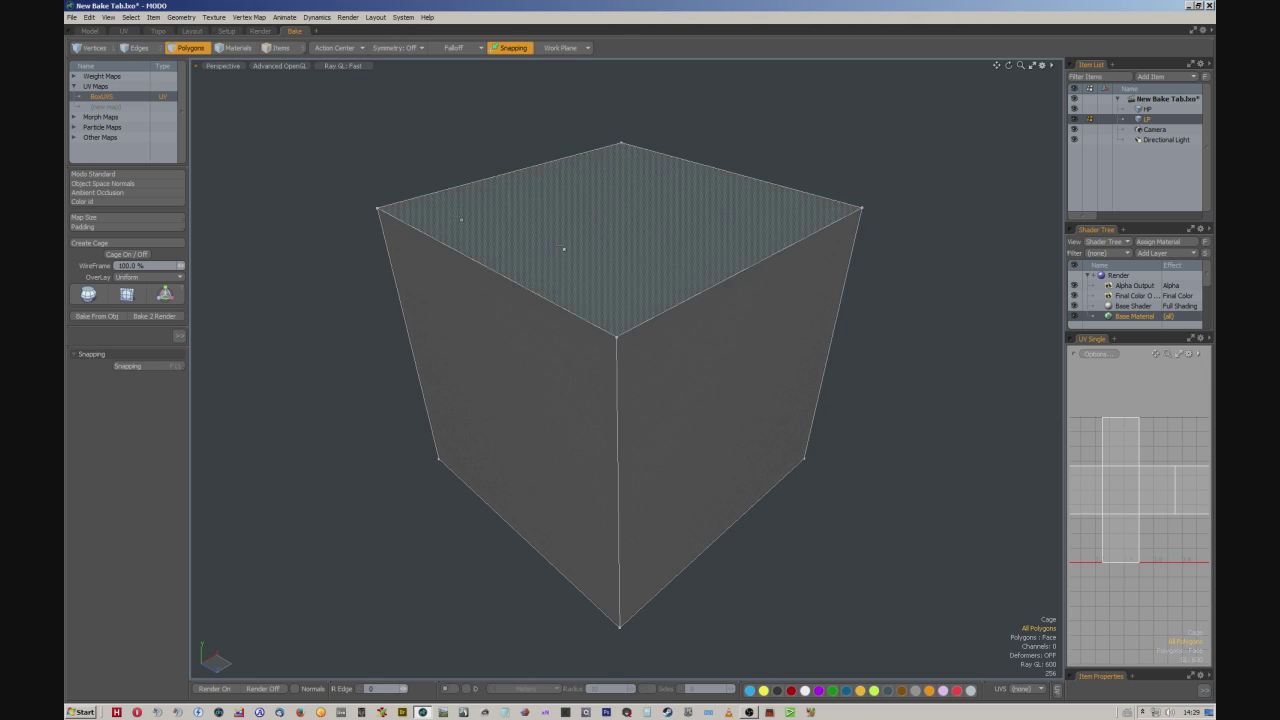
pyautogui.click(88, 293)
pyautogui.click(603, 226)
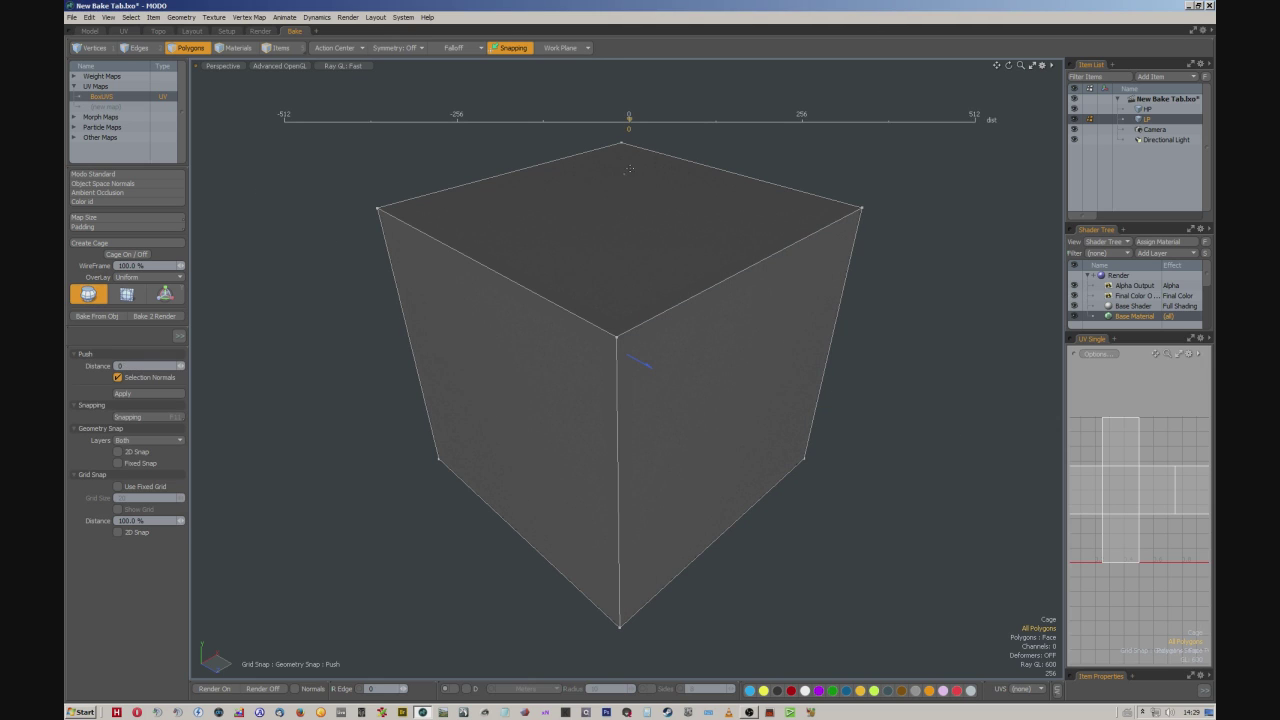
pyautogui.press('space')
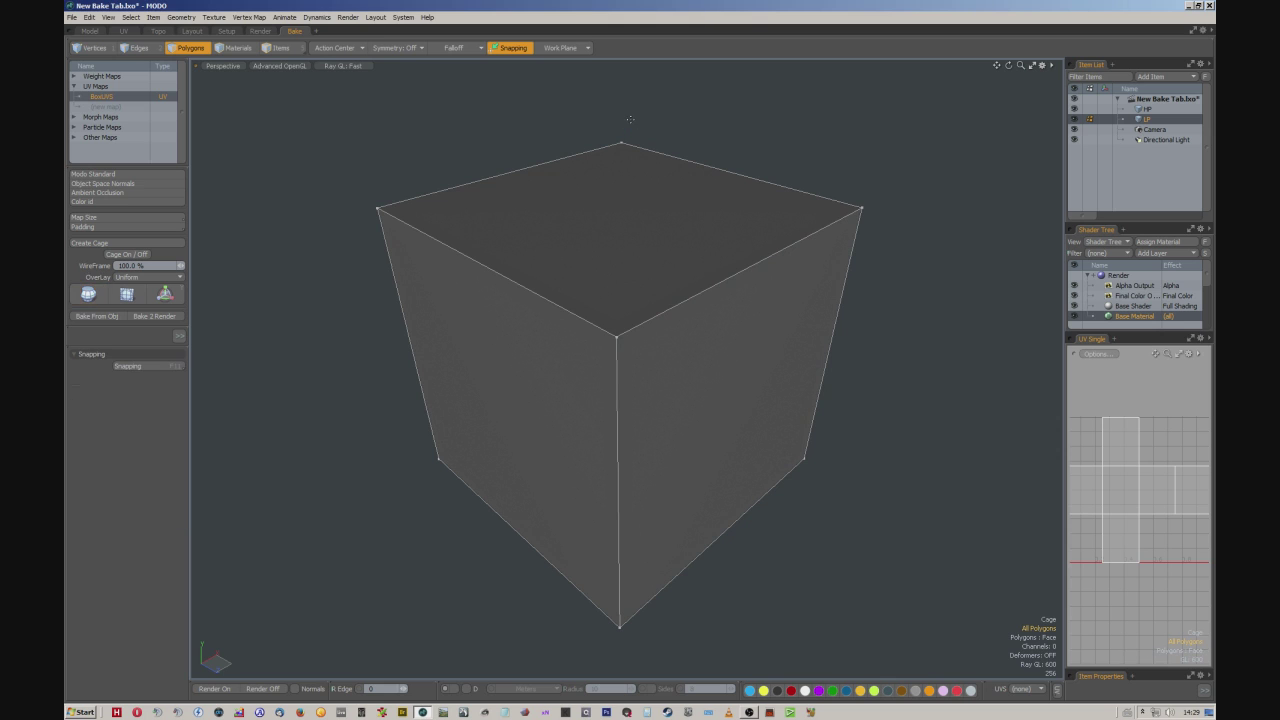
# Try the scale tool with radial falloff, centring the falloff on the cube's corner at -256, 512, 256 with a size of 512
pyautogui.click(126, 293)
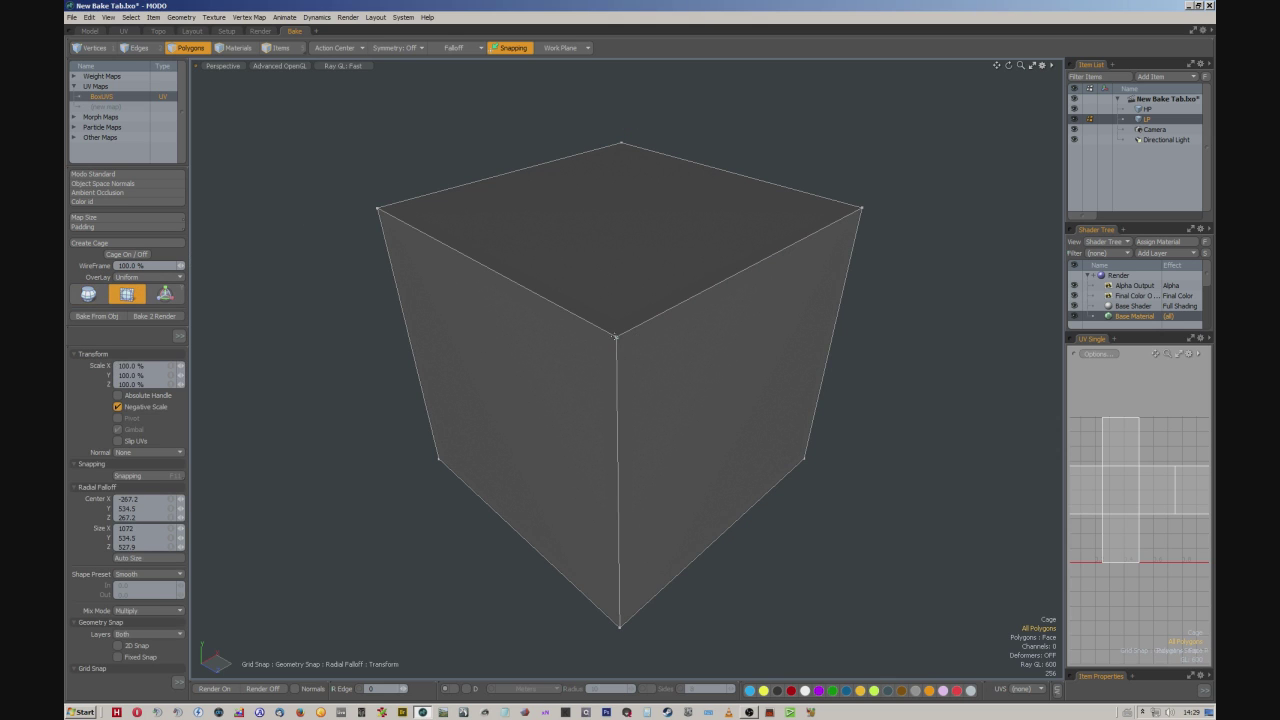
pyautogui.click(614, 338)
pyautogui.keyDown('alt'); pyautogui.moveTo(614, 338); pyautogui.dragTo(619, 362); pyautogui.keyUp('alt')
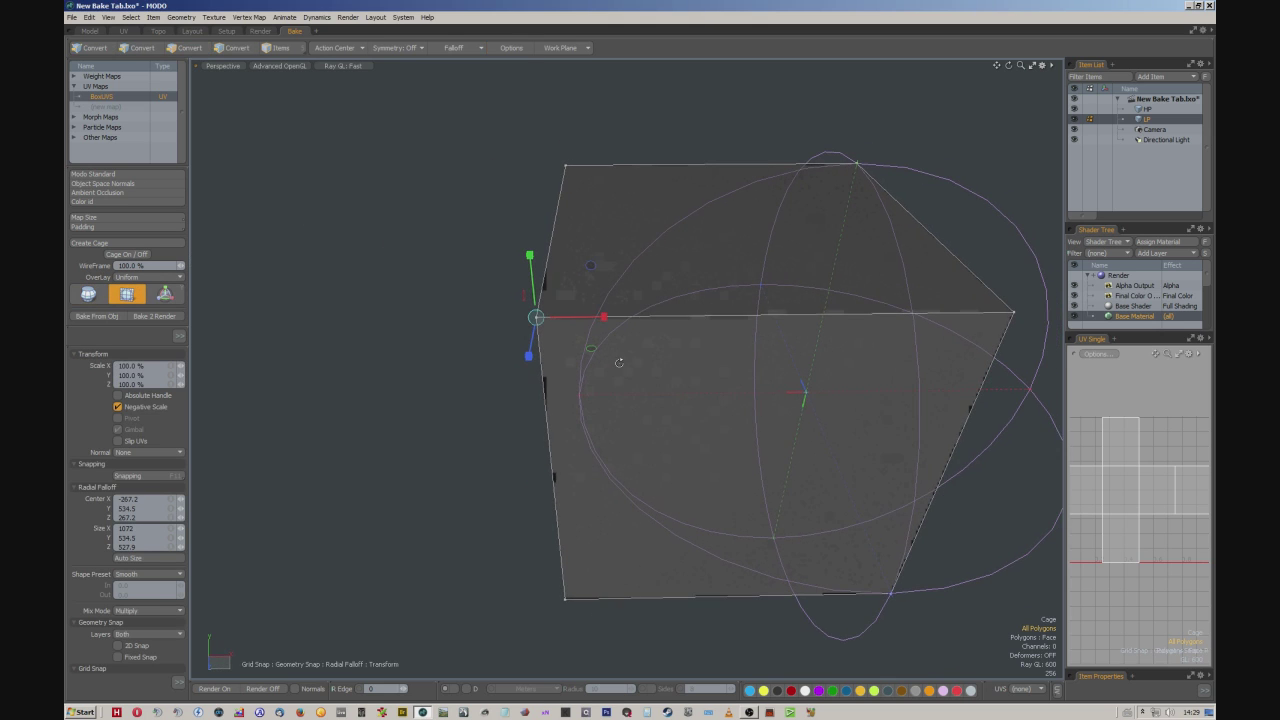
pyautogui.press('x')
pyautogui.moveTo(804, 390); pyautogui.dragTo(338, 406)
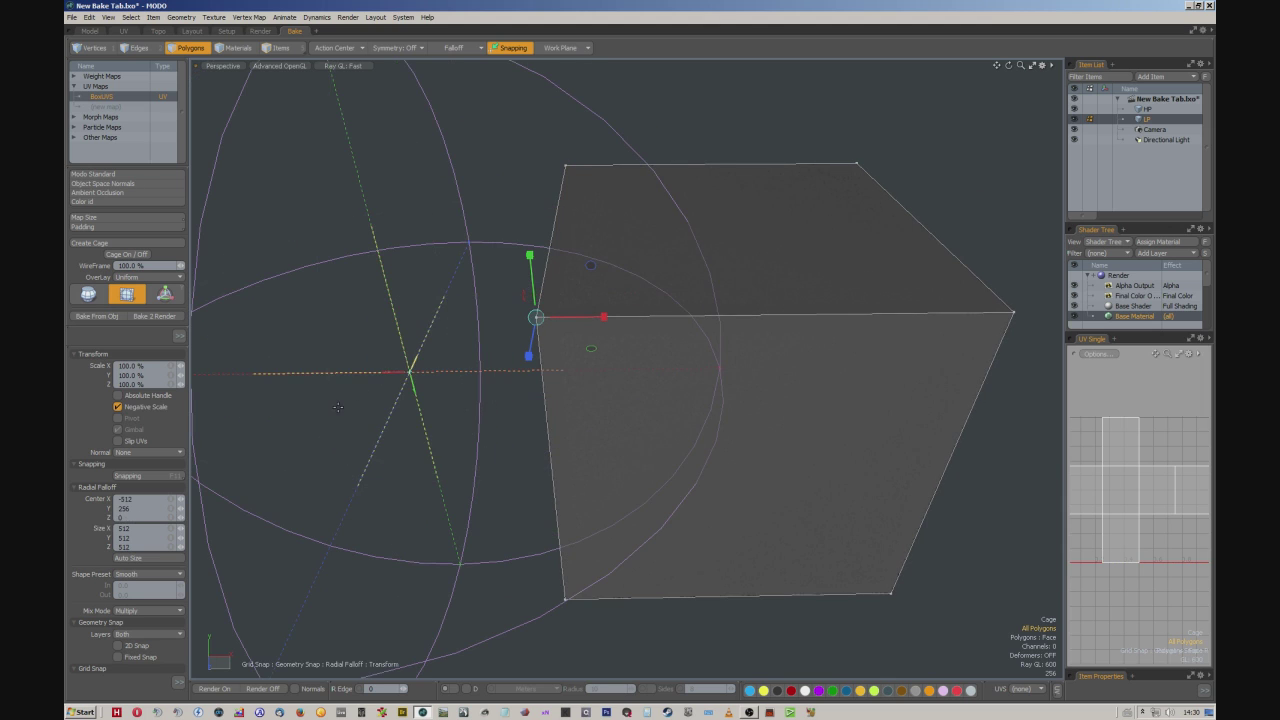
pyautogui.moveTo(406, 372); pyautogui.dragTo(563, 368)
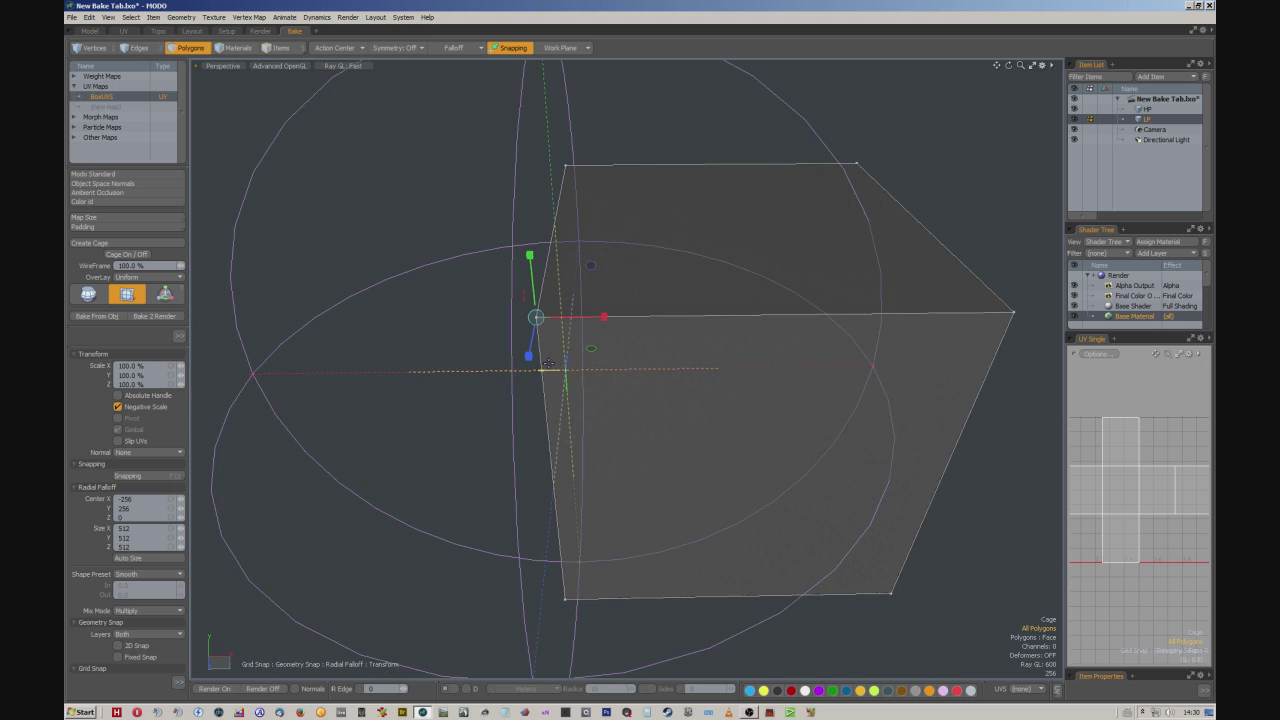
pyautogui.moveTo(548, 362); pyautogui.dragTo(612, 375)
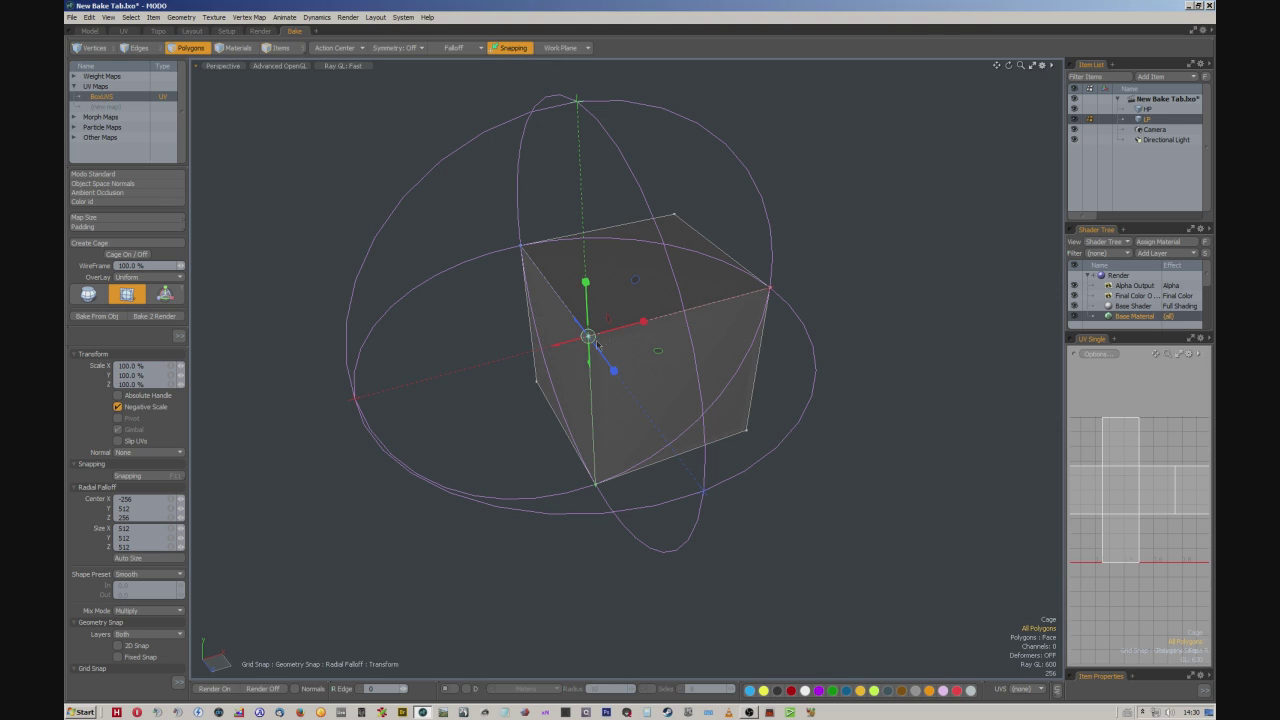
pyautogui.press('space')
# Try the Transform tool with its handle placed on the cube's upper front corner, without applying any change
pyautogui.press('y')
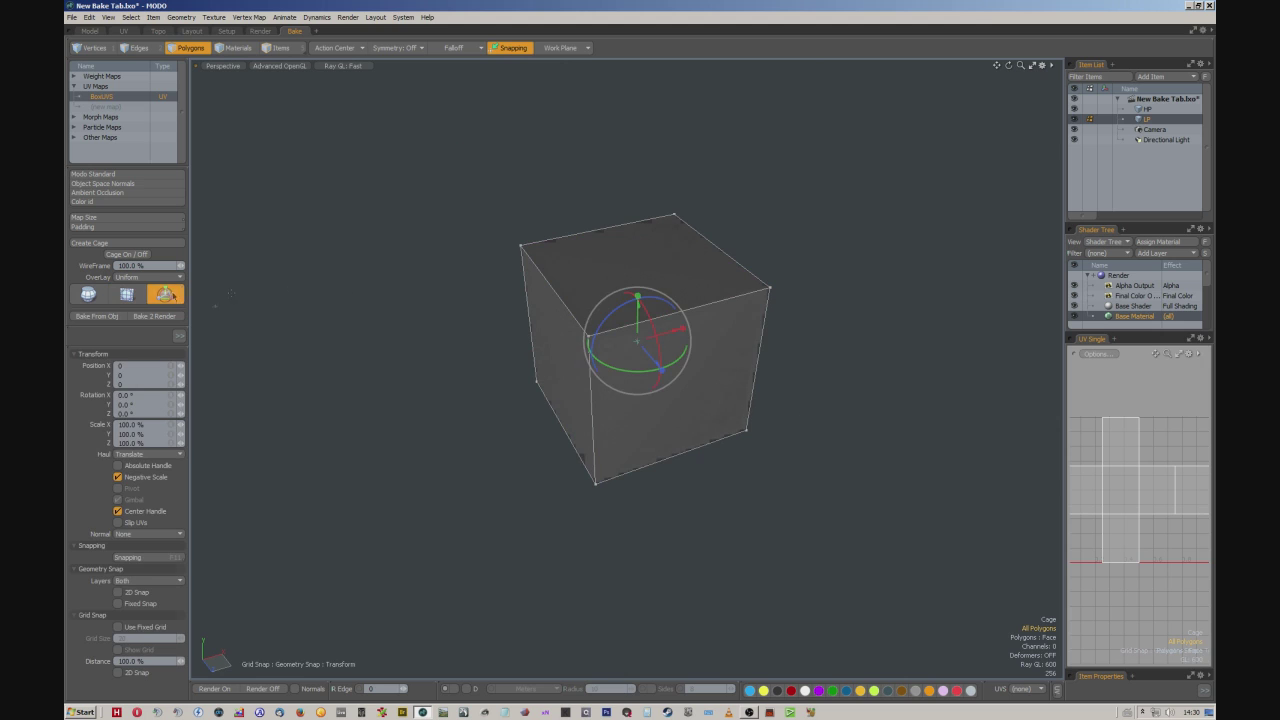
pyautogui.click(587, 336)
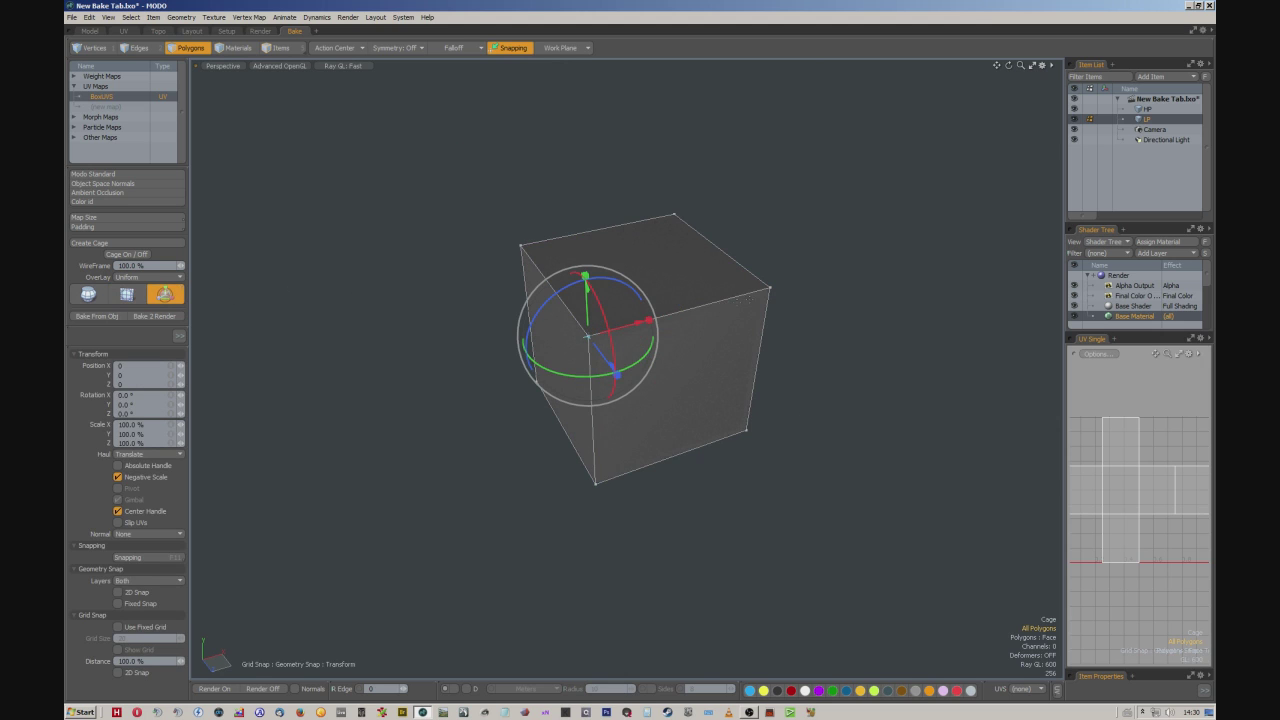
pyautogui.keyDown('alt'); pyautogui.moveTo(717, 307); pyautogui.dragTo(605, 314); pyautogui.keyUp('alt')
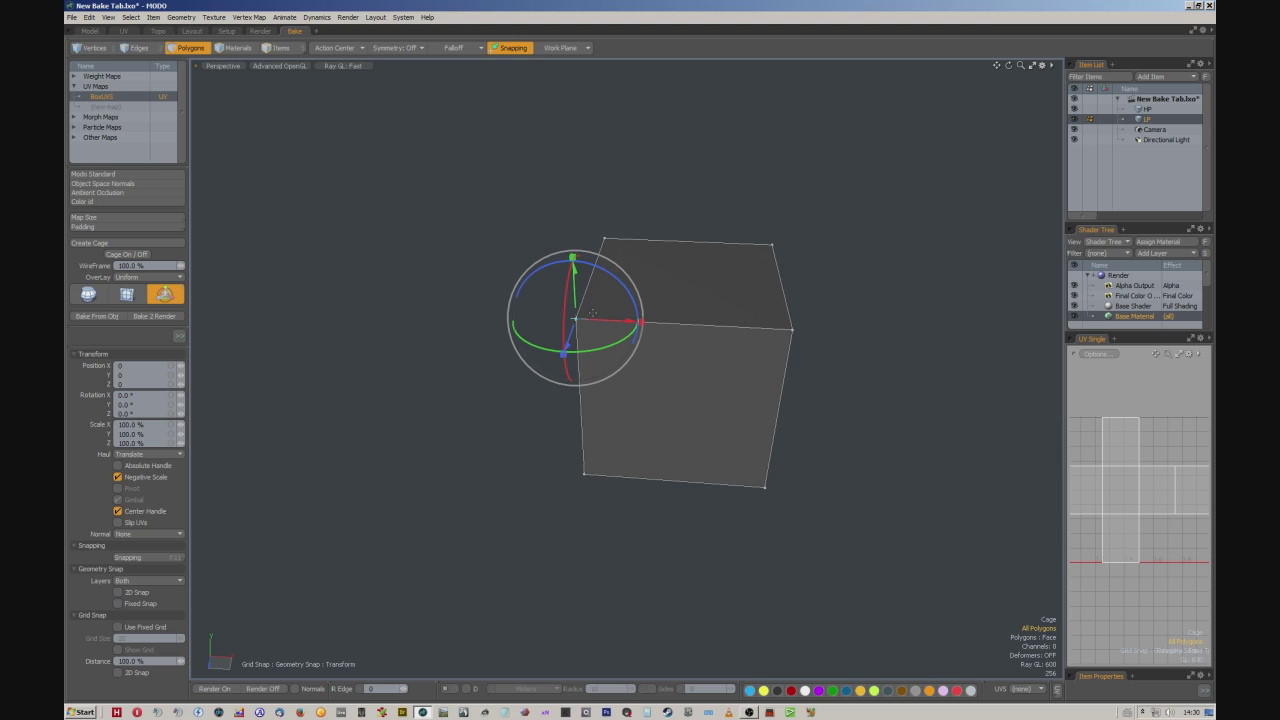
pyautogui.press('space')
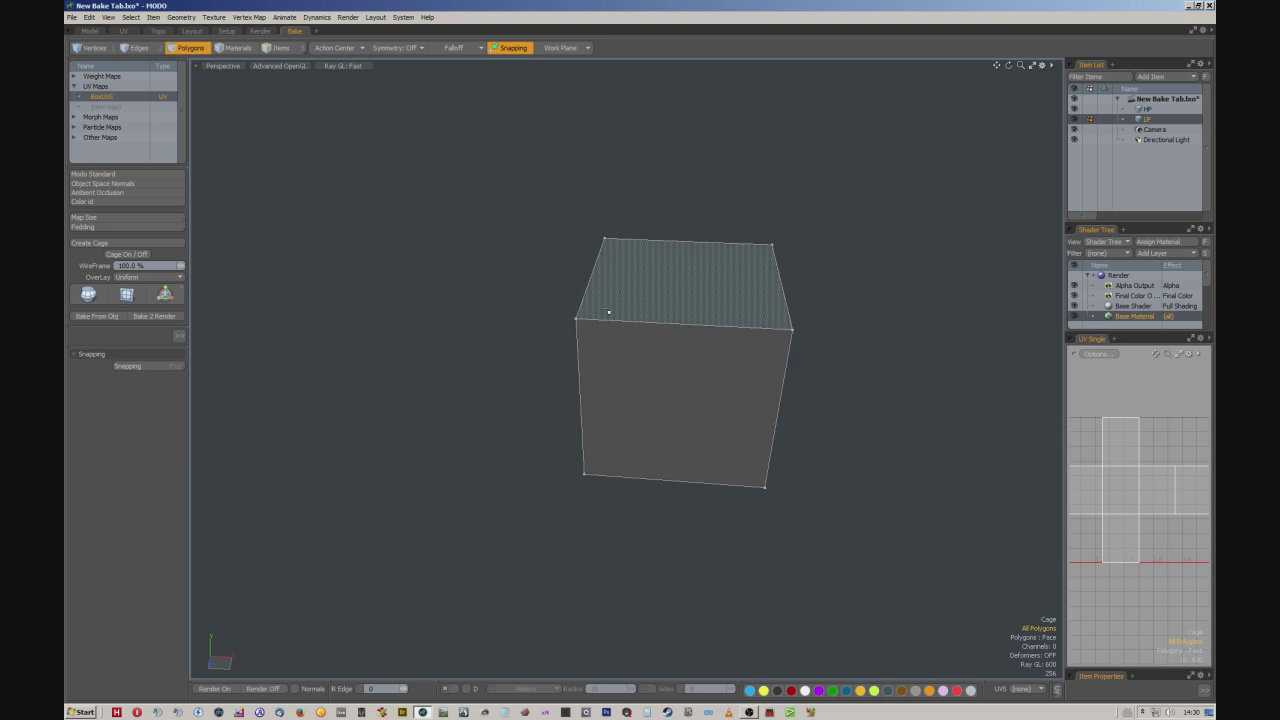
# Push all the cube's polygons outward by 96 in the Cage morph to form the bake cage
pyautogui.keyDown('alt'); pyautogui.moveTo(466, 297); pyautogui.dragTo(615, 278); pyautogui.keyUp('alt')
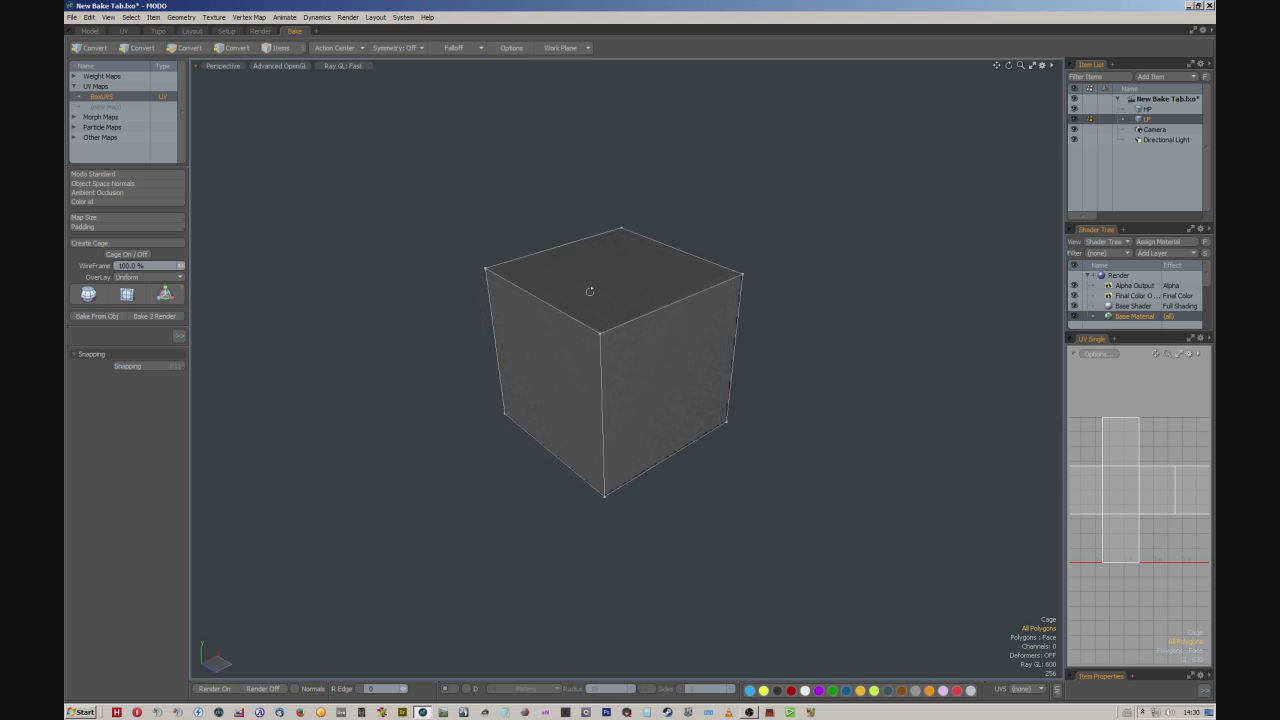
pyautogui.click(612, 280)
pyautogui.scroll(4, 611, 282)
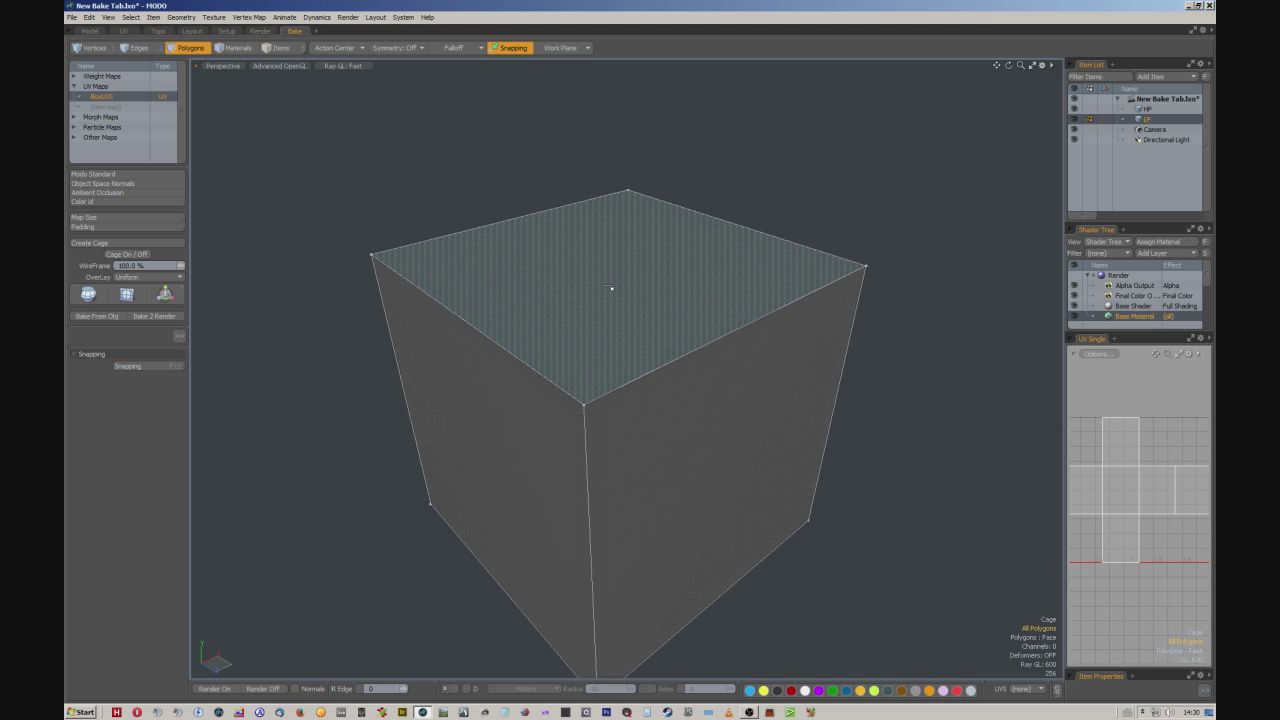
pyautogui.scroll(-3, 611, 288)
pyautogui.click(88, 293)
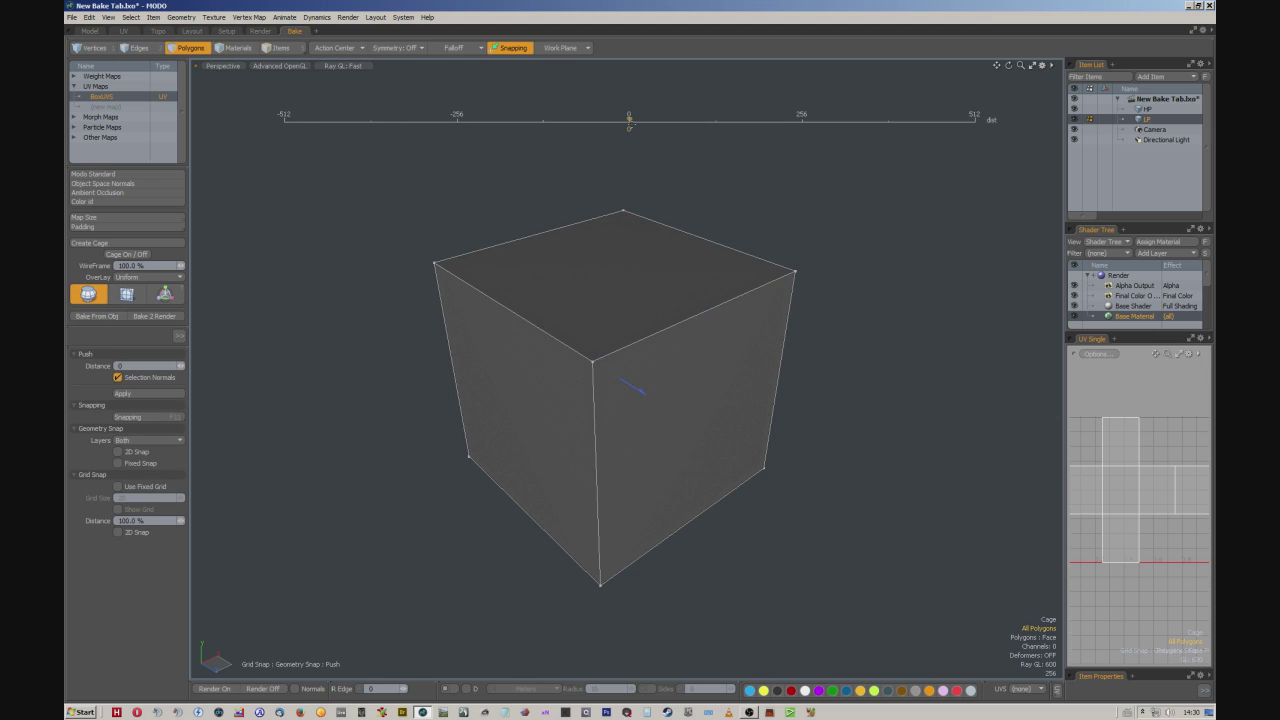
pyautogui.moveTo(597, 255); pyautogui.dragTo(666, 256)
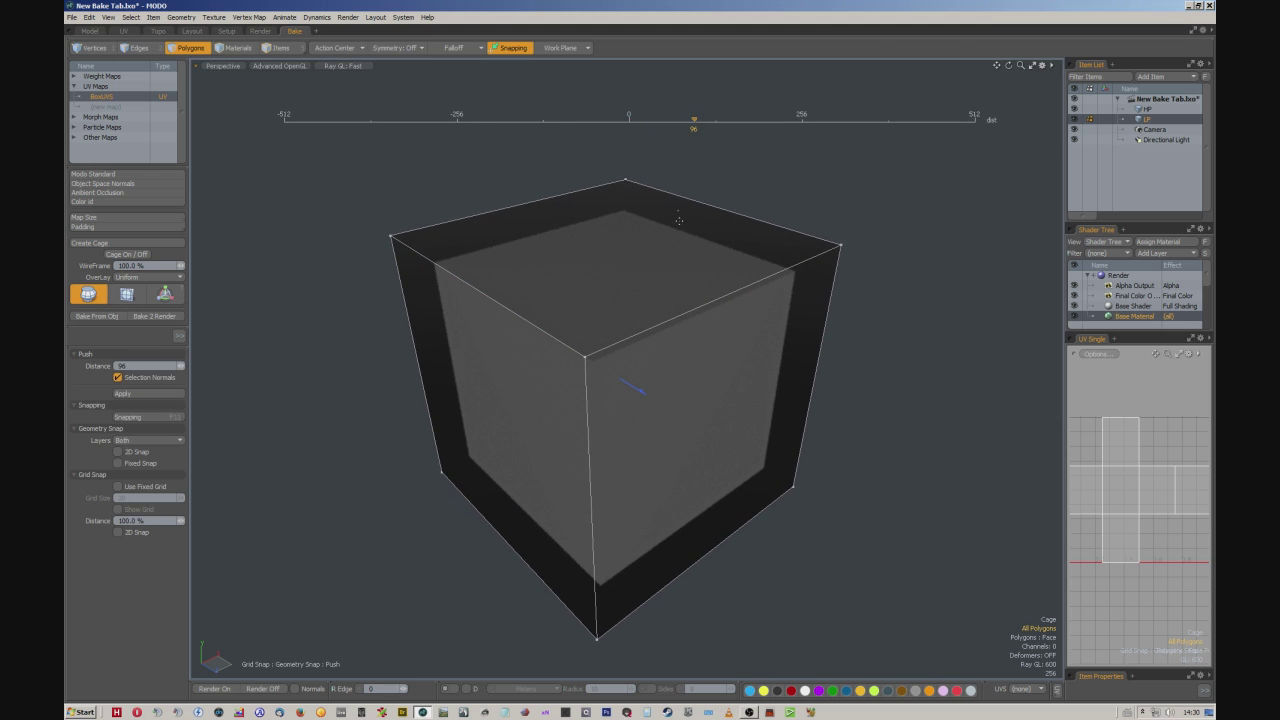
pyautogui.press('q')
# Change the scene's directional light to a Dome Light
pyautogui.moveTo(651, 223)
pyautogui.keyDown('alt'); pyautogui.mouseDown()
pyautogui.moveTo(563, 223)
pyautogui.moveTo(646, 180)
pyautogui.moveTo(663, 229)
pyautogui.mouseUp(); pyautogui.keyUp('alt')
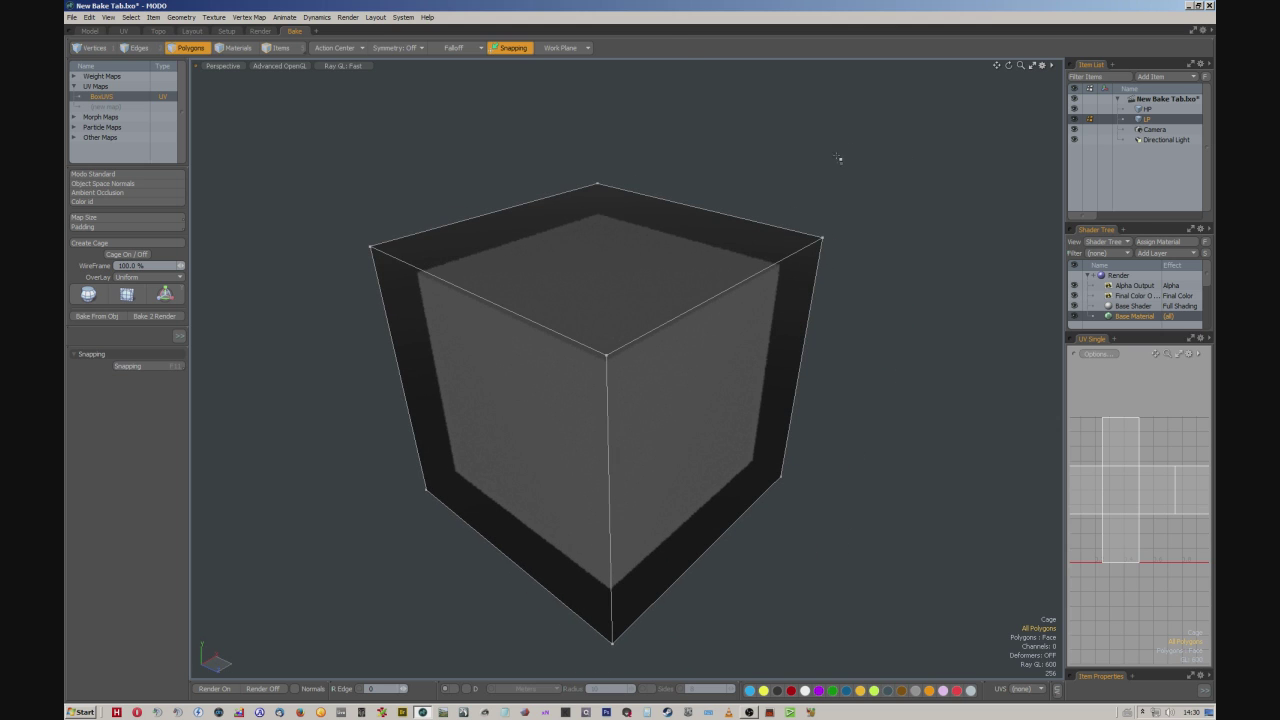
pyautogui.keyDown('alt'); pyautogui.moveTo(520, 268); pyautogui.dragTo(591, 271); pyautogui.keyUp('alt')
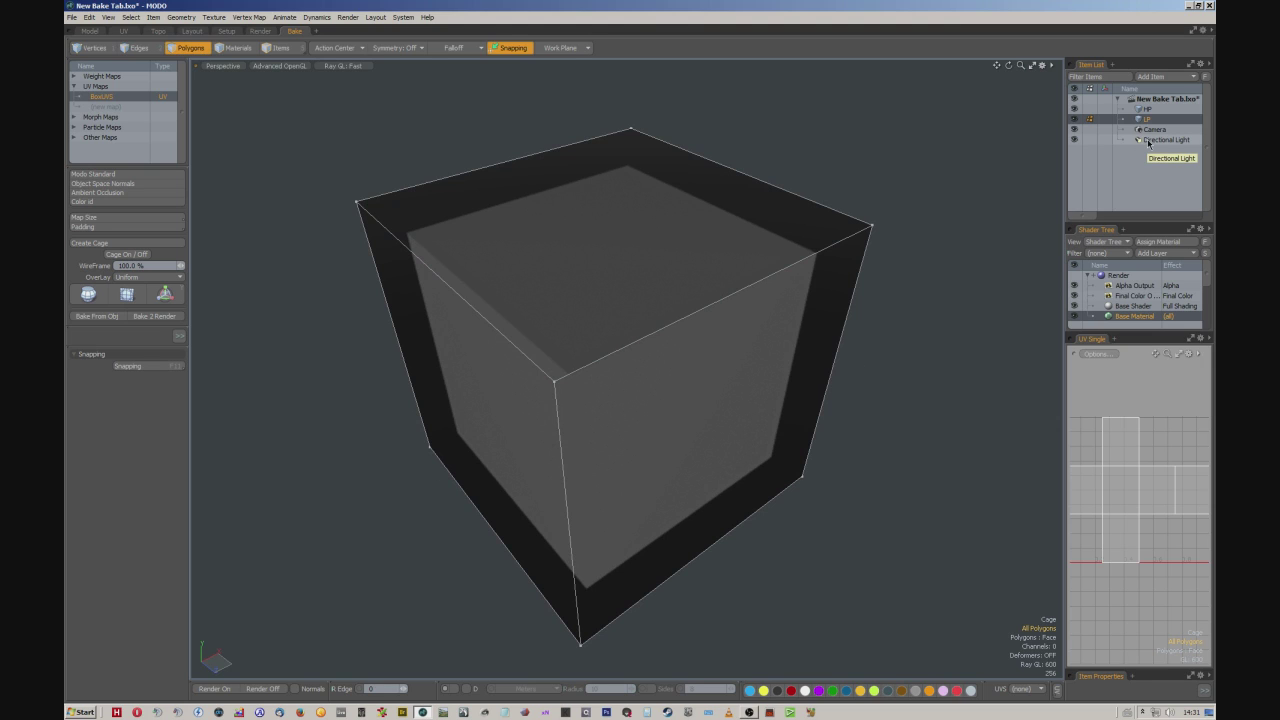
pyautogui.rightClick(1148, 143)
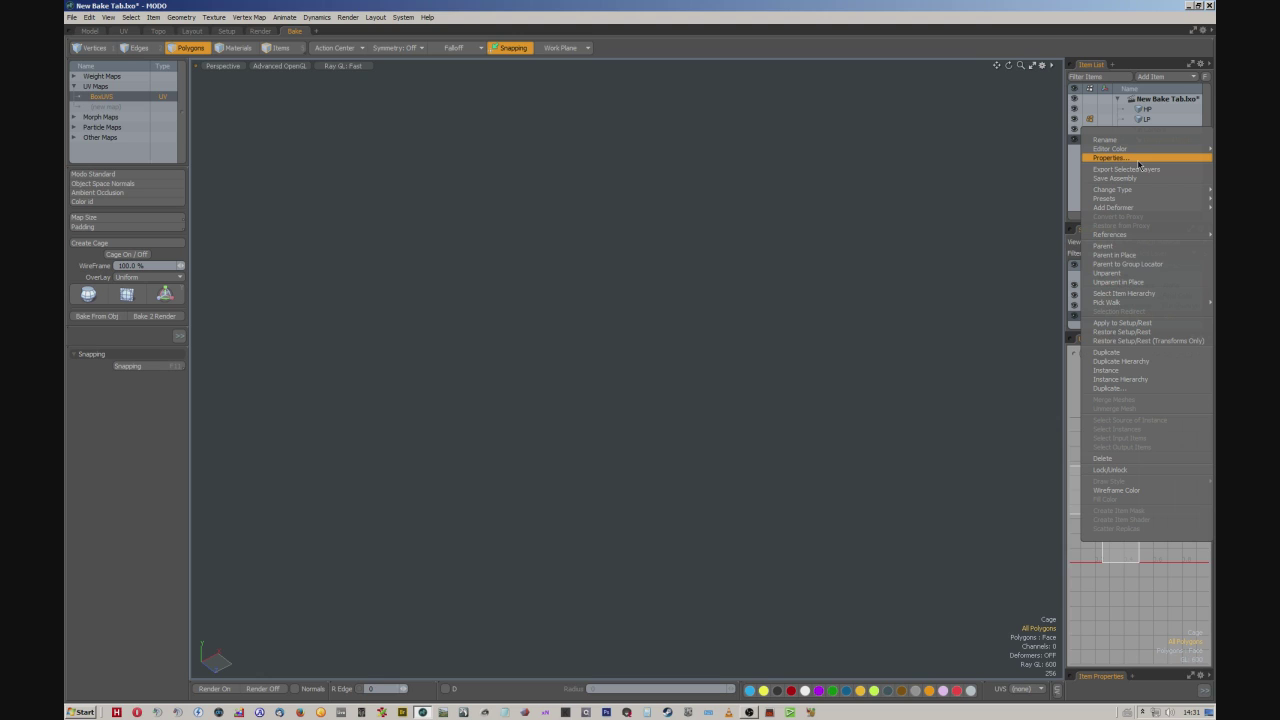
pyautogui.moveTo(1142, 190)
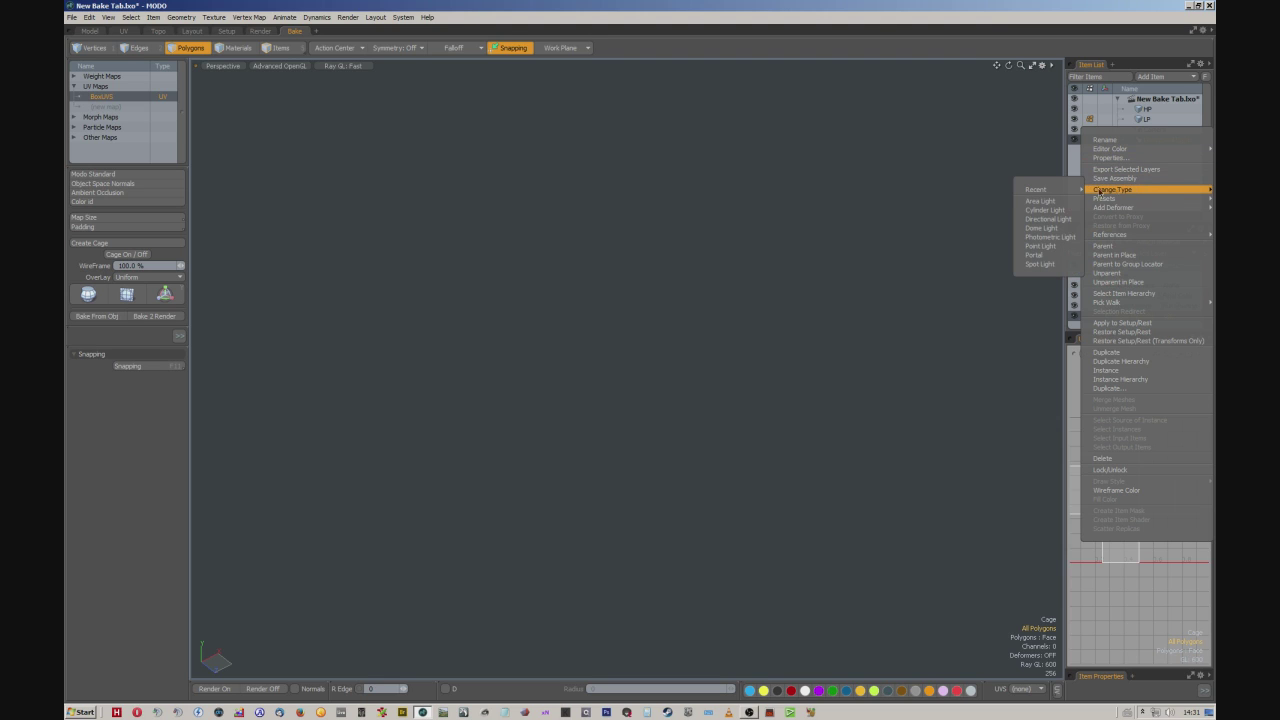
pyautogui.click(1042, 228)
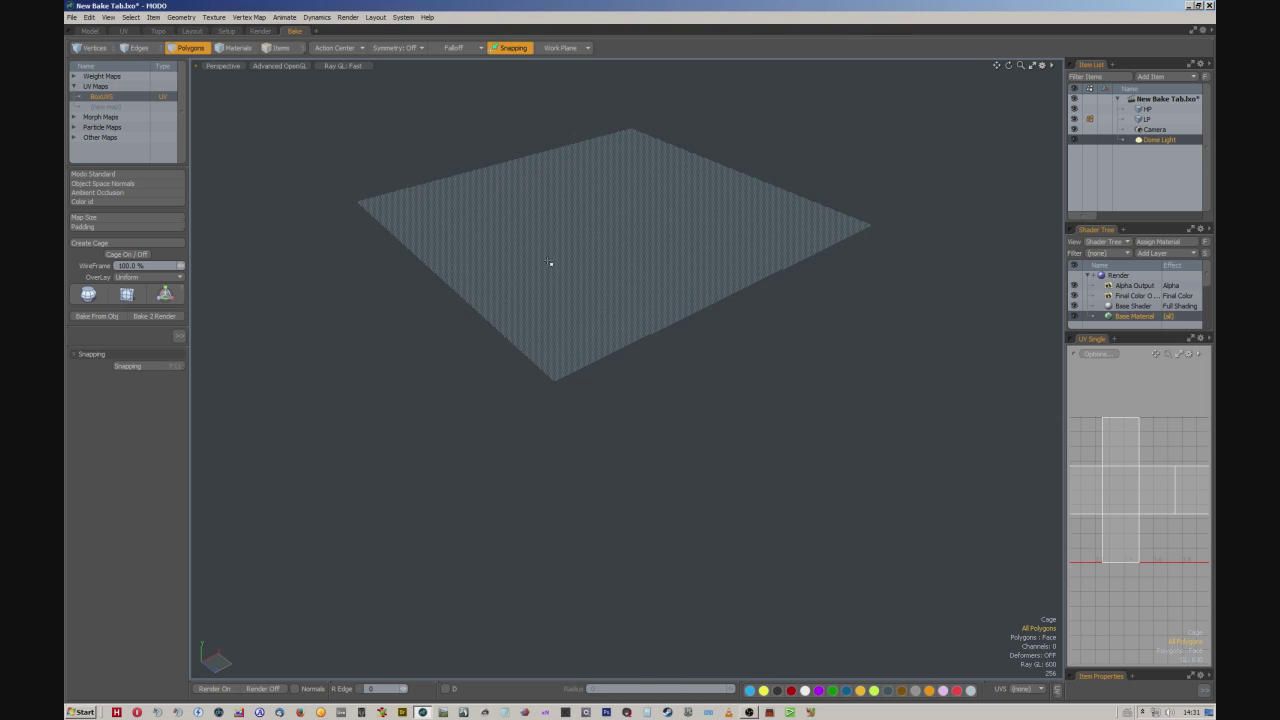
# Select the LP mesh as an item in the viewport and return to polygon selection mode
pyautogui.click(281, 47)
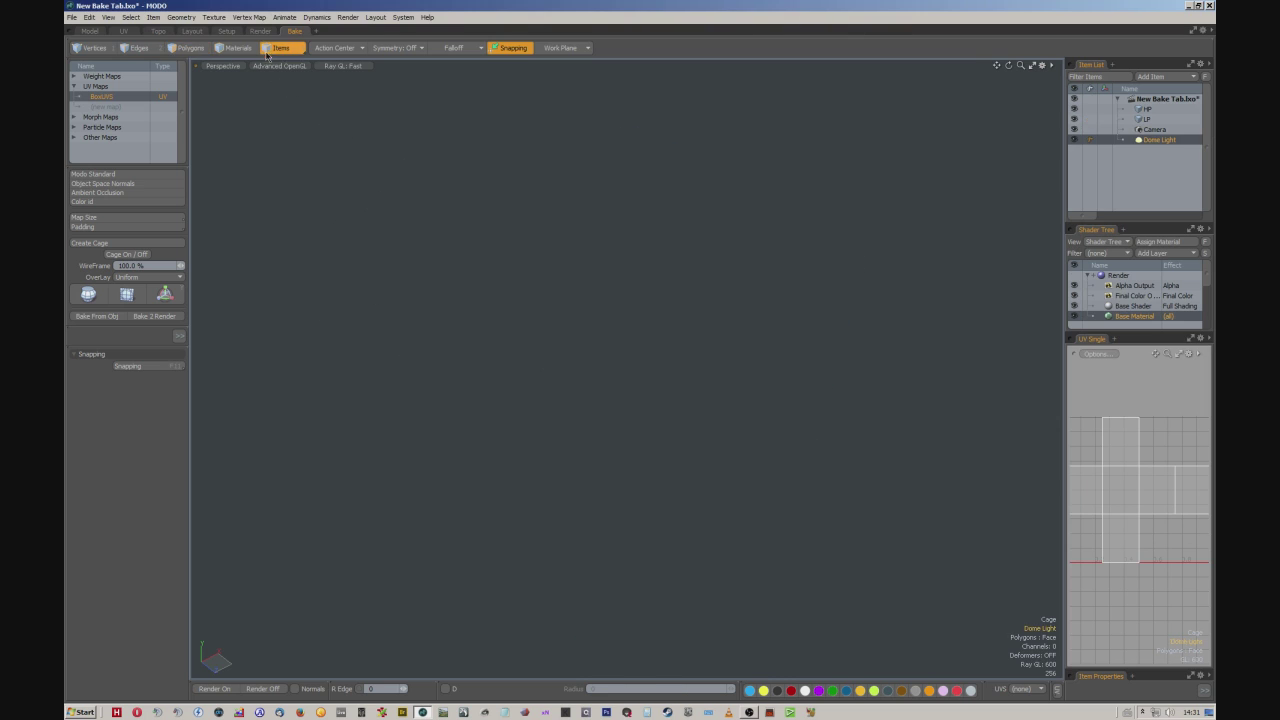
pyautogui.click(602, 323)
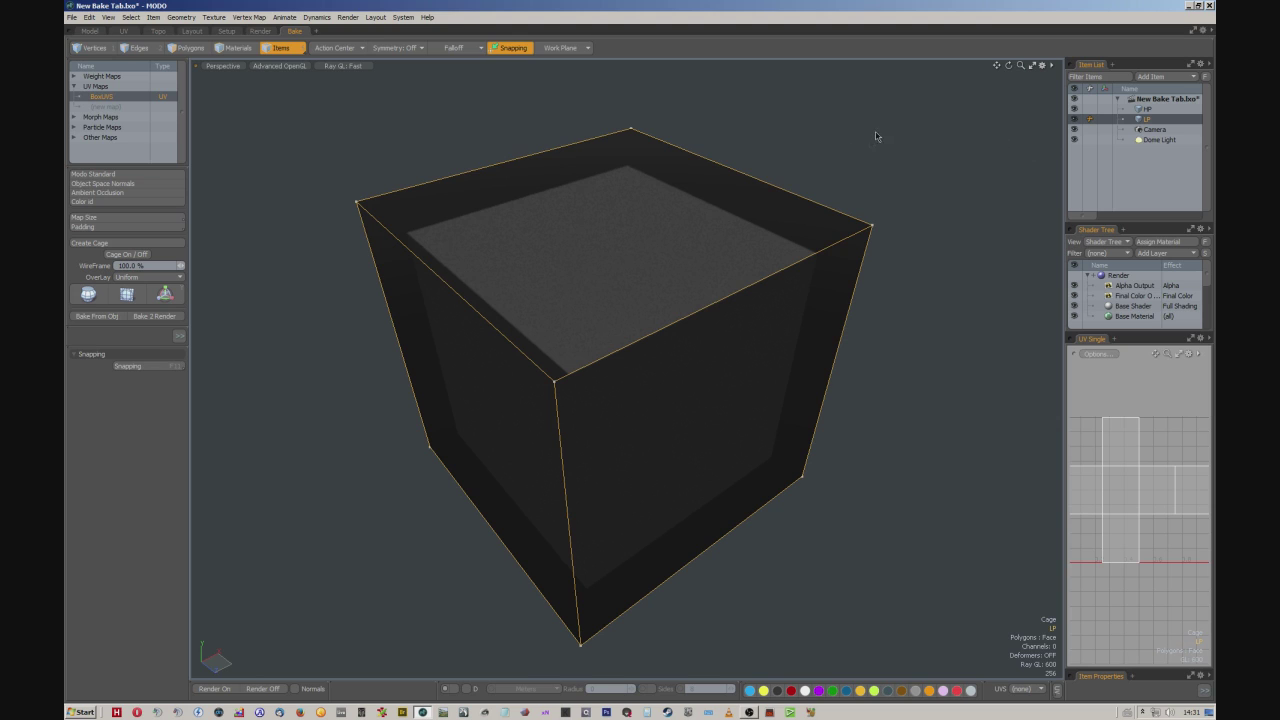
pyautogui.click(189, 47)
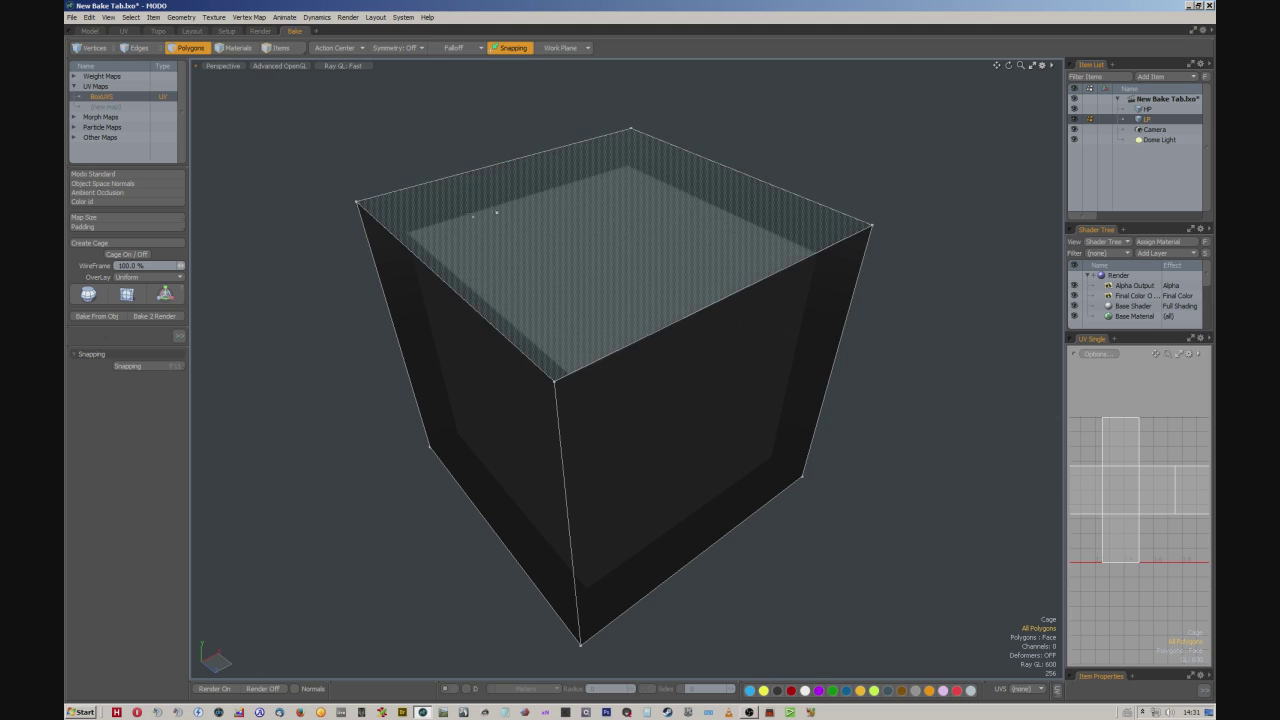
# Inspect the cage around the cube from several angles and disable the Base Material's visibility in the shader tree
pyautogui.moveTo(965, 206)
pyautogui.keyDown('alt'); pyautogui.mouseDown()
pyautogui.moveTo(543, 286)
pyautogui.moveTo(729, 428)
pyautogui.moveTo(685, 530)
pyautogui.moveTo(708, 270)
pyautogui.moveTo(748, 280)
pyautogui.moveTo(715, 292)
pyautogui.moveTo(726, 297)
pyautogui.moveTo(697, 294)
pyautogui.moveTo(804, 247)
pyautogui.moveTo(785, 258)
pyautogui.mouseUp(); pyautogui.keyUp('alt')
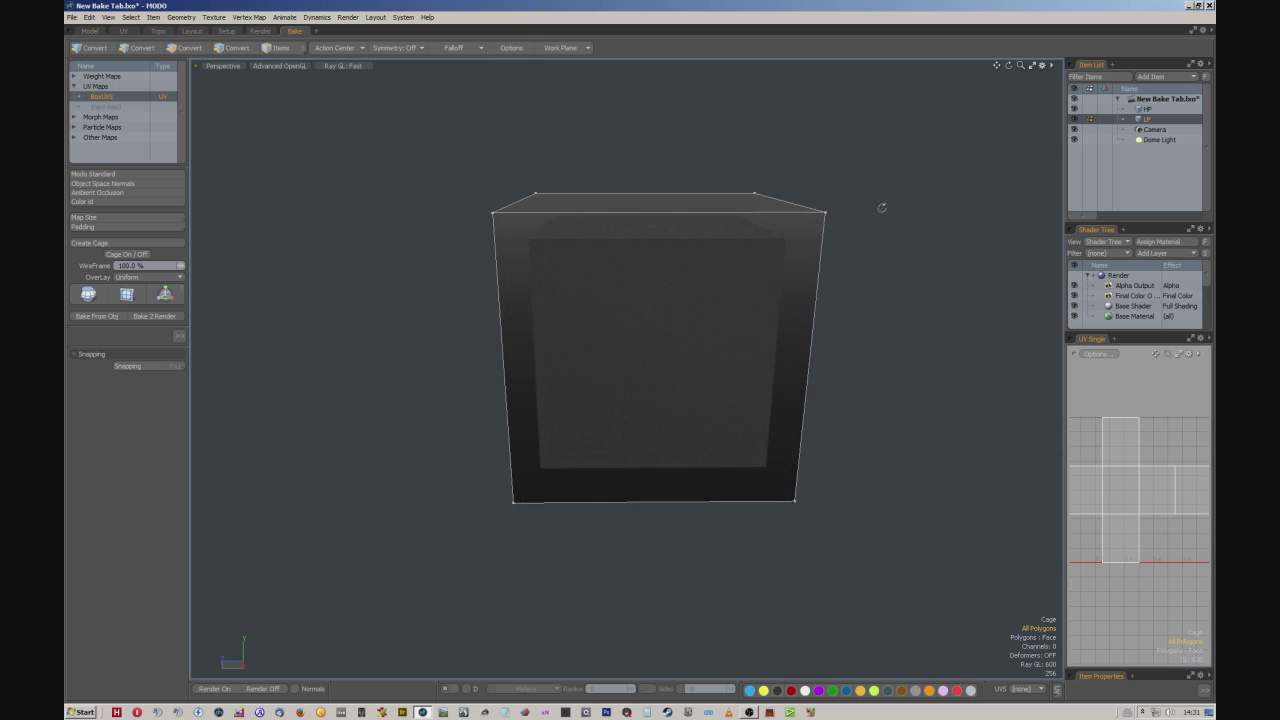
pyautogui.keyDown('alt'); pyautogui.moveTo(881, 207); pyautogui.dragTo(930, 250); pyautogui.keyUp('alt')
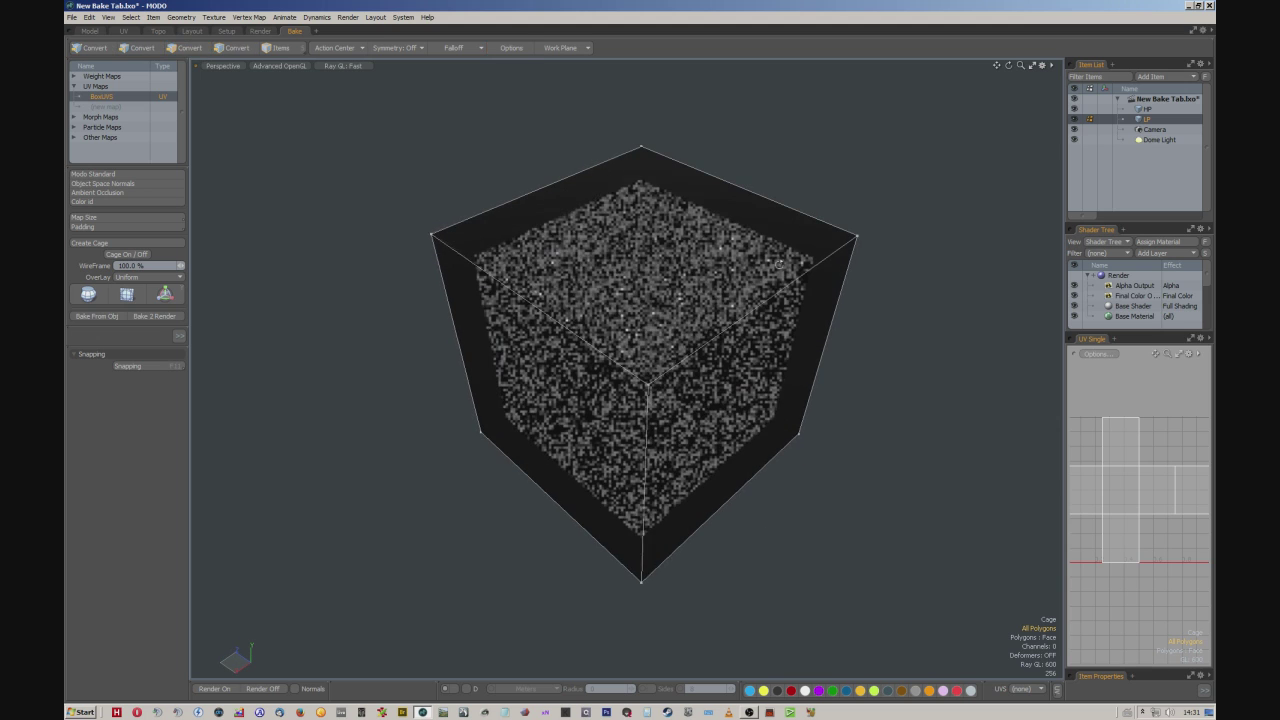
pyautogui.click(1075, 316)
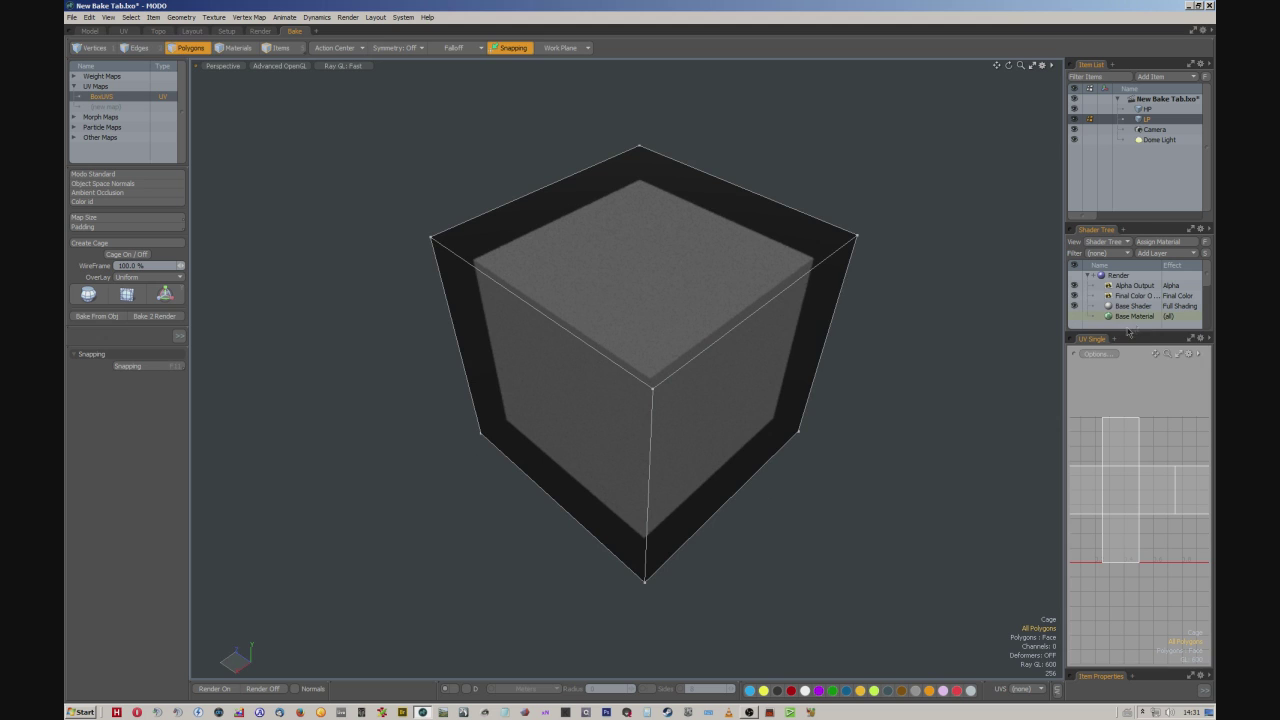
# Switch to edge selection mode and examine how the cage encloses the cube
pyautogui.keyDown('alt'); pyautogui.moveTo(843, 354); pyautogui.dragTo(626, 302); pyautogui.keyUp('alt')
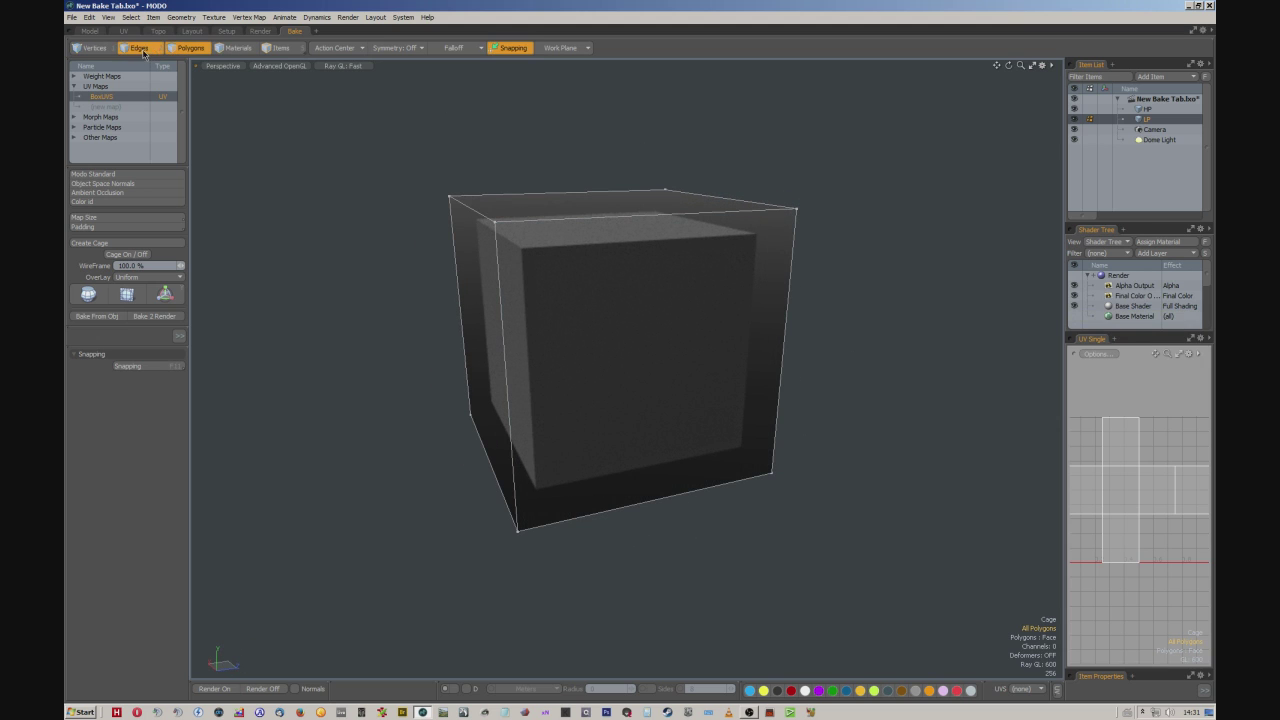
pyautogui.click(135, 48)
pyautogui.keyDown('alt'); pyautogui.moveTo(857, 171); pyautogui.dragTo(690, 212); pyautogui.keyUp('alt')
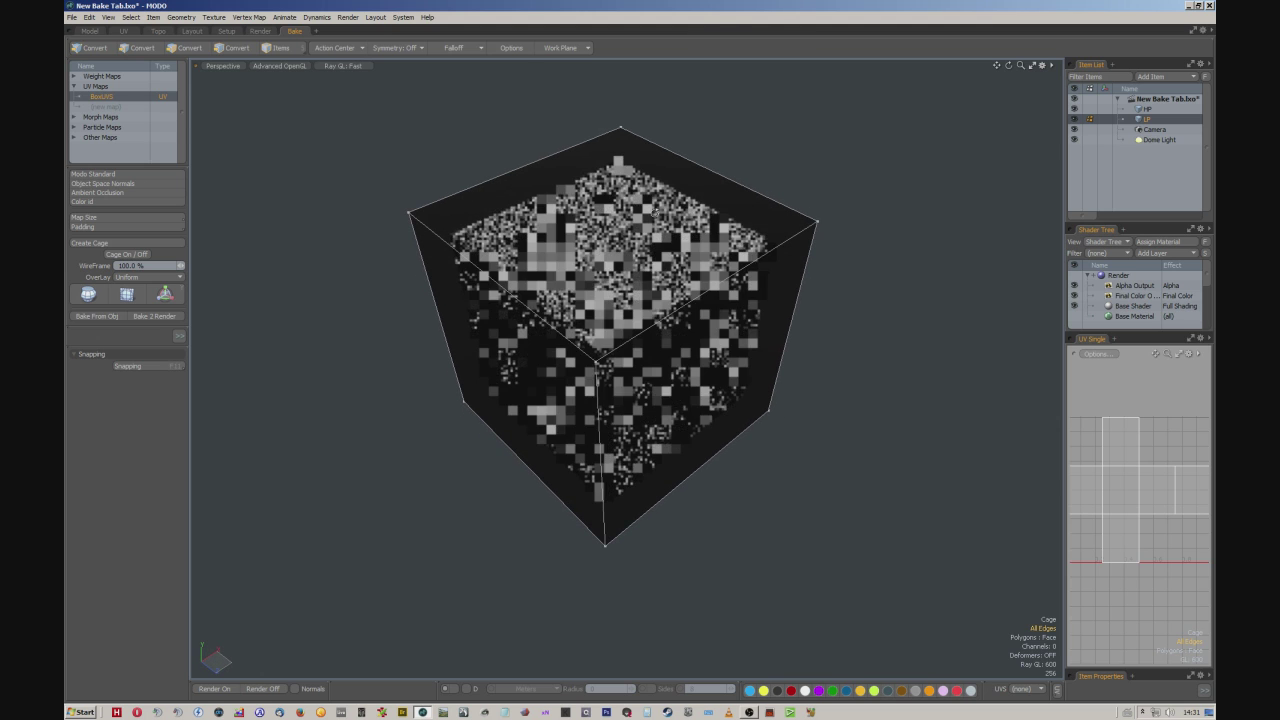
pyautogui.press('x')
pyautogui.scroll(3, 660, 211)
pyautogui.scroll(-1, 664, 209)
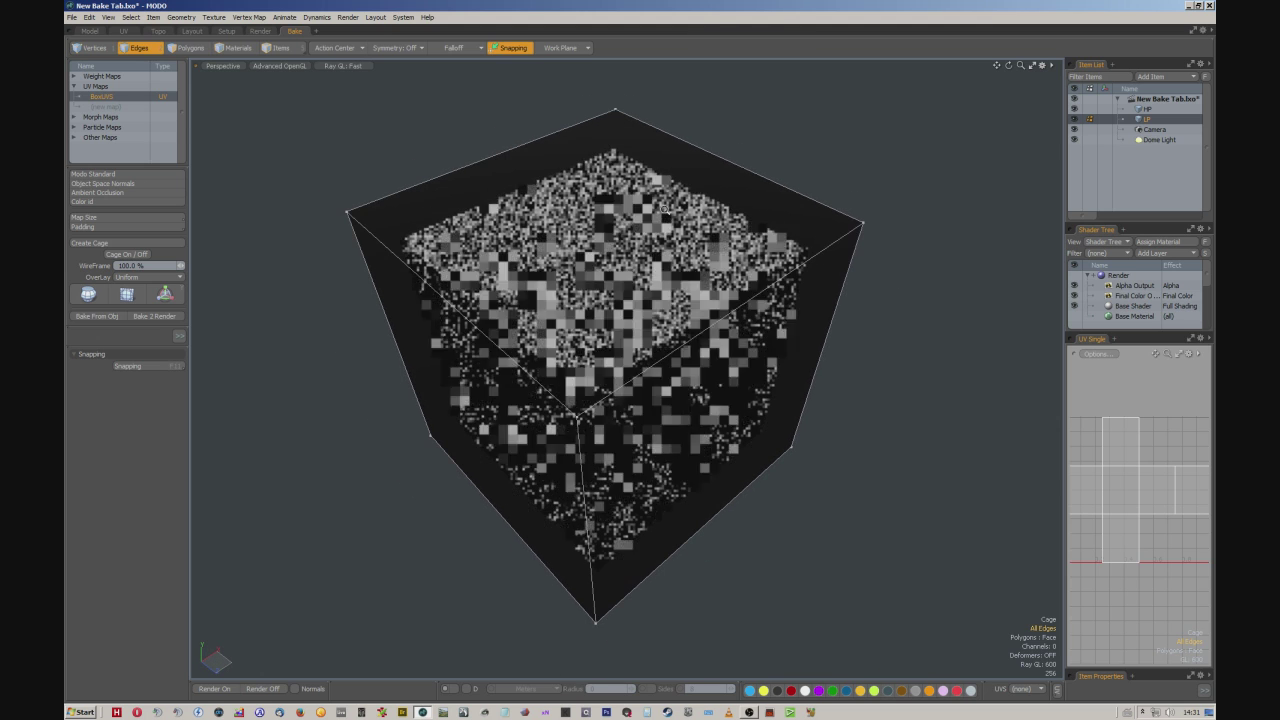
# Change the dome light back to a Directional Light and select the LP mesh again
pyautogui.rightClick(1160, 143)
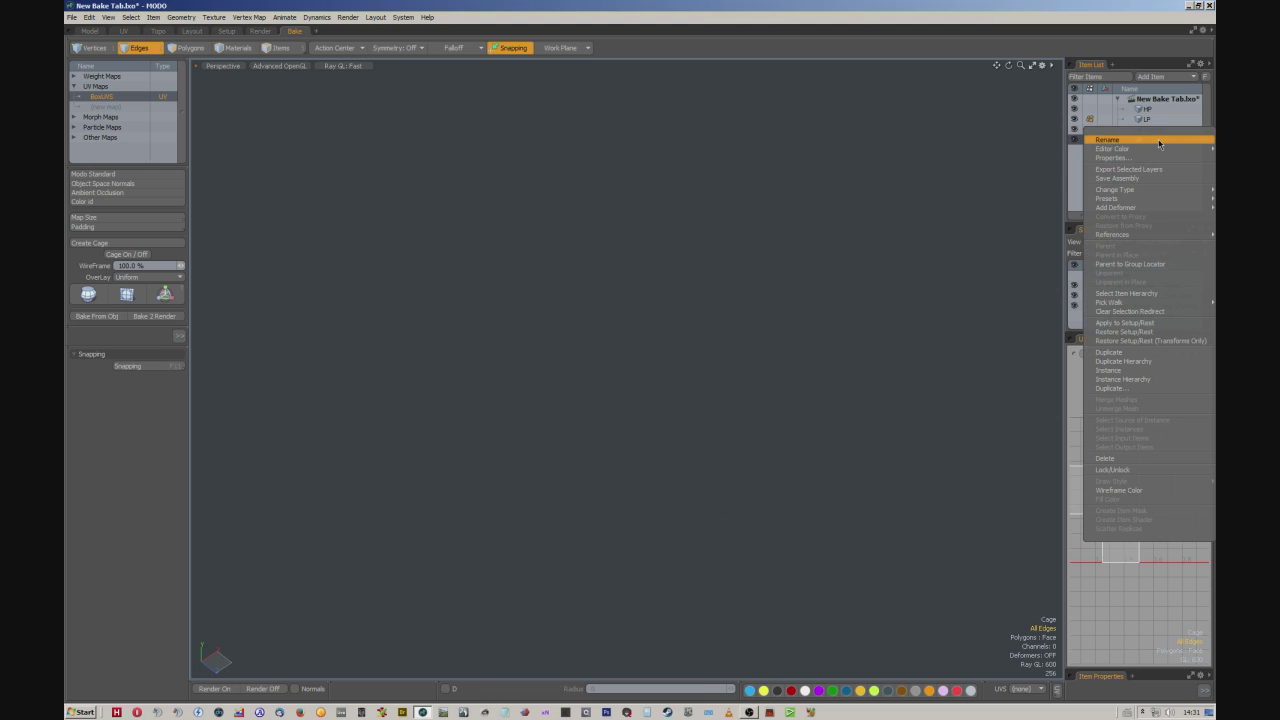
pyautogui.moveTo(1143, 189)
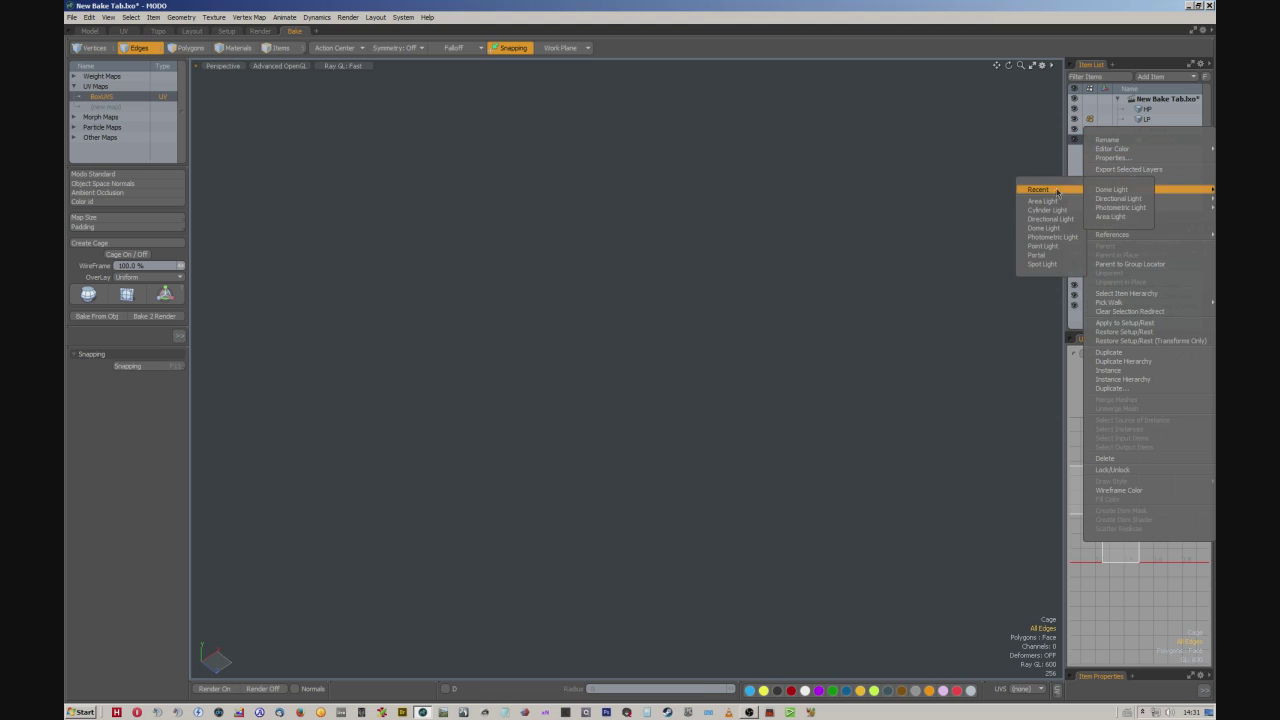
pyautogui.click(1051, 218)
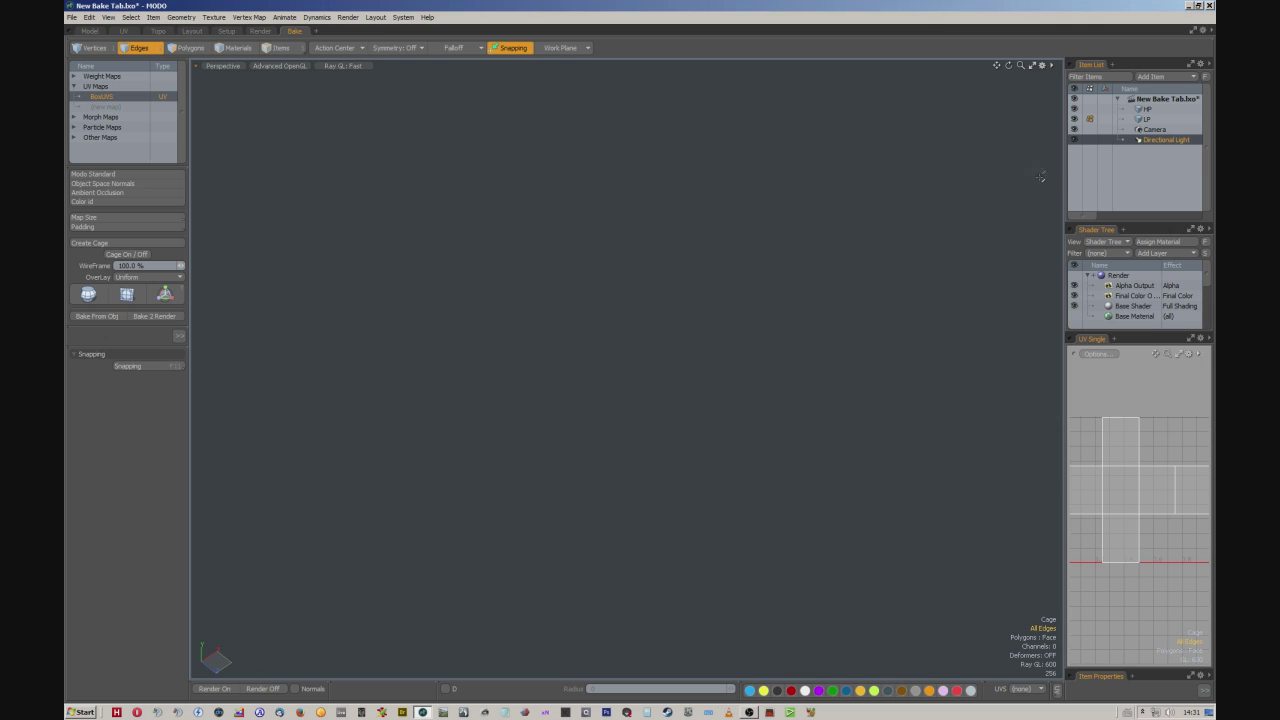
pyautogui.click(1144, 119)
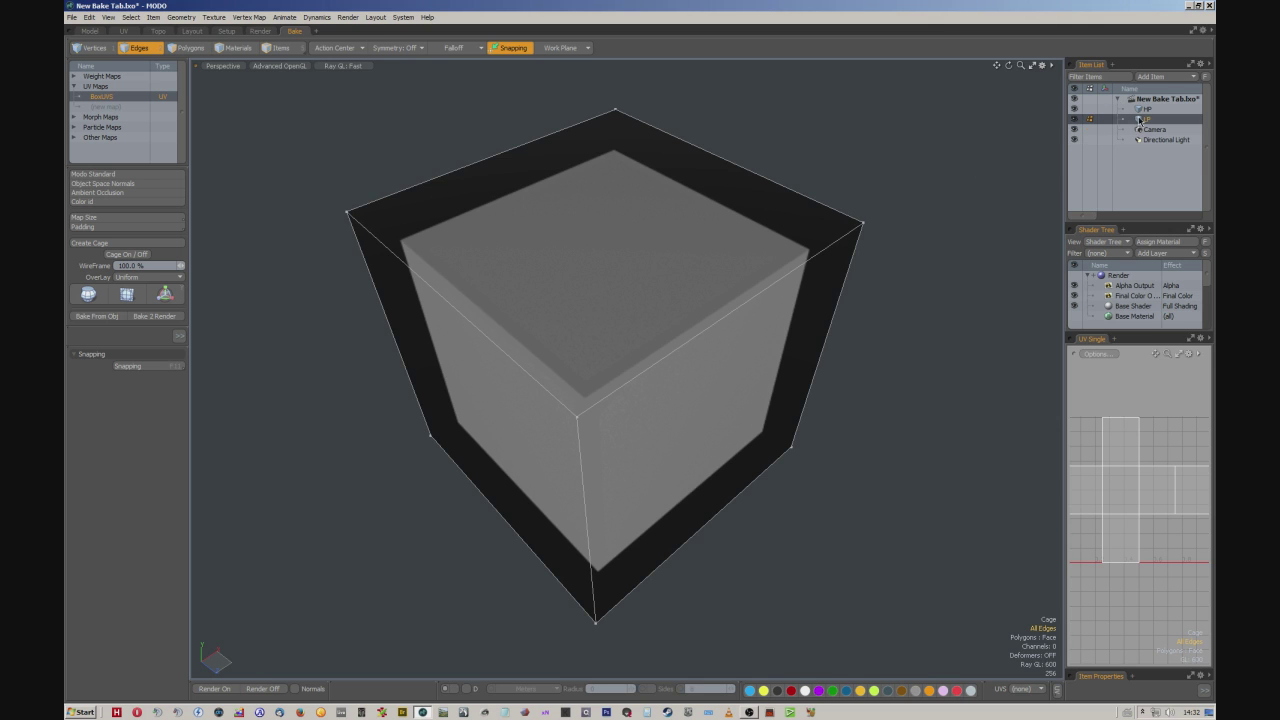
# Check the Base Material's visibility in the shader tree and view the cage around the LP cube from different angles
pyautogui.keyDown('alt'); pyautogui.moveTo(688, 261); pyautogui.dragTo(660, 250); pyautogui.keyUp('alt')
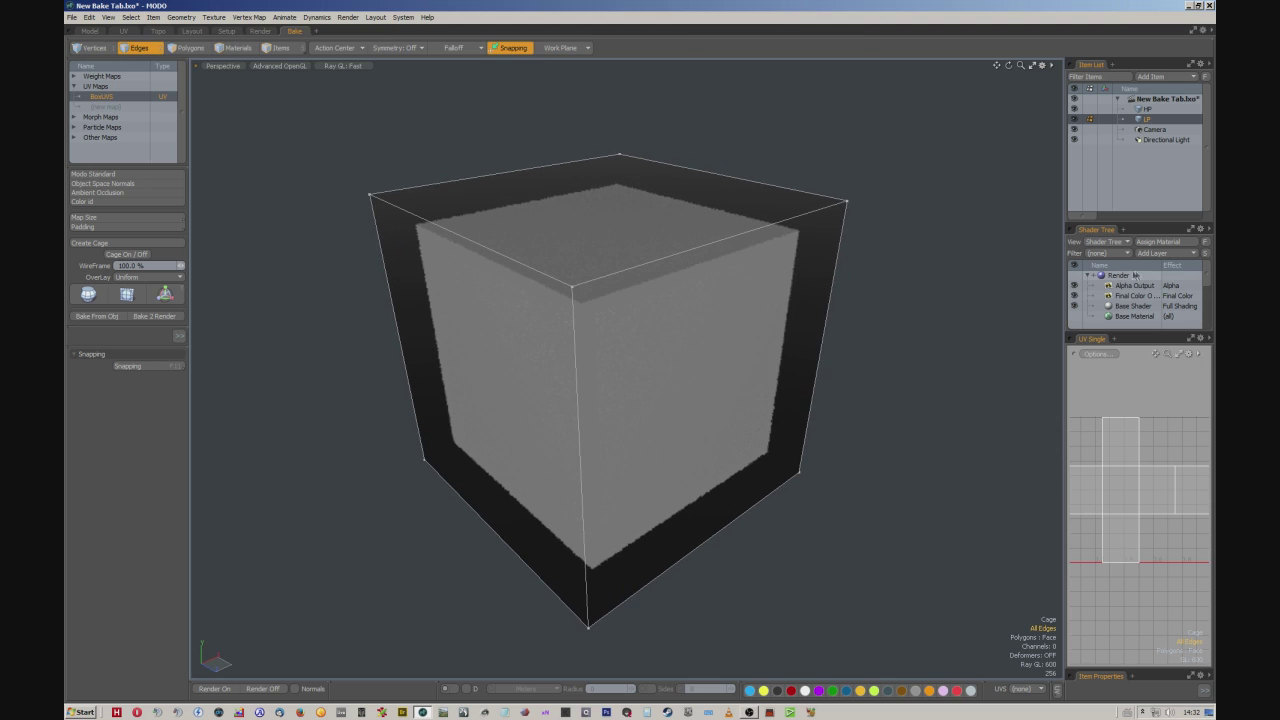
pyautogui.click(1079, 316)
pyautogui.keyDown('alt'); pyautogui.moveTo(851, 266); pyautogui.dragTo(791, 334); pyautogui.keyUp('alt')
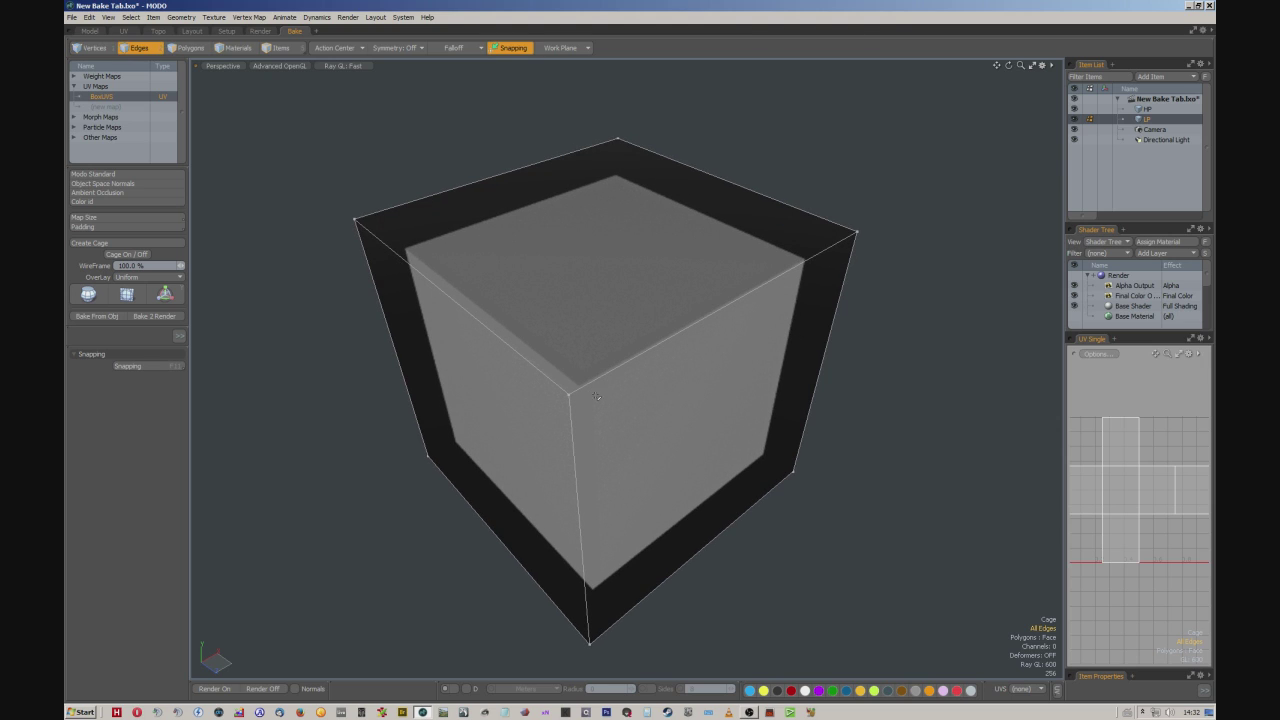
# Select the HP mesh, hide the LP mesh and reselect LP to inspect the rounded HP cube inside the cage
pyautogui.click(1145, 110)
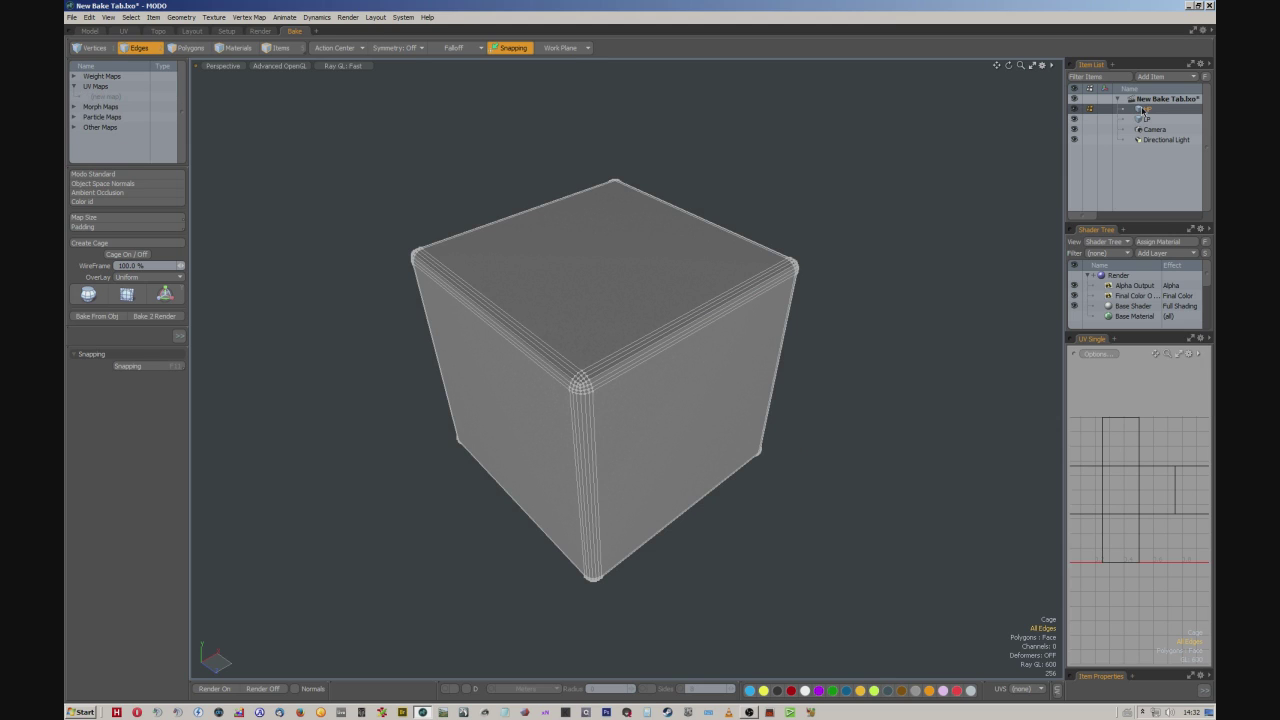
pyautogui.click(1075, 120)
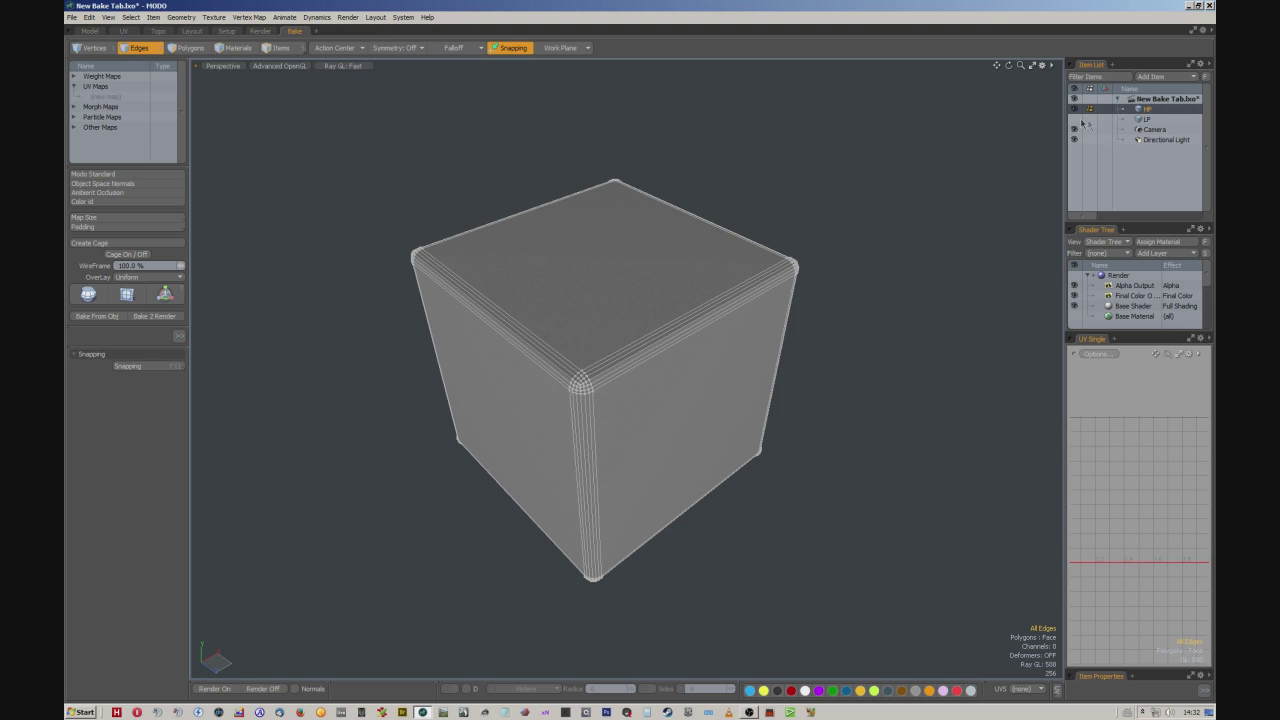
pyautogui.click(1149, 120)
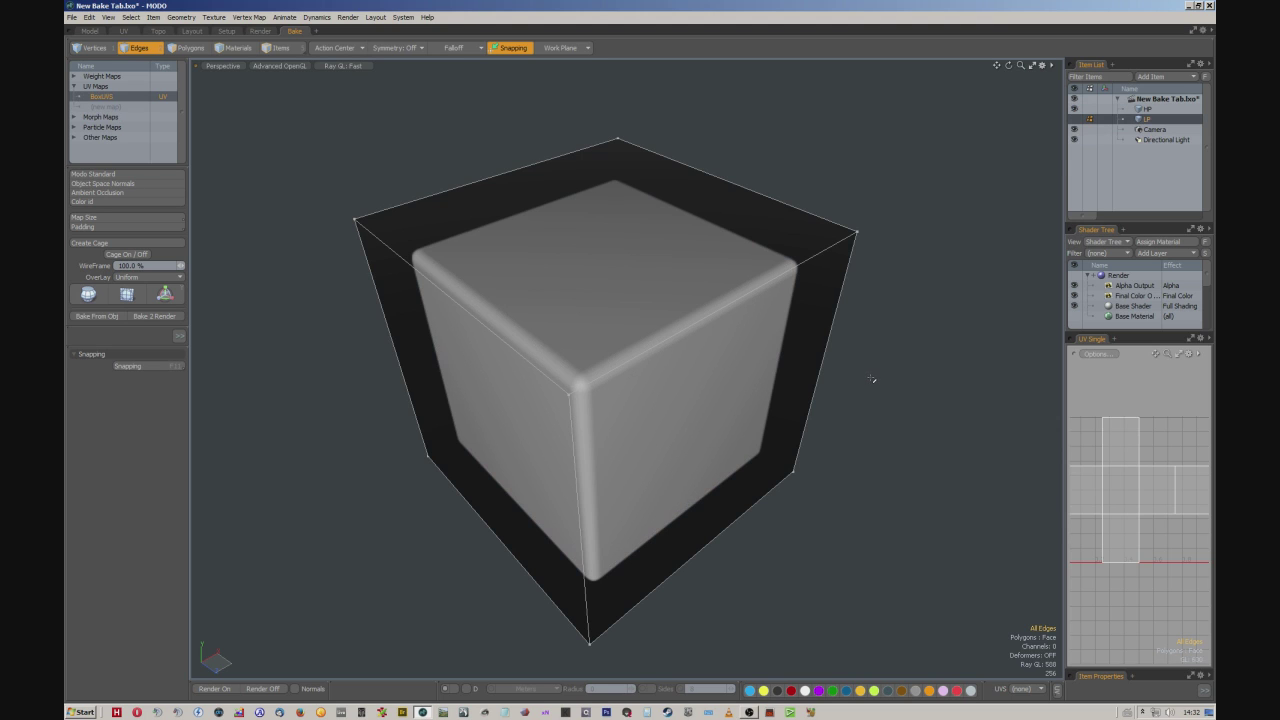
pyautogui.keyDown('alt'); pyautogui.moveTo(872, 379); pyautogui.dragTo(760, 371); pyautogui.keyUp('alt')
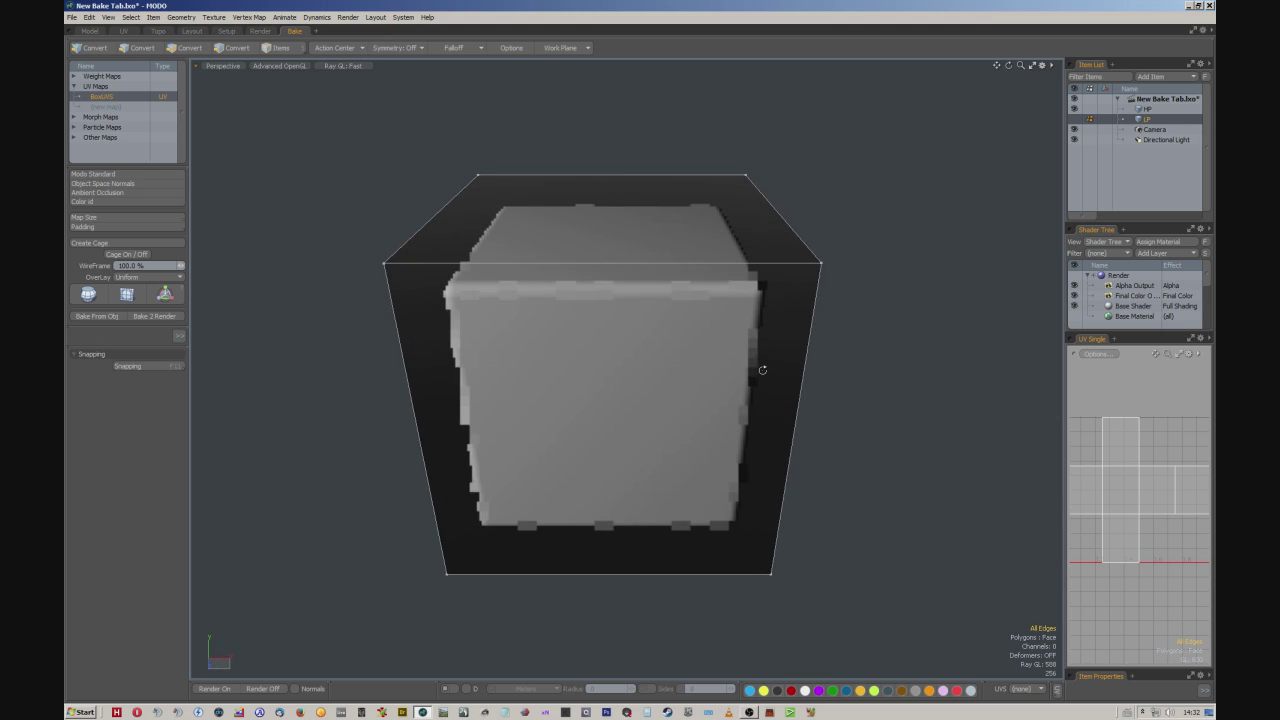
pyautogui.keyDown('alt'); pyautogui.moveTo(625, 401); pyautogui.dragTo(706, 291); pyautogui.keyUp('alt')
pyautogui.click(706, 292)
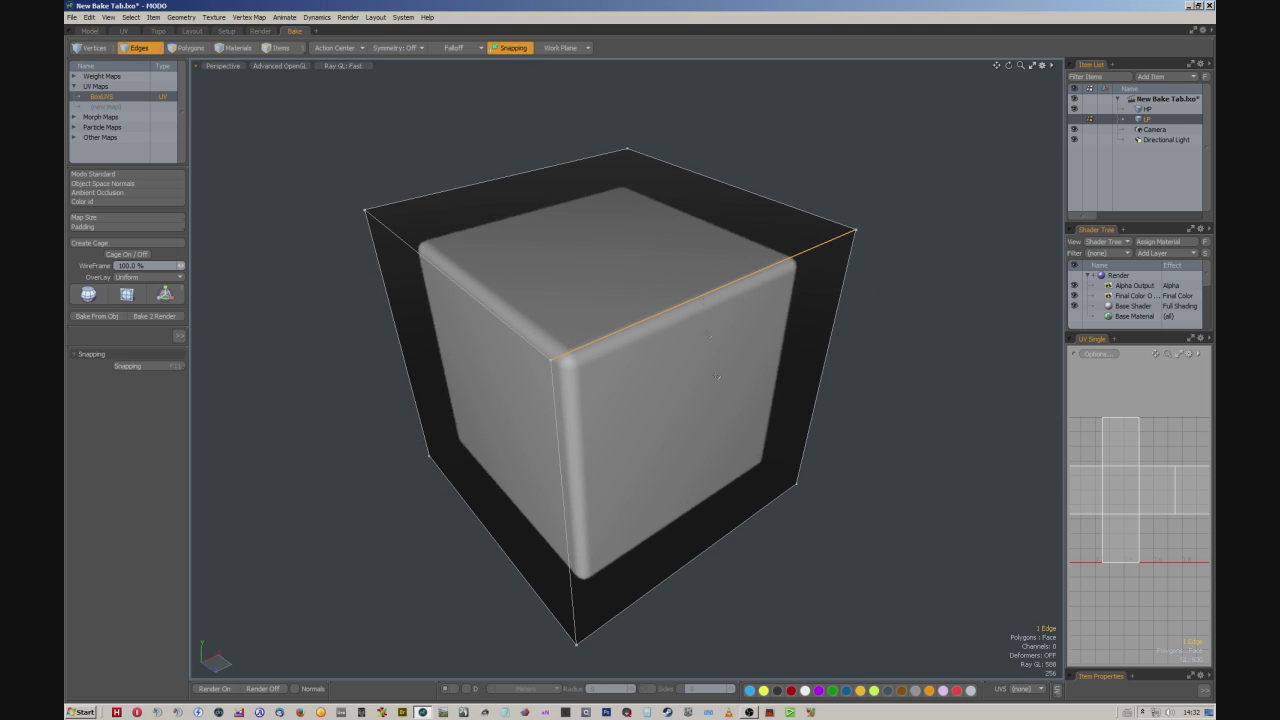
pyautogui.click(877, 257)
# Toggle the cage display off and on again to compare the LP shape with its cage around the HP mesh
pyautogui.click(122, 255)
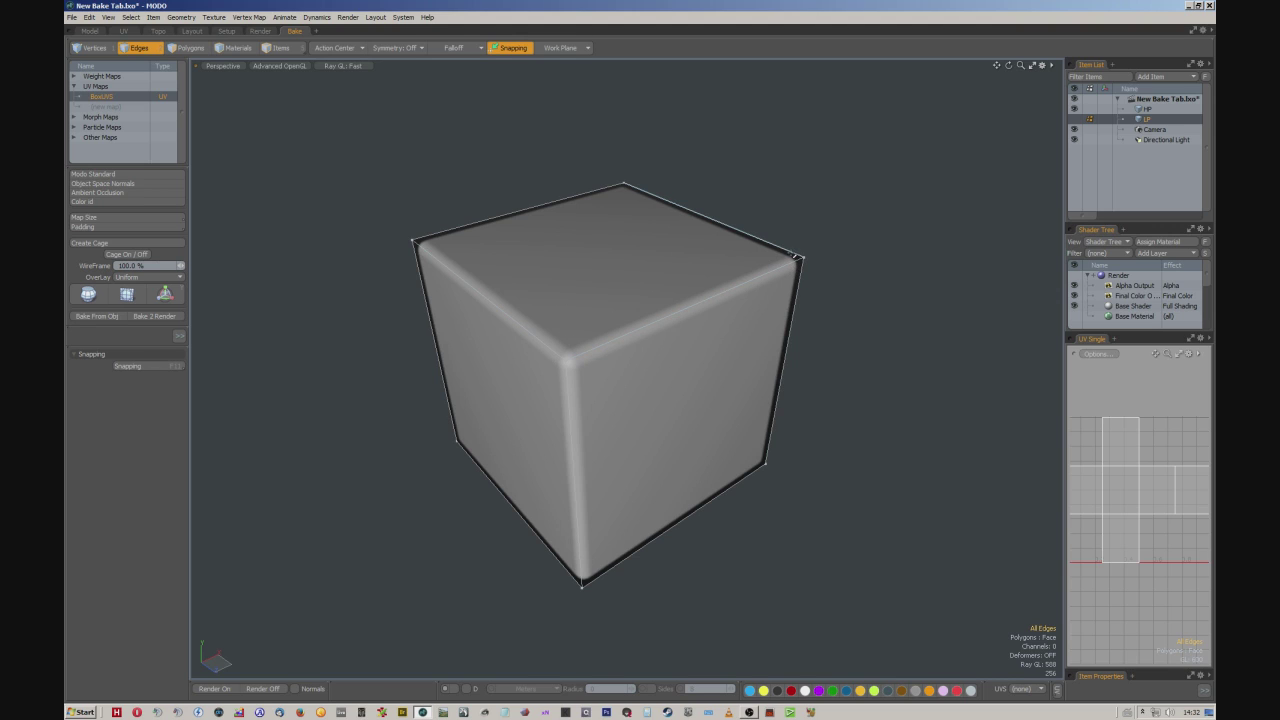
pyautogui.click(140, 255)
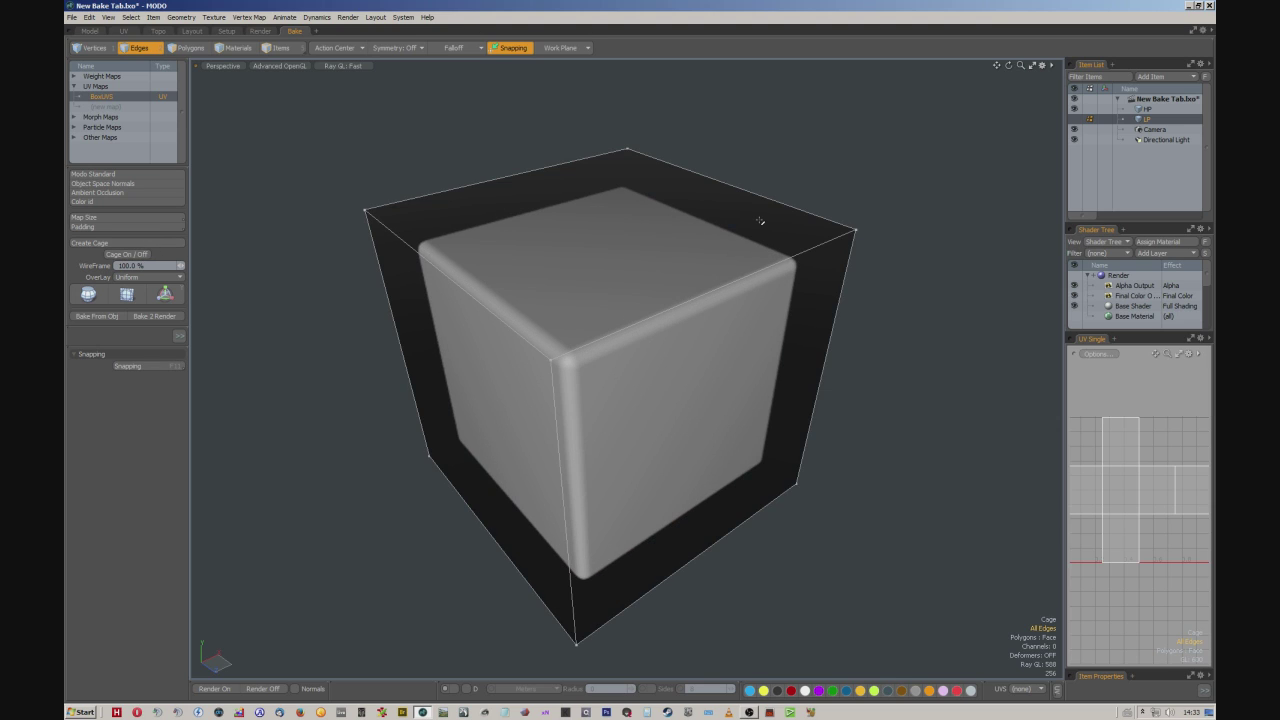
pyautogui.keyDown('alt'); pyautogui.moveTo(754, 220); pyautogui.dragTo(844, 144); pyautogui.keyUp('alt')
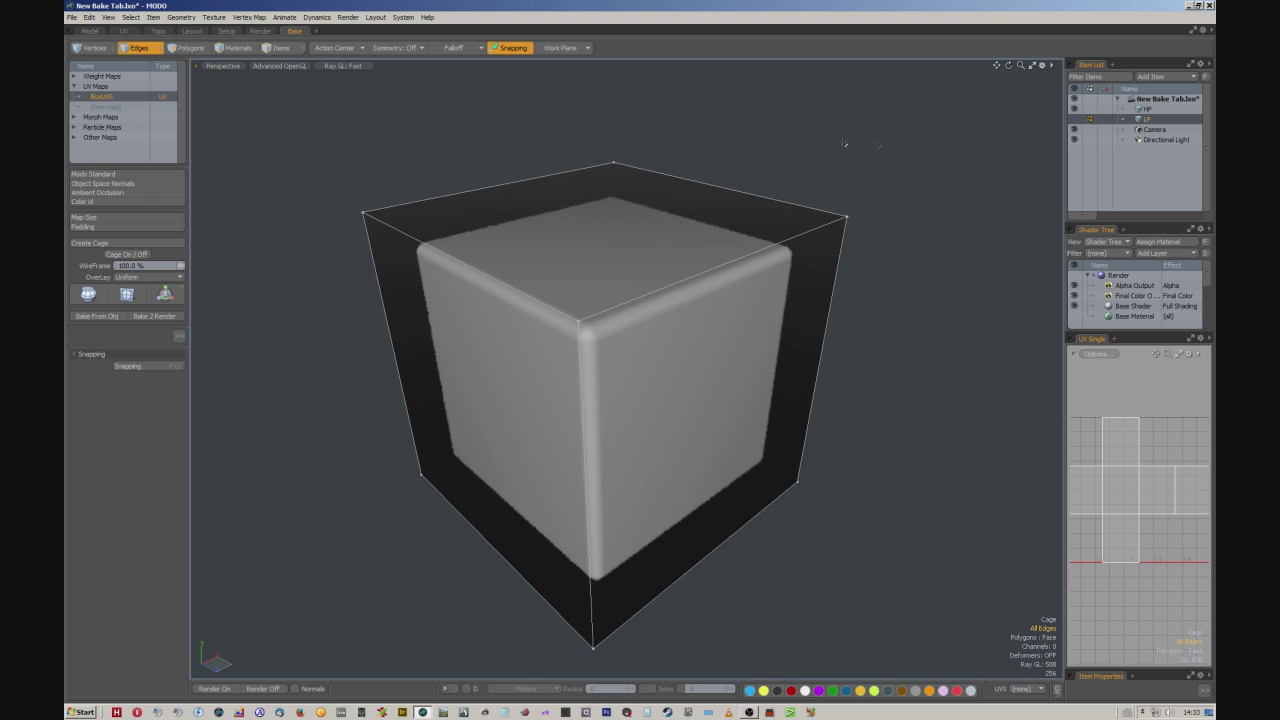
# Preview the caged cube with Ray GL set to Full and return it to Fast
pyautogui.click(351, 72)
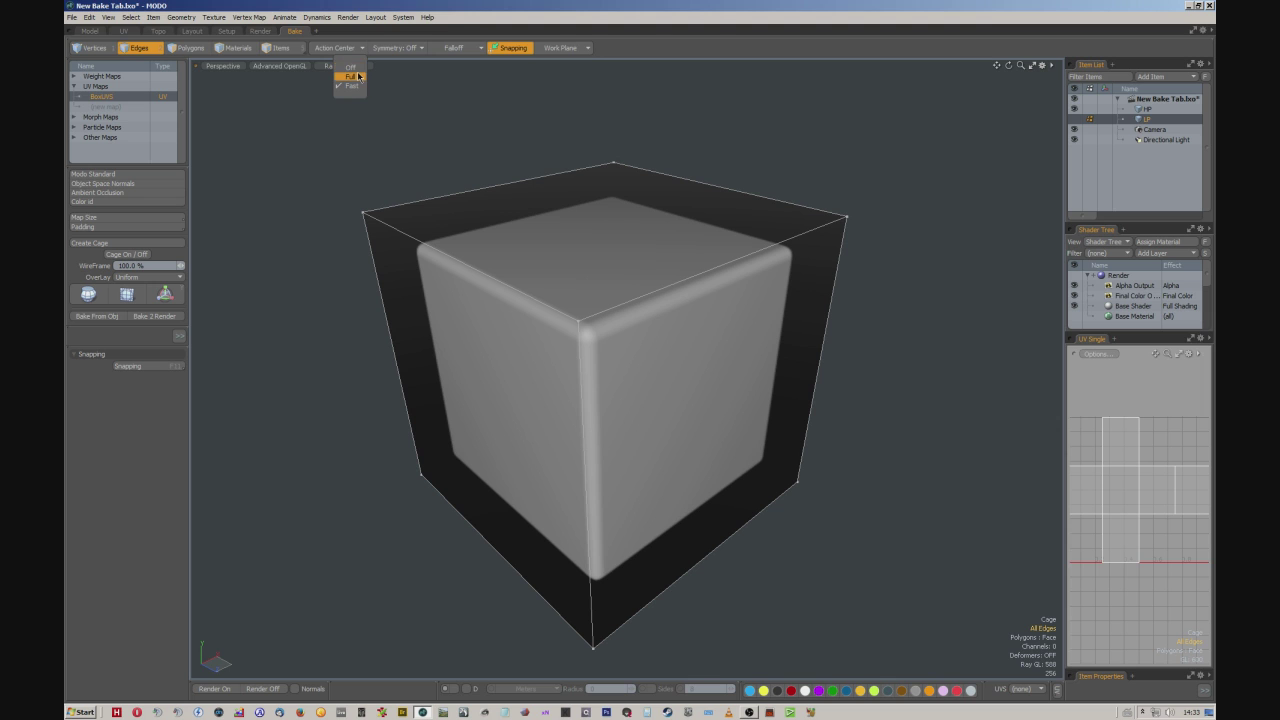
pyautogui.click(356, 82)
pyautogui.keyDown('alt'); pyautogui.moveTo(437, 93); pyautogui.dragTo(526, 123); pyautogui.keyUp('alt')
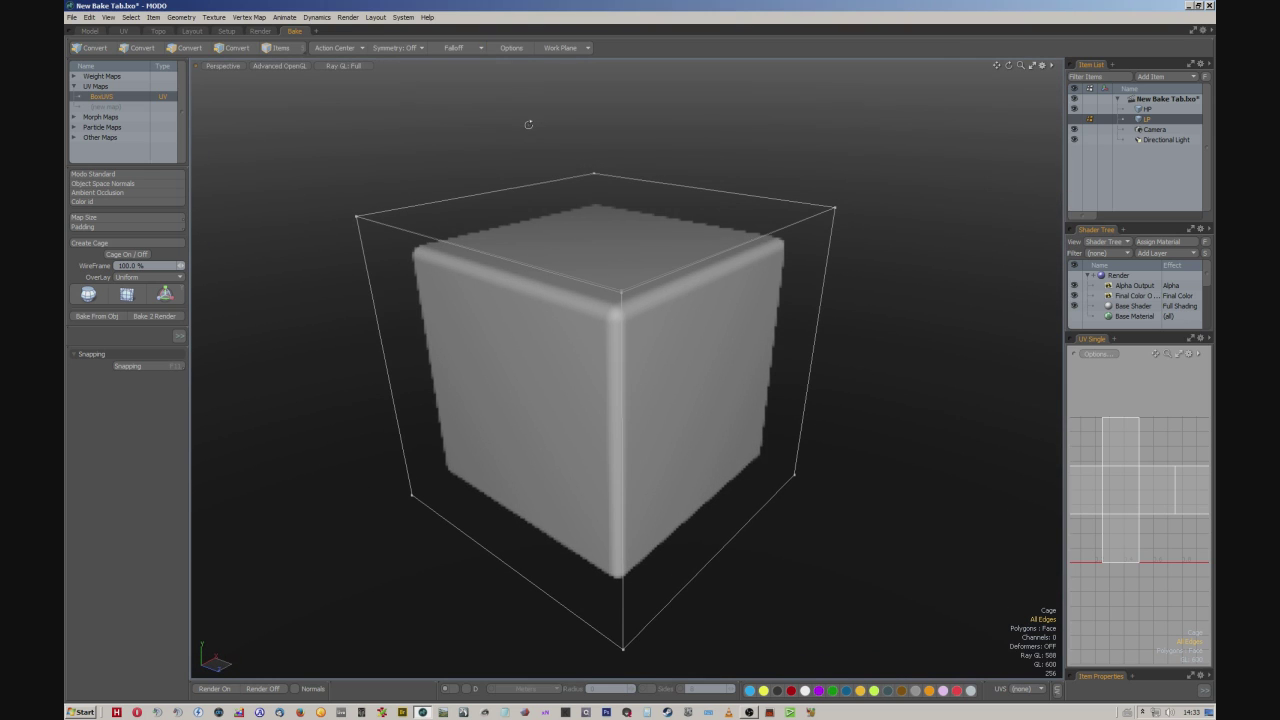
pyautogui.click(365, 69)
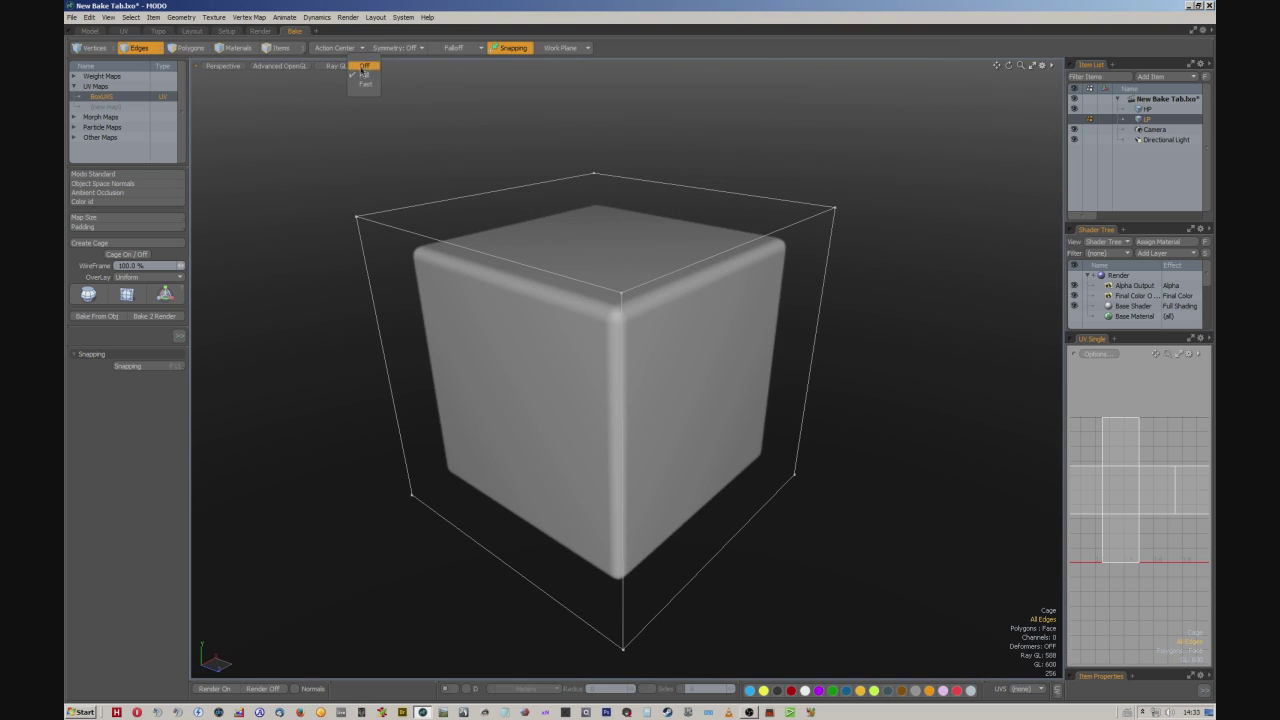
pyautogui.click(360, 82)
pyautogui.keyDown('alt'); pyautogui.moveTo(360, 82); pyautogui.dragTo(430, 97); pyautogui.keyUp('alt')
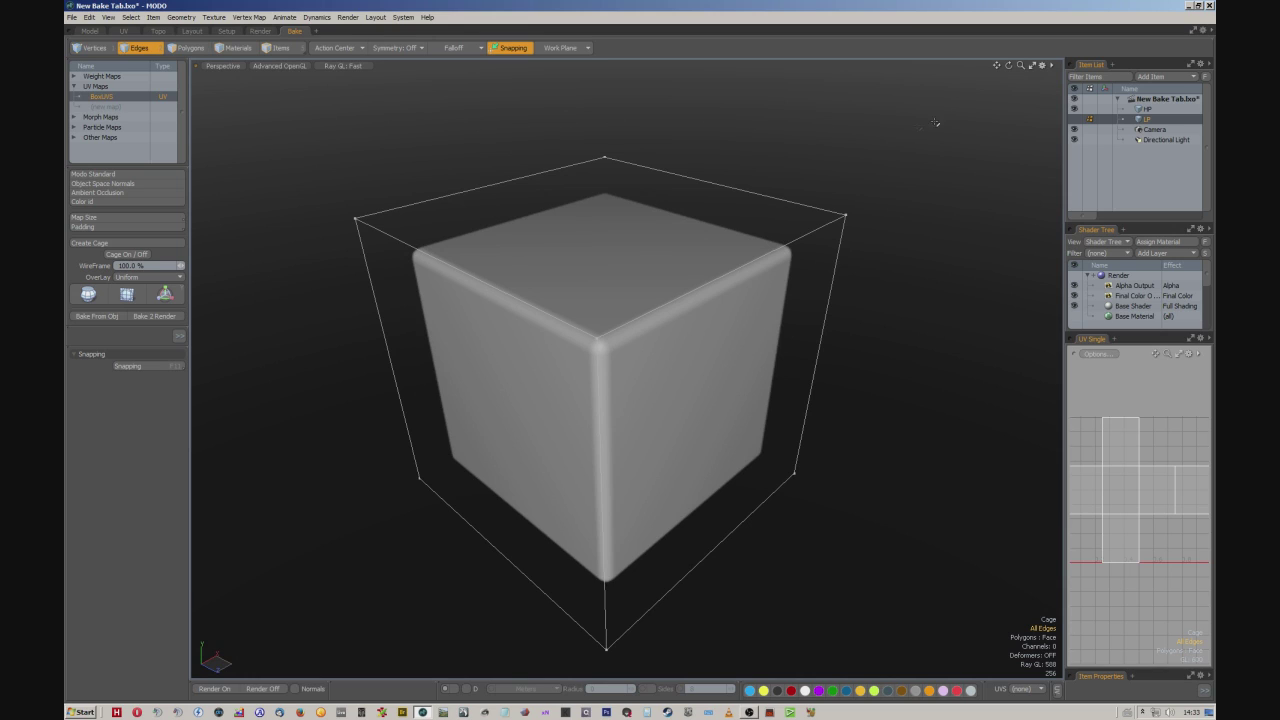
# Maximize the 3D viewport, restore the layout and examine the caged cube from a higher angle
pyautogui.click(1032, 67)
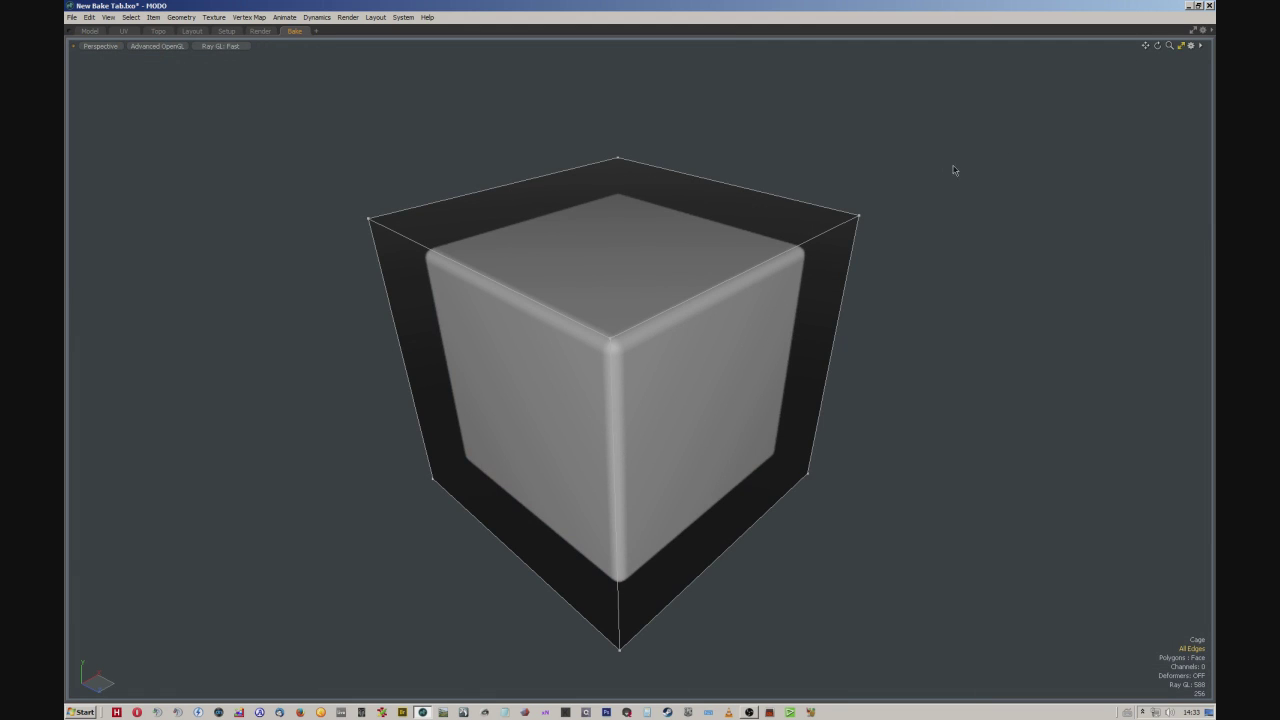
pyautogui.hotkey('ctrl', 'space')
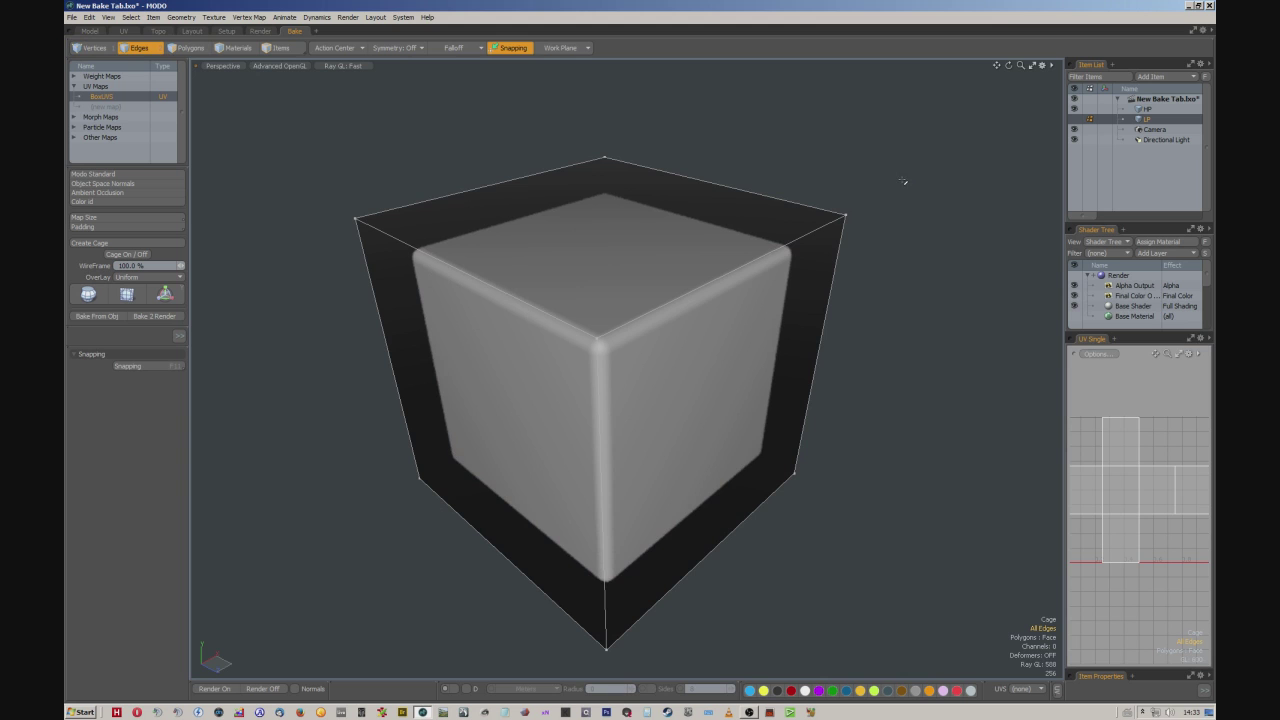
pyautogui.keyDown('alt'); pyautogui.moveTo(903, 181); pyautogui.dragTo(942, 262); pyautogui.keyUp('alt')
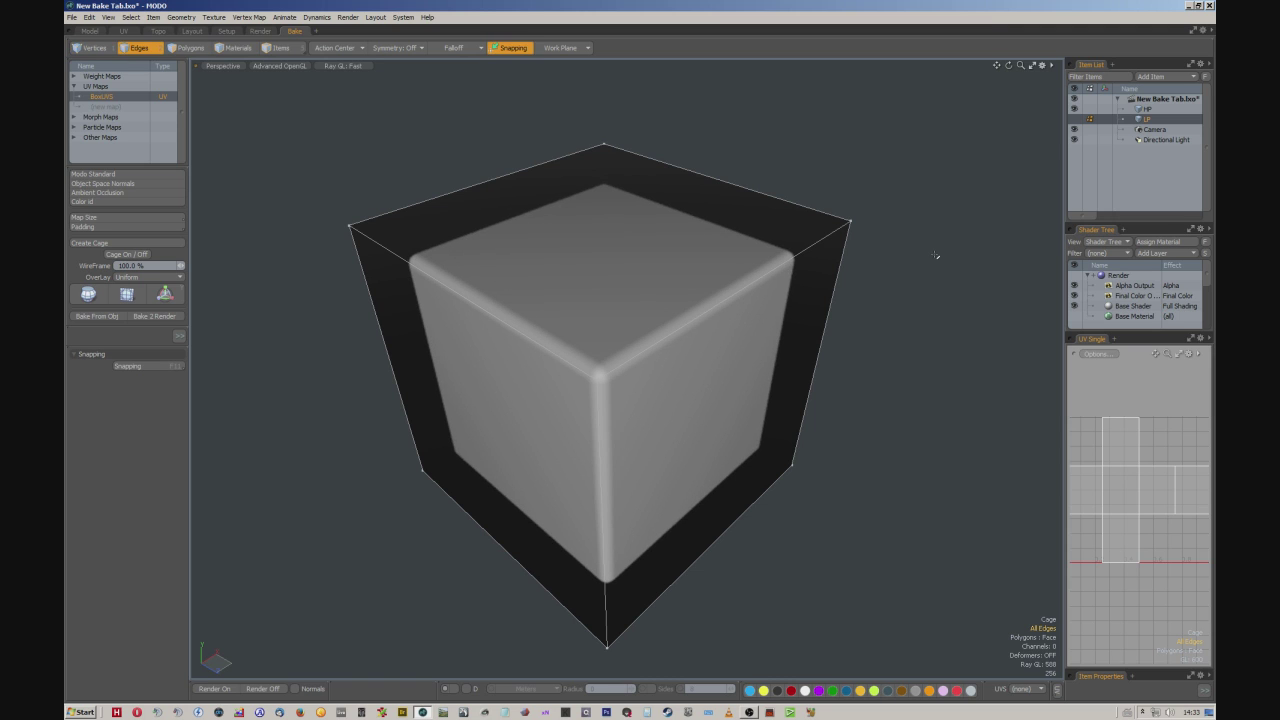
pyautogui.moveTo(931, 253)
pyautogui.keyDown('alt'); pyautogui.mouseDown()
pyautogui.moveTo(909, 194)
pyautogui.moveTo(940, 254)
pyautogui.moveTo(929, 257)
pyautogui.mouseUp(); pyautogui.keyUp('alt')
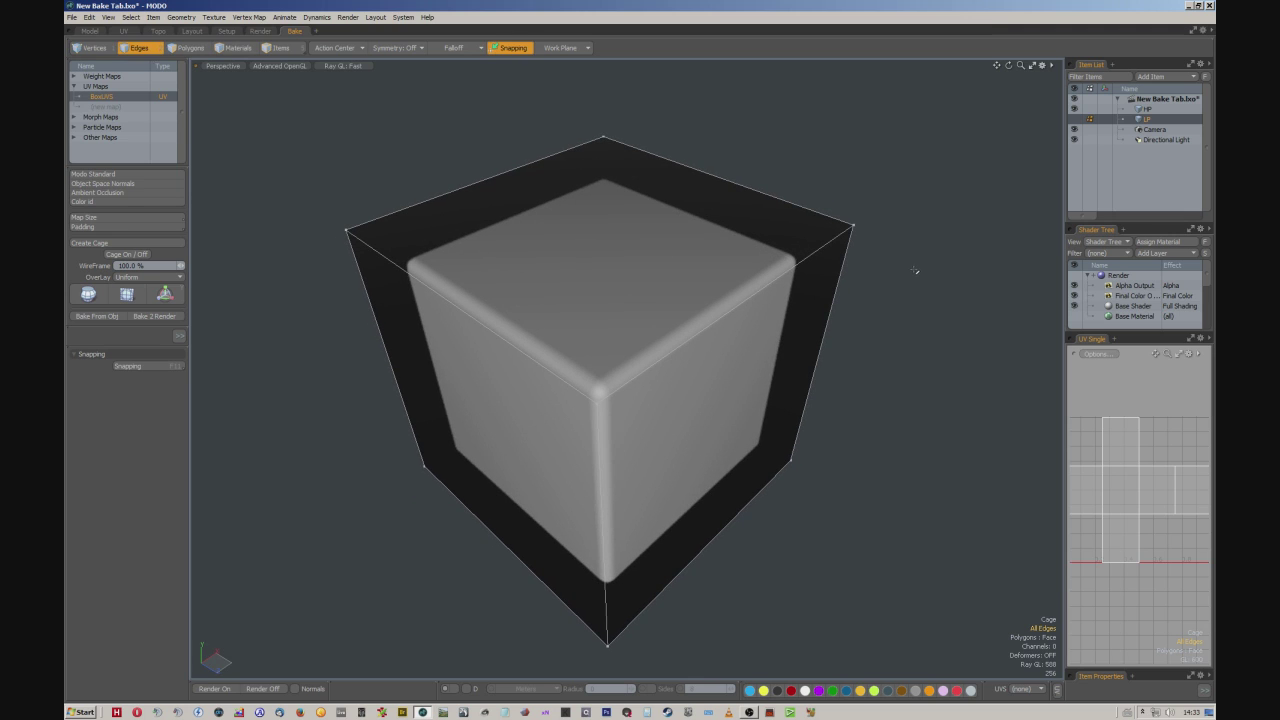
pyautogui.keyDown('alt'); pyautogui.keyDown('shift'); pyautogui.moveTo(913, 270); pyautogui.dragTo(949, 243); pyautogui.keyUp('shift'); pyautogui.keyUp('alt')
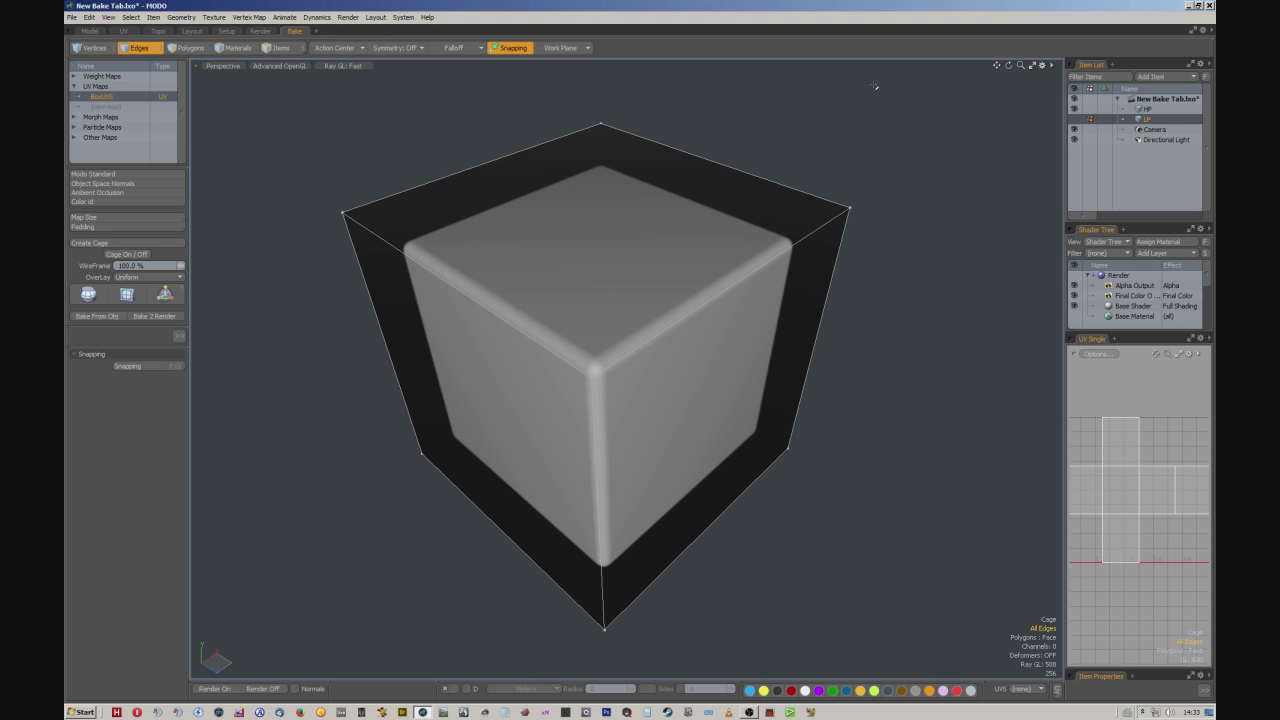
# Try the Colored wireframe overlay on the cage and set it back to Uniform
pyautogui.click(178, 277)
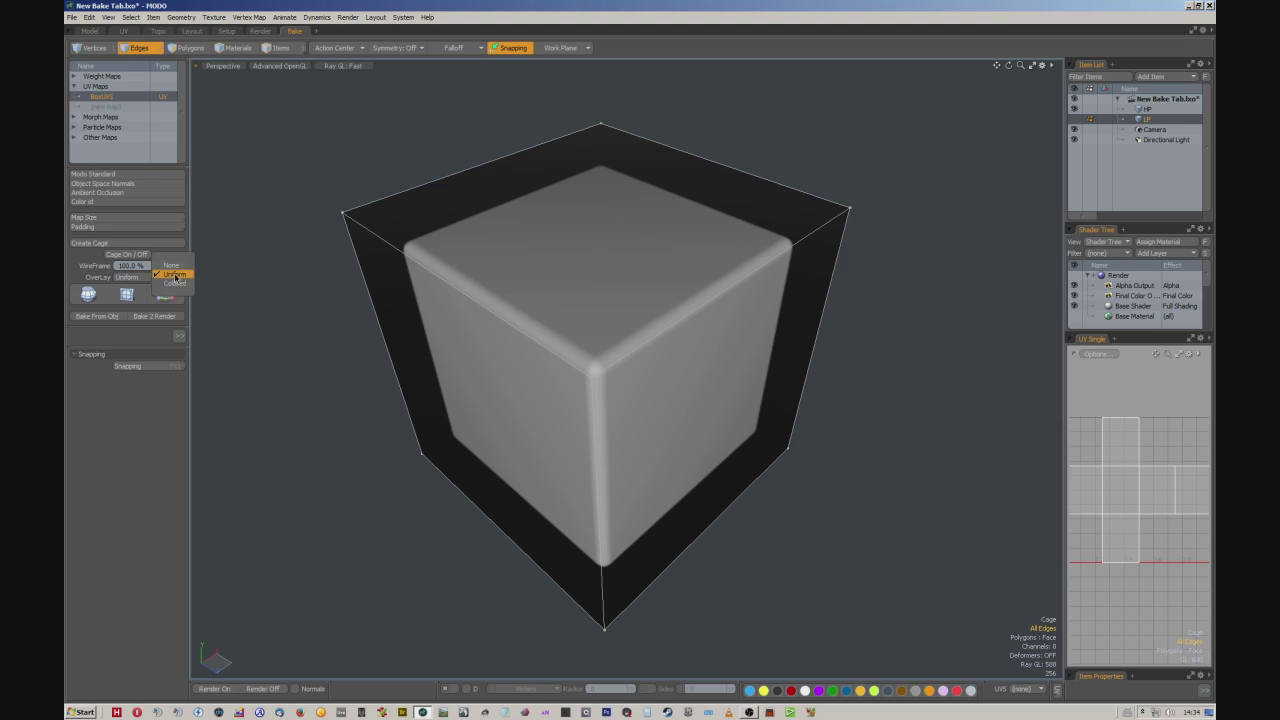
pyautogui.click(175, 284)
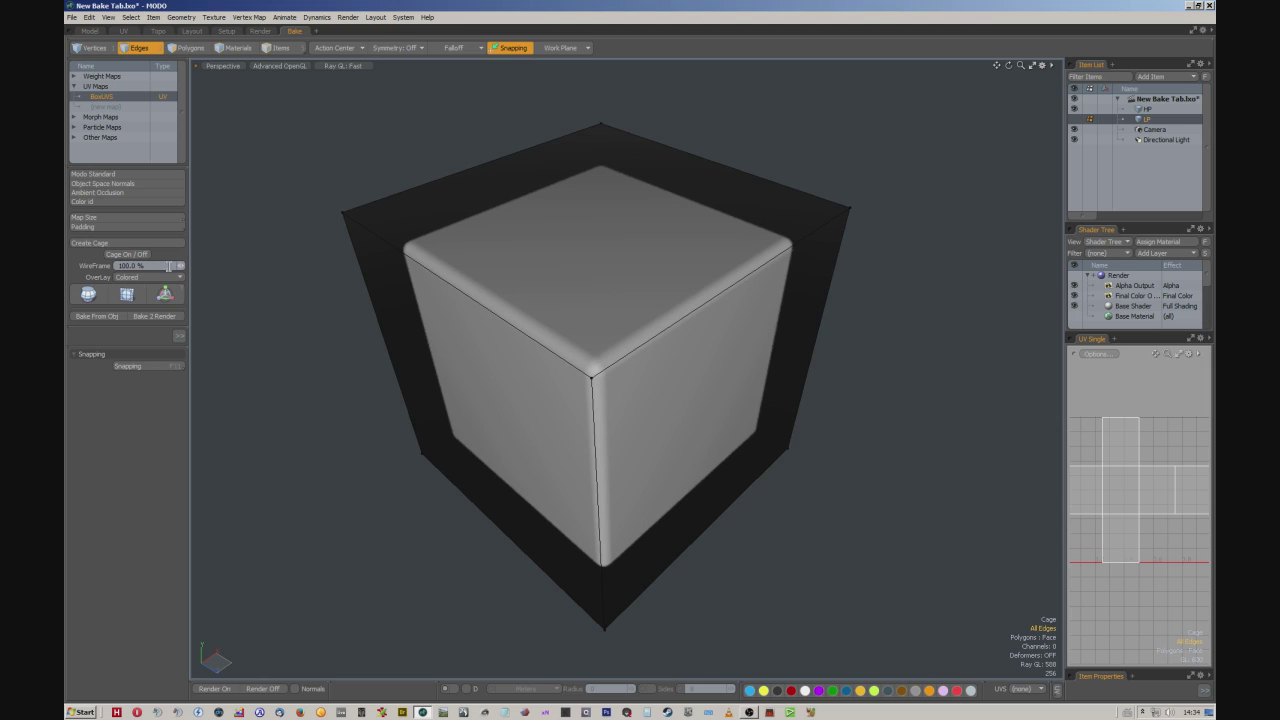
pyautogui.click(175, 277)
pyautogui.click(168, 267)
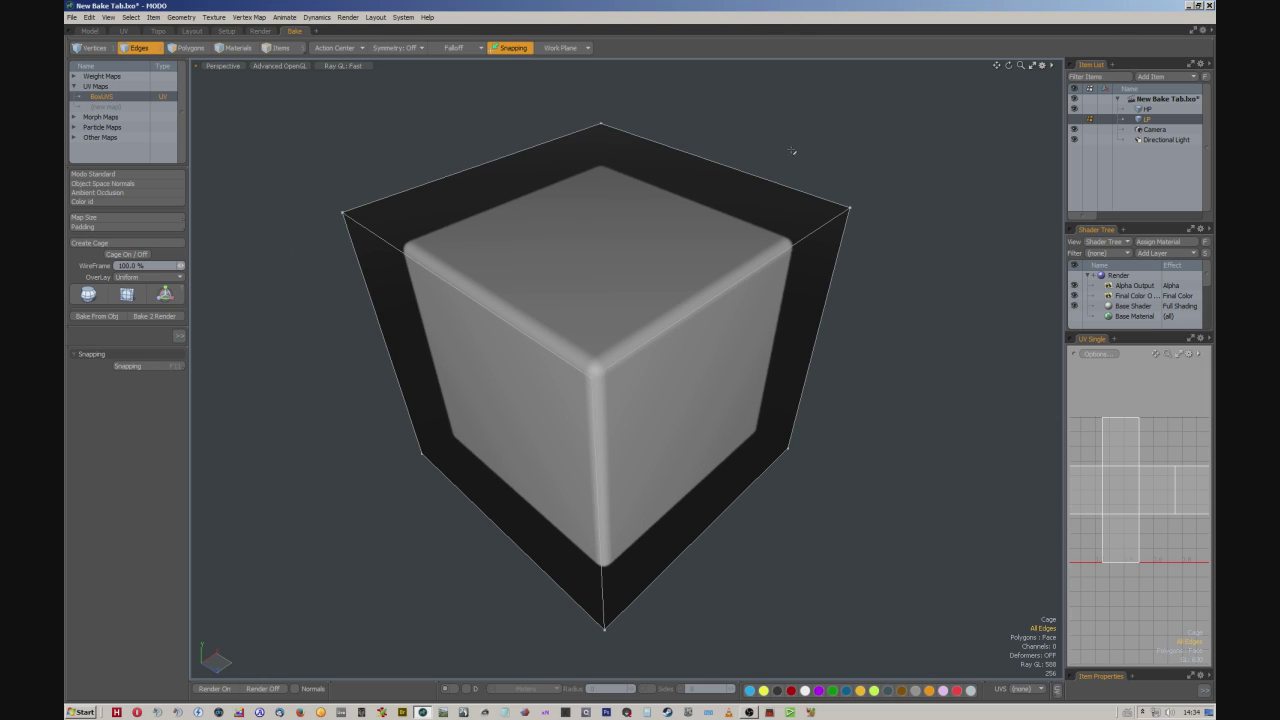
# Show the LP mesh without its cage and apply the Object Space Normals bake preset, keeping LP selected
pyautogui.click(1073, 120)
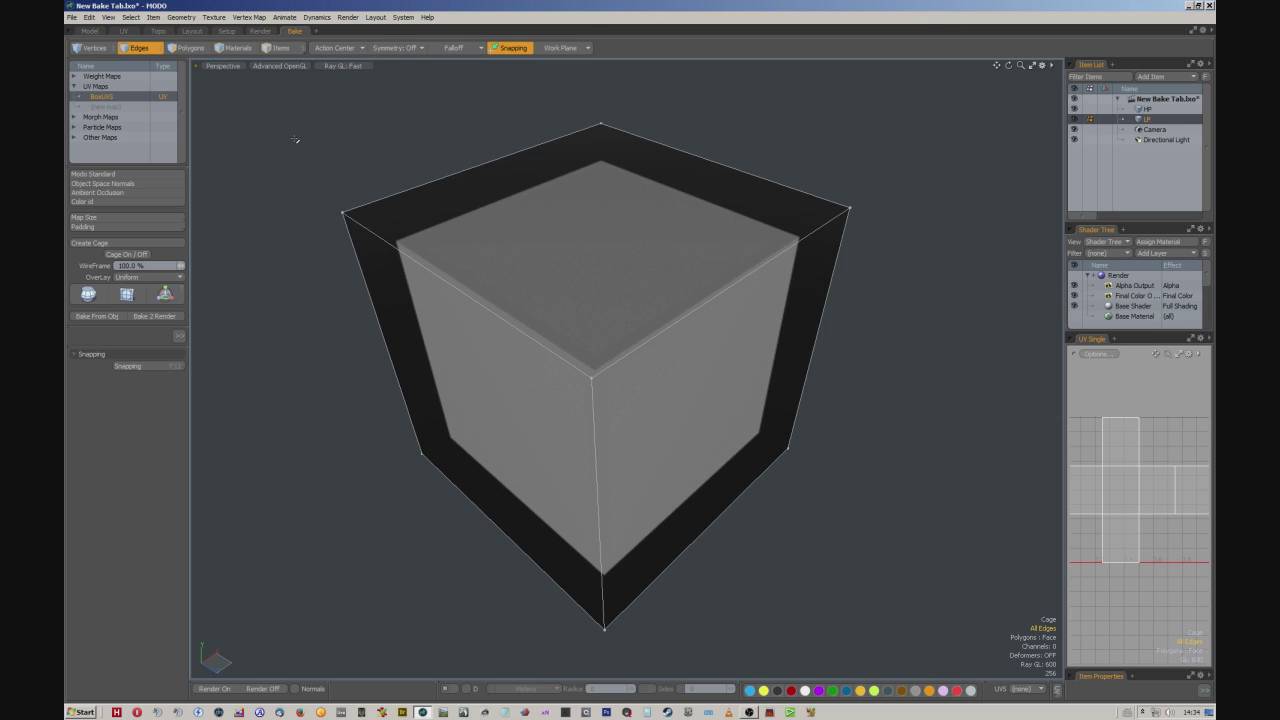
pyautogui.click(126, 254)
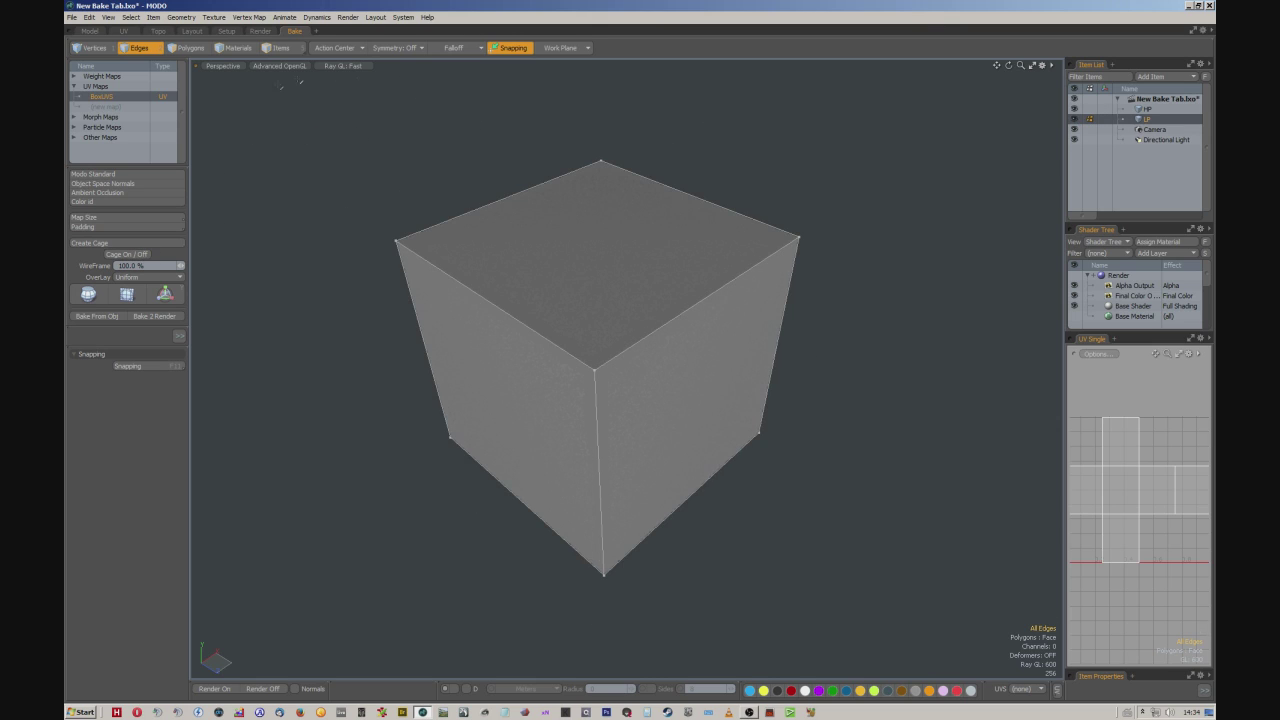
pyautogui.click(113, 185)
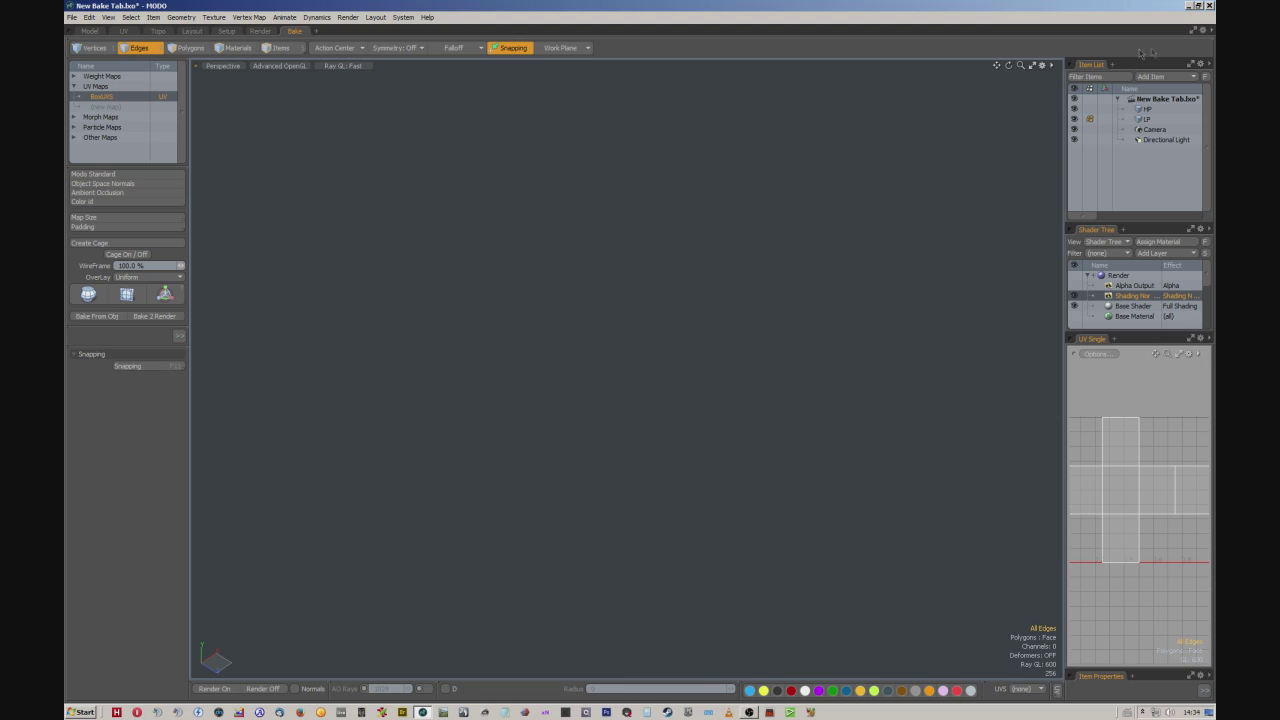
pyautogui.click(1147, 120)
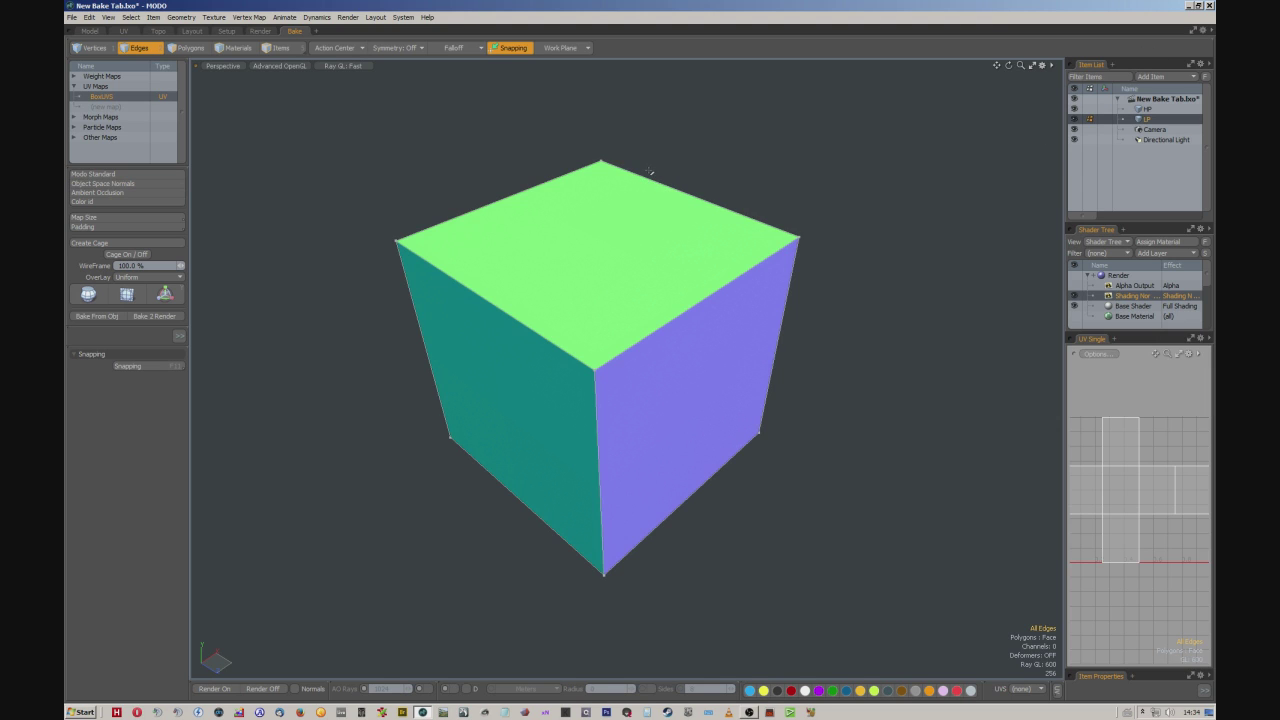
# Toggle the Alpha Output's visibility in the shader tree to compare it with the shading normals, and leave it disabled
pyautogui.click(1075, 294)
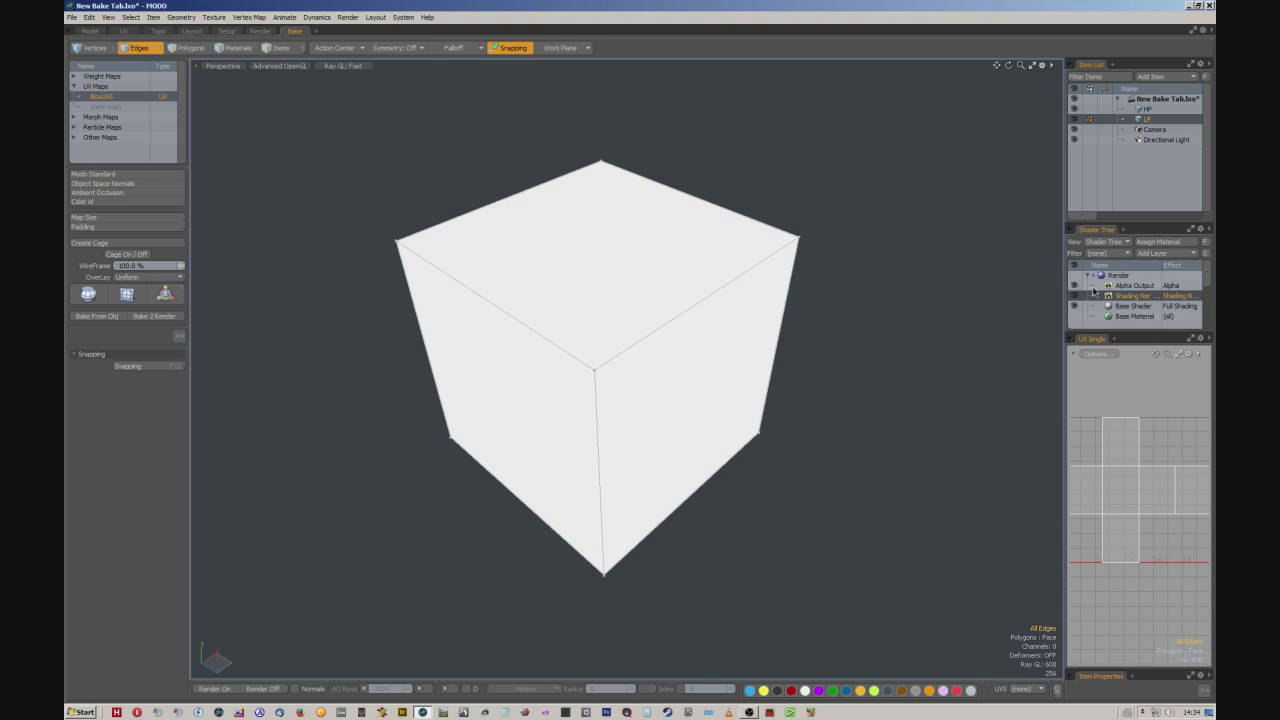
pyautogui.click(146, 233)
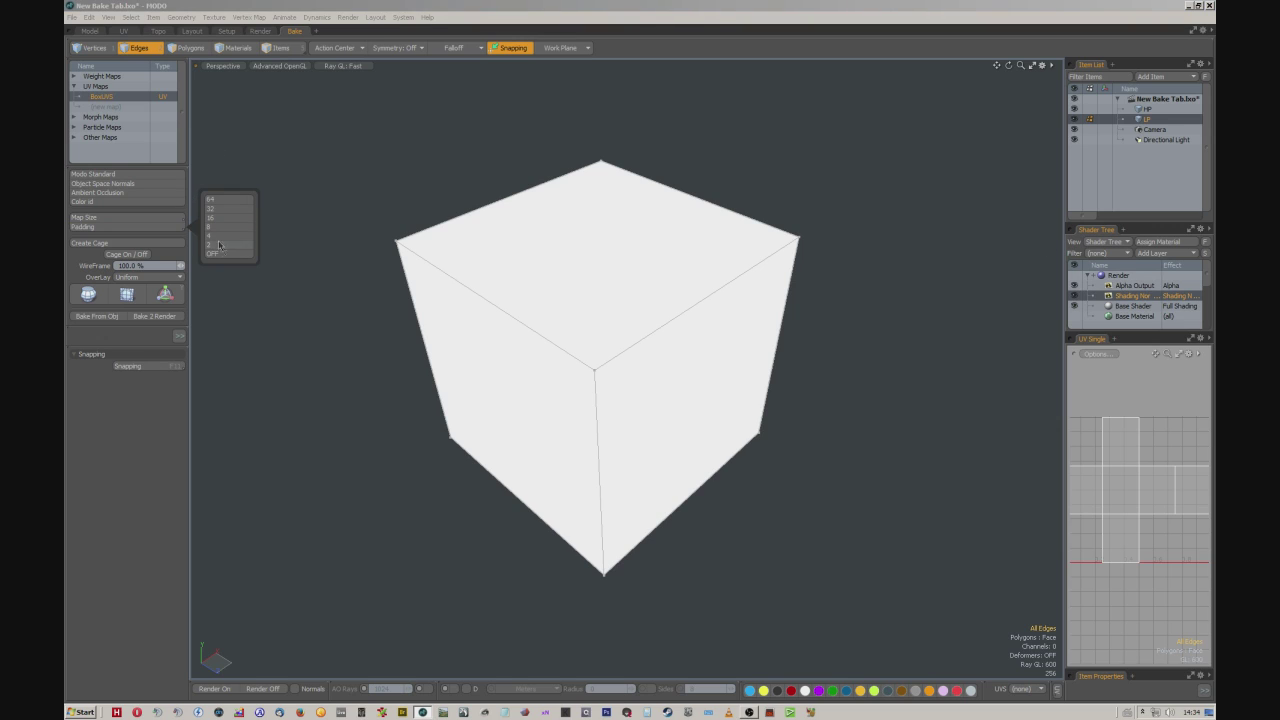
pyautogui.click(1077, 287)
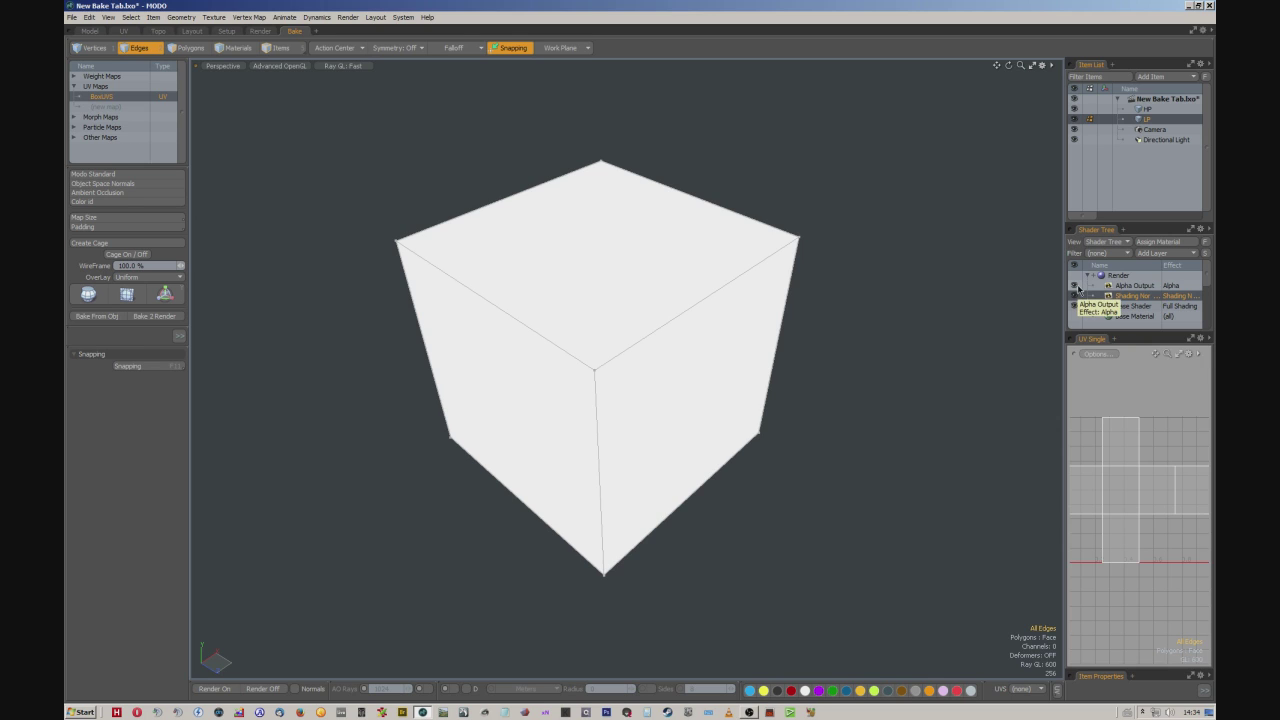
pyautogui.click(1077, 287)
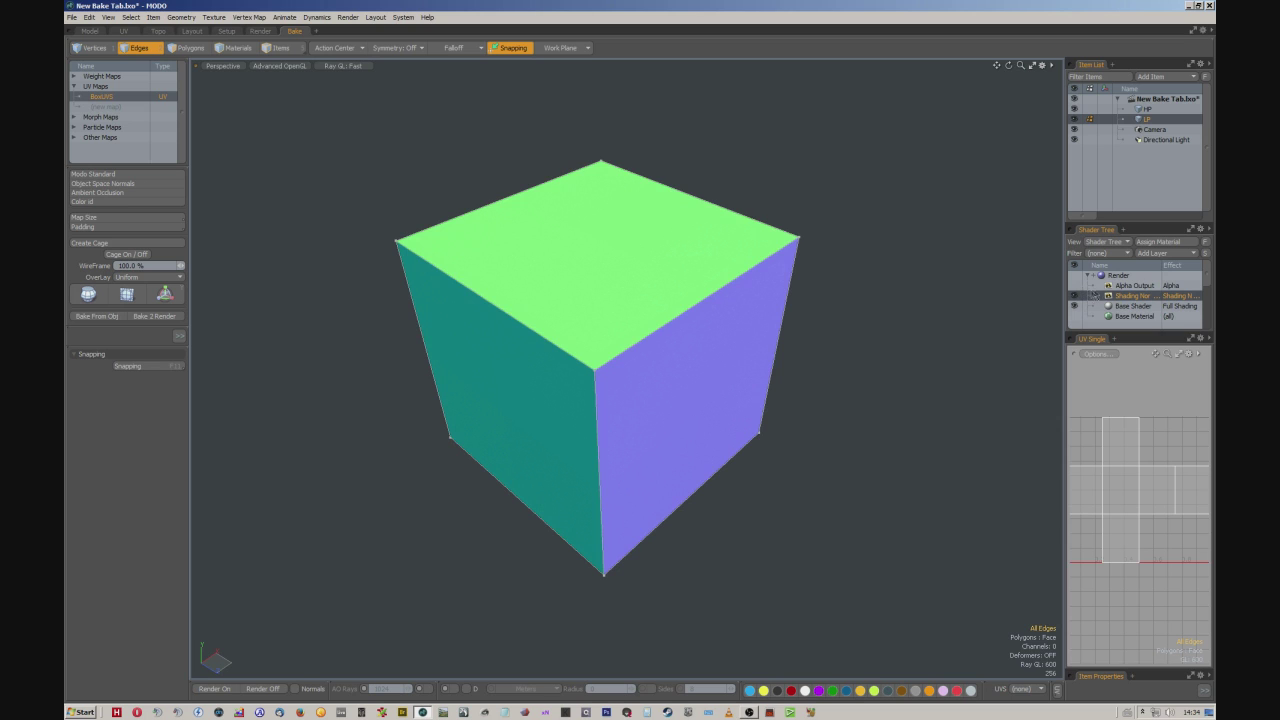
pyautogui.click(1077, 287)
pyautogui.click(1077, 287)
# Turn the cage on and hide the LP mesh while reselecting it to preview the HP mesh's object space normals
pyautogui.click(128, 186)
pyautogui.click(127, 254)
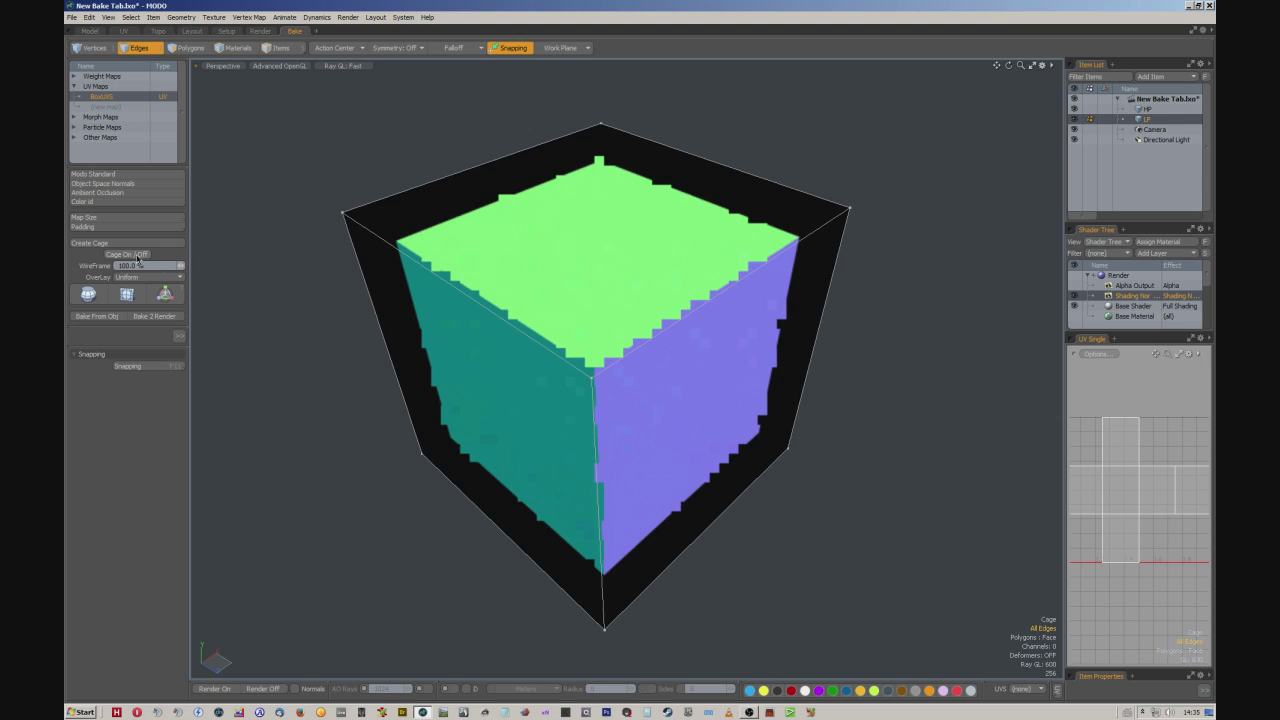
pyautogui.click(1143, 109)
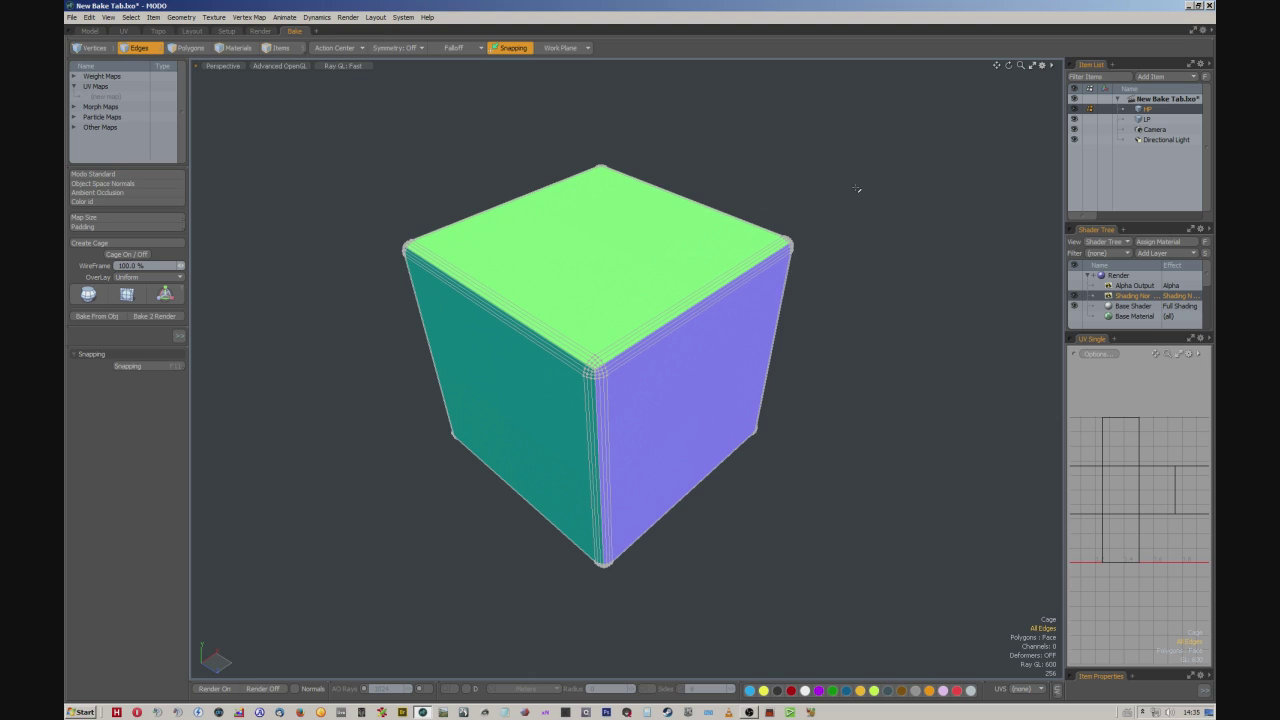
pyautogui.click(1074, 119)
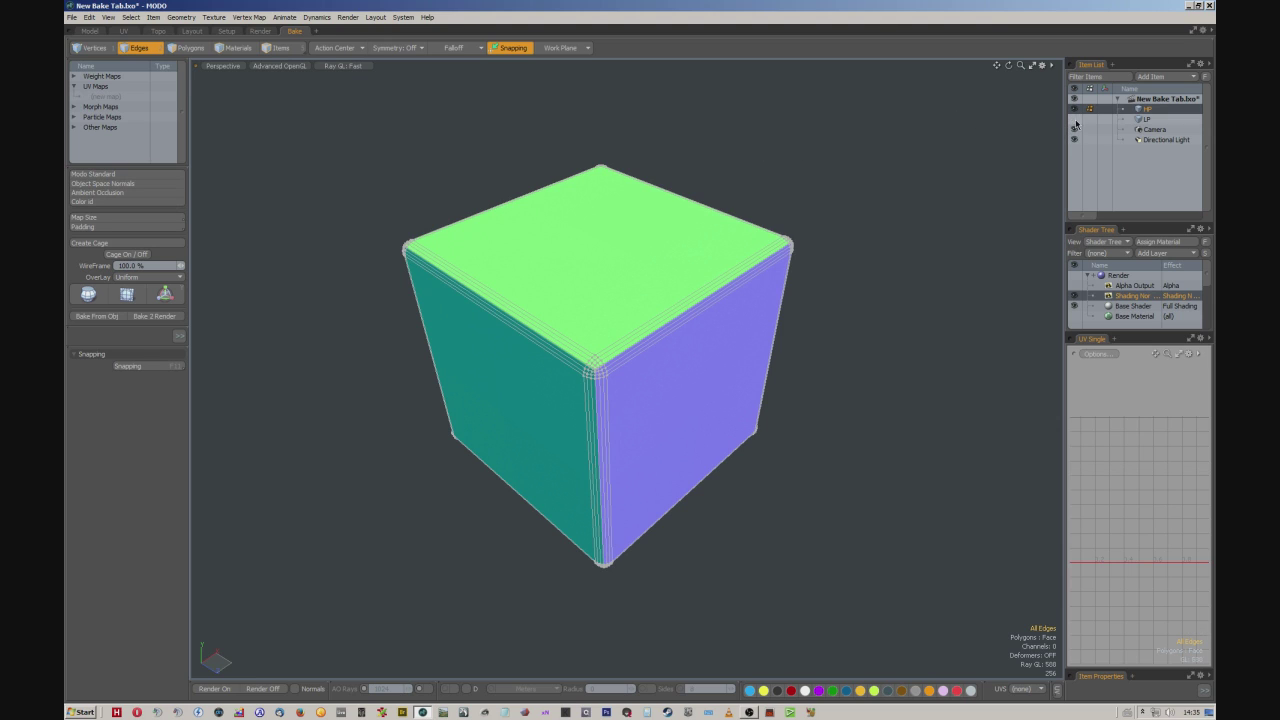
pyautogui.click(1149, 119)
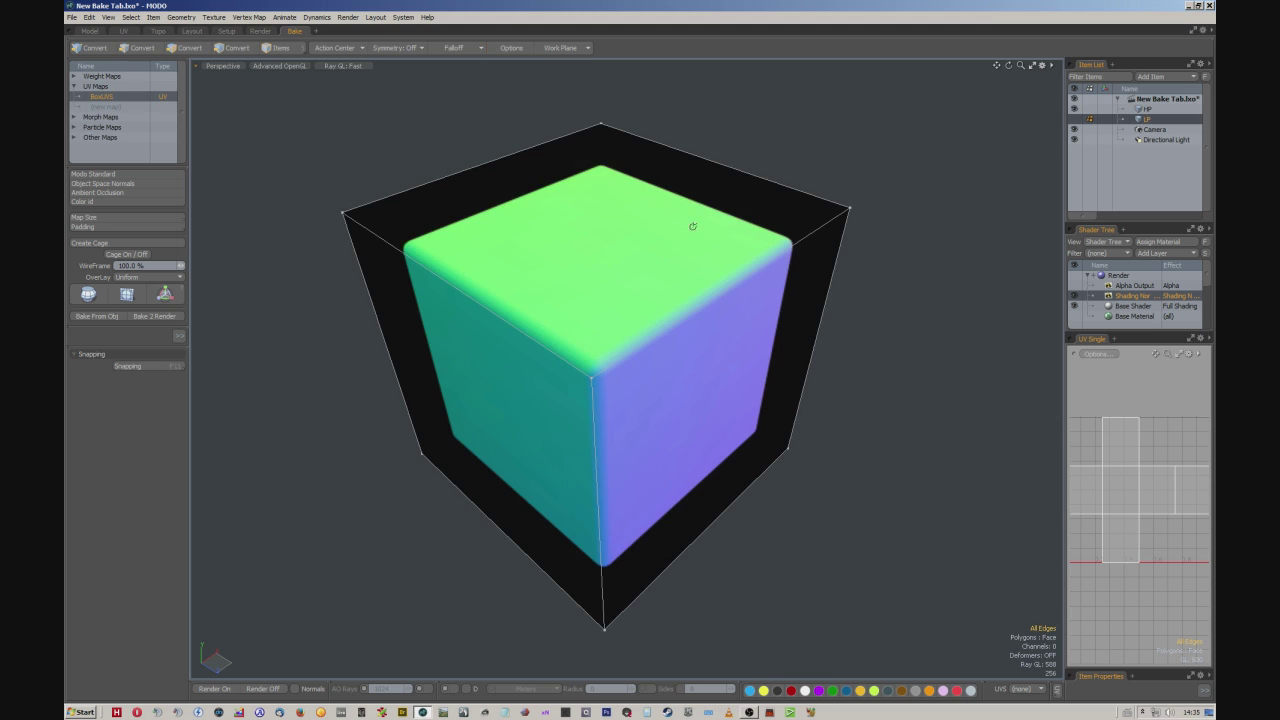
pyautogui.keyDown('alt'); pyautogui.moveTo(691, 226); pyautogui.dragTo(667, 280); pyautogui.keyUp('alt')
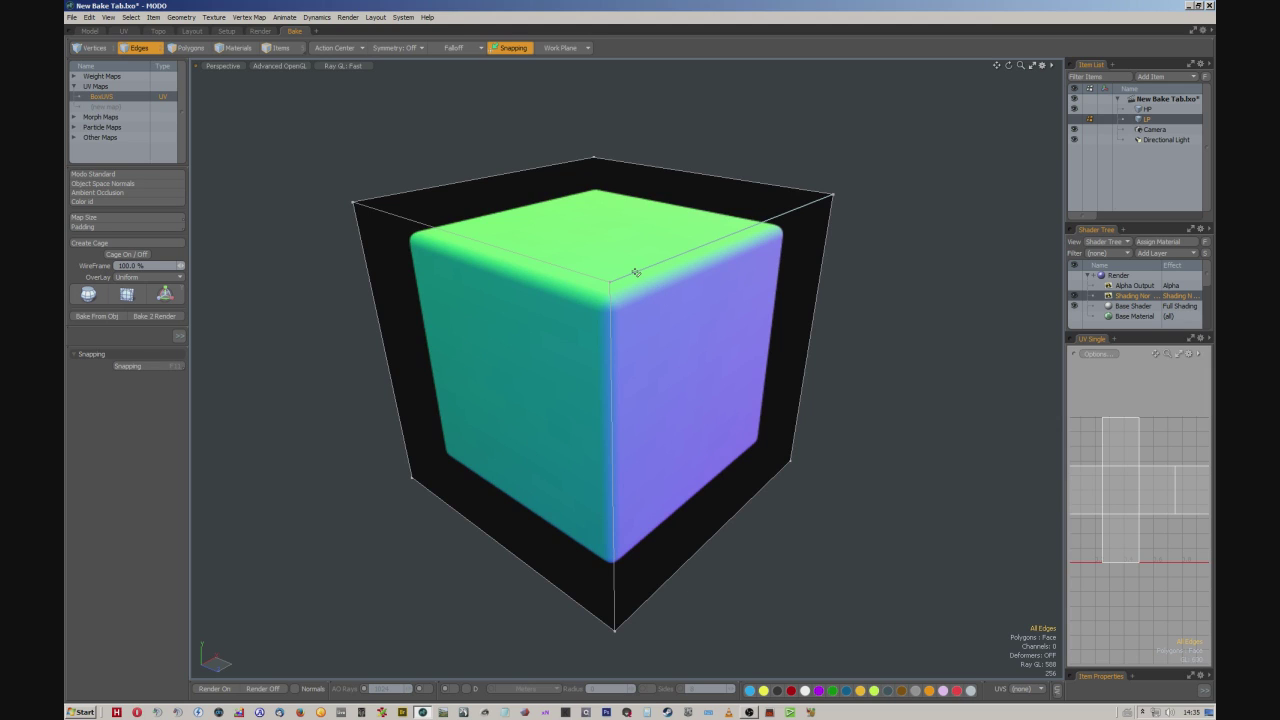
# Toggle the cage off and back on, and examine the HP mesh's object space normals inside it from another angle
pyautogui.click(127, 255)
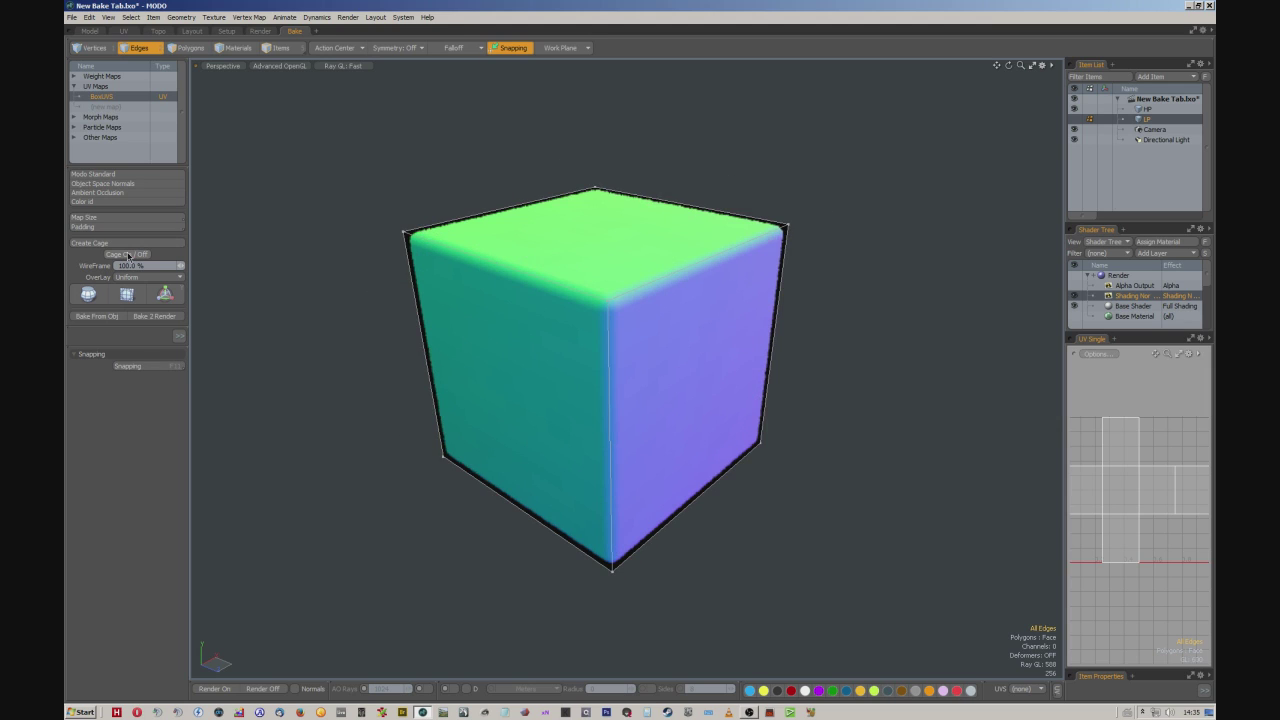
pyautogui.click(127, 255)
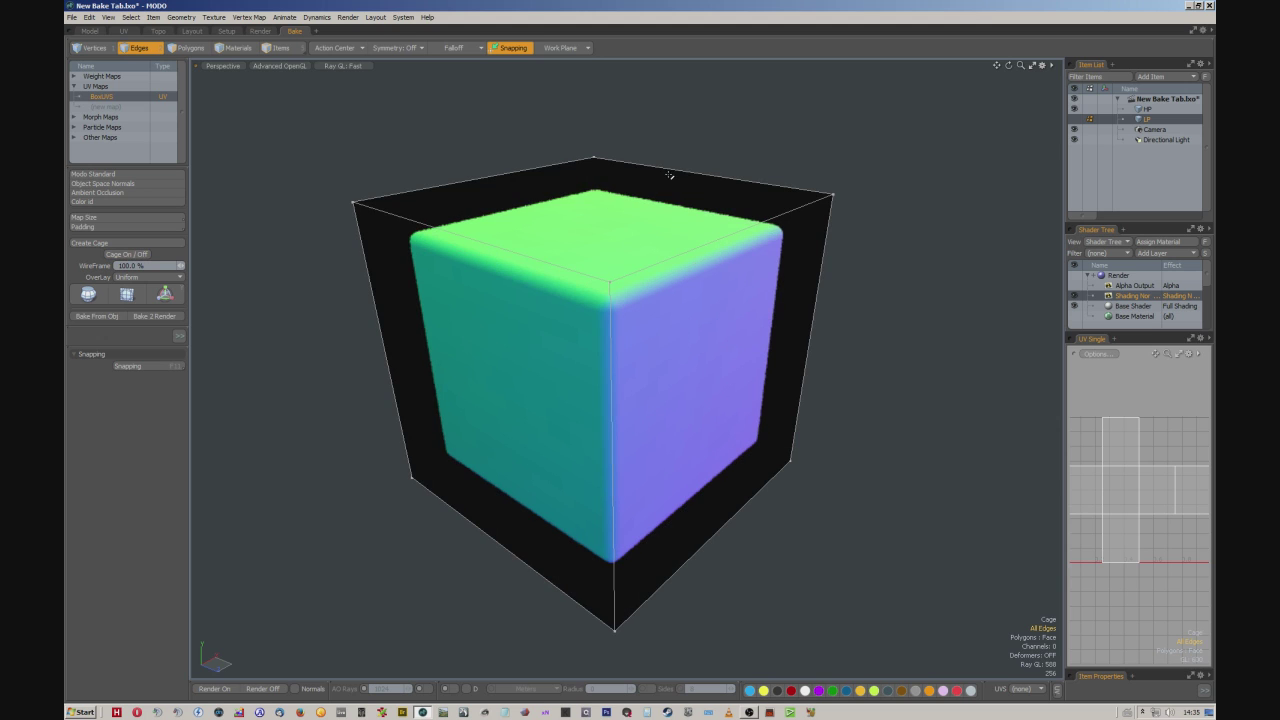
pyautogui.keyDown('alt'); pyautogui.moveTo(655, 197); pyautogui.dragTo(654, 206); pyautogui.keyUp('alt')
pyautogui.press('x')
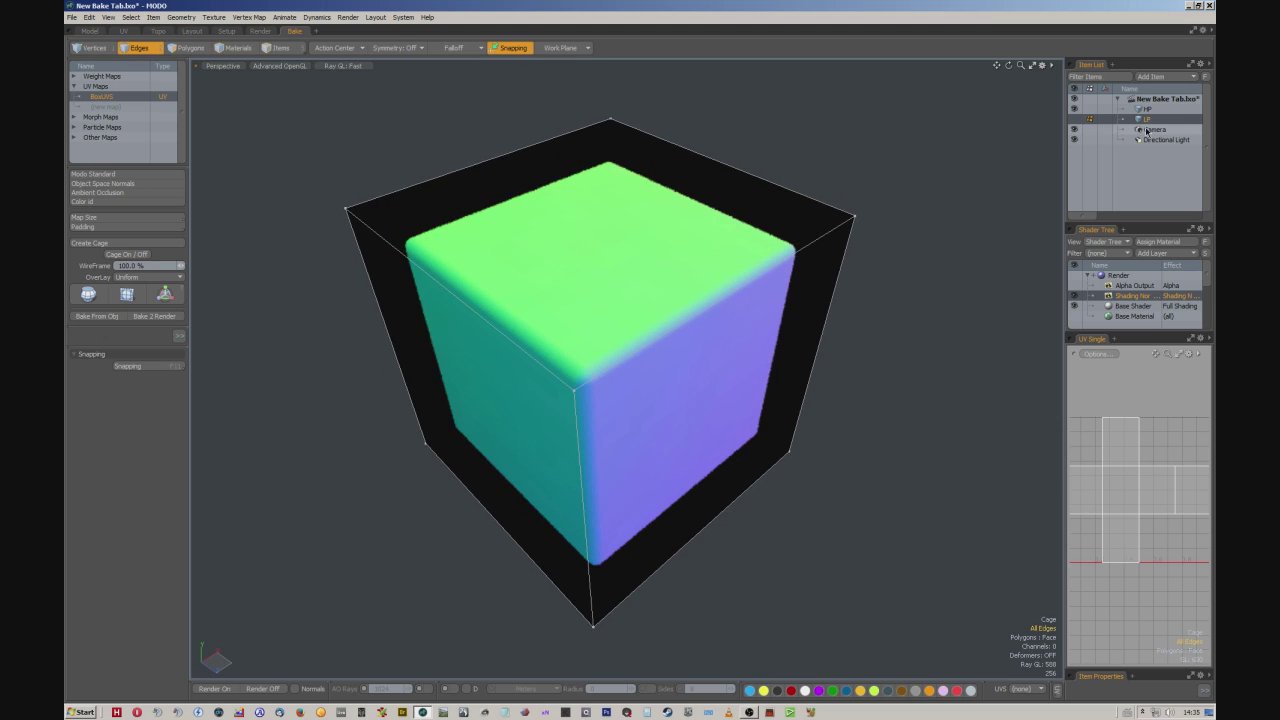
# Switch the preview from the HP mesh to the LP mesh and turn the cage off
pyautogui.click(1146, 110)
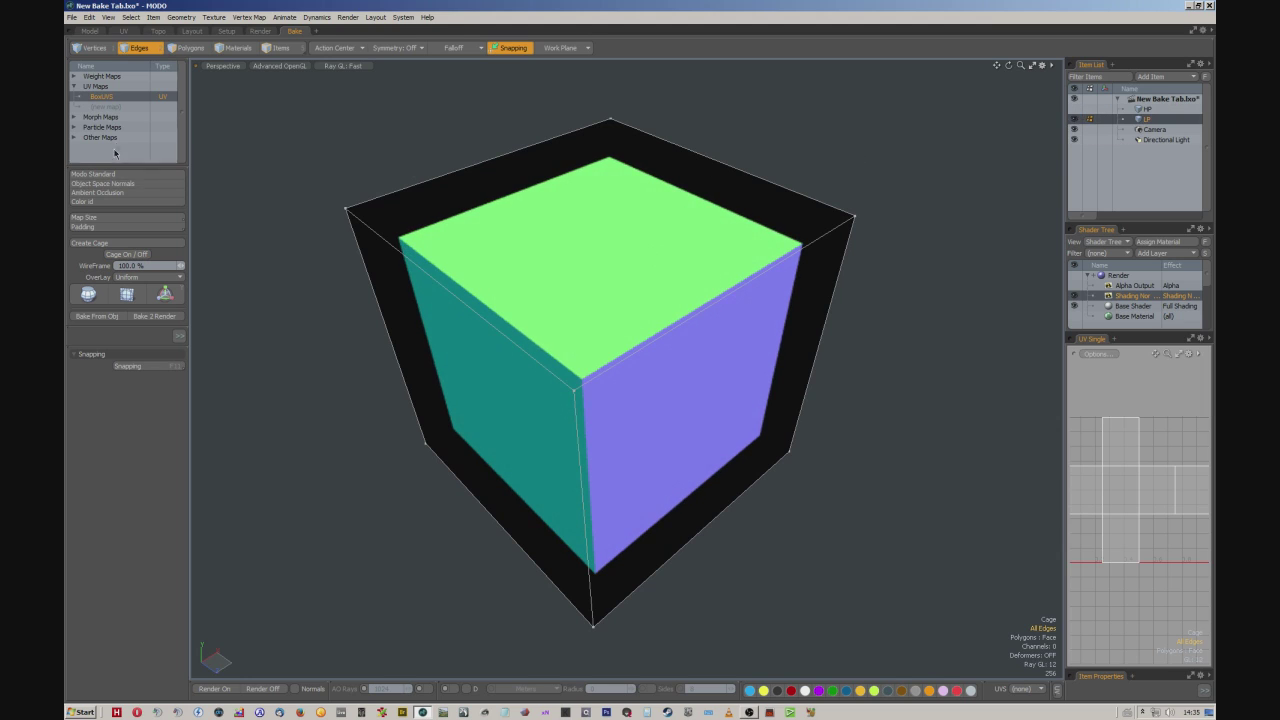
pyautogui.click(127, 254)
pyautogui.keyDown('alt'); pyautogui.moveTo(560, 345); pyautogui.dragTo(608, 333); pyautogui.keyUp('alt')
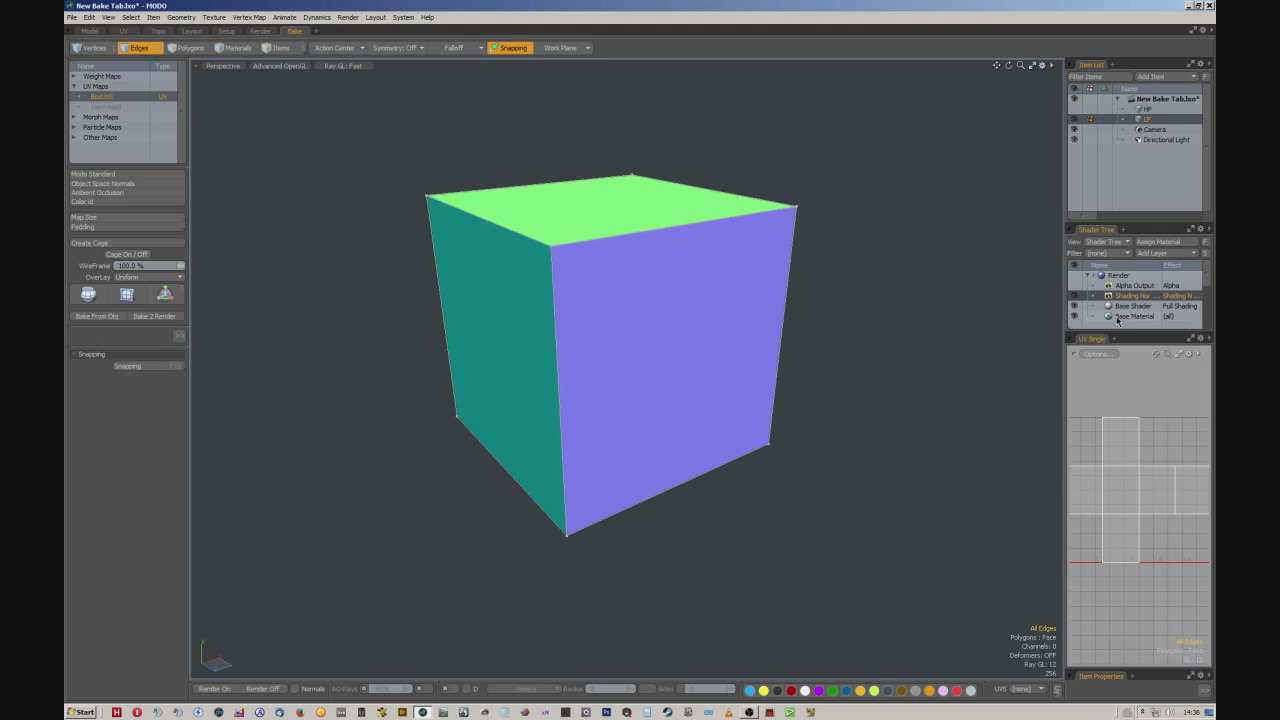
# Assign a new material named lp mat to the LP mesh and bring it into view in the shader tree
pyautogui.click(1118, 317)
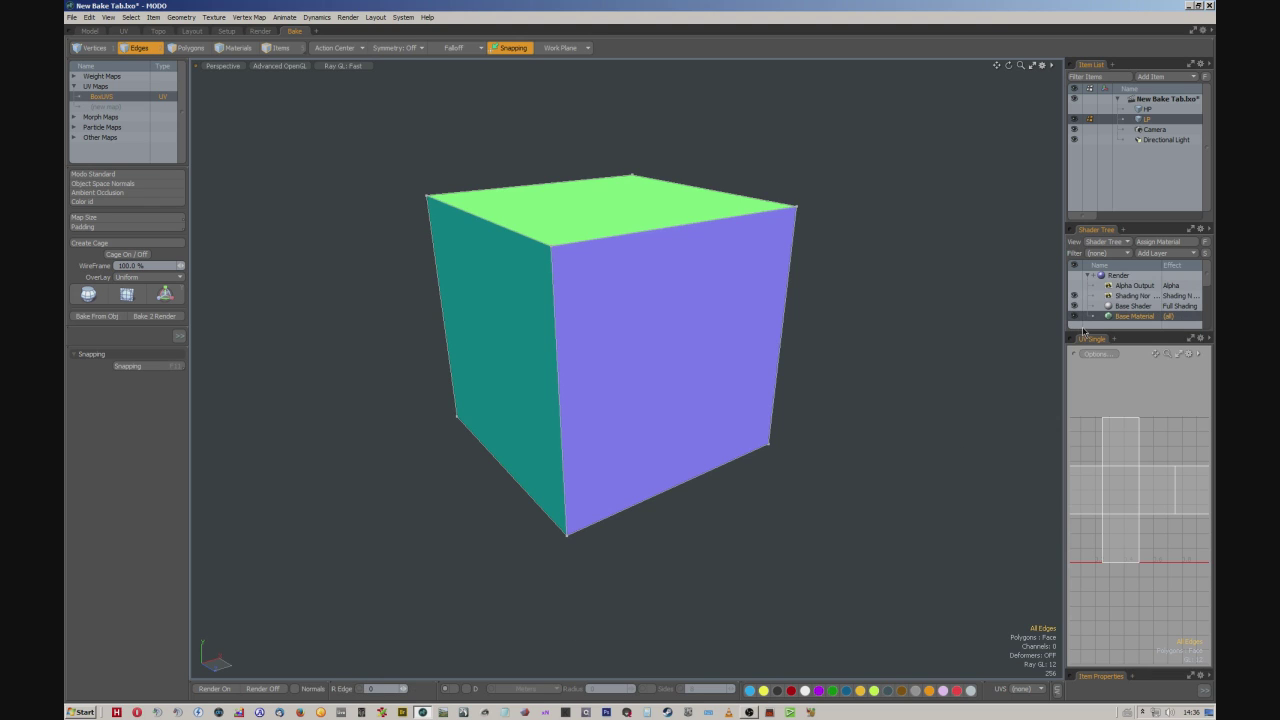
pyautogui.keyDown('alt'); pyautogui.moveTo(612, 388); pyautogui.dragTo(692, 358); pyautogui.keyUp('alt')
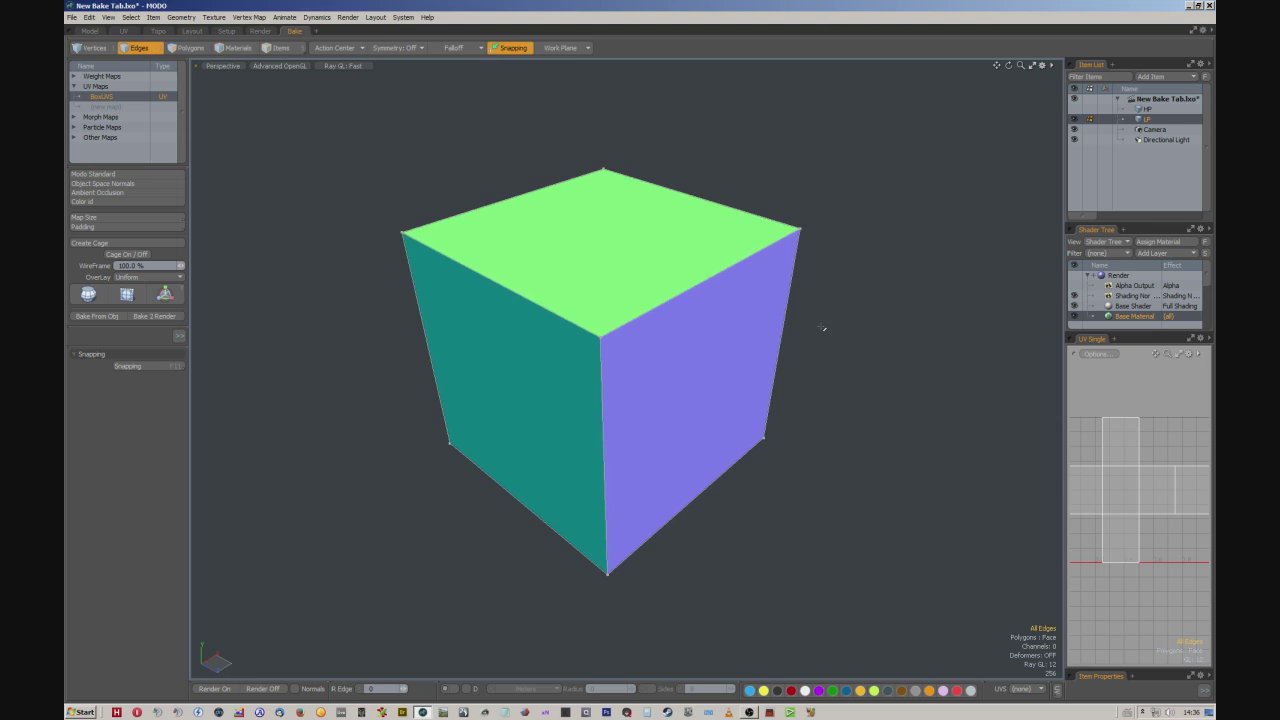
pyautogui.press('m')
pyautogui.write('lp-mat')
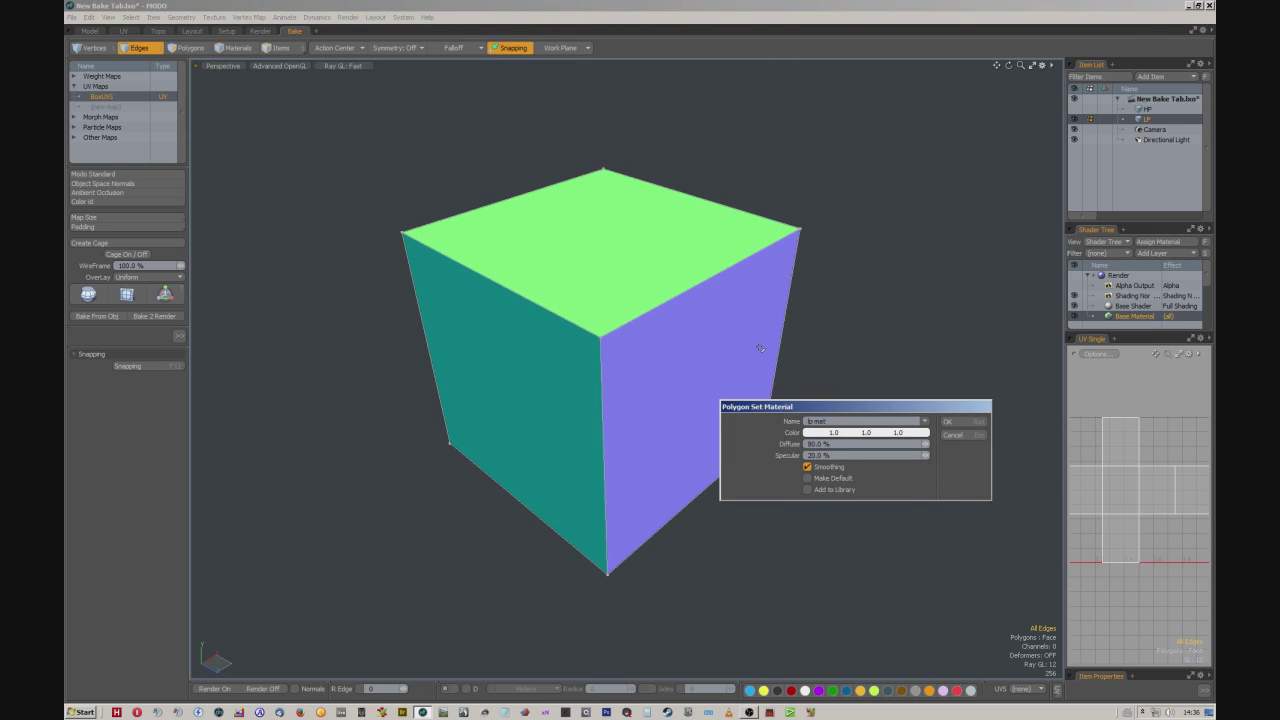
pyautogui.press('Return')
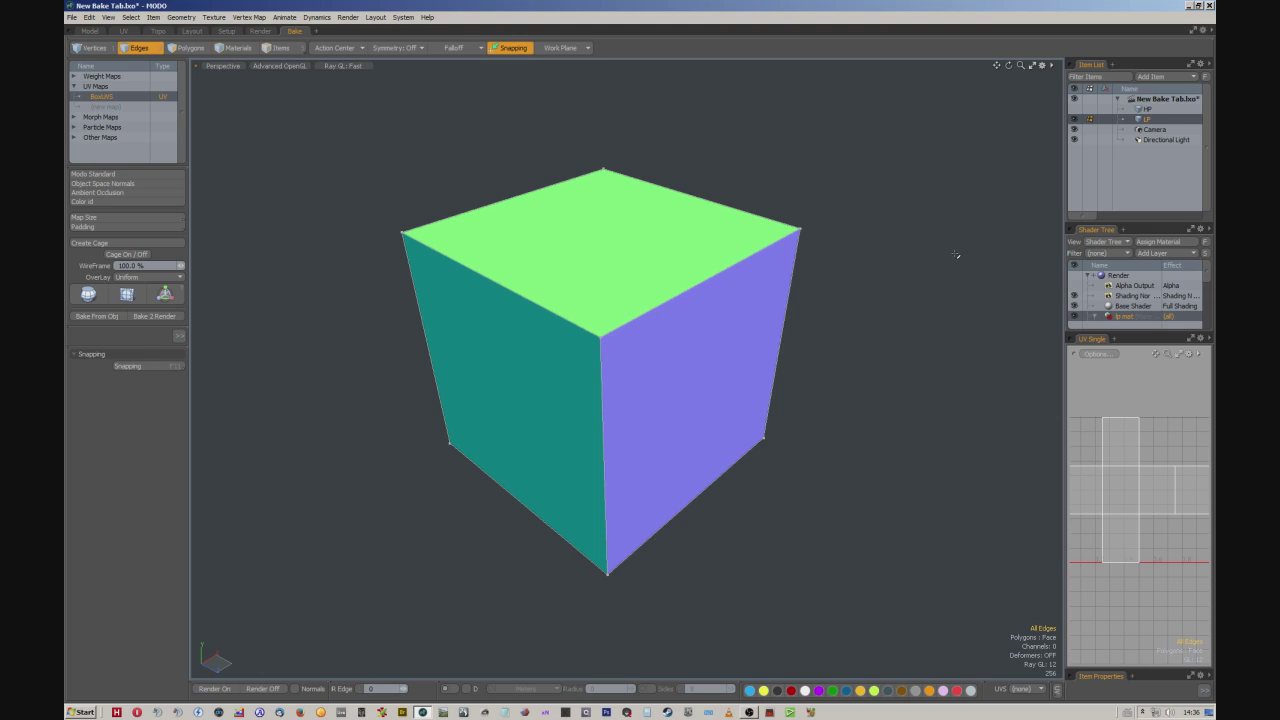
pyautogui.scroll(-3, 1155, 293)
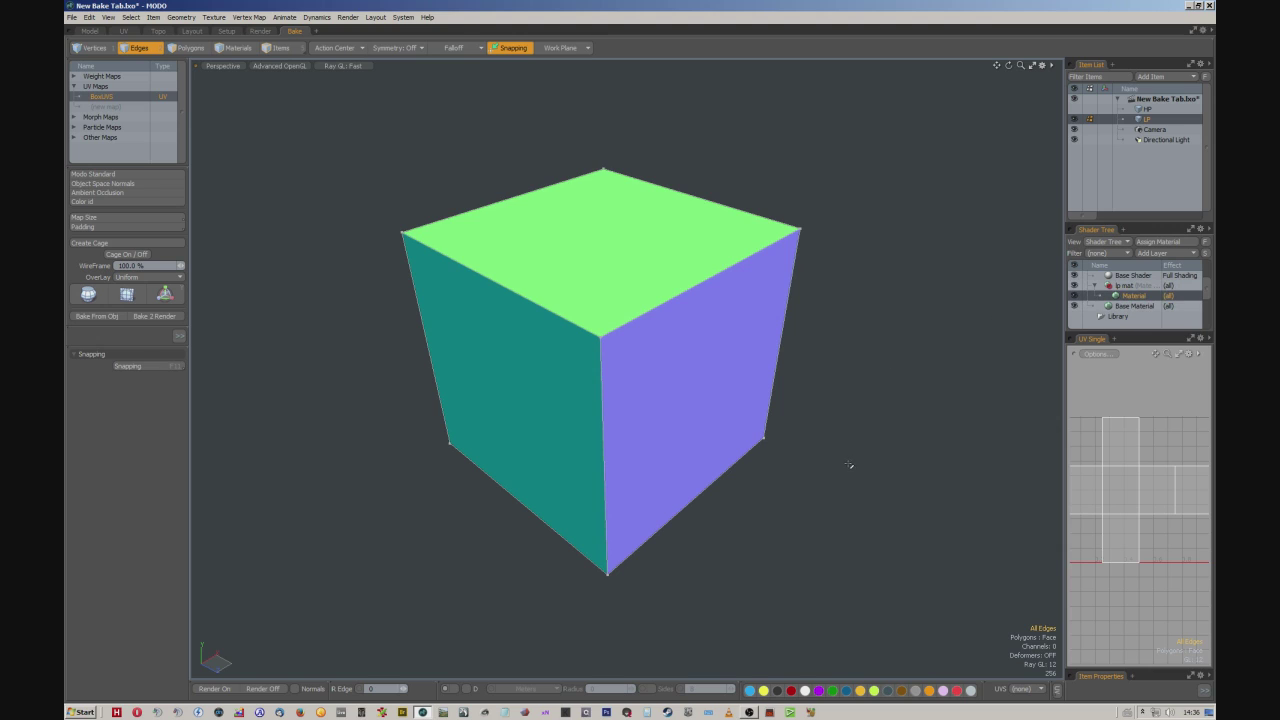
# Try rounded edge widths of 10 and 20 on the lp mat material
pyautogui.moveTo(377, 691); pyautogui.dragTo(402, 692)
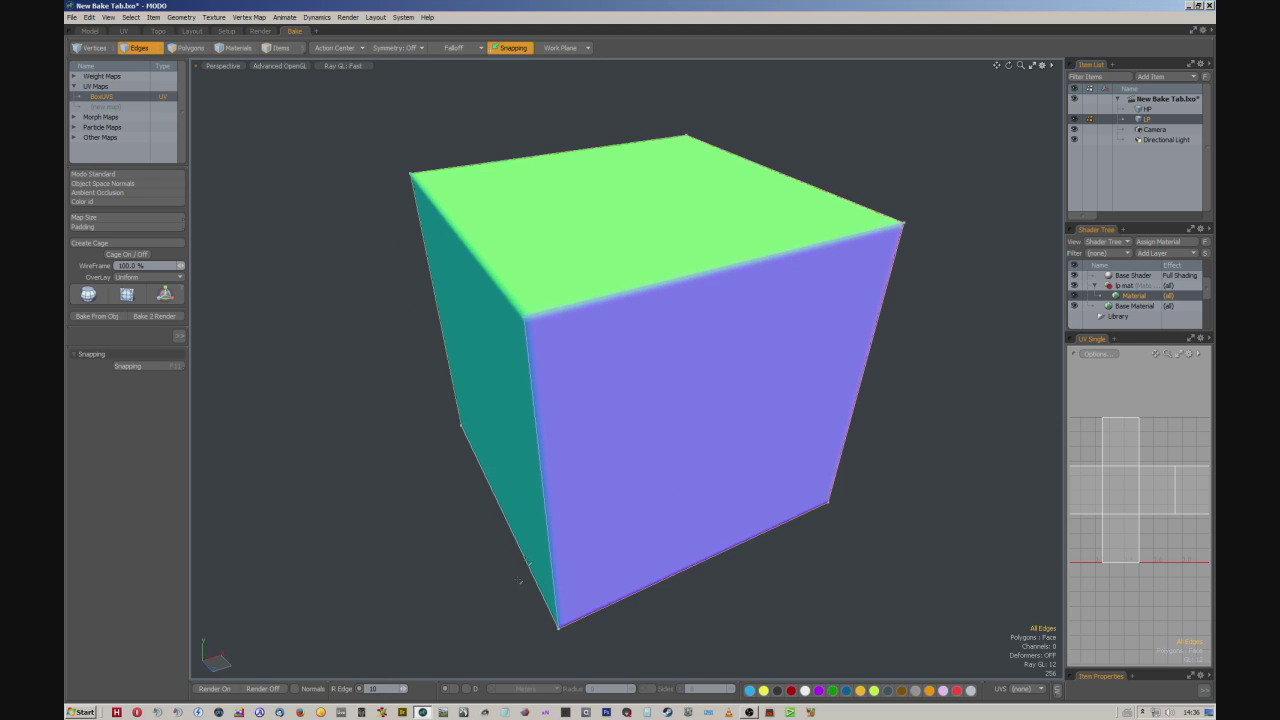
pyautogui.write('20')
pyautogui.press('Return')
pyautogui.keyDown('alt'); pyautogui.moveTo(655, 364); pyautogui.dragTo(608, 364); pyautogui.keyUp('alt')
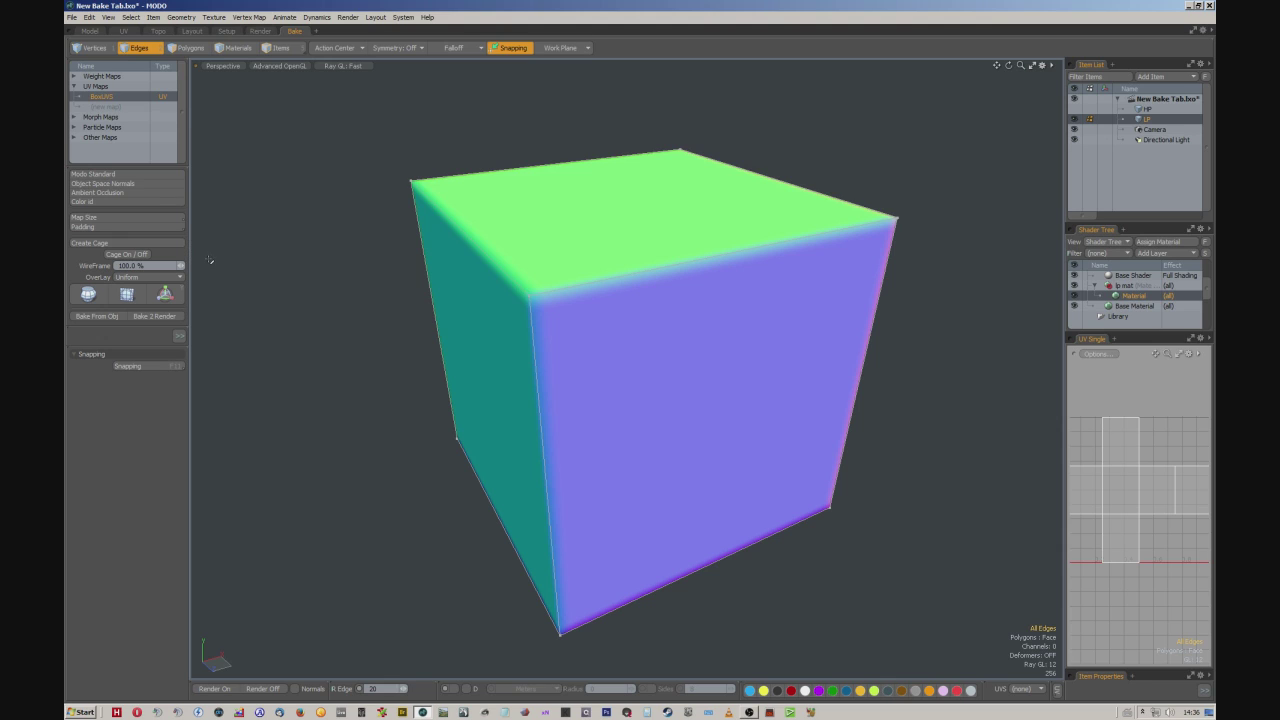
# Turn the cage on and try a rounded edge width of 50 on the LP mesh
pyautogui.click(141, 256)
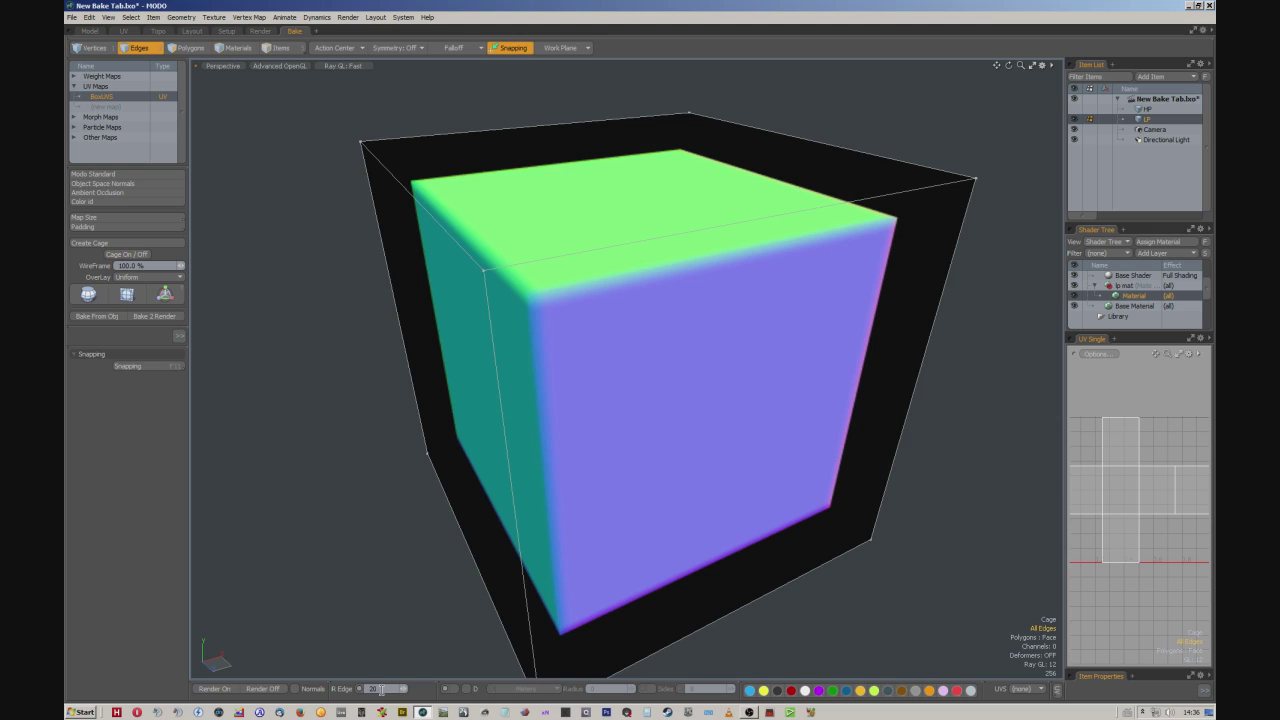
pyautogui.doubleClick(374, 689)
pyautogui.write('50')
pyautogui.press('Return')
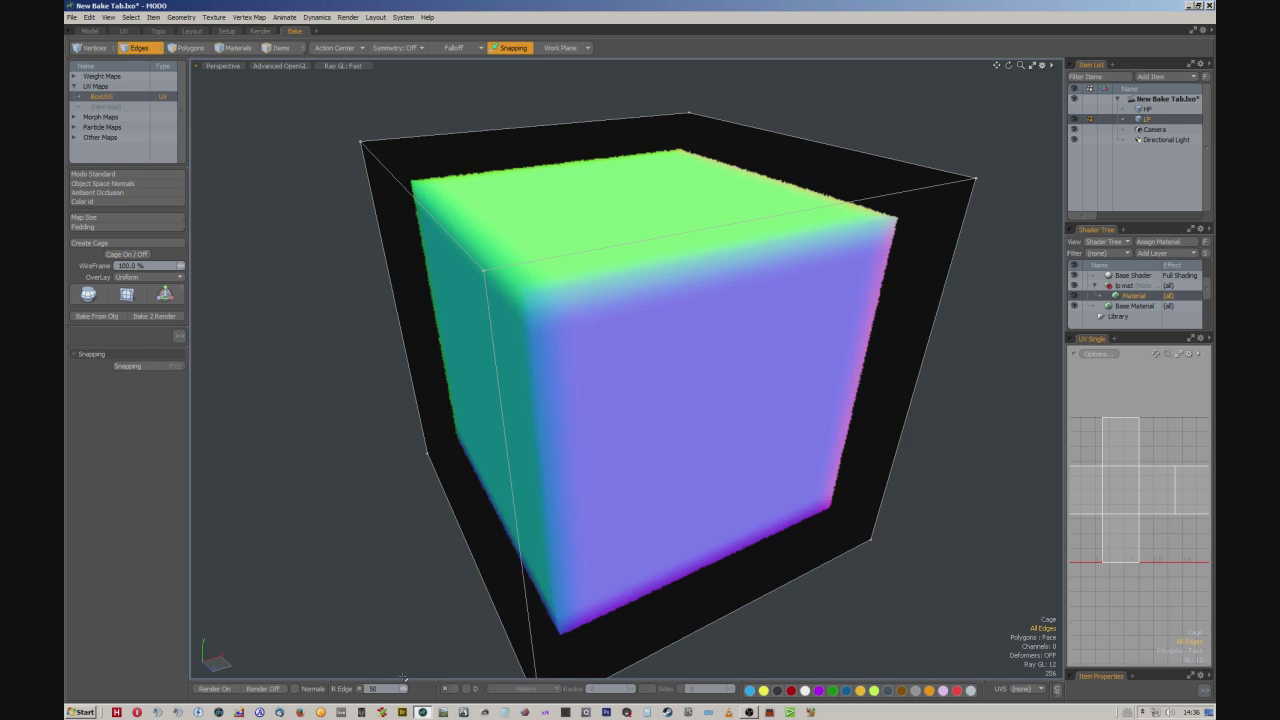
pyautogui.keyDown('alt'); pyautogui.moveTo(530, 260); pyautogui.dragTo(543, 306); pyautogui.keyUp('alt')
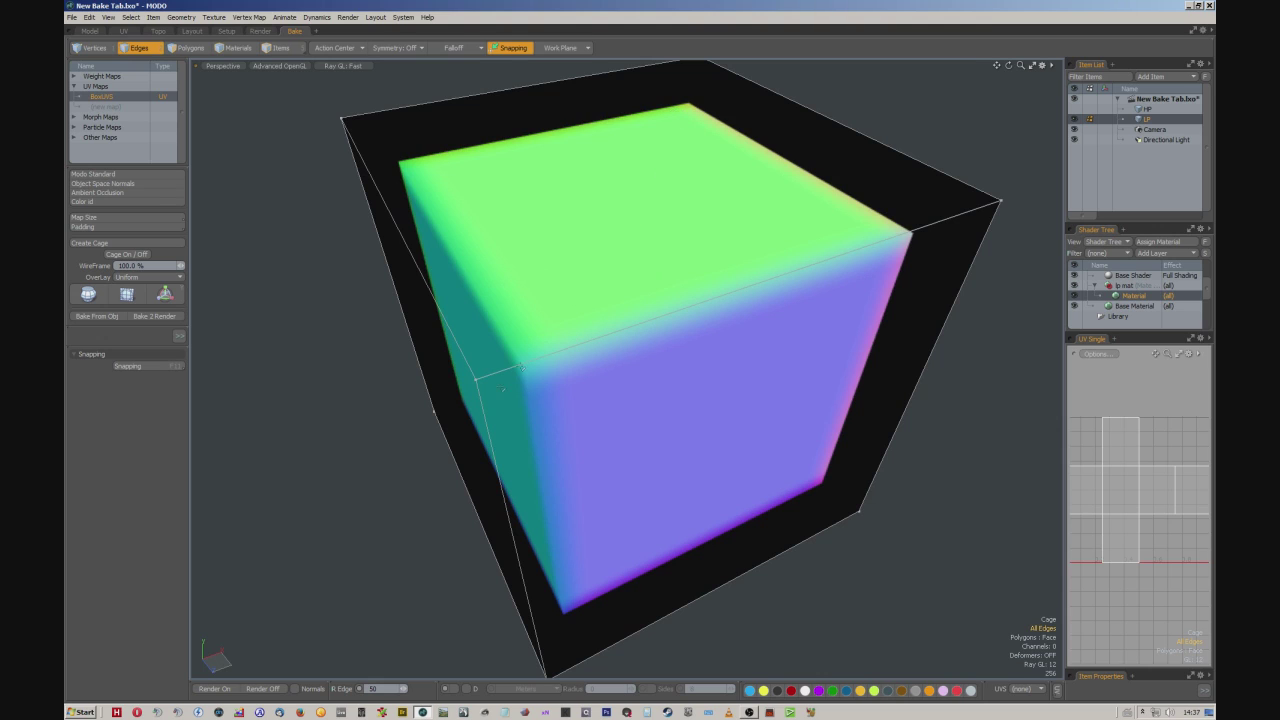
# Reset the rounded edge width to 0 and turn the cage off
pyautogui.moveTo(379, 687); pyautogui.dragTo(364, 691)
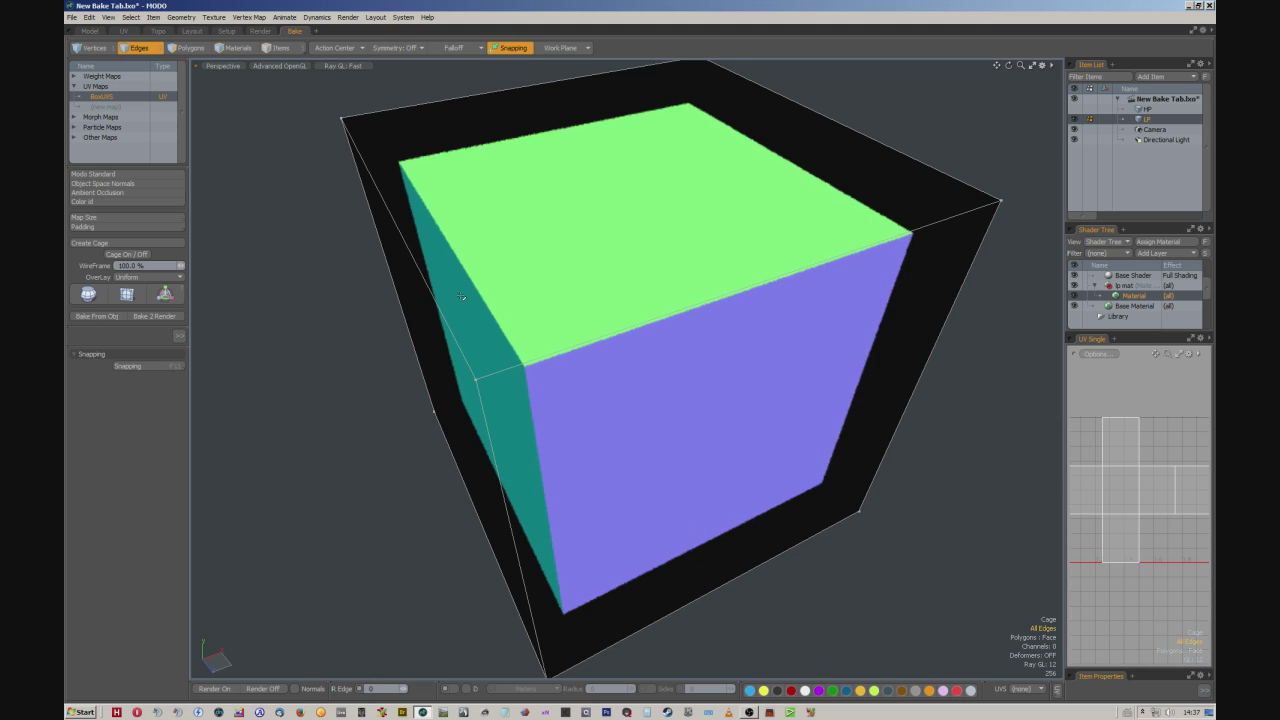
pyautogui.keyDown('alt'); pyautogui.moveTo(420, 560); pyautogui.dragTo(330, 420); pyautogui.keyUp('alt')
pyautogui.click(128, 254)
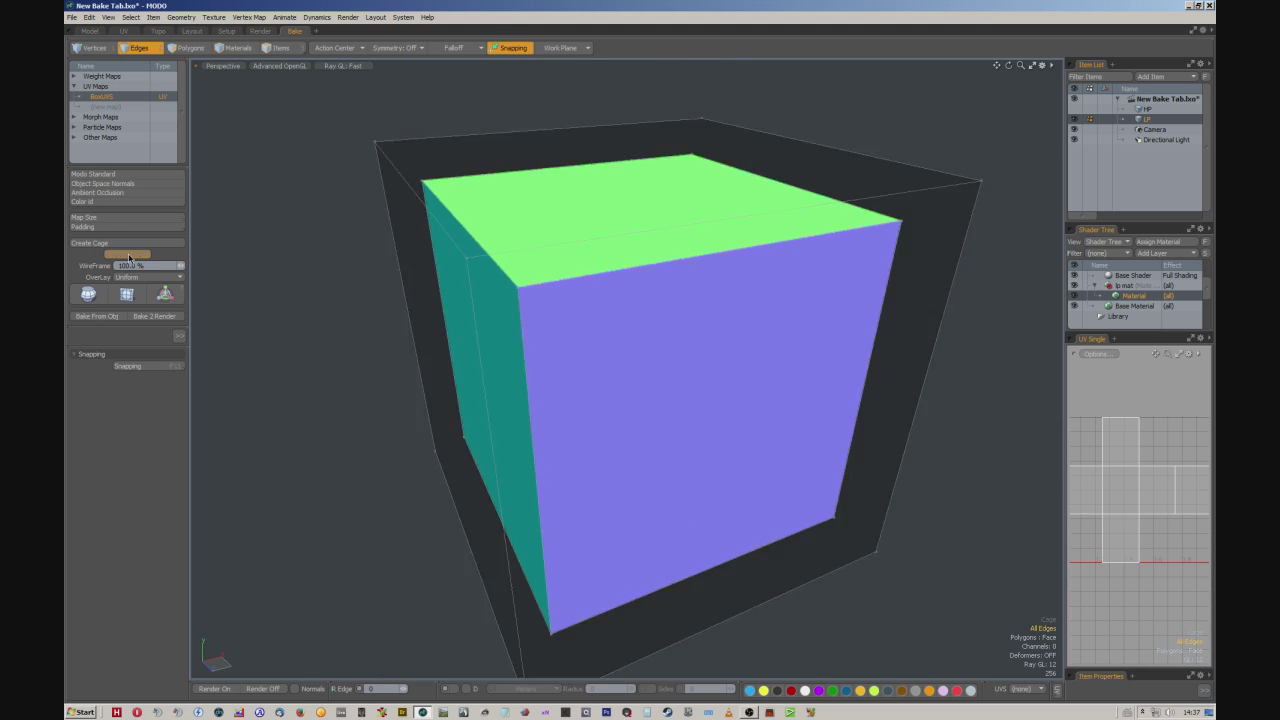
pyautogui.keyDown('alt'); pyautogui.keyDown('shift'); pyautogui.moveTo(538, 273); pyautogui.dragTo(539, 243); pyautogui.keyUp('shift'); pyautogui.keyUp('alt')
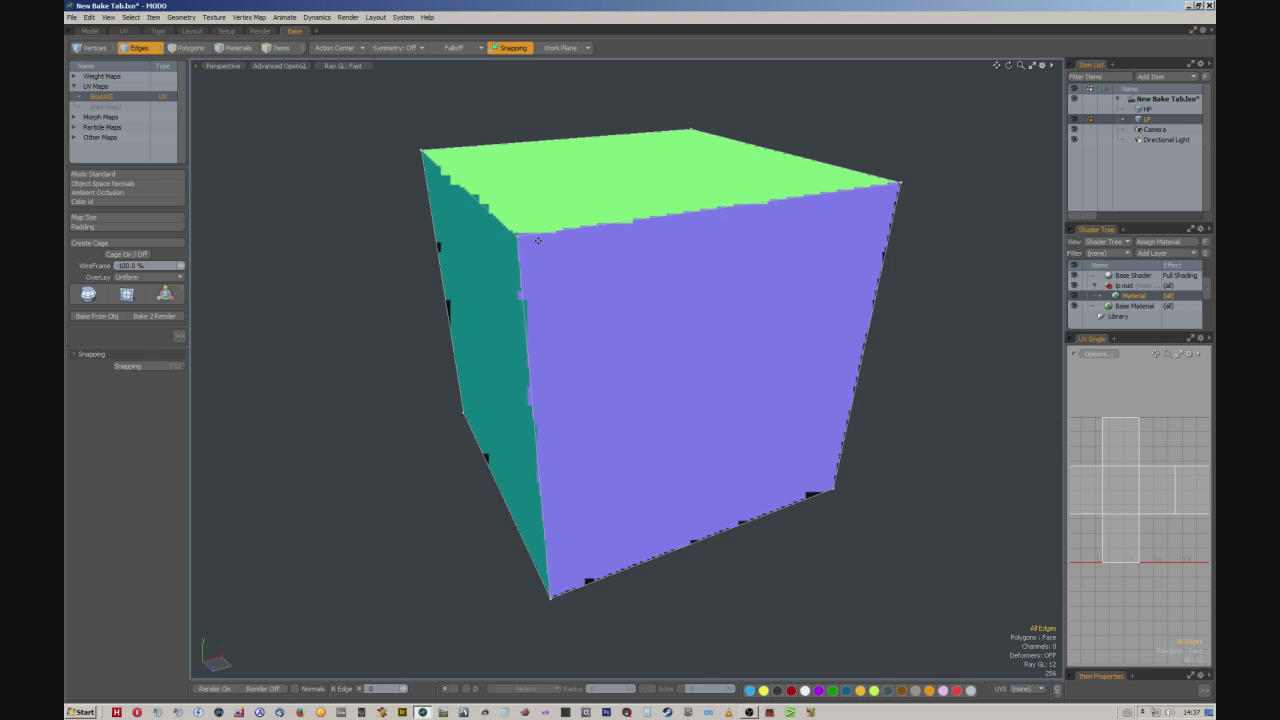
# Enable curve rendering for the LP mesh and create a line along the vertical edge between the teal and blue faces
pyautogui.click(454, 689)
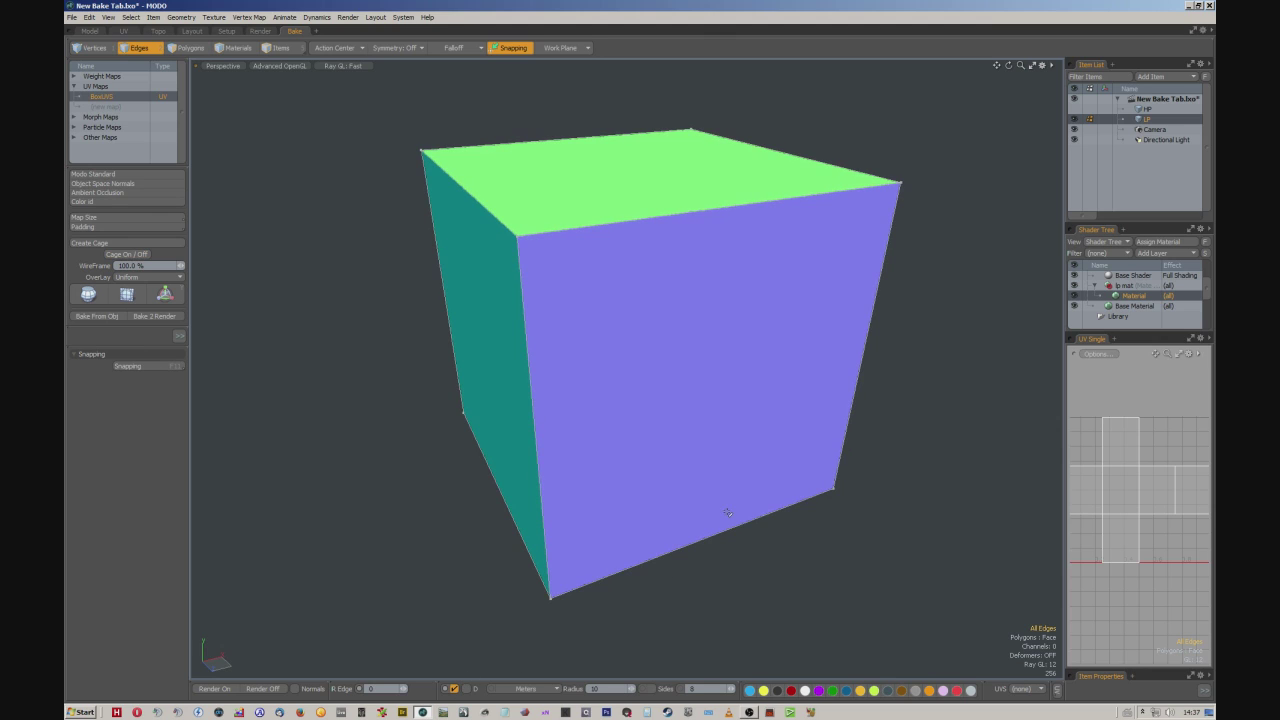
pyautogui.press('1')
pyautogui.click(518, 237)
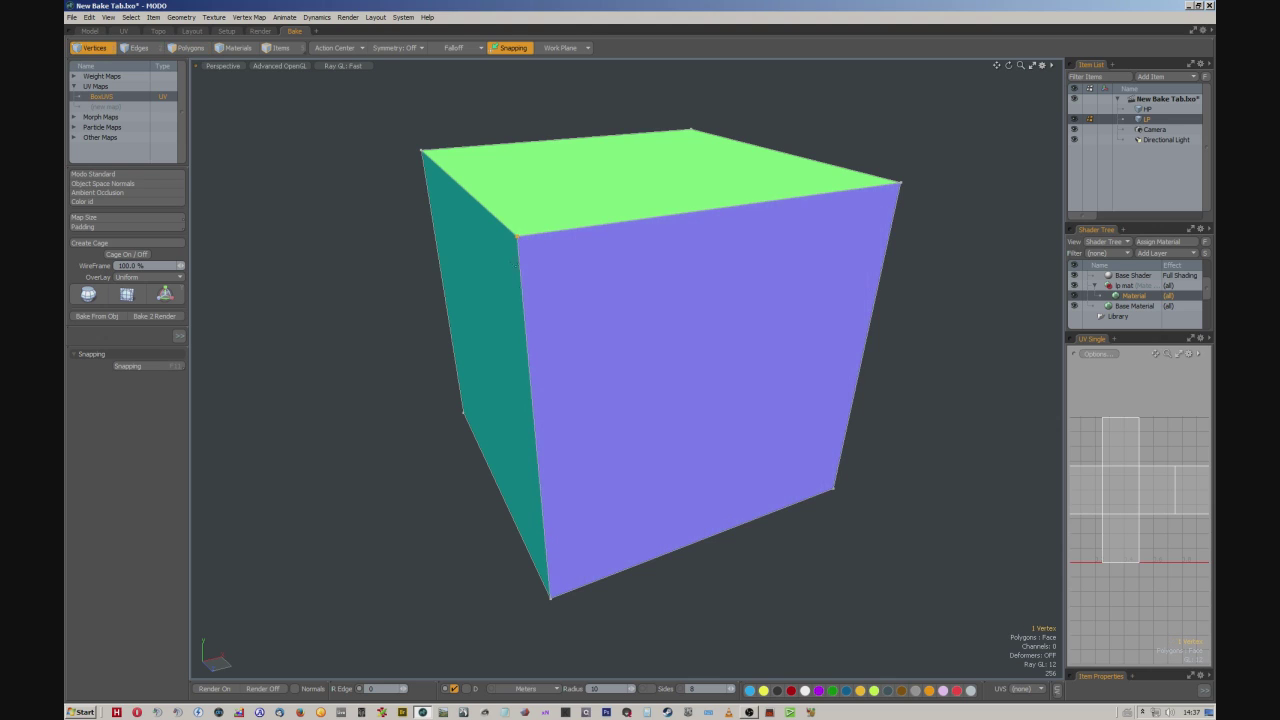
pyautogui.keyDown('shift'); pyautogui.click(550, 600); pyautogui.keyUp('shift')
pyautogui.press('b')
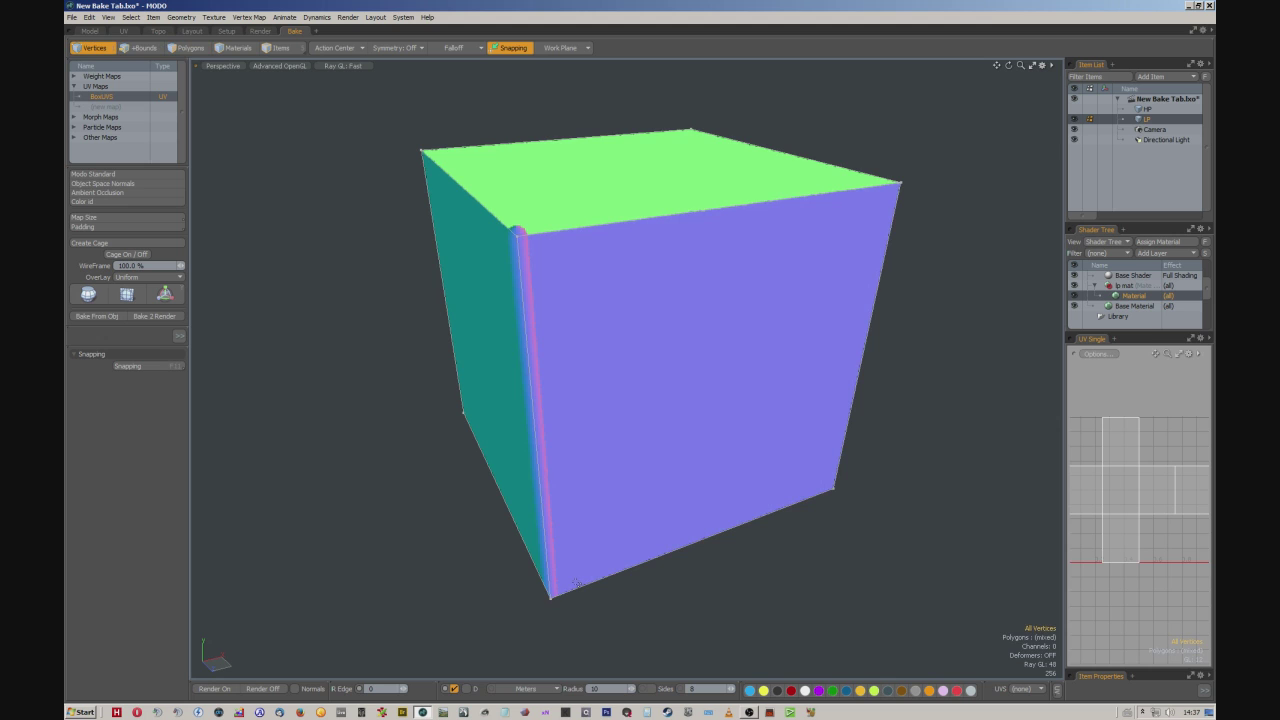
# Create a line between the two upper corner vertices of the blue face
pyautogui.keyDown('alt'); pyautogui.moveTo(615, 390); pyautogui.dragTo(581, 374); pyautogui.keyUp('alt')
pyautogui.press('x')
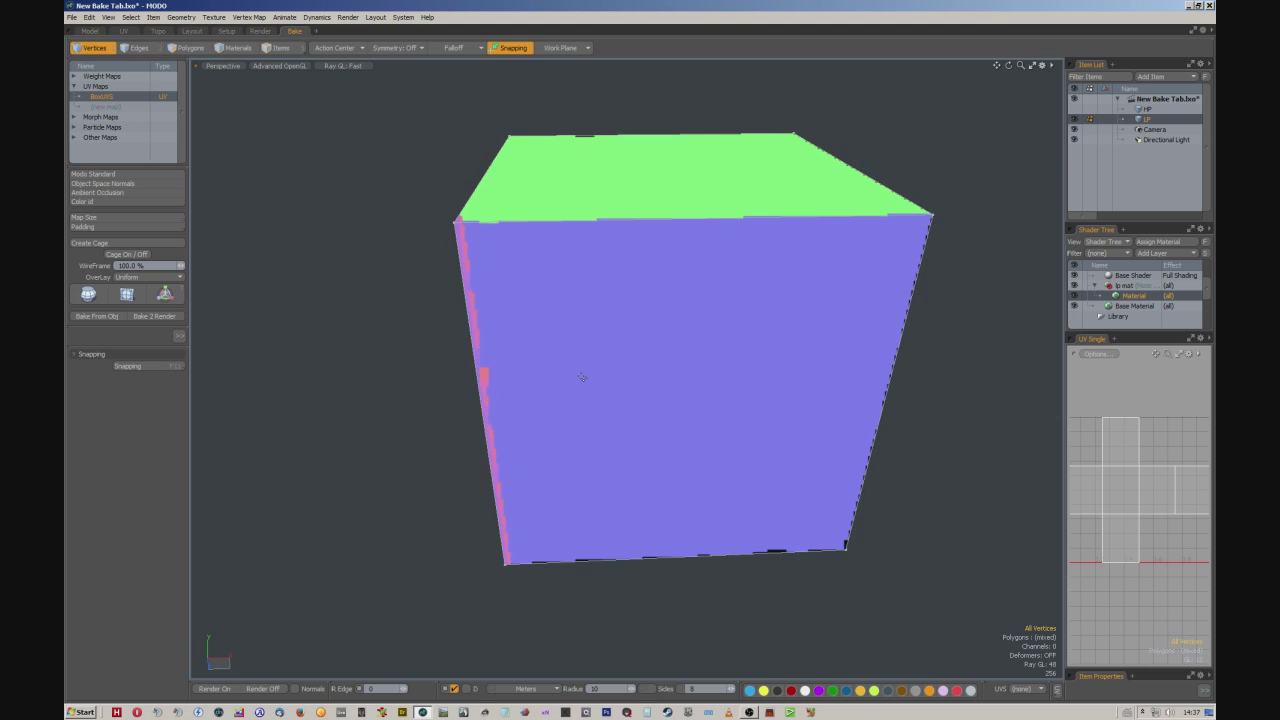
pyautogui.click(456, 220)
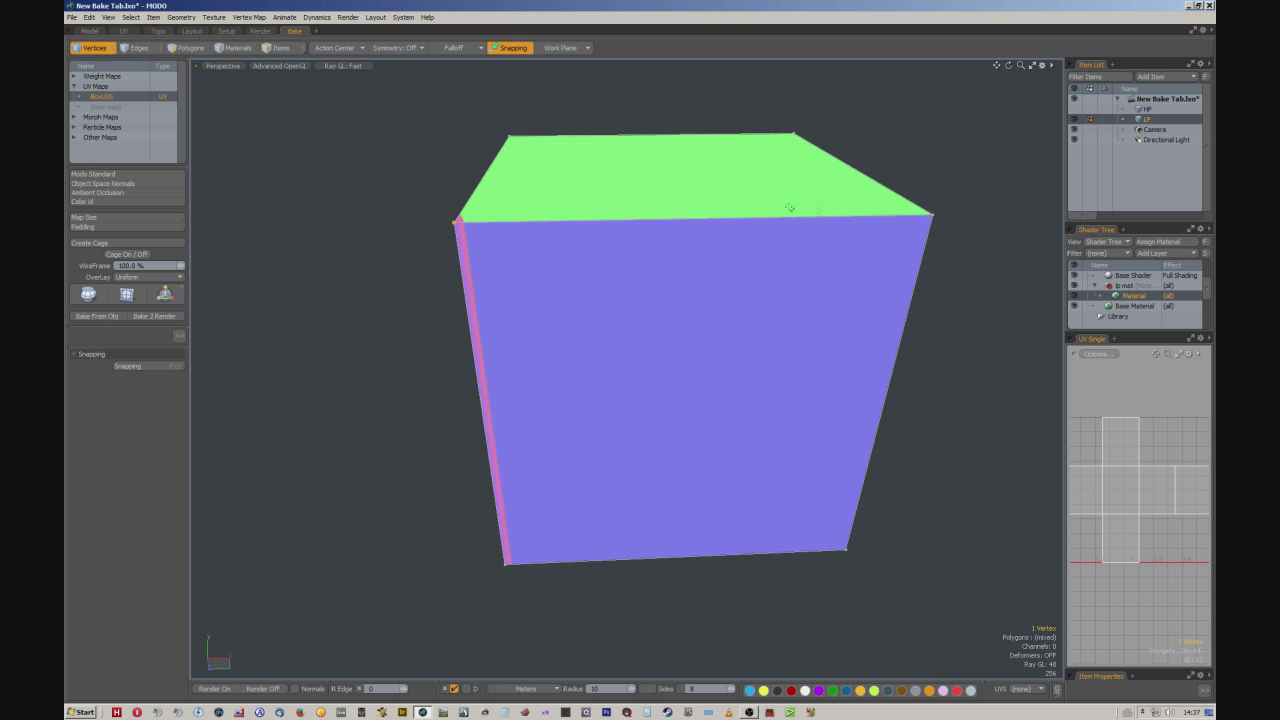
pyautogui.keyDown('shift'); pyautogui.click(932, 215); pyautogui.keyUp('shift')
pyautogui.press('ctrl')
pyautogui.hotkey('ctrl', 'z')
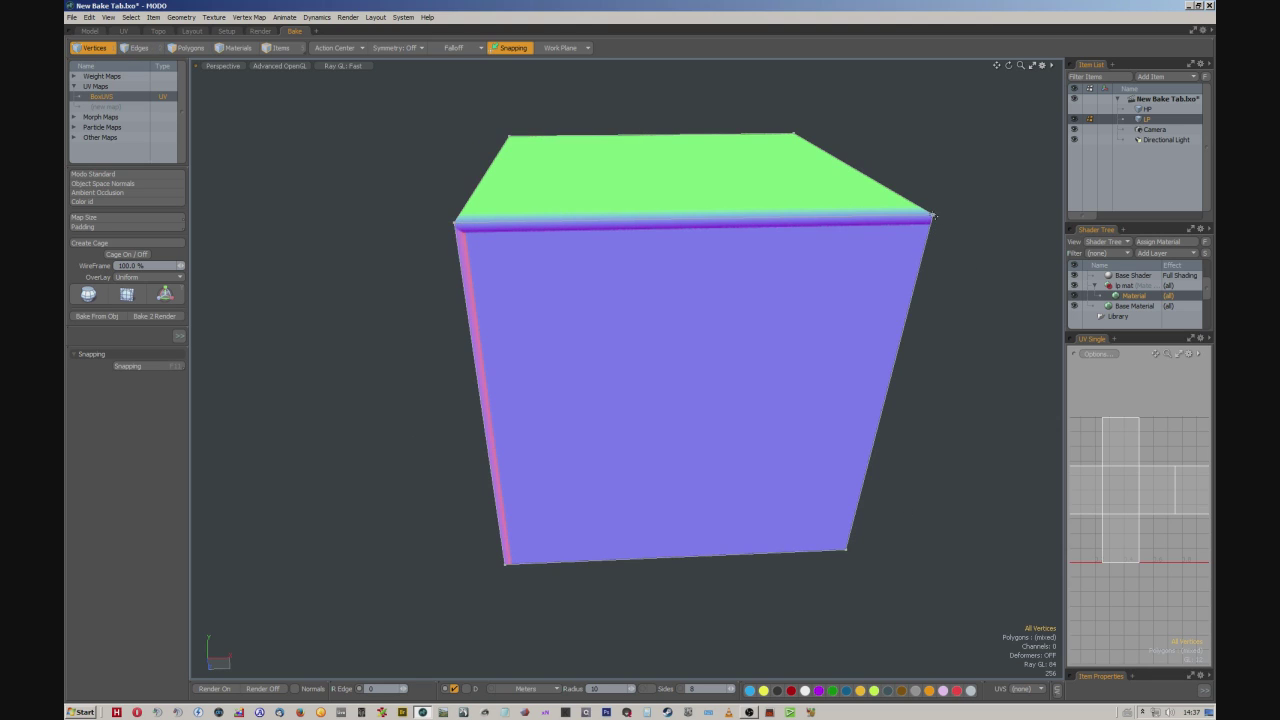
# Create lines along the blue face's other vertical edge and its lower edge to complete the outline
pyautogui.click(932, 215)
pyautogui.keyDown('shift'); pyautogui.click(847, 550); pyautogui.keyUp('shift')
pyautogui.click(781, 331)
pyautogui.keyDown('alt'); pyautogui.moveTo(740, 399); pyautogui.dragTo(511, 585); pyautogui.keyUp('alt')
pyautogui.click(507, 581)
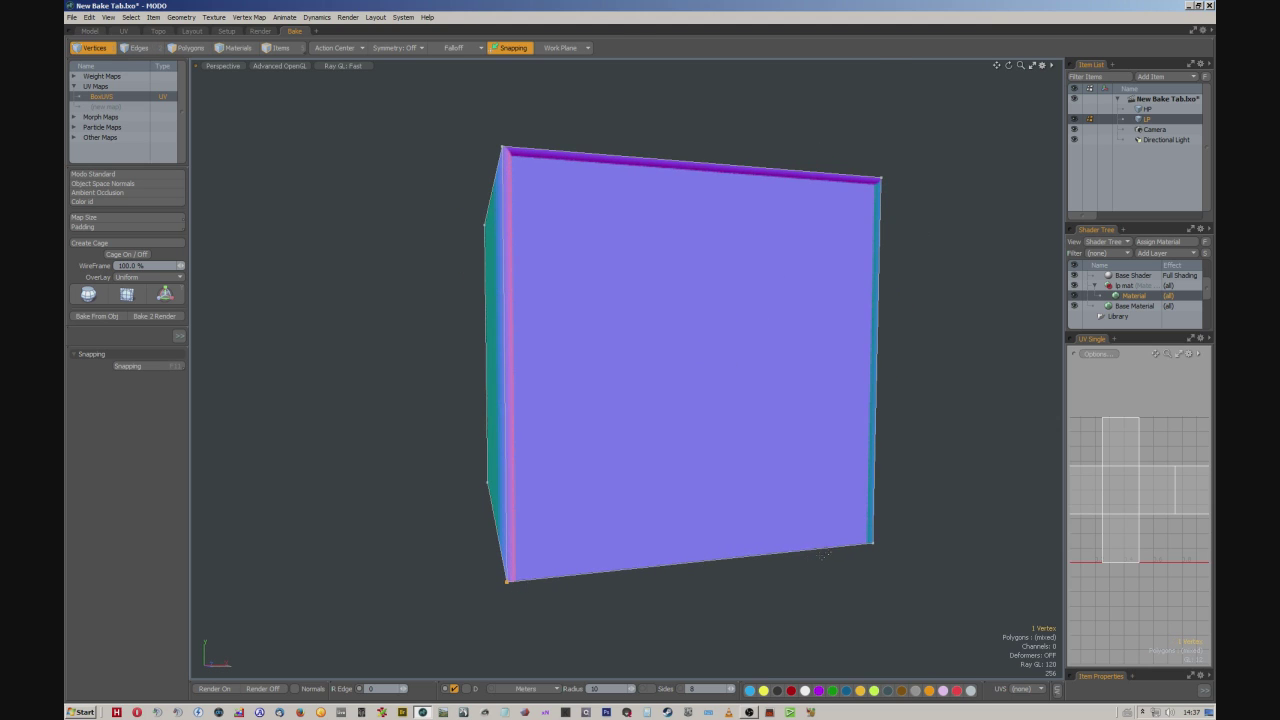
pyautogui.keyDown('shift'); pyautogui.click(874, 546); pyautogui.keyUp('shift')
pyautogui.press('ctrl')
pyautogui.keyDown('alt'); pyautogui.moveTo(893, 531); pyautogui.dragTo(870, 178); pyautogui.keyUp('alt')
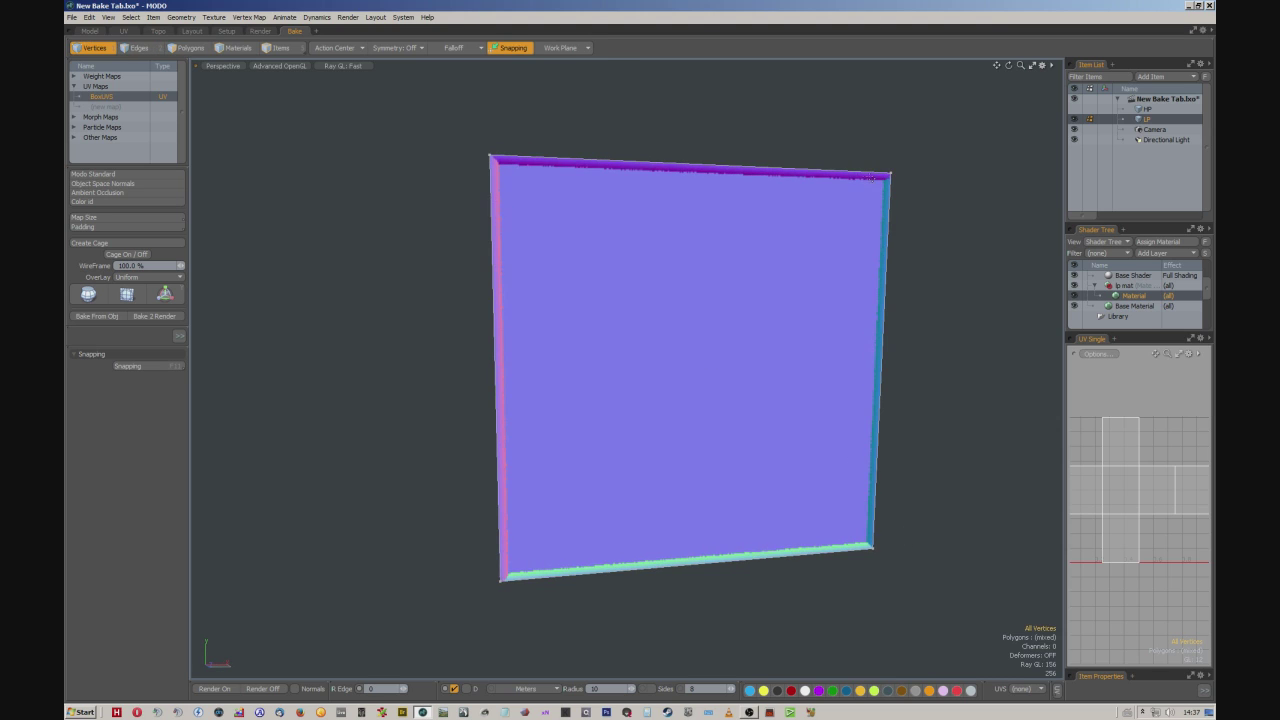
# Create a diagonal line across the blue face between its upper-right and lower-left vertices
pyautogui.click(890, 175)
pyautogui.keyDown('shift'); pyautogui.click(502, 578); pyautogui.keyUp('shift')
pyautogui.press('p')
pyautogui.keyDown('alt'); pyautogui.moveTo(680, 260); pyautogui.dragTo(760, 340); pyautogui.keyUp('alt')
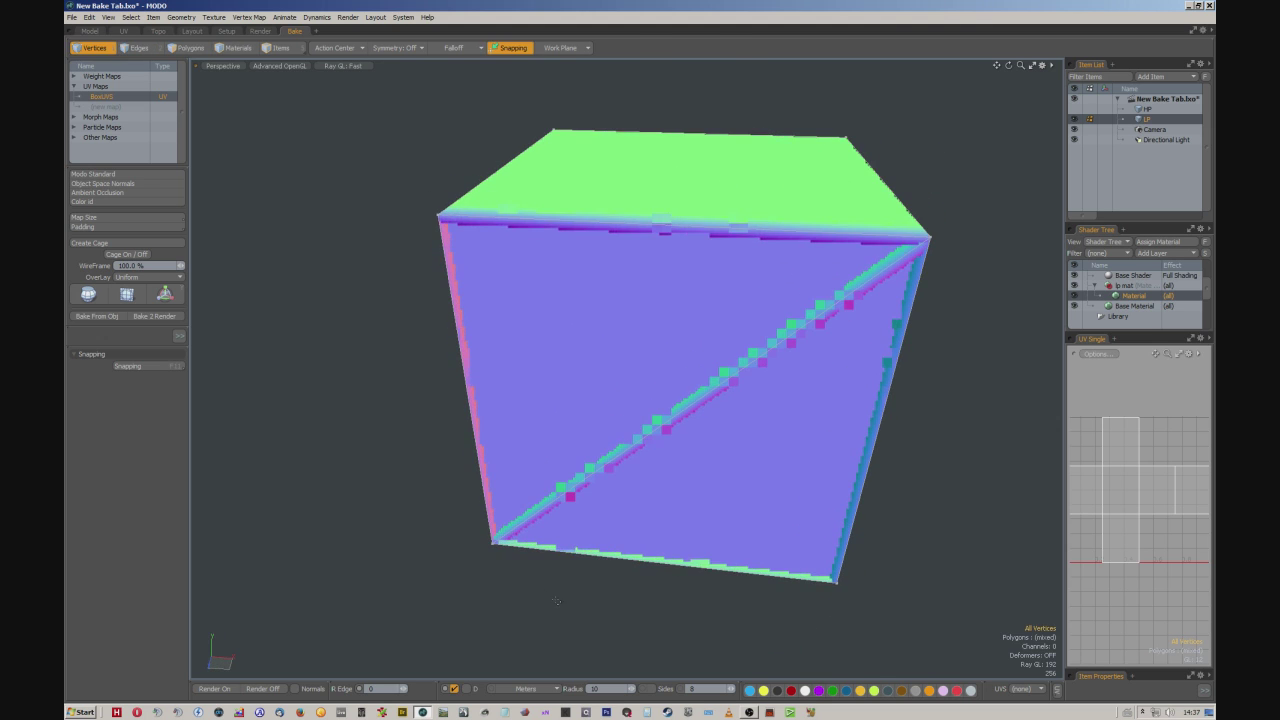
pyautogui.keyDown('alt'); pyautogui.moveTo(715, 444); pyautogui.dragTo(724, 330); pyautogui.keyUp('alt')
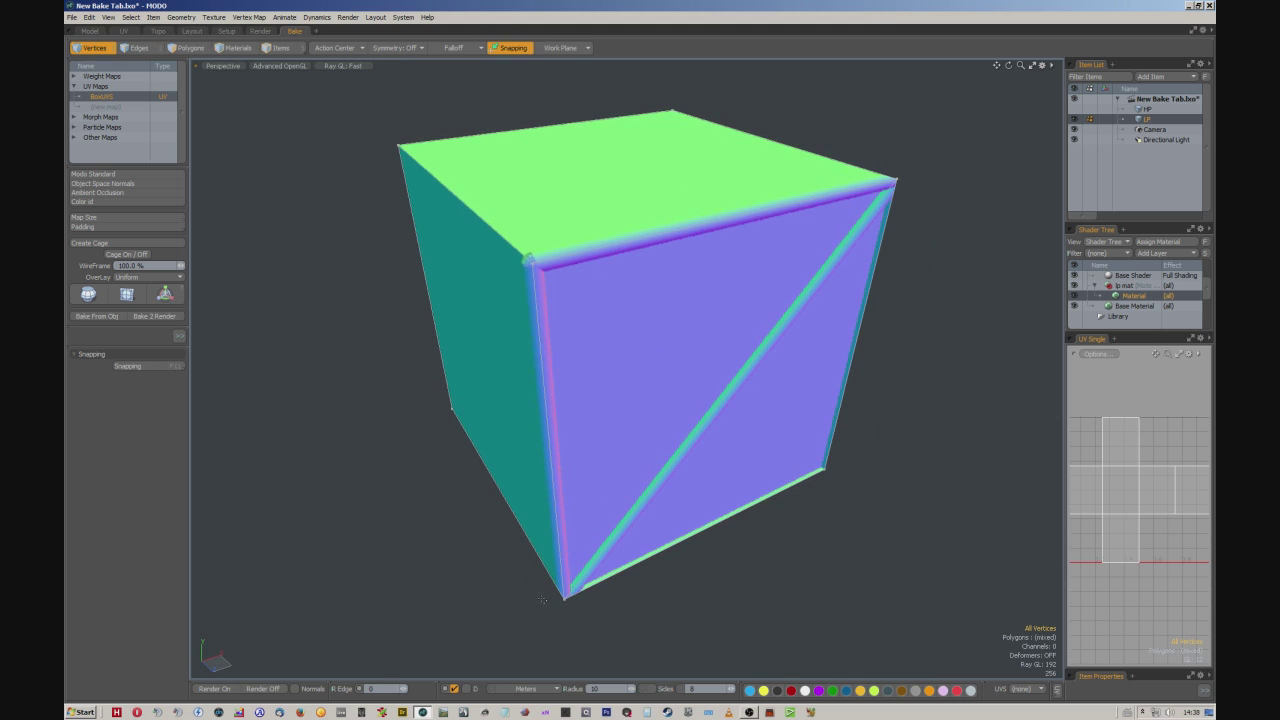
# Try render curve radius values of 5 and 1 on the lines of the LP mesh
pyautogui.click(591, 688)
pyautogui.write('5')
pyautogui.press('Return')
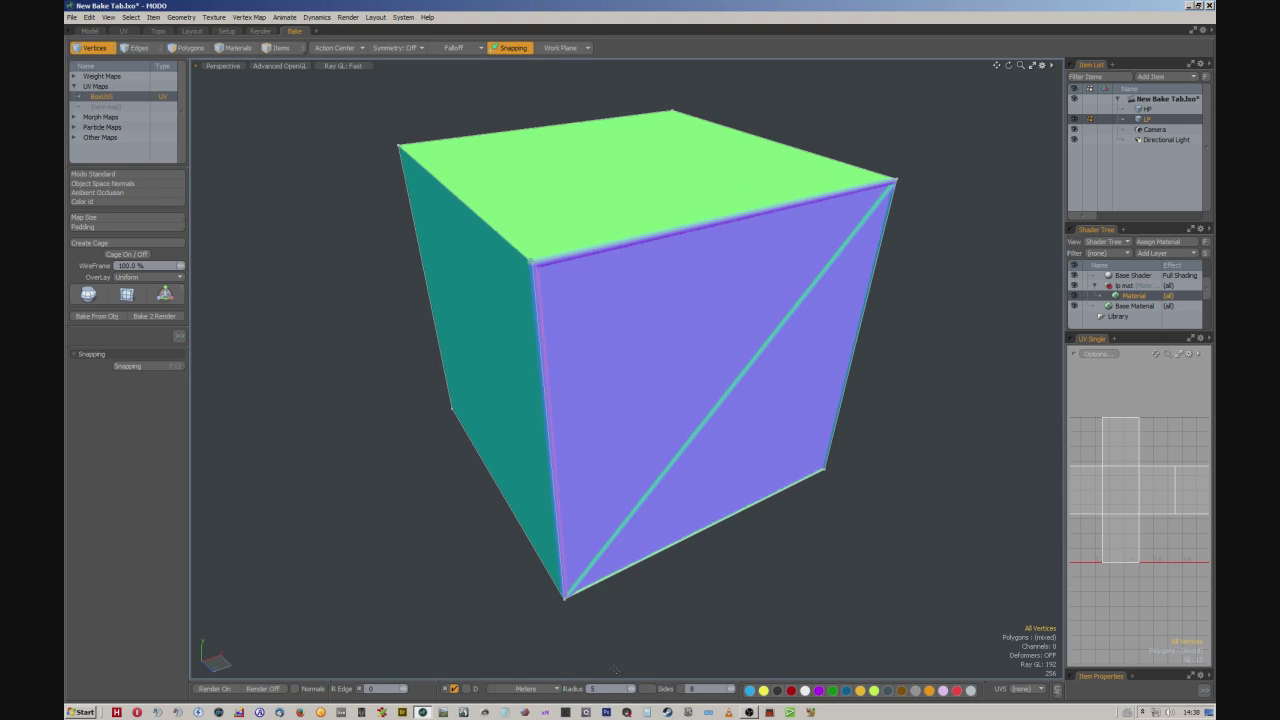
pyautogui.click(589, 688)
pyautogui.write('1')
pyautogui.press('Return')
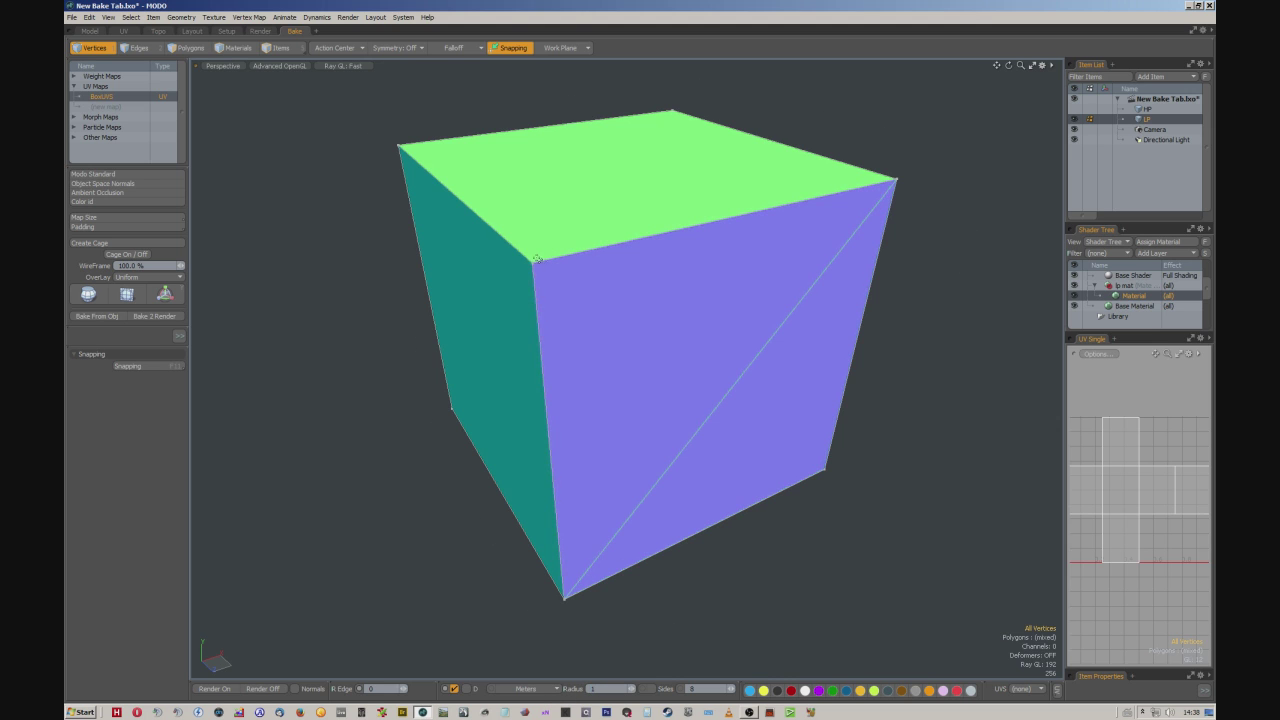
# Examine the thin lines up close, and try render curve radius values of 10 and 50
pyautogui.scroll(6, 540, 265)
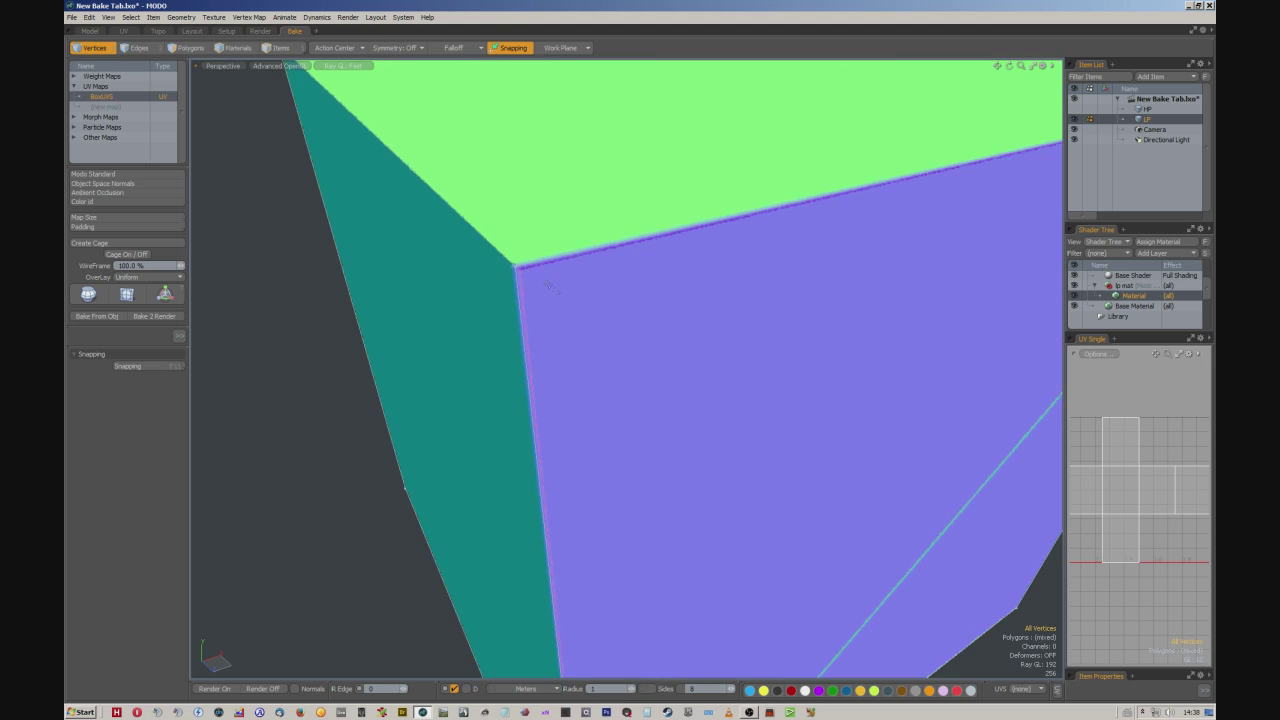
pyautogui.scroll(-5, 540, 283)
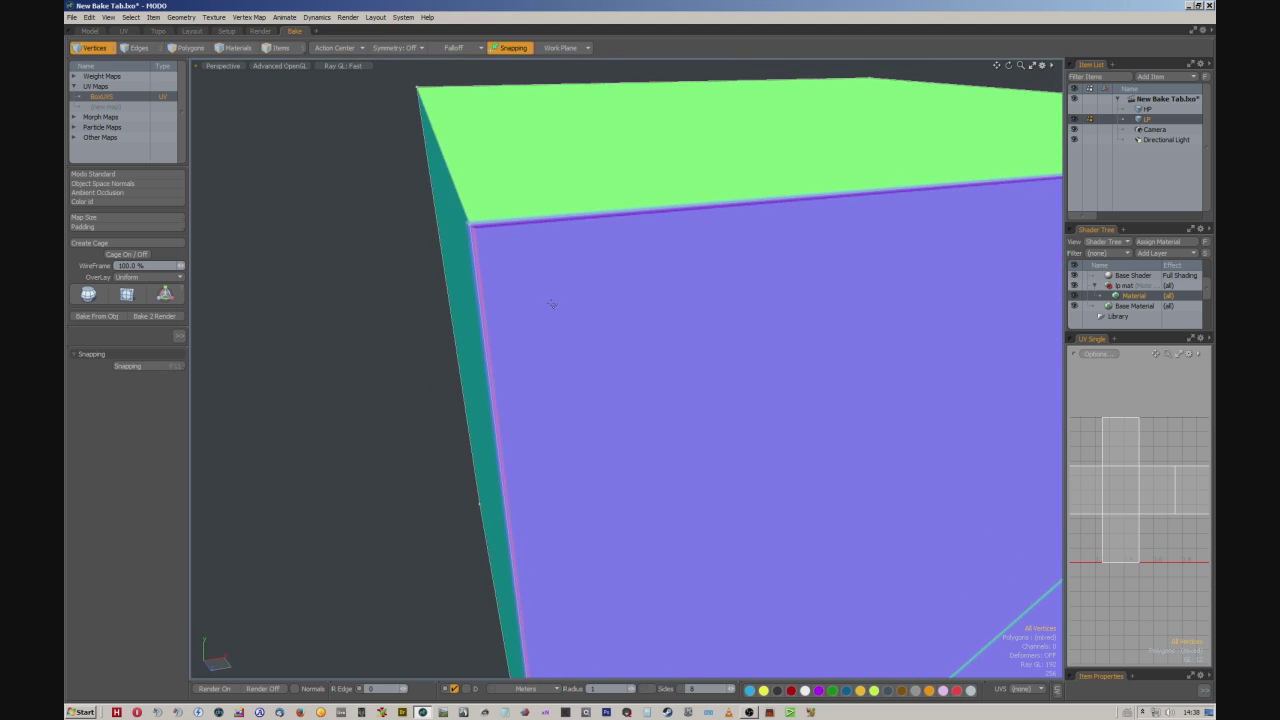
pyautogui.scroll(-2, 565, 306)
pyautogui.scroll(-5, 685, 353)
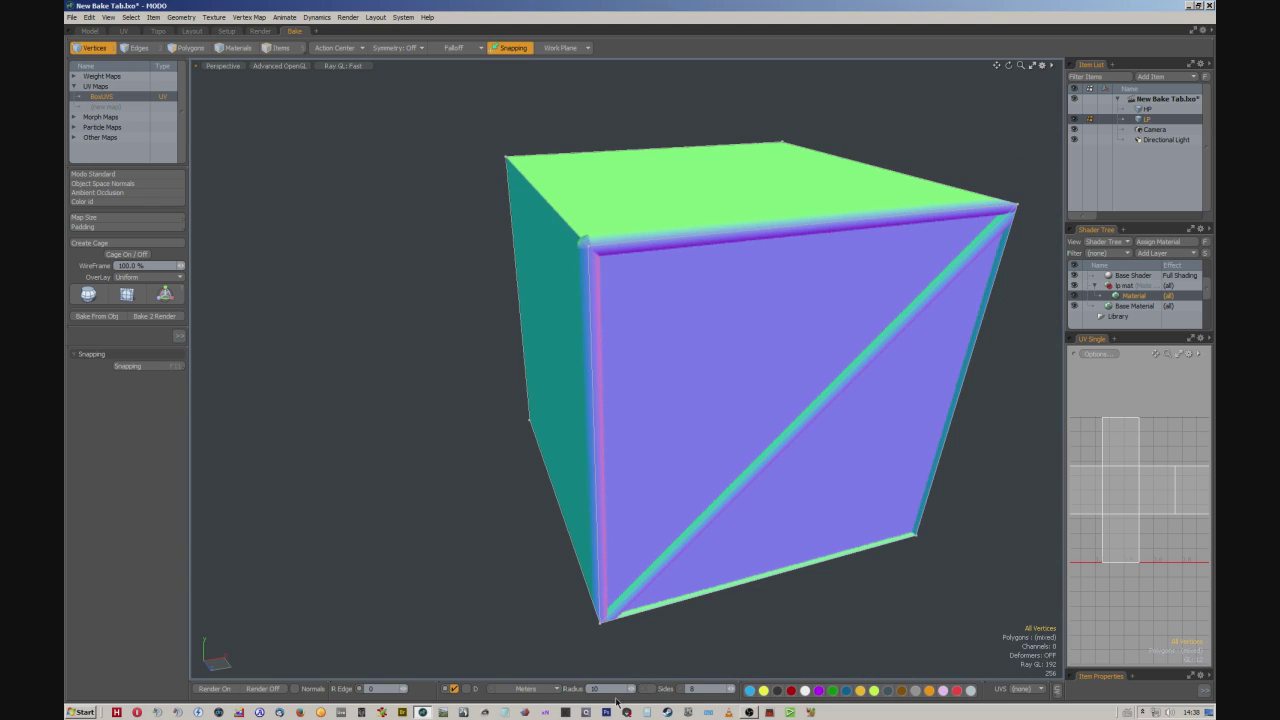
pyautogui.click(600, 689)
pyautogui.write('50')
pyautogui.press('Return')
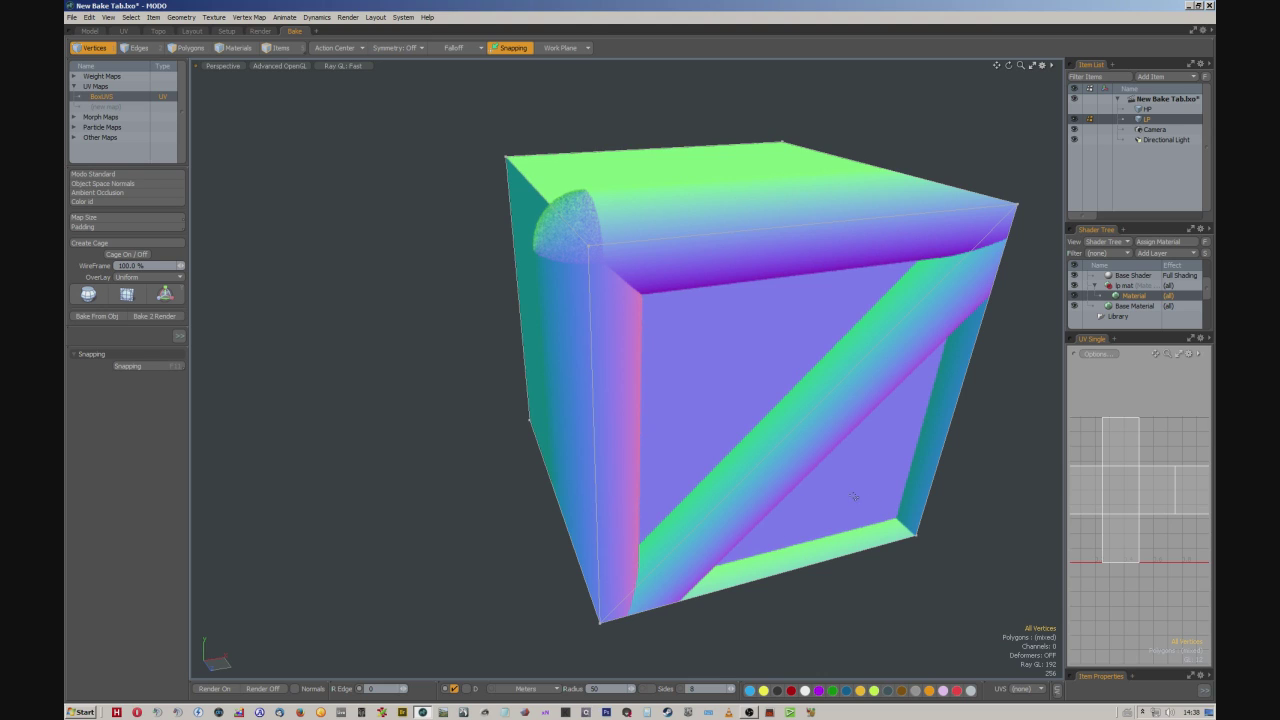
# Set the render curve radius to 5 and view the cube's lined face and top together
pyautogui.click(609, 689)
pyautogui.write('5')
pyautogui.press('Return')
pyautogui.moveTo(640, 450)
pyautogui.keyDown('alt'); pyautogui.mouseDown()
pyautogui.moveTo(690, 385)
pyautogui.moveTo(621, 356)
pyautogui.mouseUp(); pyautogui.keyUp('alt')
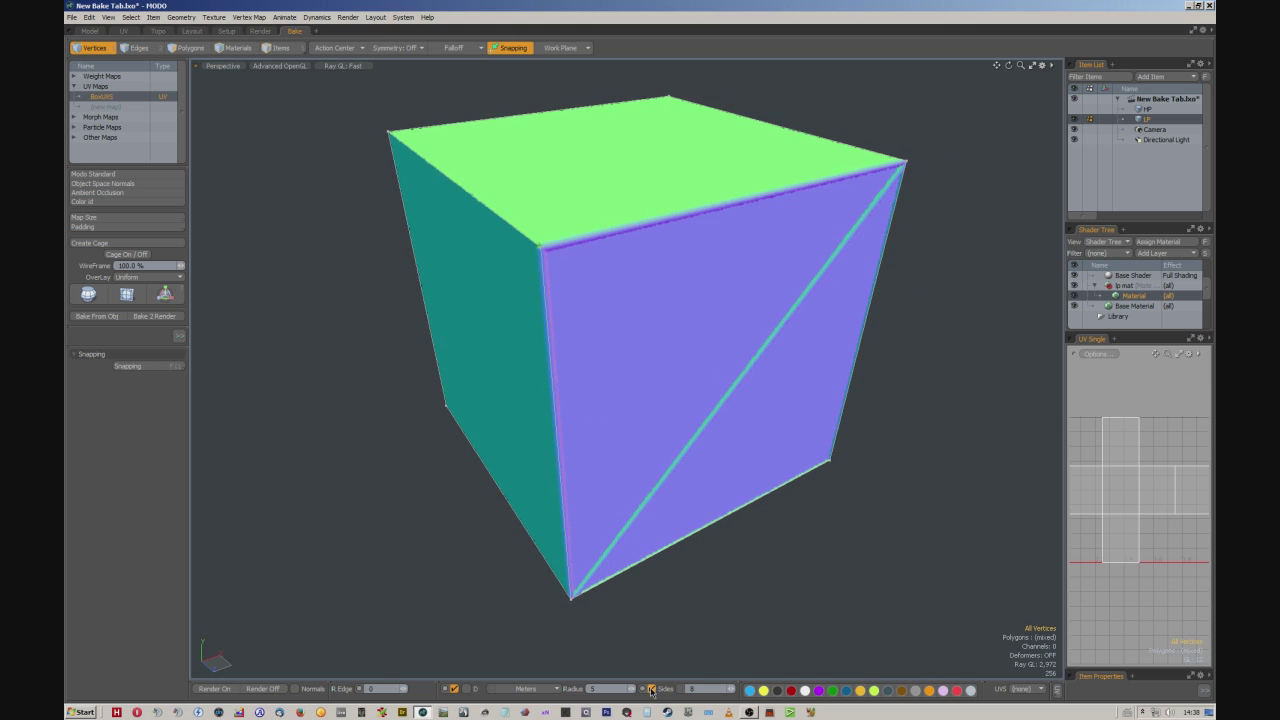
# Examine the rendered curves along the blue face's edges and diagonal, both close up and with the whole cube in view
pyautogui.scroll(5, 535, 243)
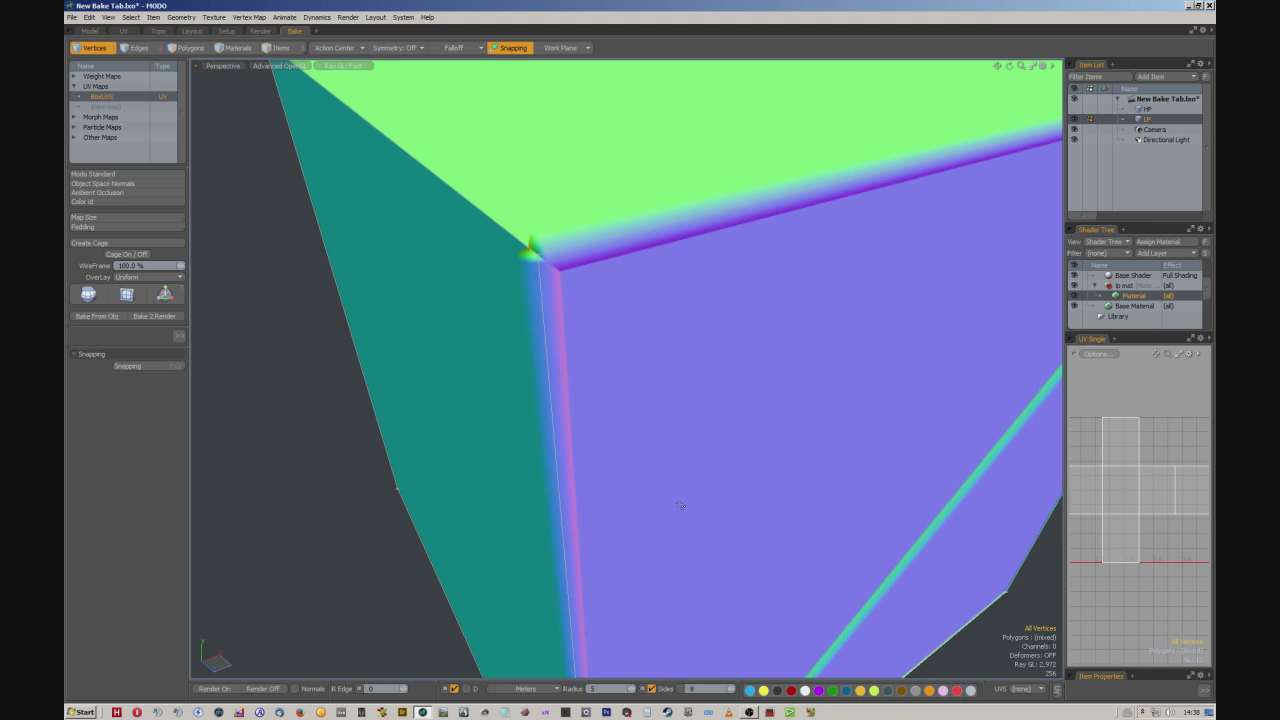
pyautogui.scroll(-3, 679, 505)
pyautogui.scroll(2, 646, 426)
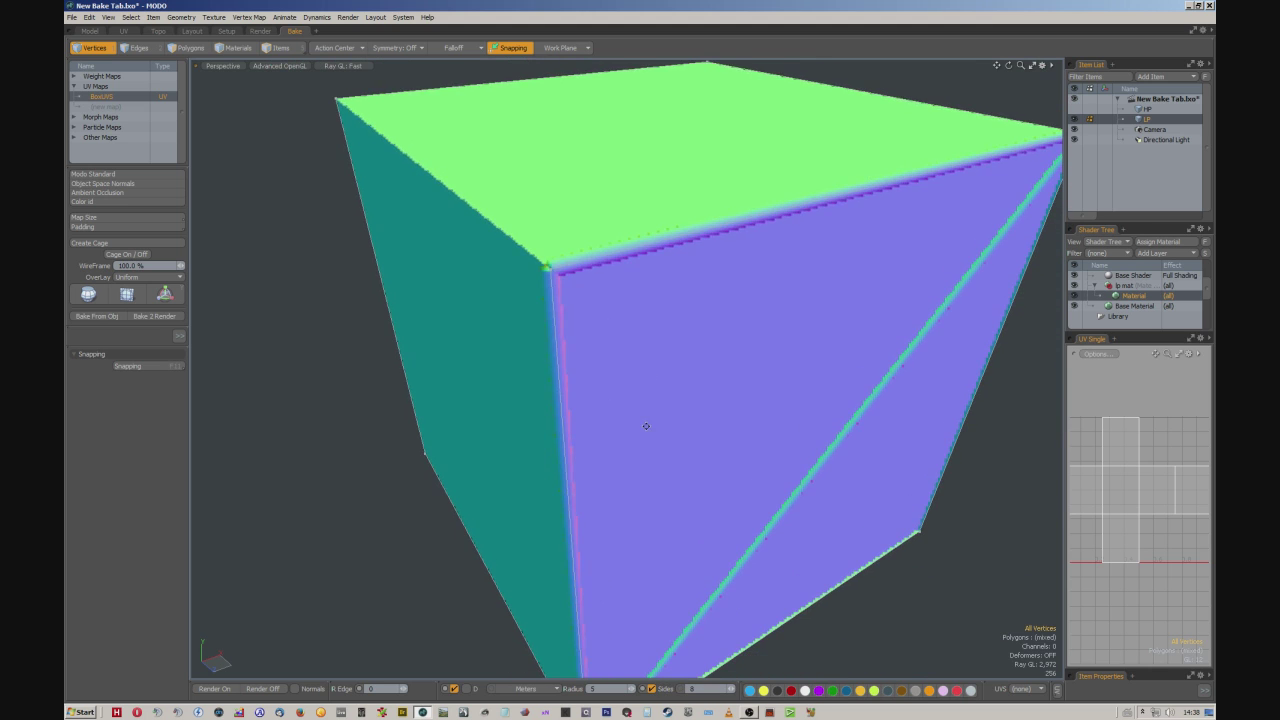
pyautogui.scroll(-3, 646, 426)
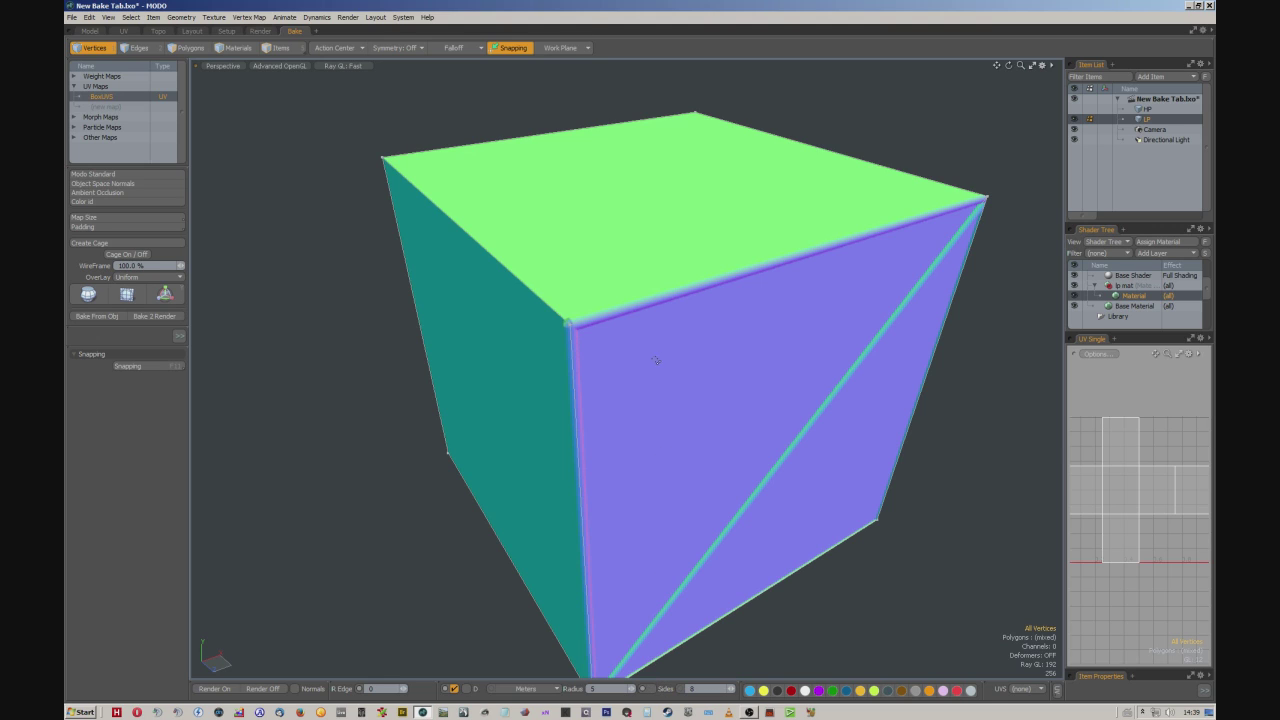
pyautogui.scroll(-3, 638, 387)
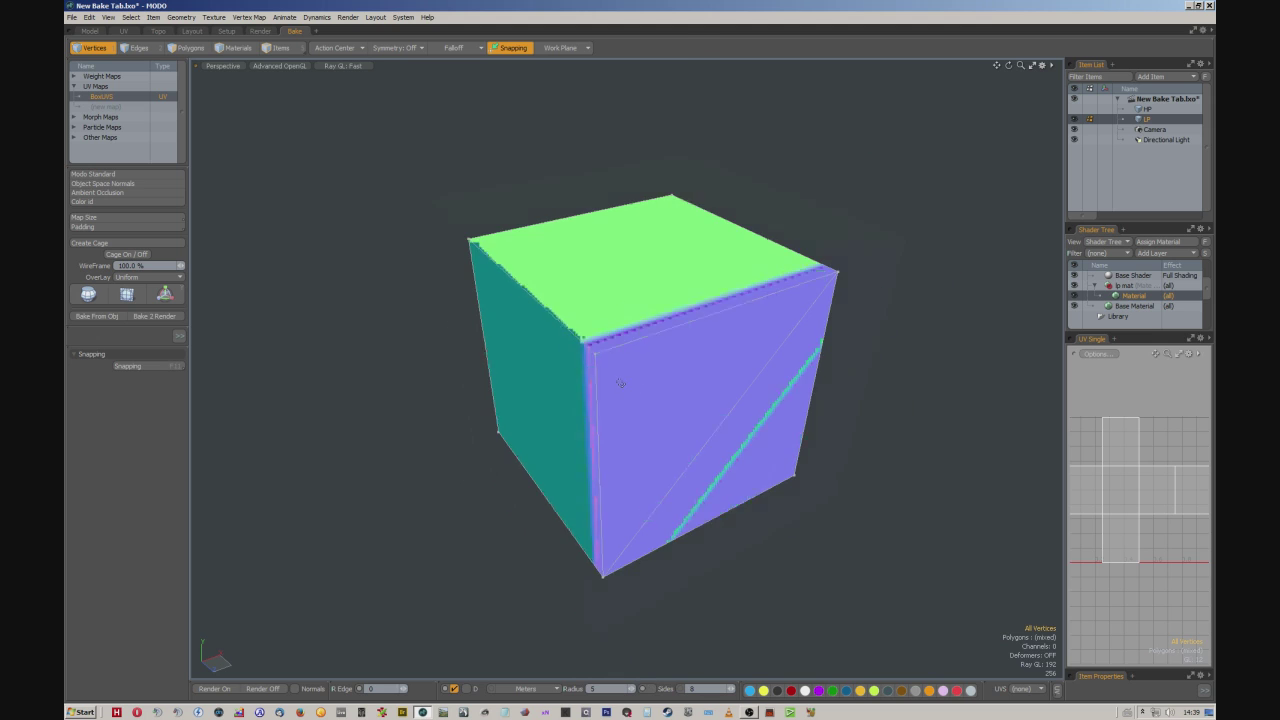
pyautogui.keyDown('alt'); pyautogui.moveTo(637, 418); pyautogui.dragTo(614, 380); pyautogui.keyUp('alt')
pyautogui.press('x')
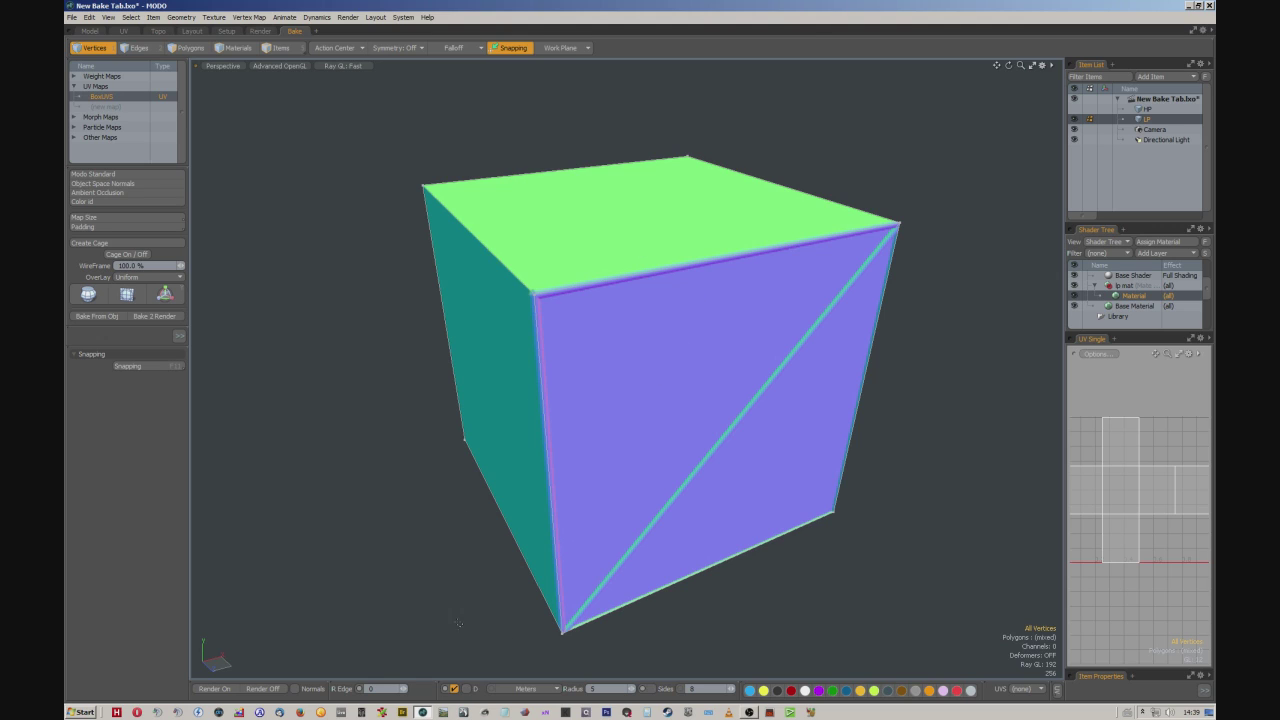
# Switch the LP mesh's render curves off and on again to compare the blue face with and without them
pyautogui.click(466, 689)
pyautogui.click(466, 689)
pyautogui.click(454, 688)
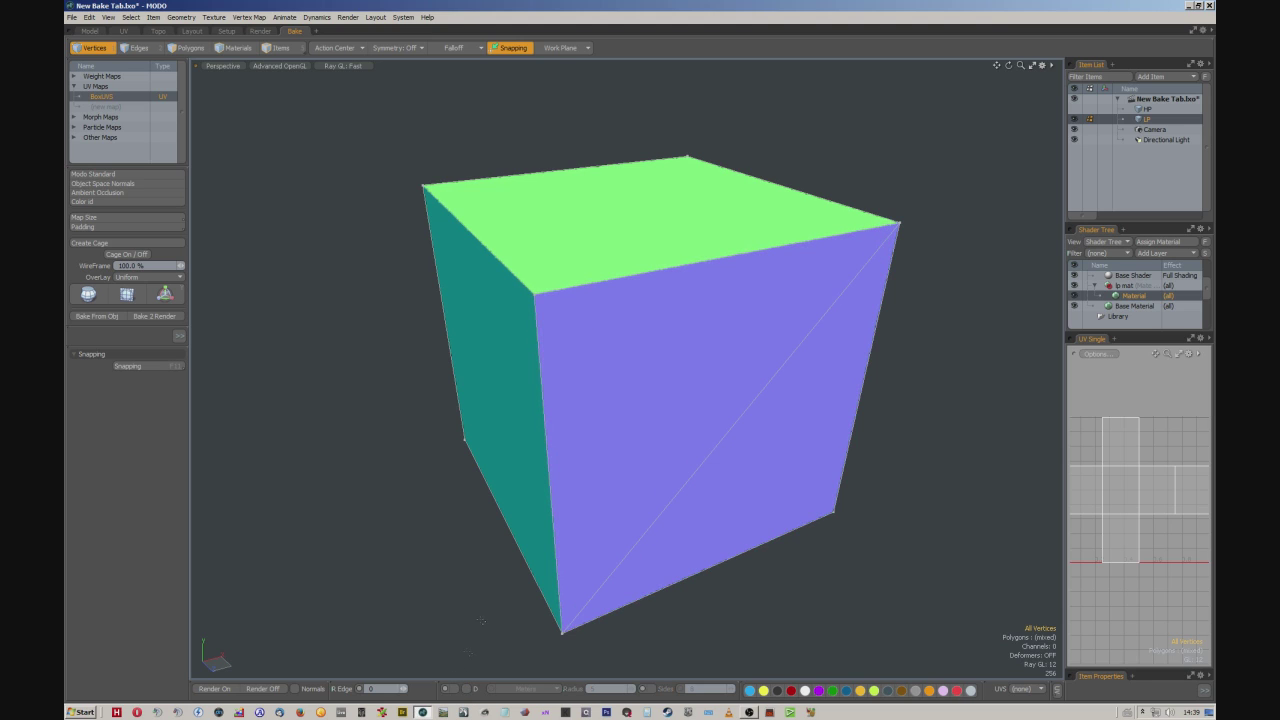
pyautogui.click(454, 688)
pyautogui.moveTo(790, 333)
pyautogui.keyDown('ctrl'); pyautogui.keyDown('alt'); pyautogui.mouseDown()
pyautogui.moveTo(647, 287)
pyautogui.moveTo(629, 263)
pyautogui.moveTo(660, 296)
pyautogui.moveTo(637, 304)
pyautogui.mouseUp(); pyautogui.keyUp('alt'); pyautogui.keyUp('ctrl')
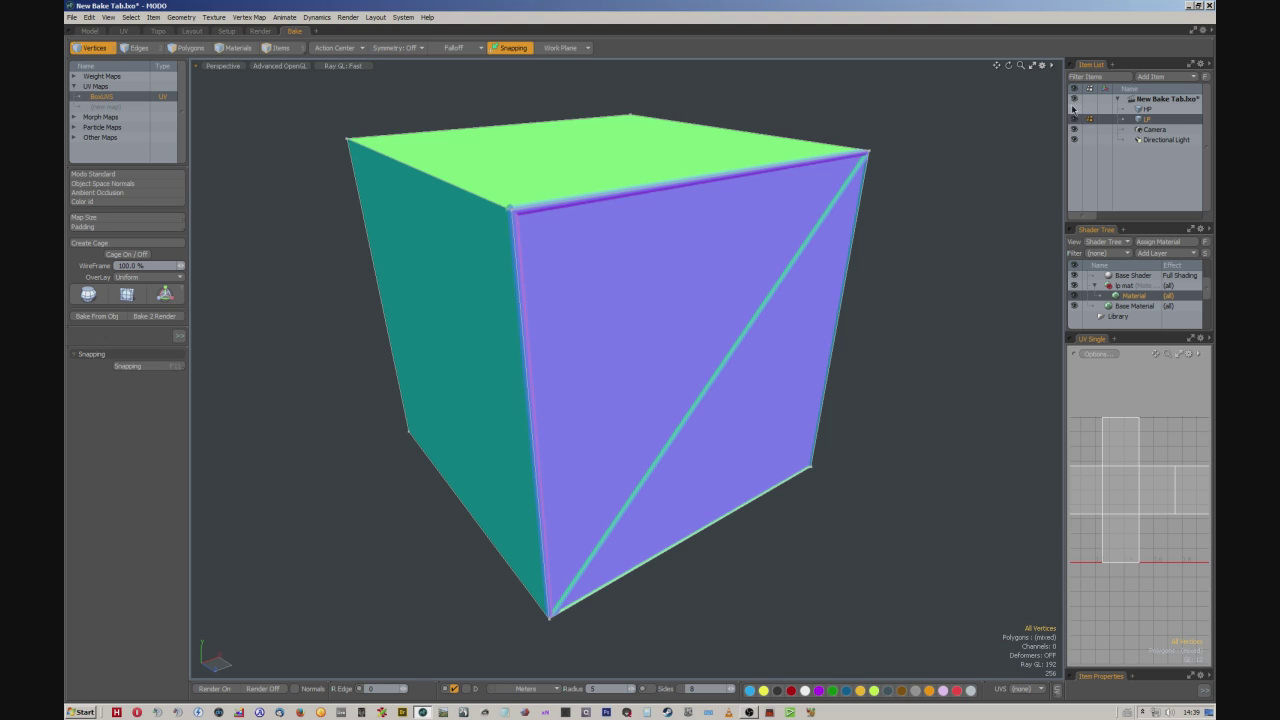
# Apply the Ambient Occlusion bake preset and enable its output in the preview with the LP mesh selected
pyautogui.click(143, 193)
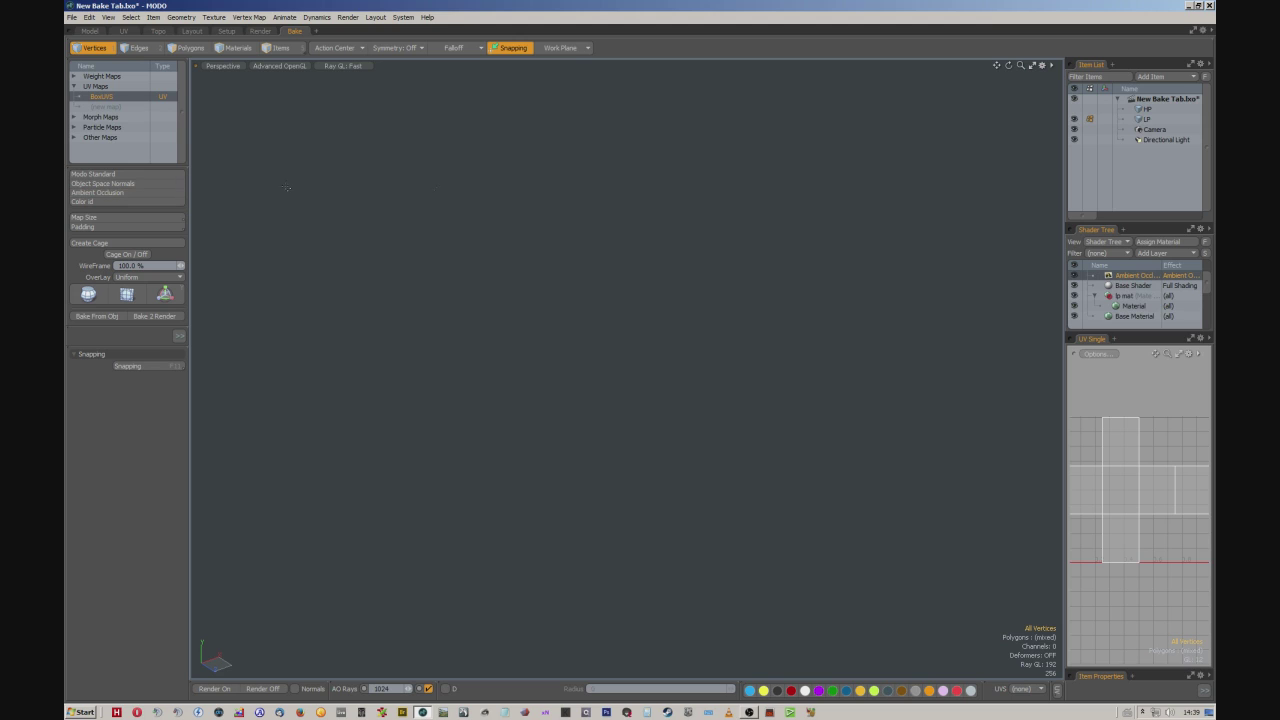
pyautogui.click(1140, 119)
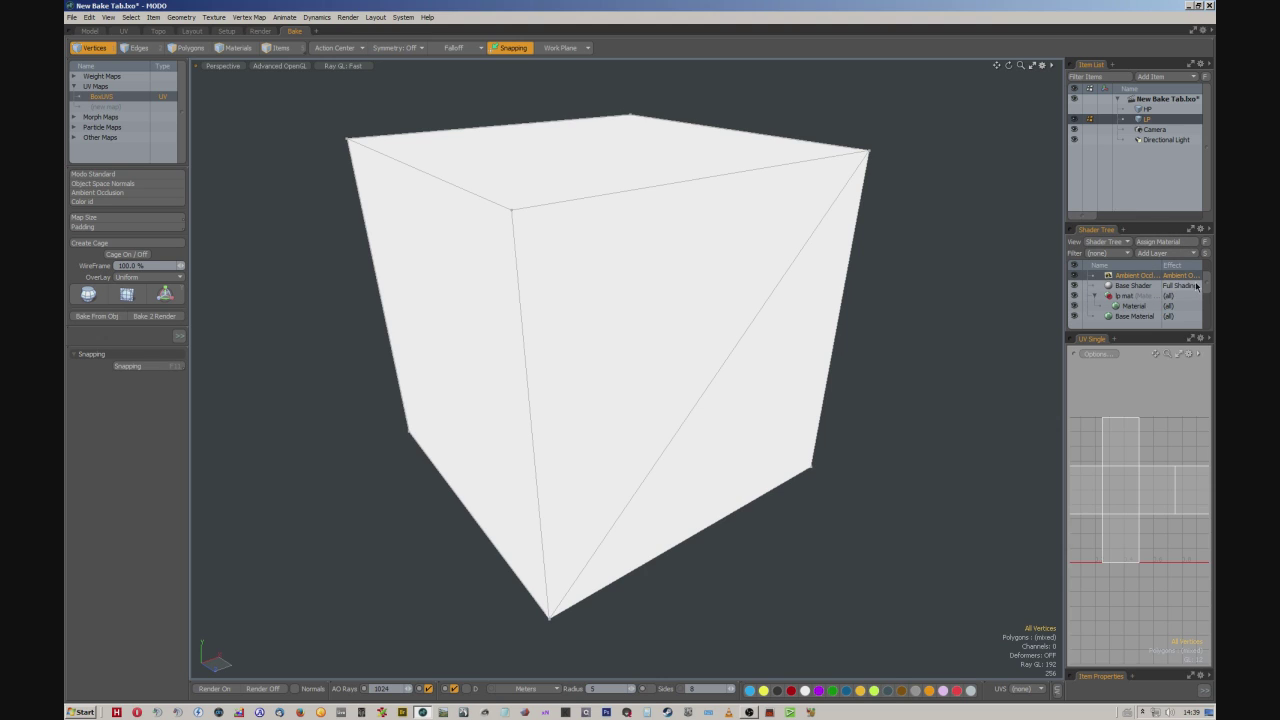
pyautogui.scroll(2, 1207, 286)
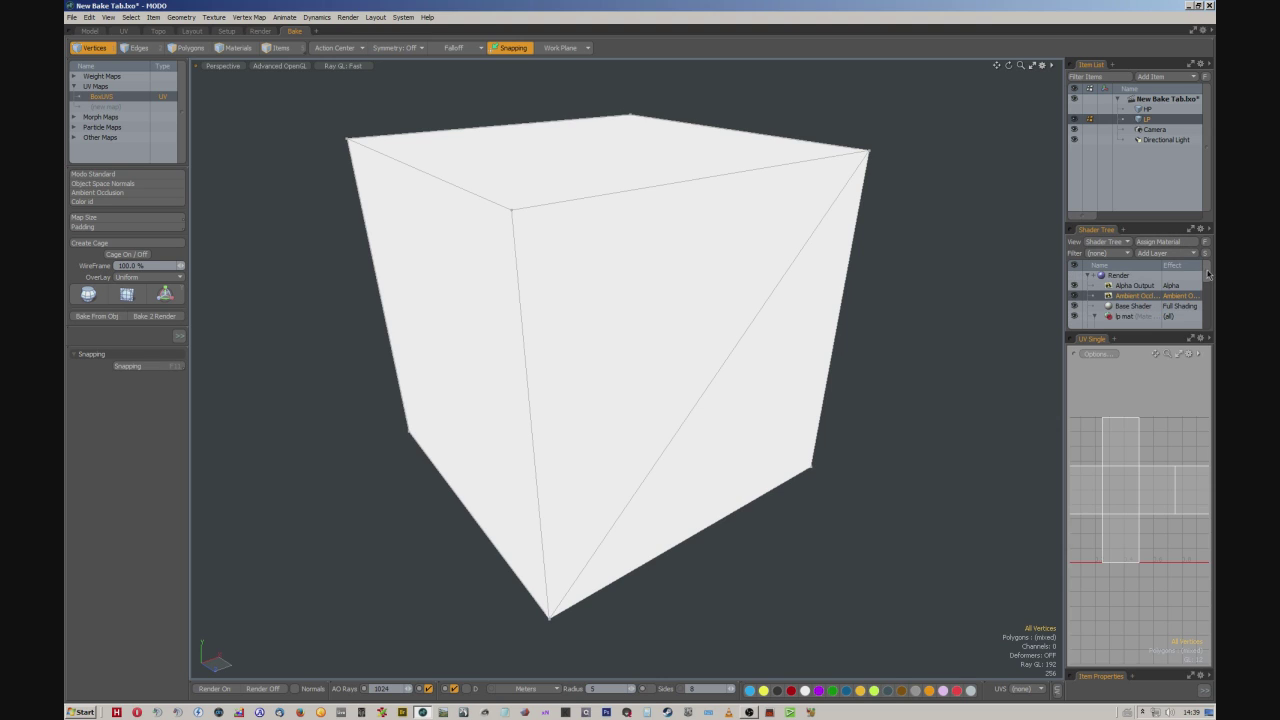
pyautogui.click(1075, 295)
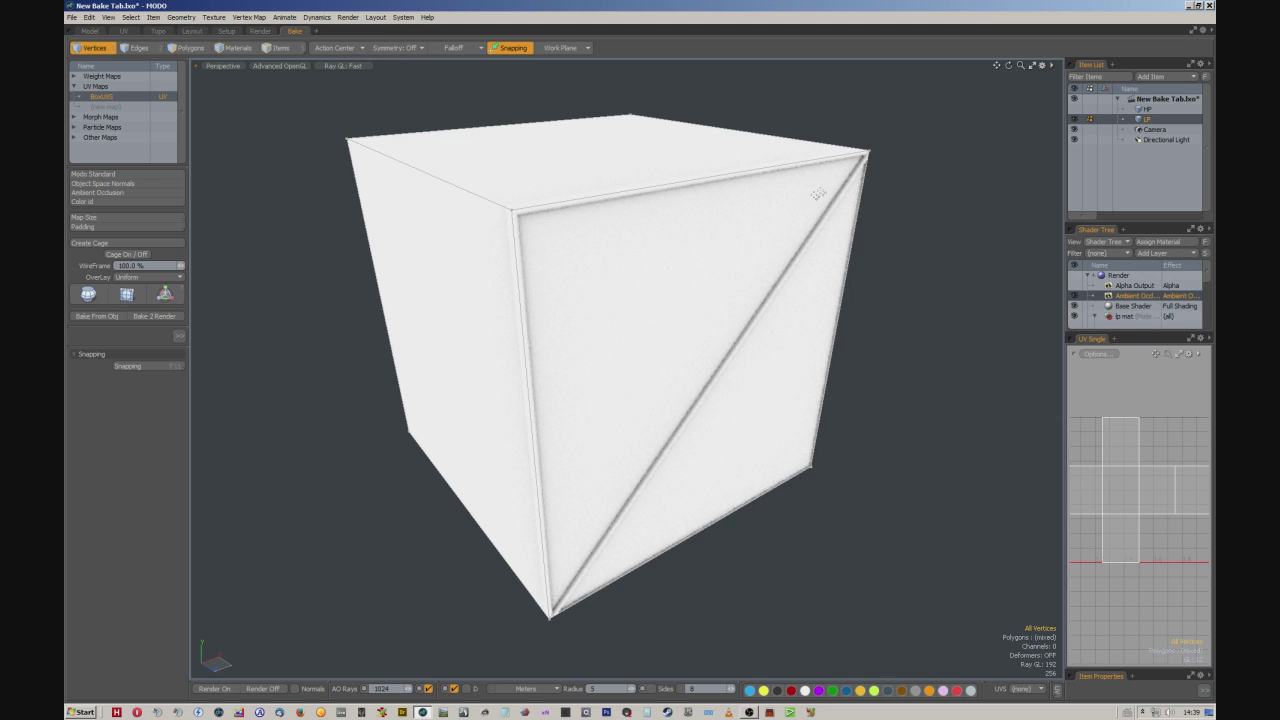
# Set the LP mesh's render curve radius to 2, view the lined face's occlusion, and turn the render curves off
pyautogui.keyDown('ctrl'); pyautogui.keyDown('alt'); pyautogui.moveTo(648, 275); pyautogui.dragTo(484, 241); pyautogui.keyUp('alt'); pyautogui.keyUp('ctrl')
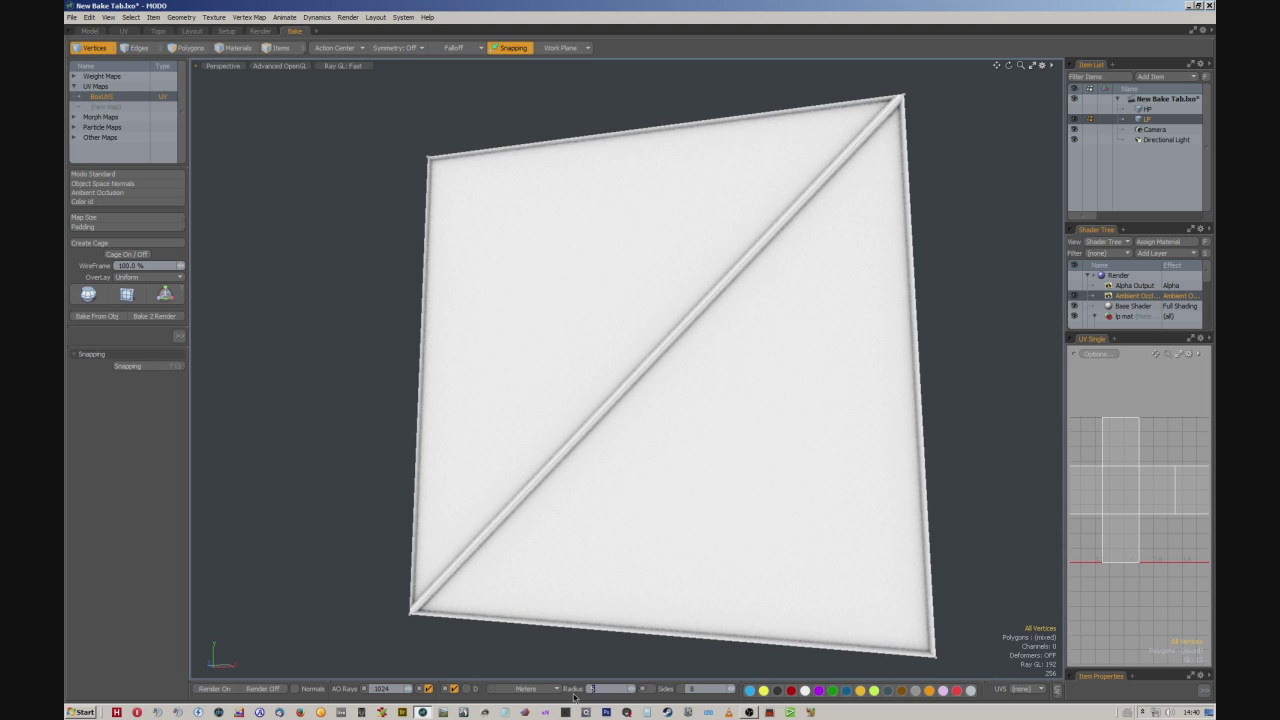
pyautogui.write('2')
pyautogui.press('Return')
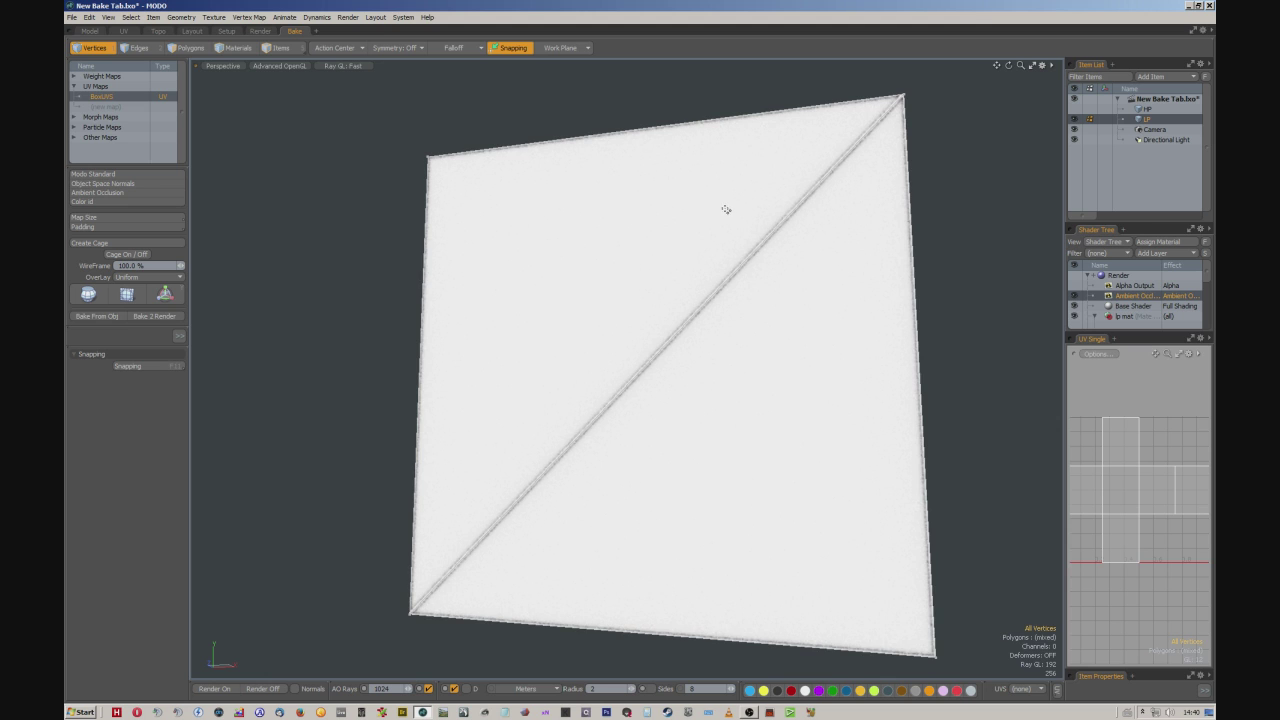
pyautogui.keyDown('alt'); pyautogui.moveTo(726, 209); pyautogui.dragTo(675, 166); pyautogui.keyUp('alt')
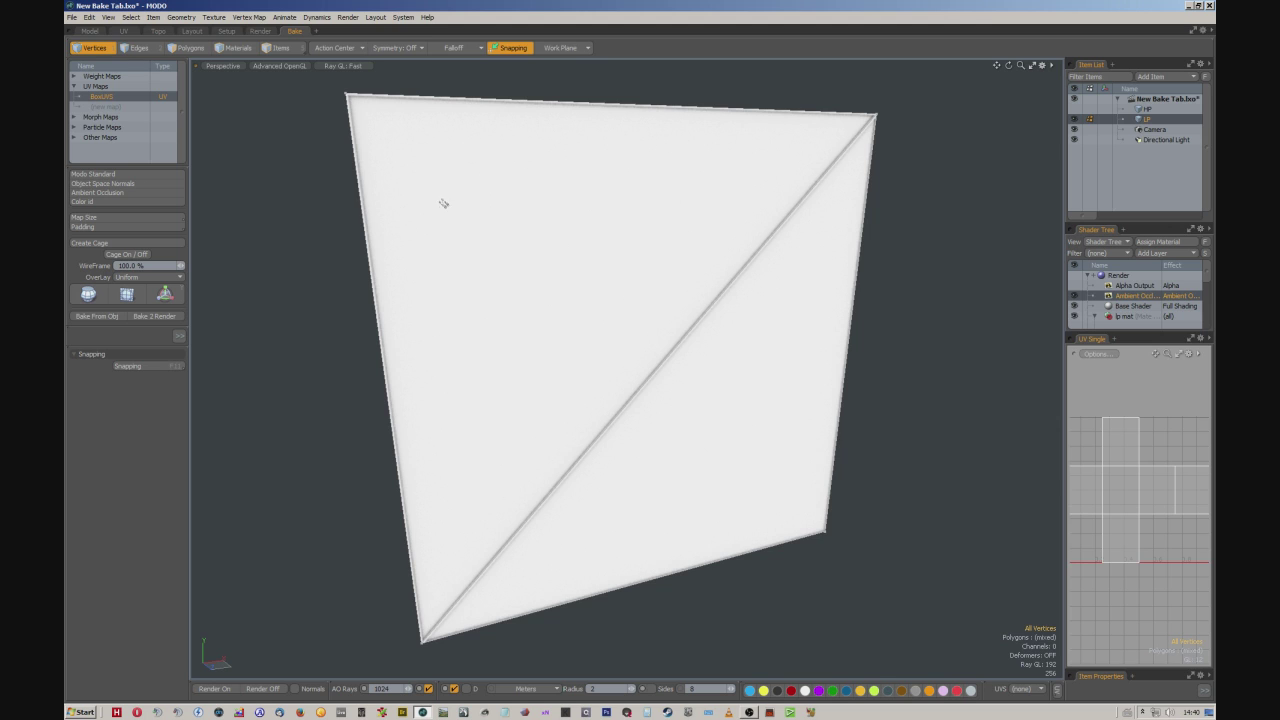
pyautogui.moveTo(570, 188)
pyautogui.keyDown('alt'); pyautogui.mouseDown()
pyautogui.moveTo(571, 271)
pyautogui.moveTo(593, 295)
pyautogui.moveTo(669, 300)
pyautogui.mouseUp(); pyautogui.keyUp('alt')
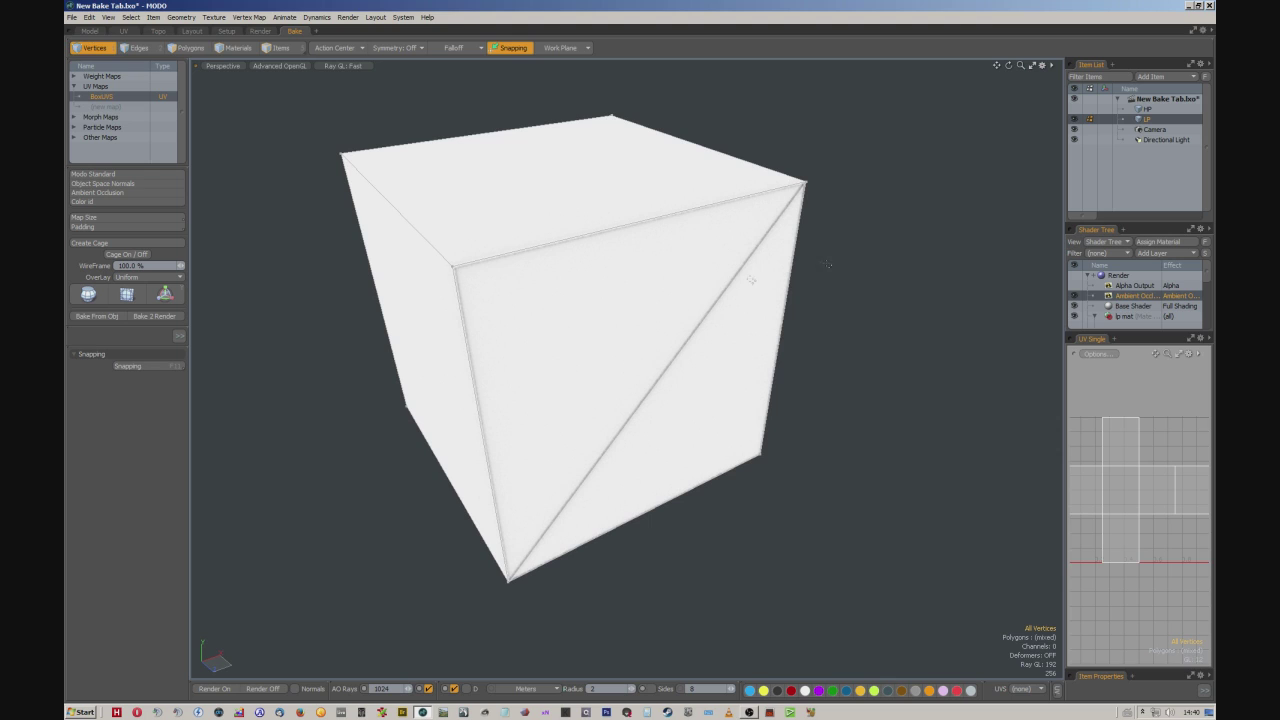
pyautogui.click(454, 688)
pyautogui.keyDown('alt'); pyautogui.keyDown('shift'); pyautogui.moveTo(629, 337); pyautogui.dragTo(657, 396); pyautogui.keyUp('shift'); pyautogui.keyUp('alt')
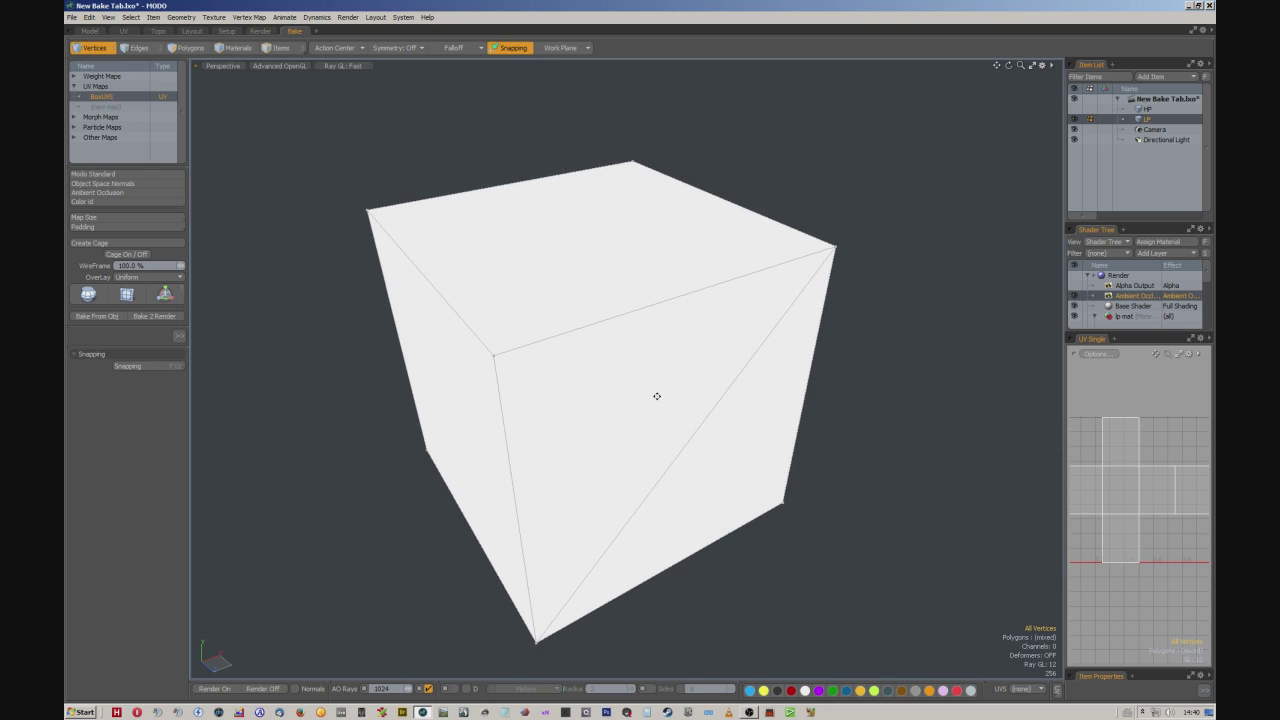
# Inset the cube's top polygon by 49 and bevel it again with a shift of -128 to form a recess
pyautogui.press('2')
pyautogui.press('3')
pyautogui.click(587, 239)
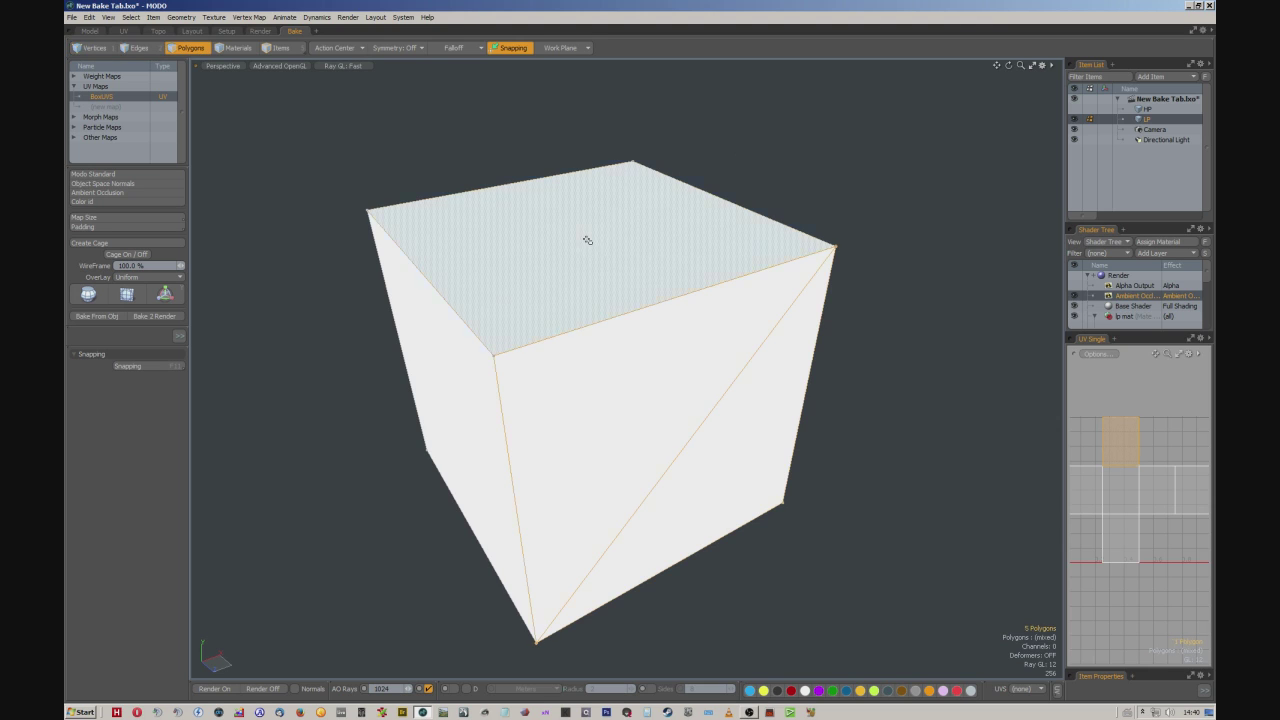
pyautogui.press('b')
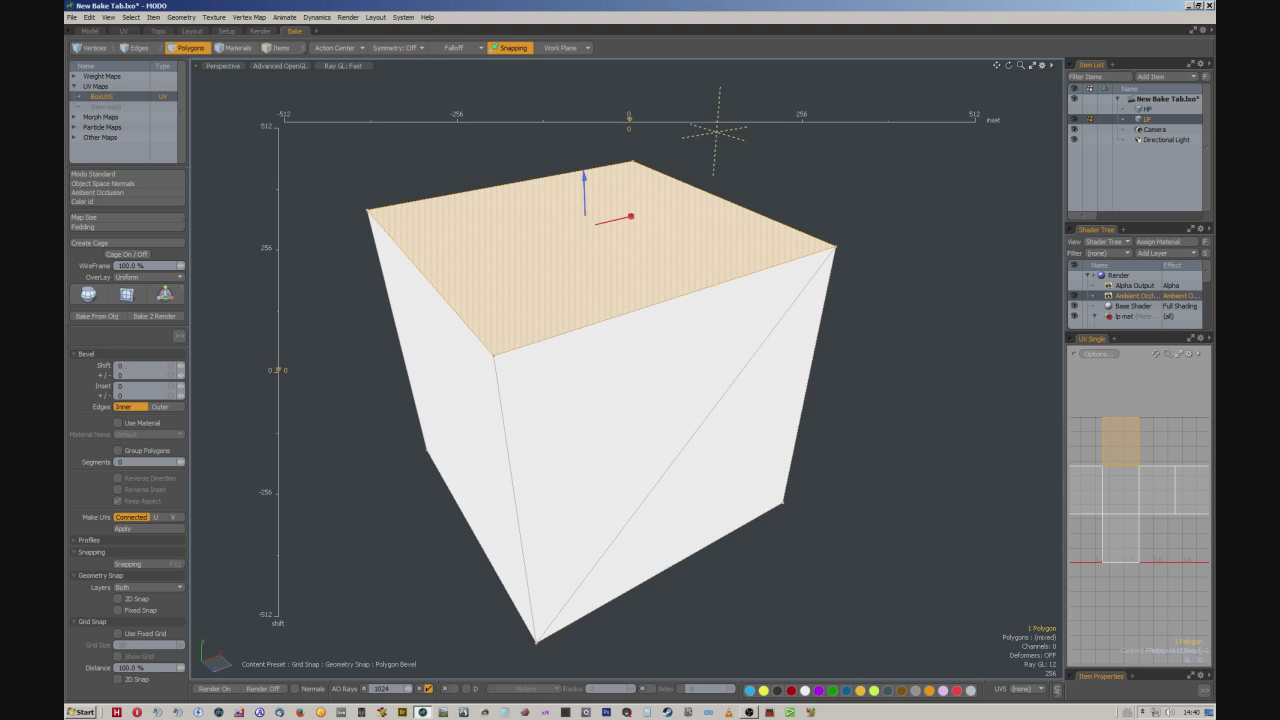
pyautogui.moveTo(631, 122); pyautogui.dragTo(661, 121)
pyautogui.click(634, 123)
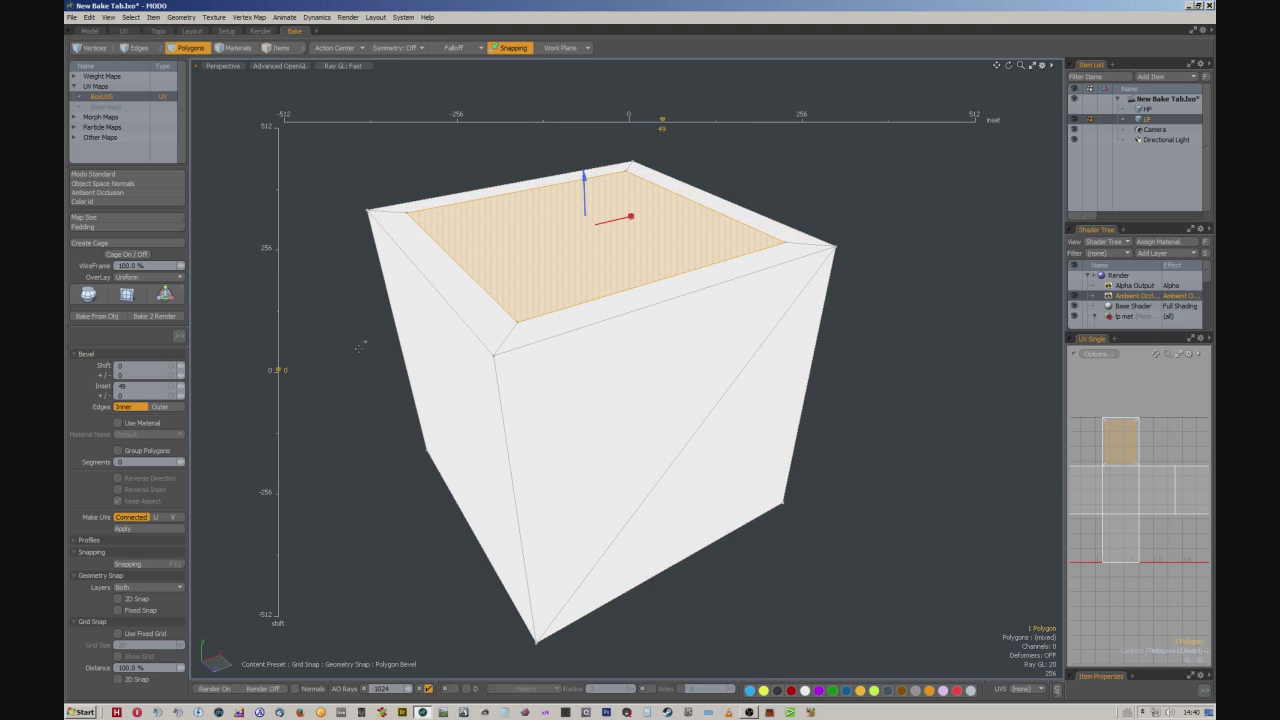
pyautogui.moveTo(280, 371); pyautogui.dragTo(280, 414)
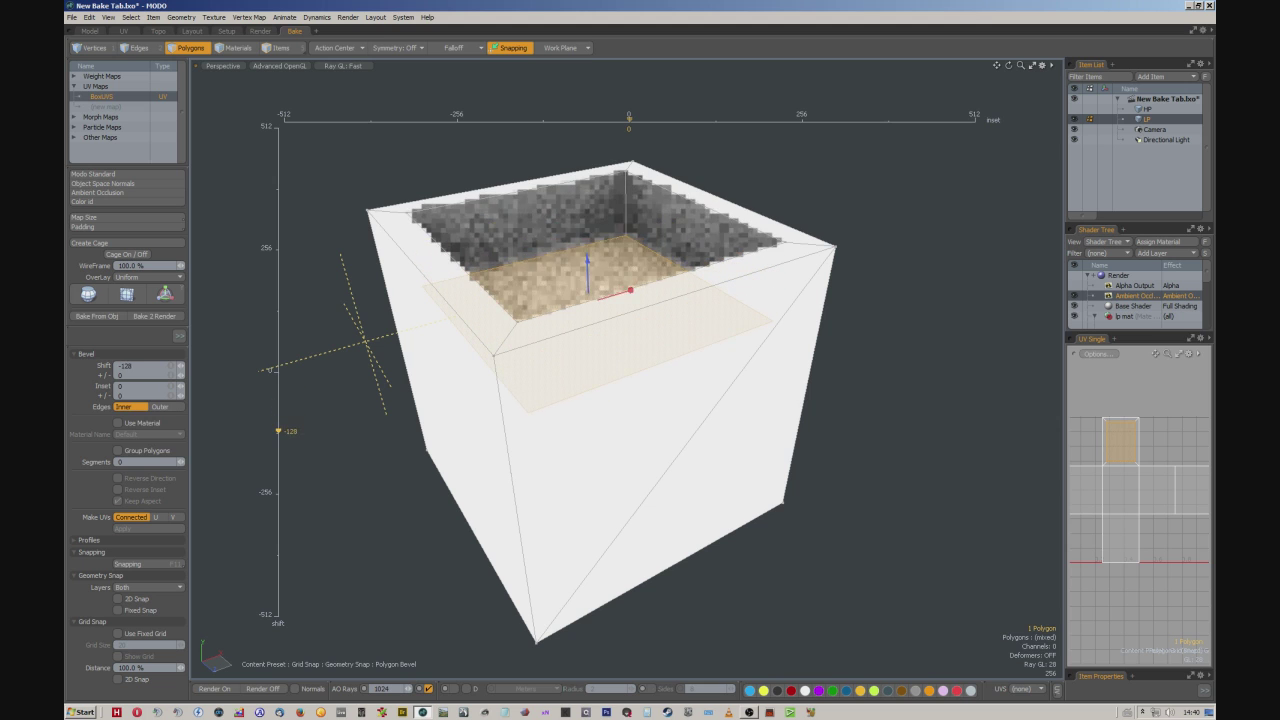
pyautogui.press('space')
# Examine the ambient occlusion inside the cube's top recess from above and from the side
pyautogui.keyDown('alt'); pyautogui.moveTo(671, 149); pyautogui.dragTo(763, 215); pyautogui.keyUp('alt')
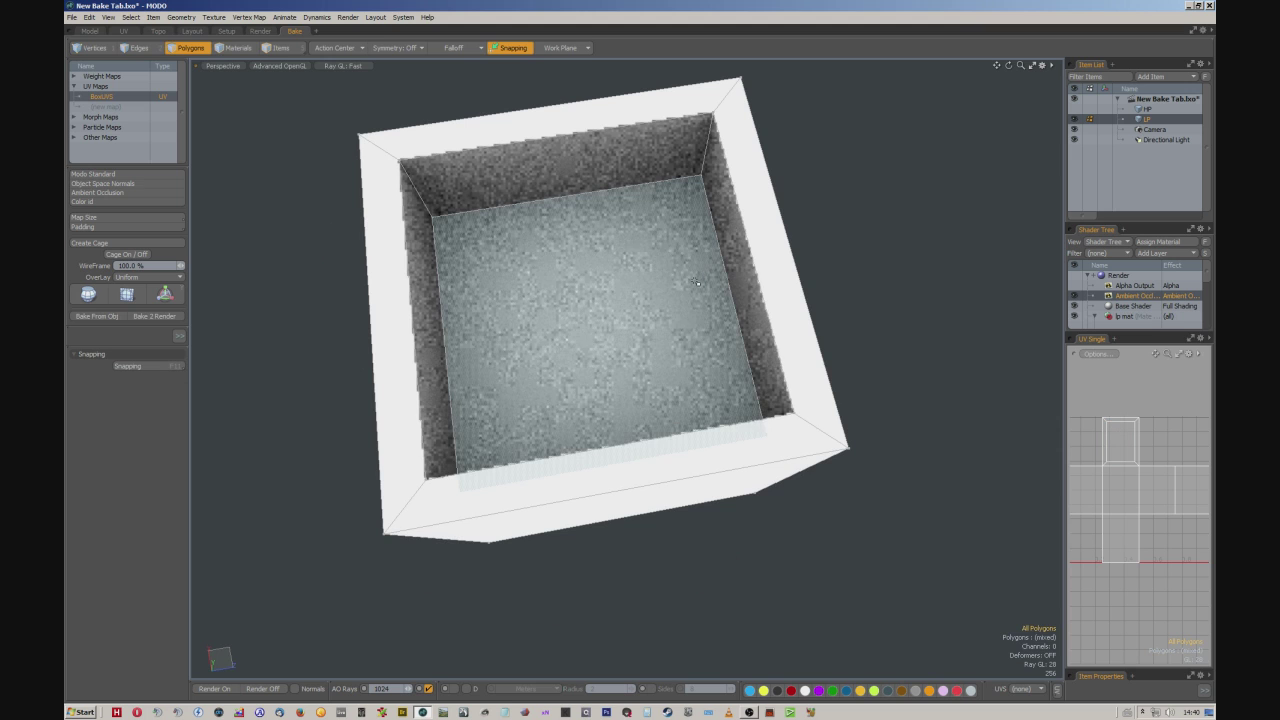
pyautogui.keyDown('alt'); pyautogui.moveTo(874, 157); pyautogui.dragTo(774, 137); pyautogui.keyUp('alt')
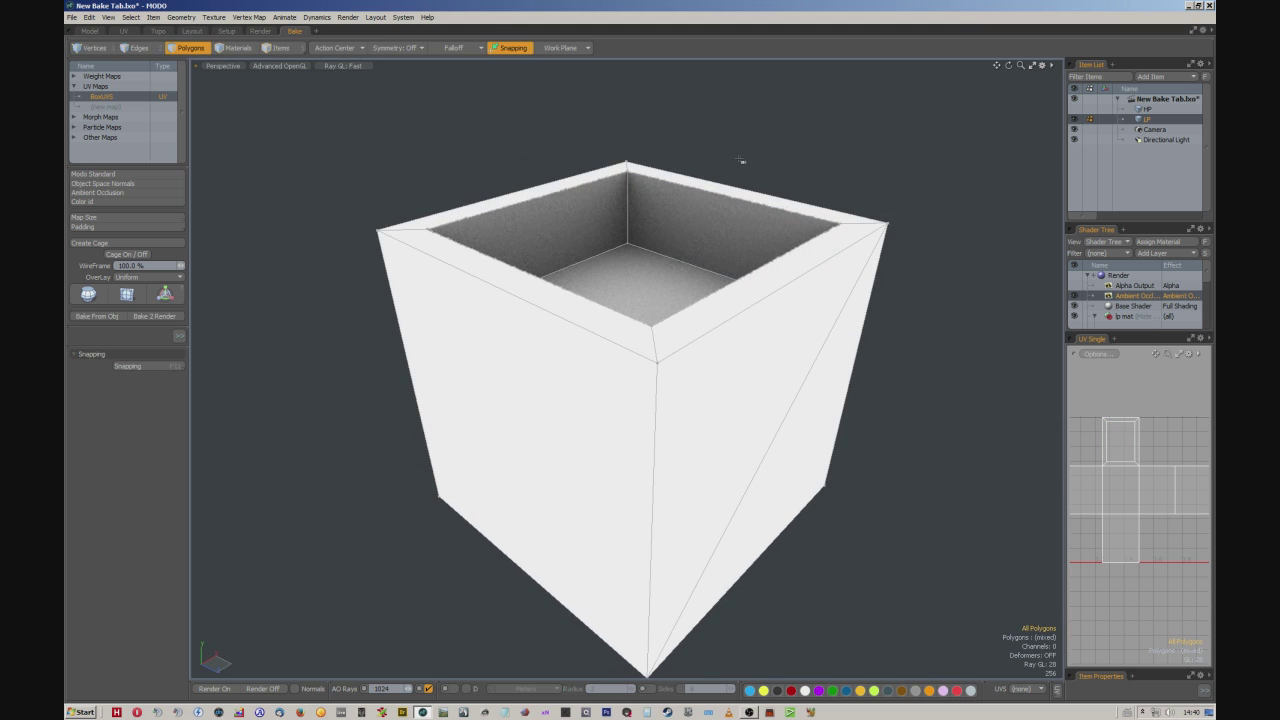
pyautogui.keyDown('alt'); pyautogui.moveTo(748, 160); pyautogui.dragTo(758, 125); pyautogui.keyUp('alt')
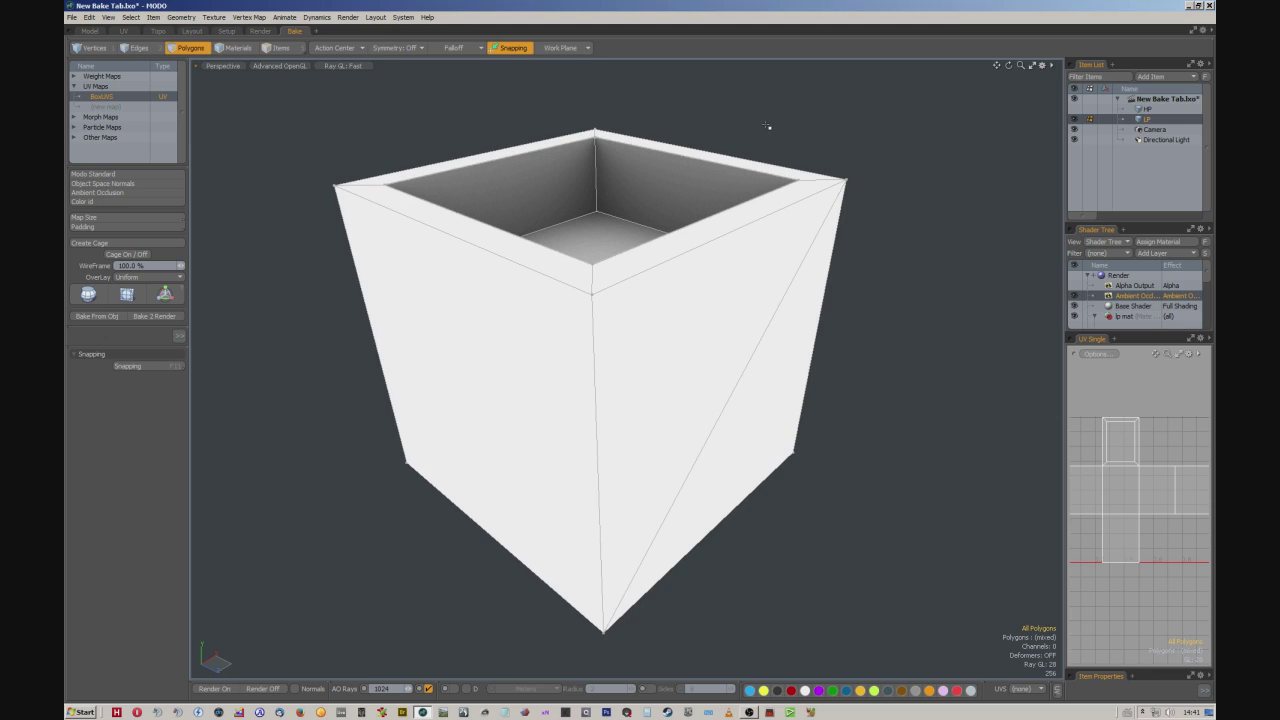
# Undo the bevels on the cube's top face and clear the polygon selection
pyautogui.click(760, 126)
pyautogui.press('b')
pyautogui.moveTo(760, 126); pyautogui.dragTo(757, 124)
pyautogui.press('space')
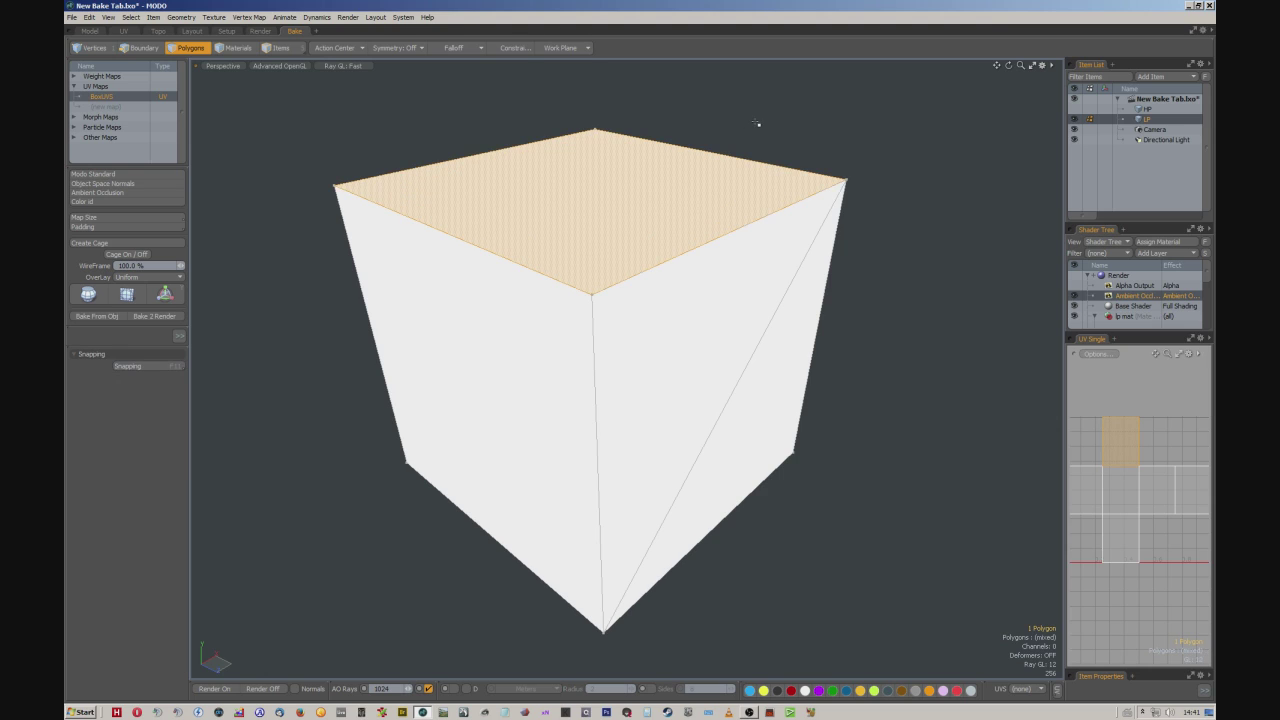
pyautogui.click(757, 124)
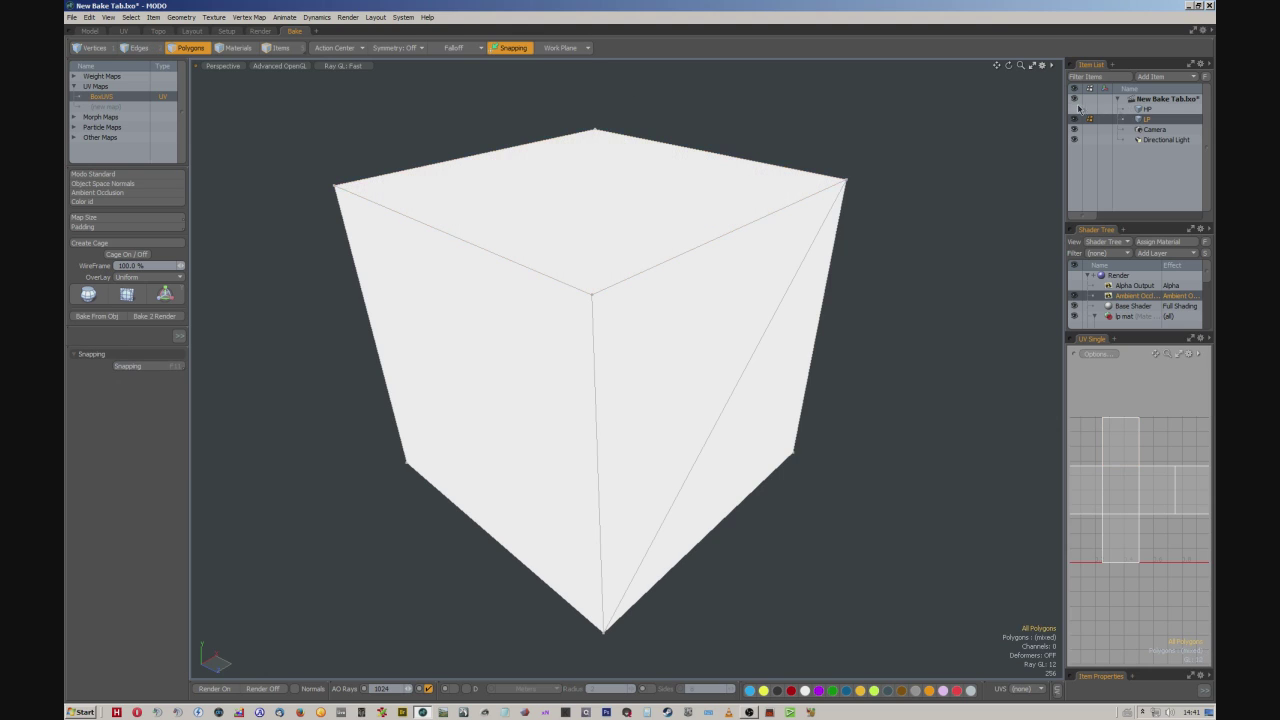
# Apply the Object Space Normals bake preset and enable its shading normal output with the LP mesh selected
pyautogui.click(1146, 111)
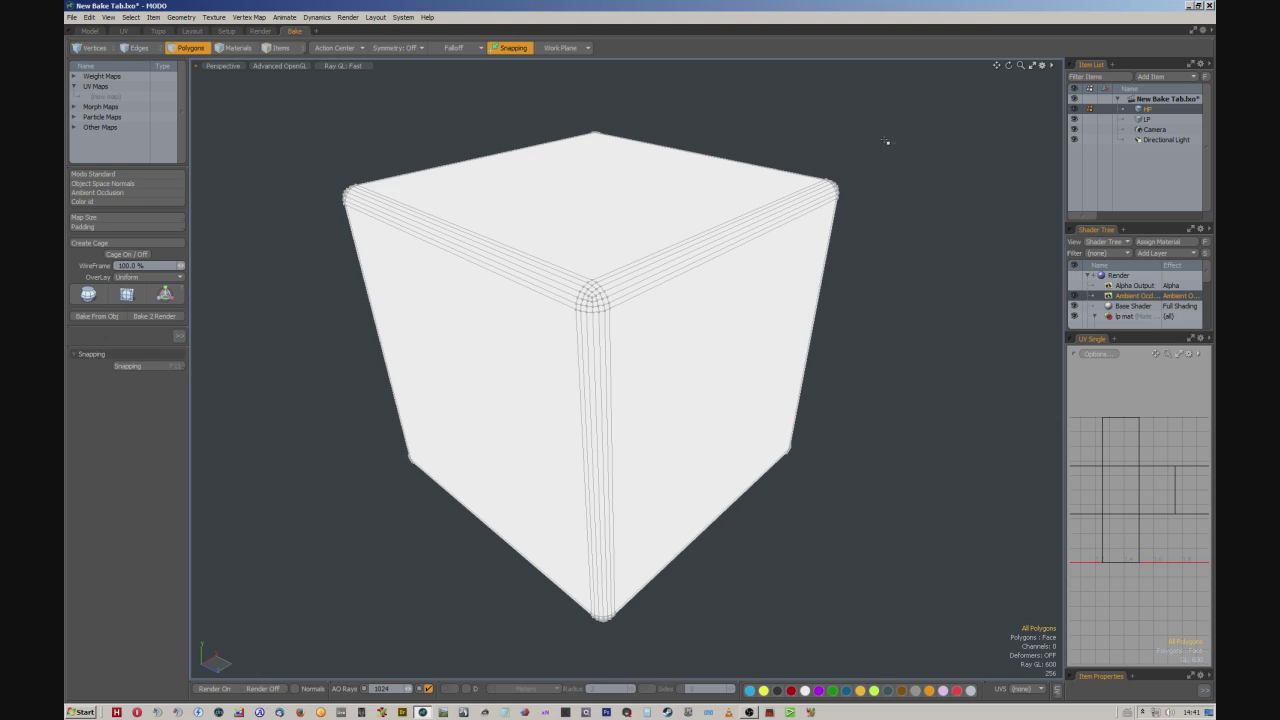
pyautogui.click(123, 184)
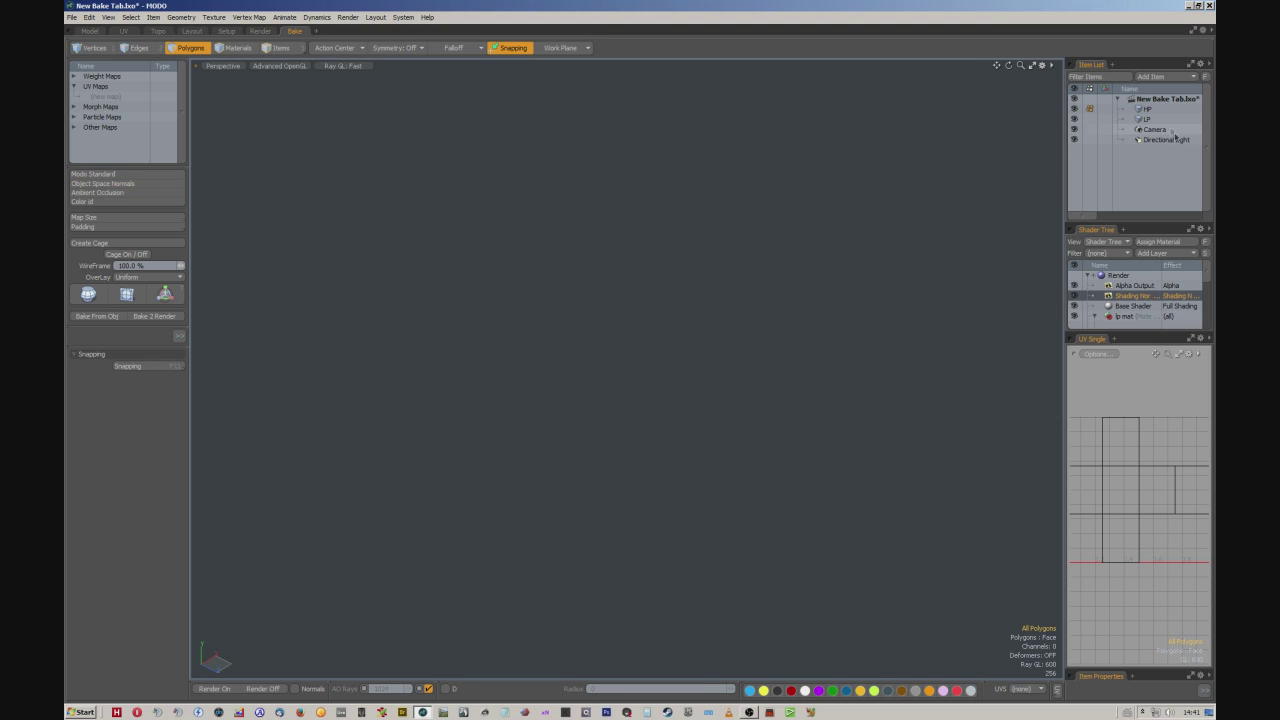
pyautogui.click(1153, 119)
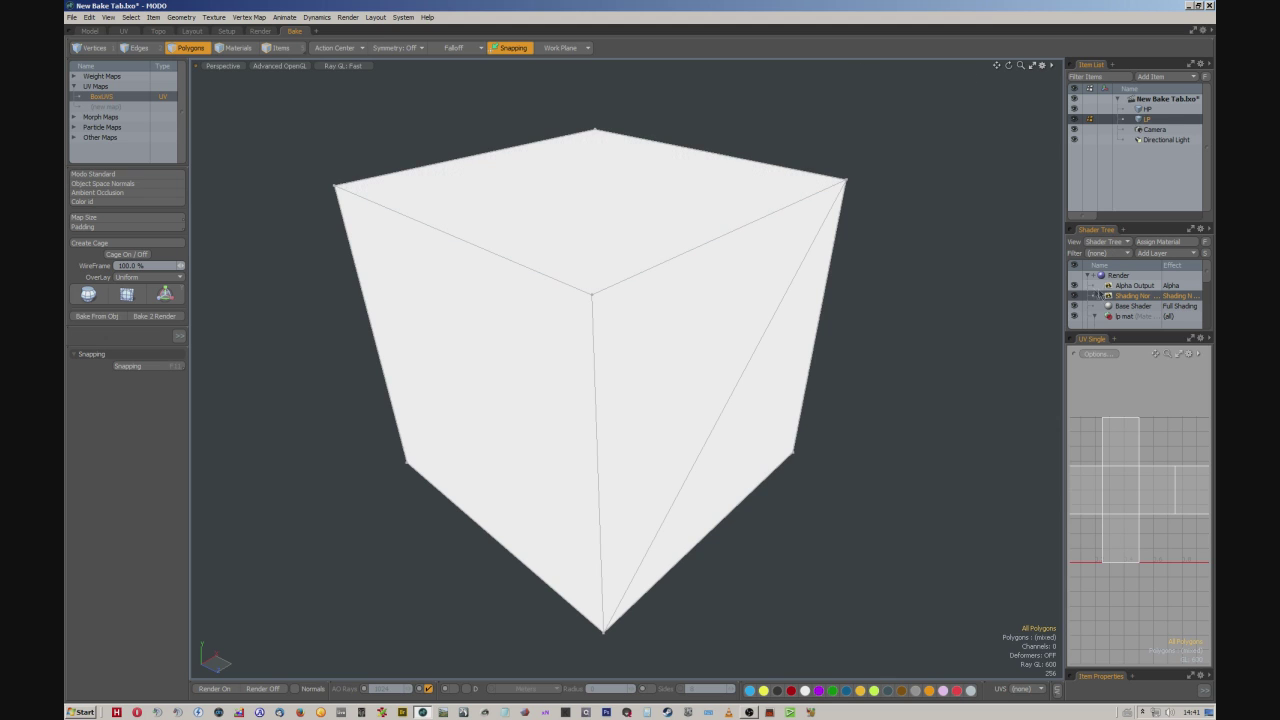
pyautogui.click(1075, 293)
pyautogui.moveTo(720, 190)
pyautogui.keyDown('alt'); pyautogui.mouseDown()
pyautogui.moveTo(794, 180)
pyautogui.moveTo(929, 216)
pyautogui.moveTo(854, 271)
pyautogui.moveTo(865, 271)
pyautogui.mouseUp(); pyautogui.keyUp('alt')
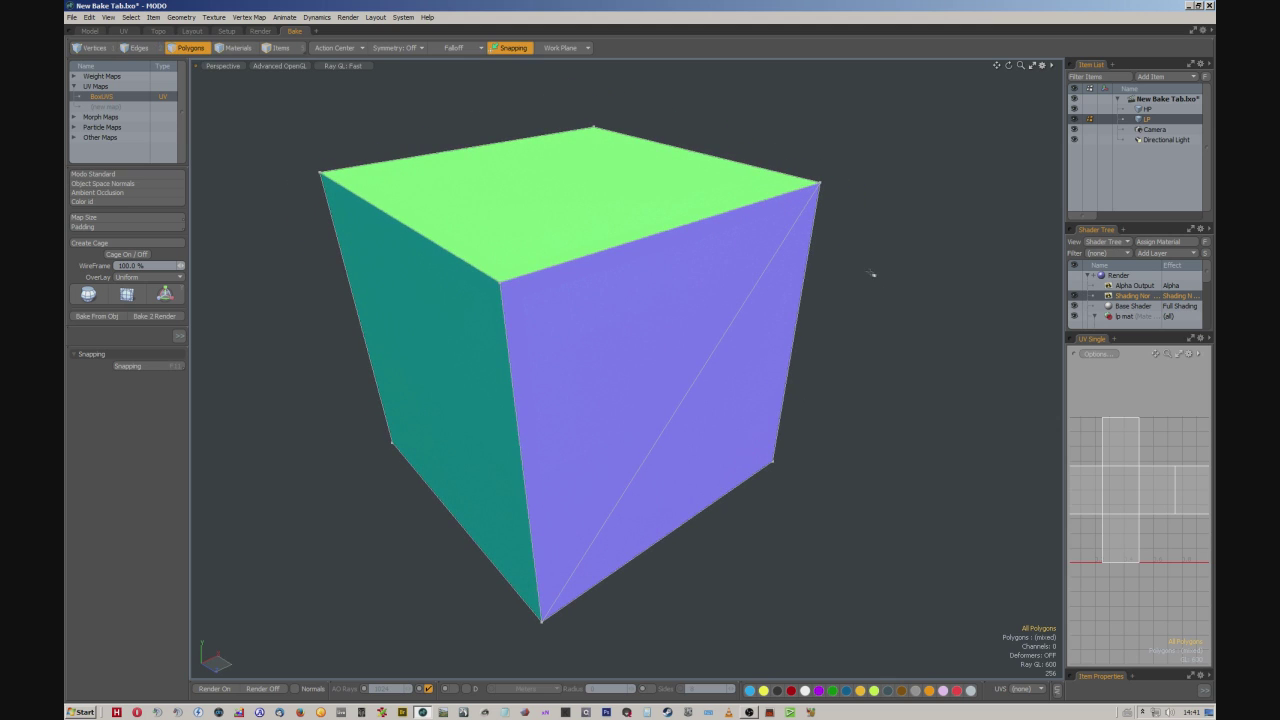
# Run Mesh Cleanup on the LP mesh to remove its two-point line polygons
pyautogui.rightClick(870, 272)
pyautogui.click(860, 226)
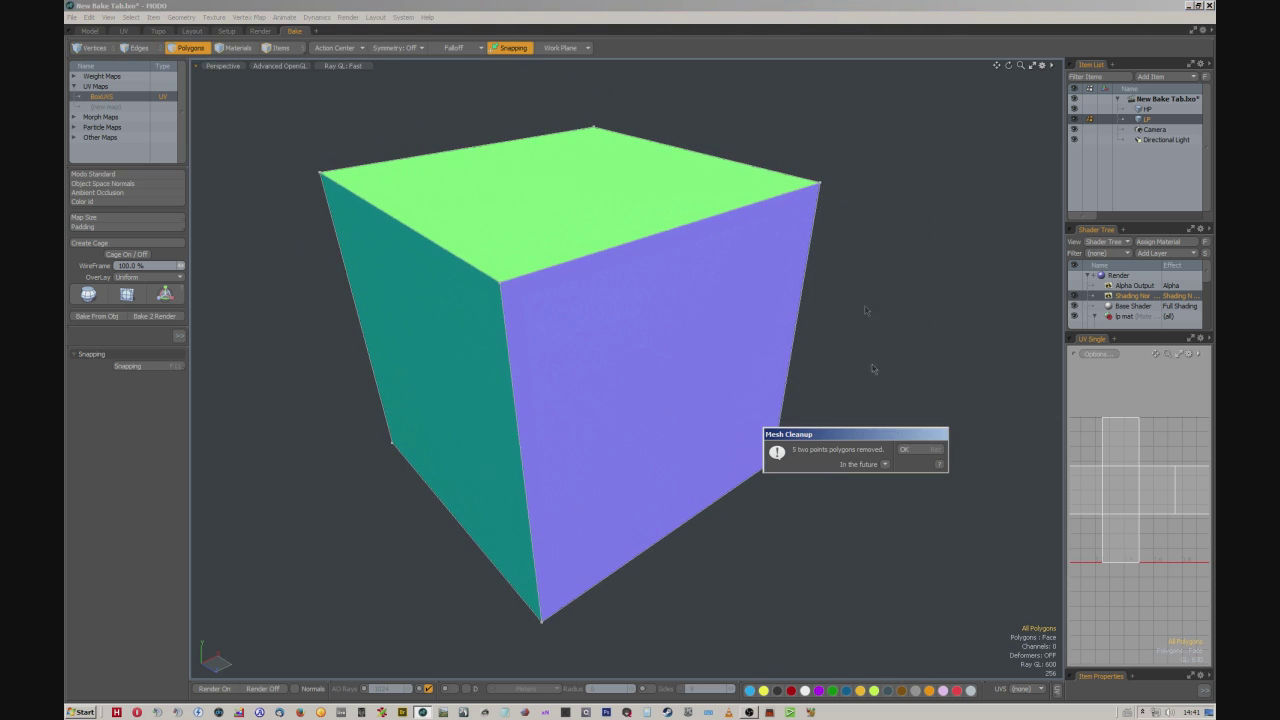
pyautogui.click(913, 454)
pyautogui.keyDown('alt'); pyautogui.moveTo(846, 294); pyautogui.dragTo(809, 277); pyautogui.keyUp('alt')
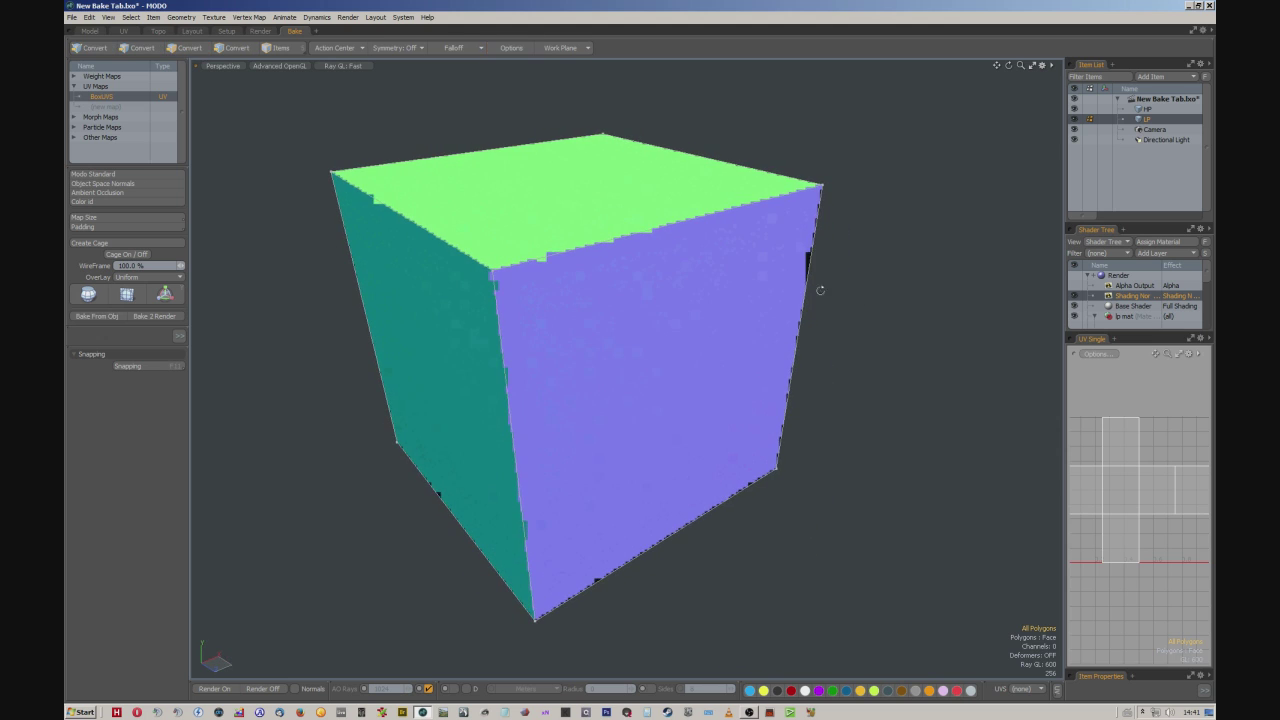
# Hide the LP mesh to reveal the HP cube, and turn on the cage with LP selected
pyautogui.click(1108, 109)
pyautogui.click(1074, 119)
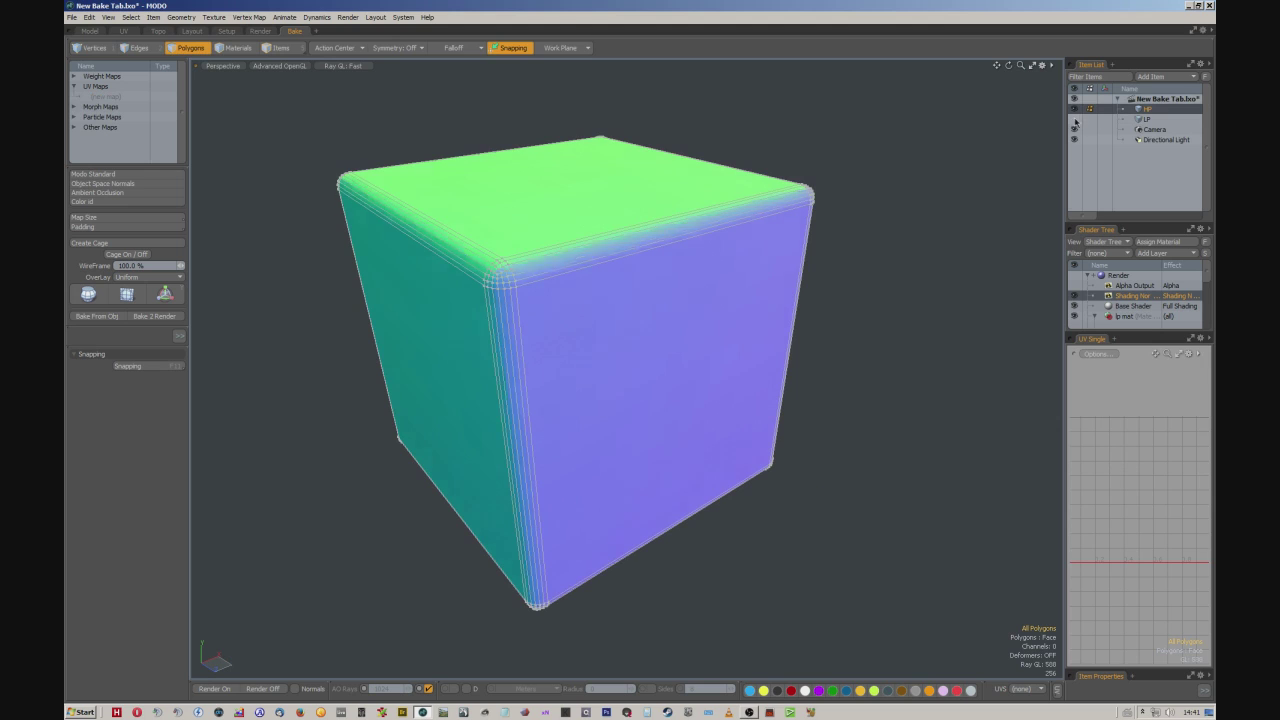
pyautogui.click(1146, 120)
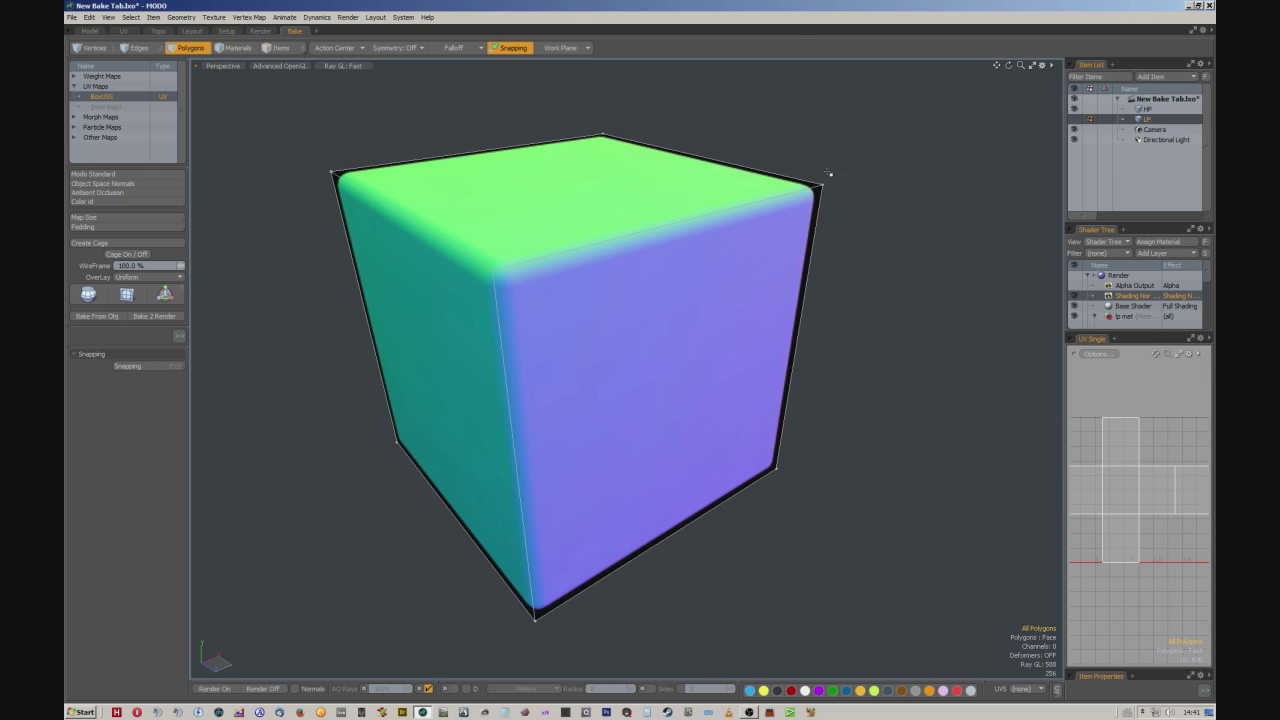
pyautogui.keyDown('alt'); pyautogui.moveTo(780, 168); pyautogui.dragTo(686, 171); pyautogui.keyUp('alt')
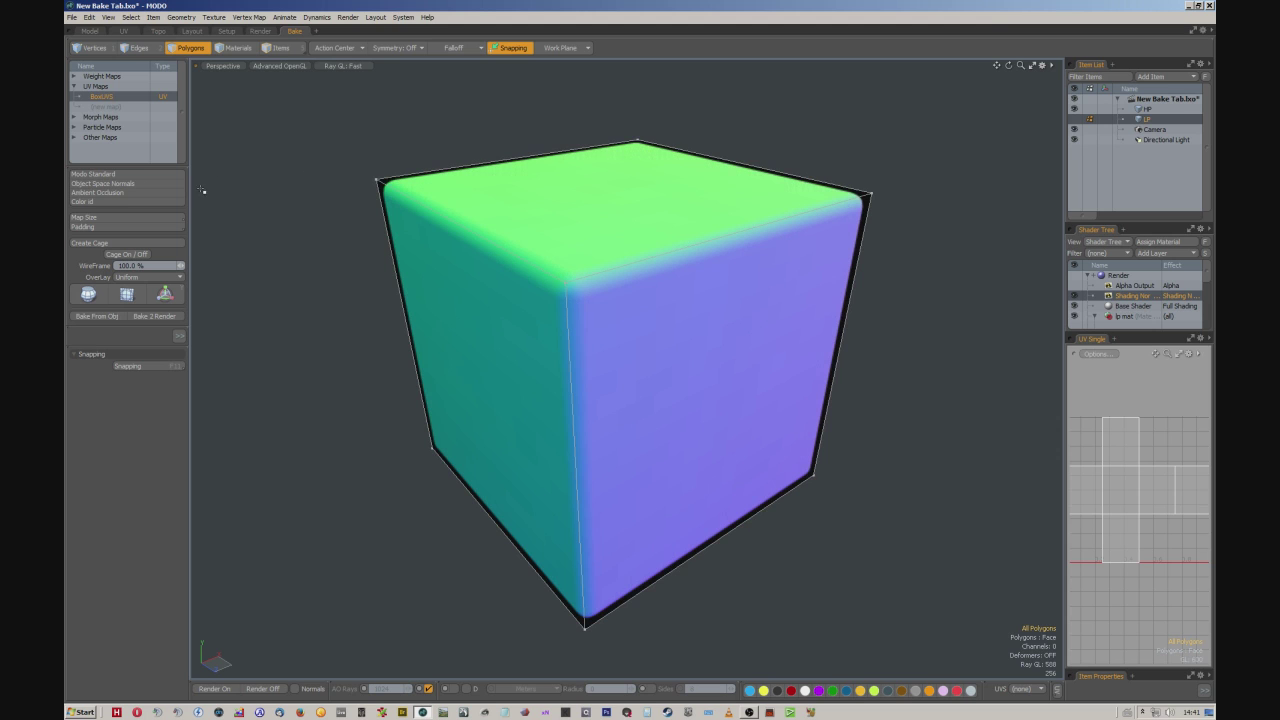
pyautogui.click(127, 254)
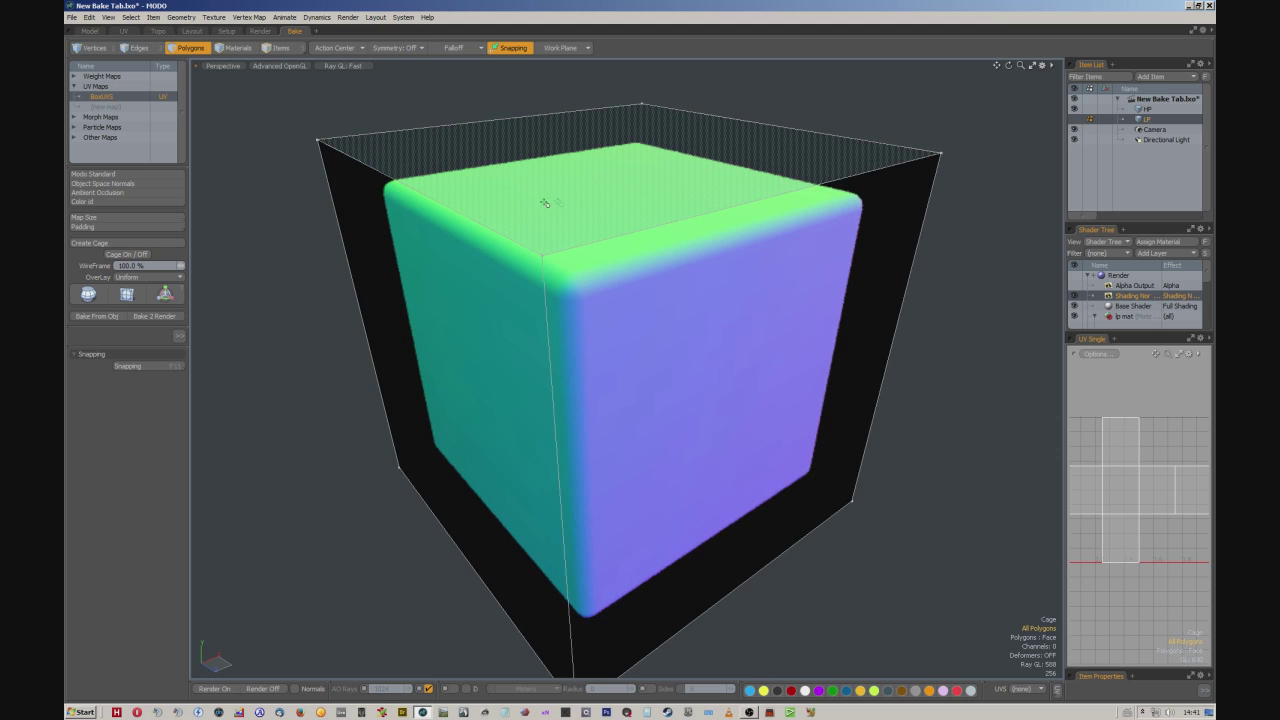
# Turn off the cage display and make the LP mesh visible again
pyautogui.moveTo(571, 206)
pyautogui.keyDown('alt'); pyautogui.mouseDown()
pyautogui.moveTo(623, 194)
pyautogui.moveTo(583, 194)
pyautogui.mouseUp(); pyautogui.keyUp('alt')
pyautogui.scroll(3, 600, 200)
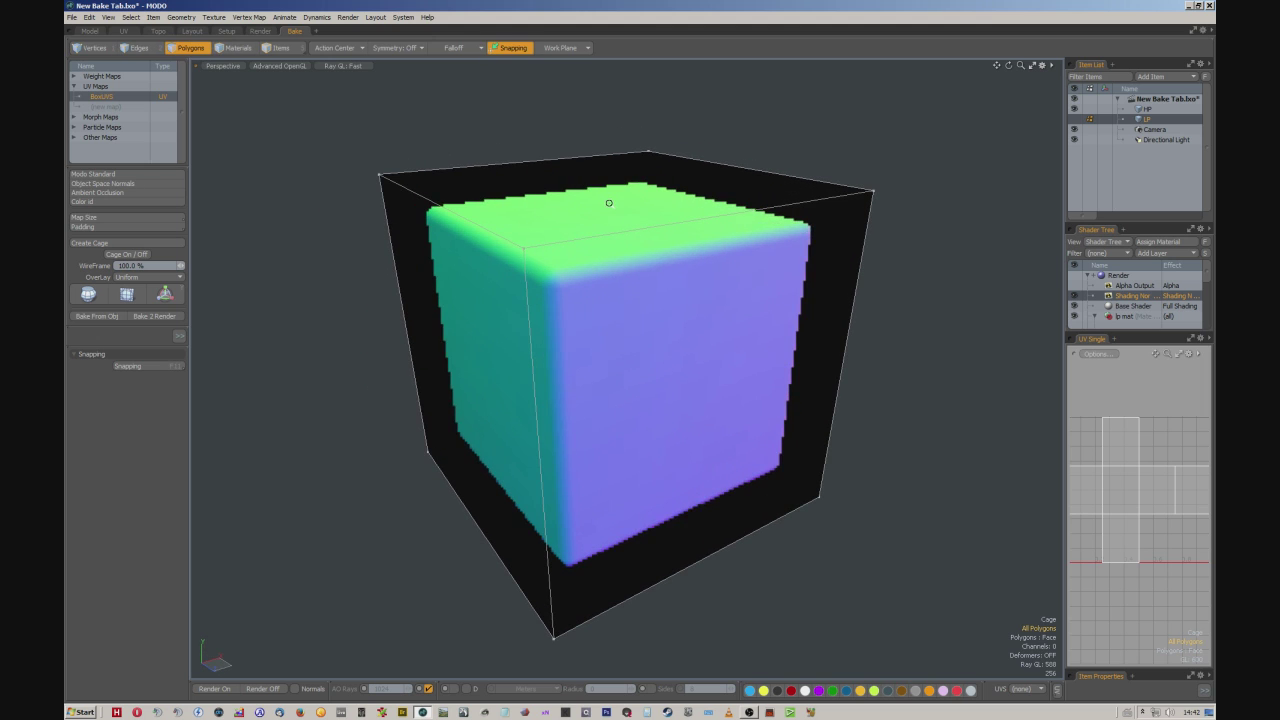
pyautogui.click(127, 254)
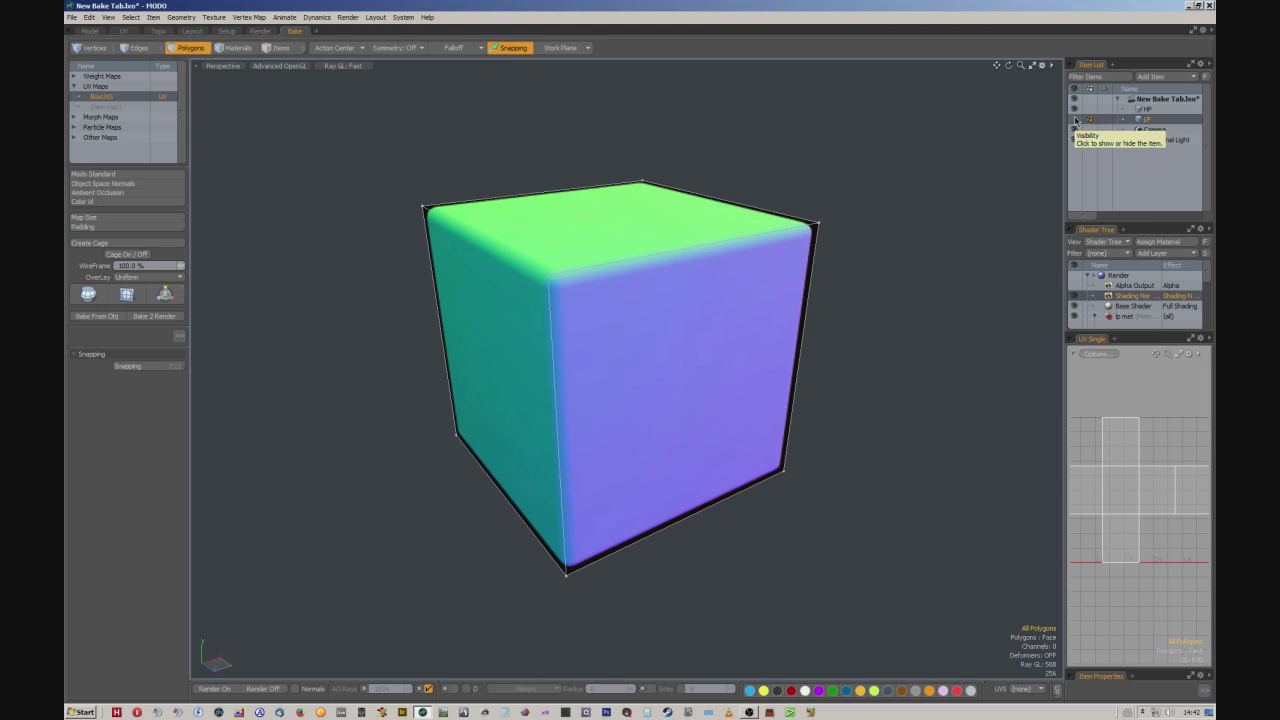
pyautogui.click(1076, 120)
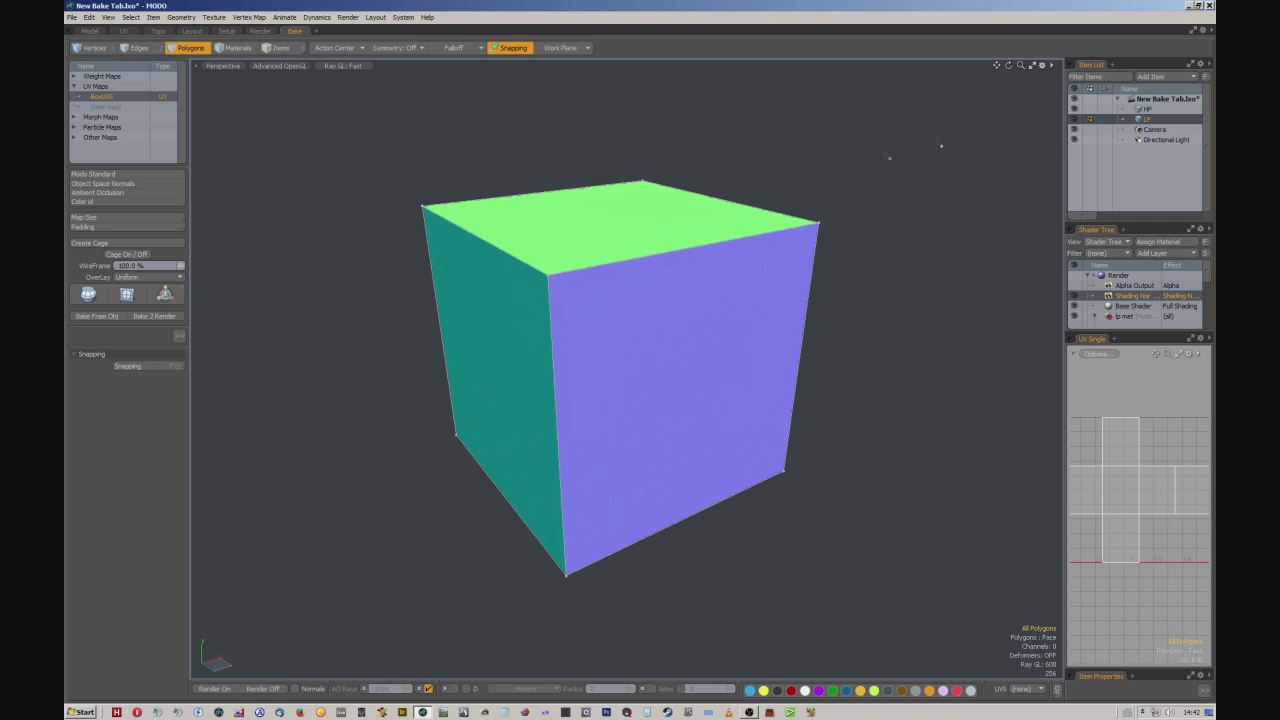
# Apply the Color id bake preset, select the LP mesh and disable the alpha output to preview its diffuse coefficient output
pyautogui.click(110, 202)
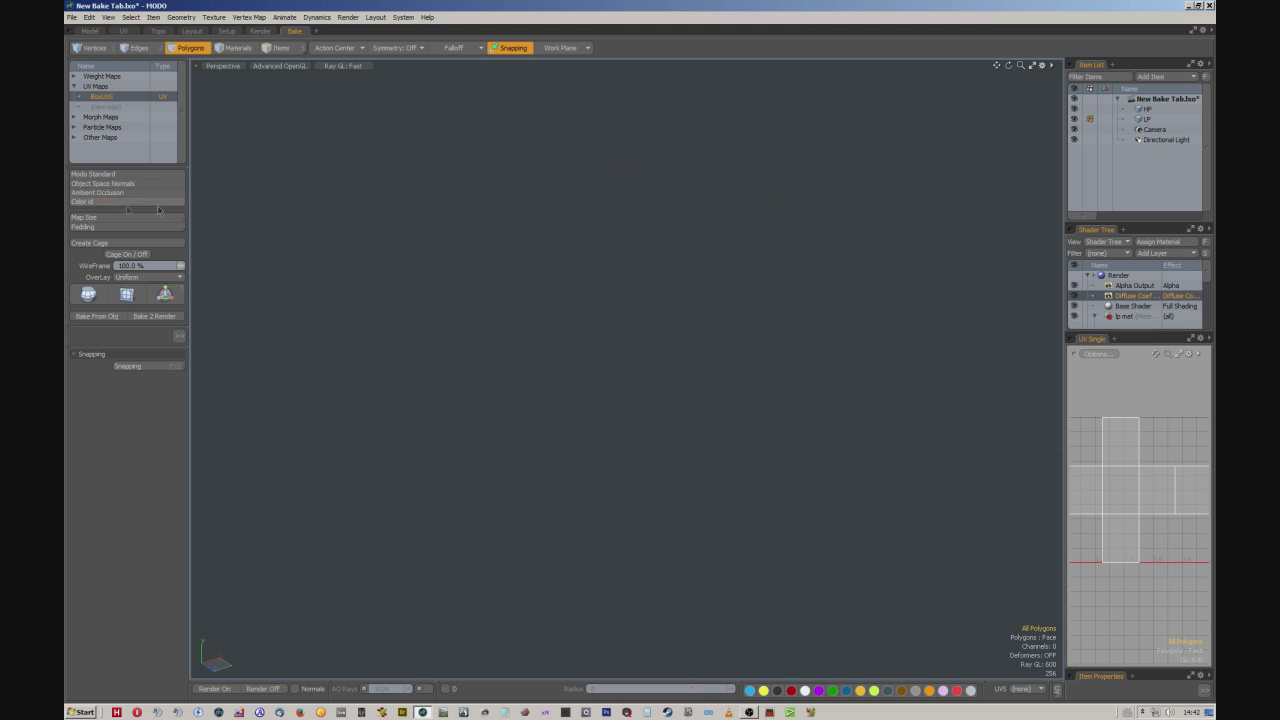
pyautogui.click(1170, 120)
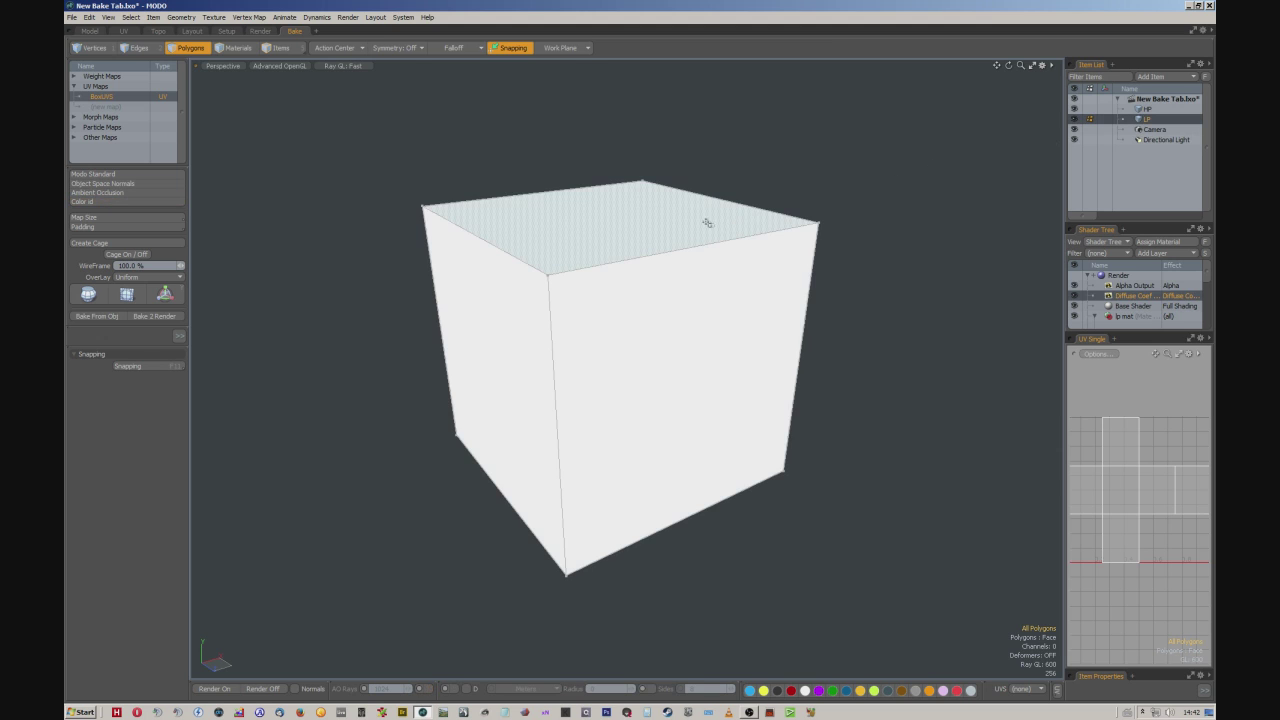
pyautogui.click(1087, 290)
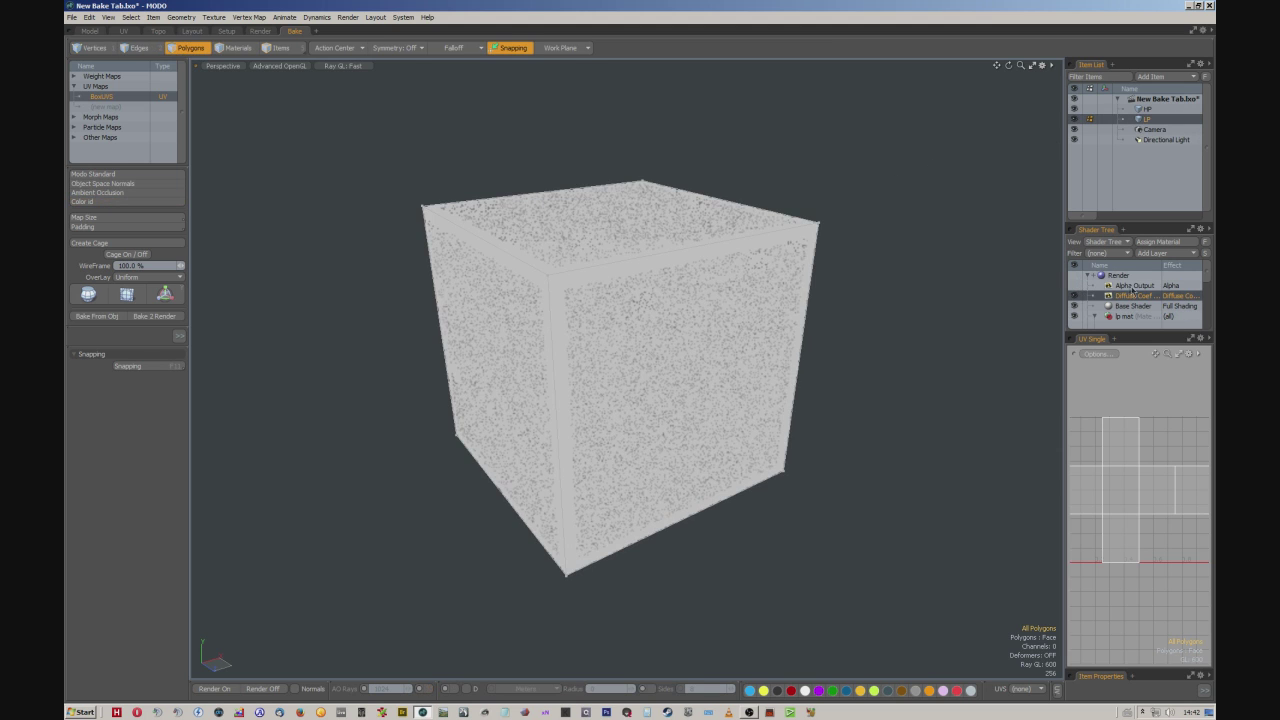
# Assign a red material to the cube's front-right face, blue-grey metal to the top face and yellow to the front-left face
pyautogui.keyDown('alt'); pyautogui.moveTo(740, 261); pyautogui.dragTo(809, 271); pyautogui.keyUp('alt')
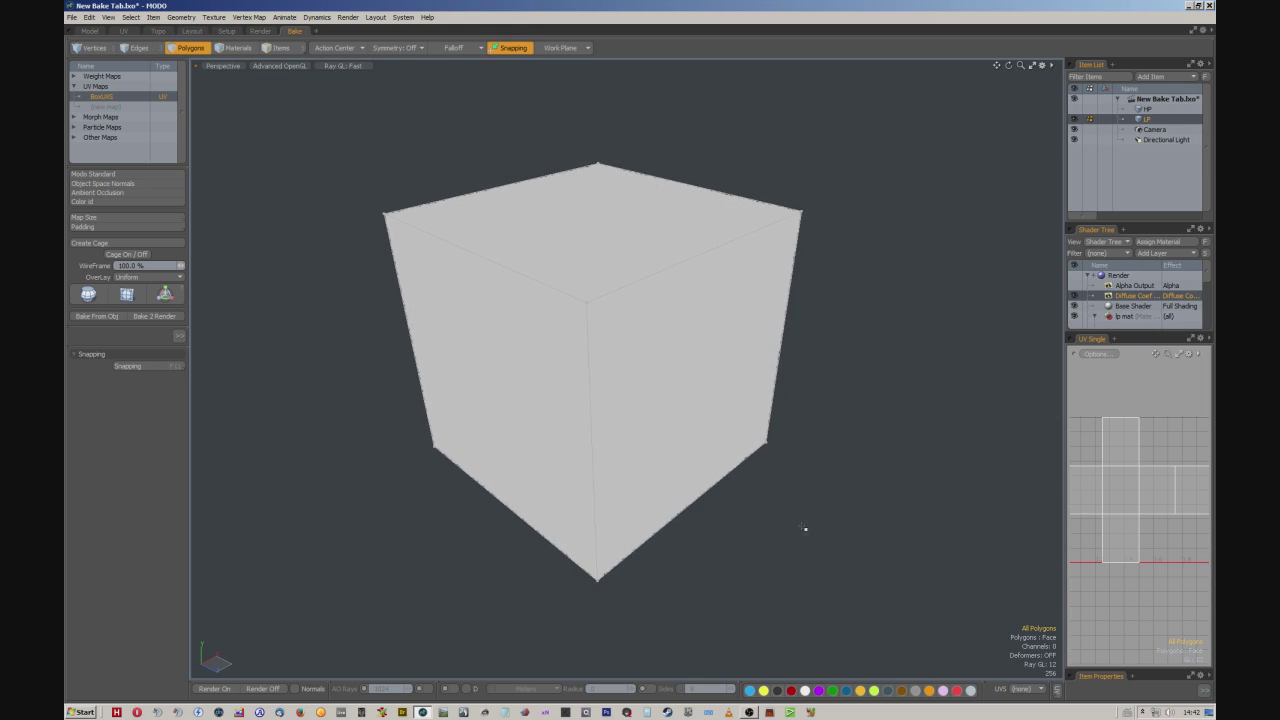
pyautogui.click(706, 389)
pyautogui.click(791, 690)
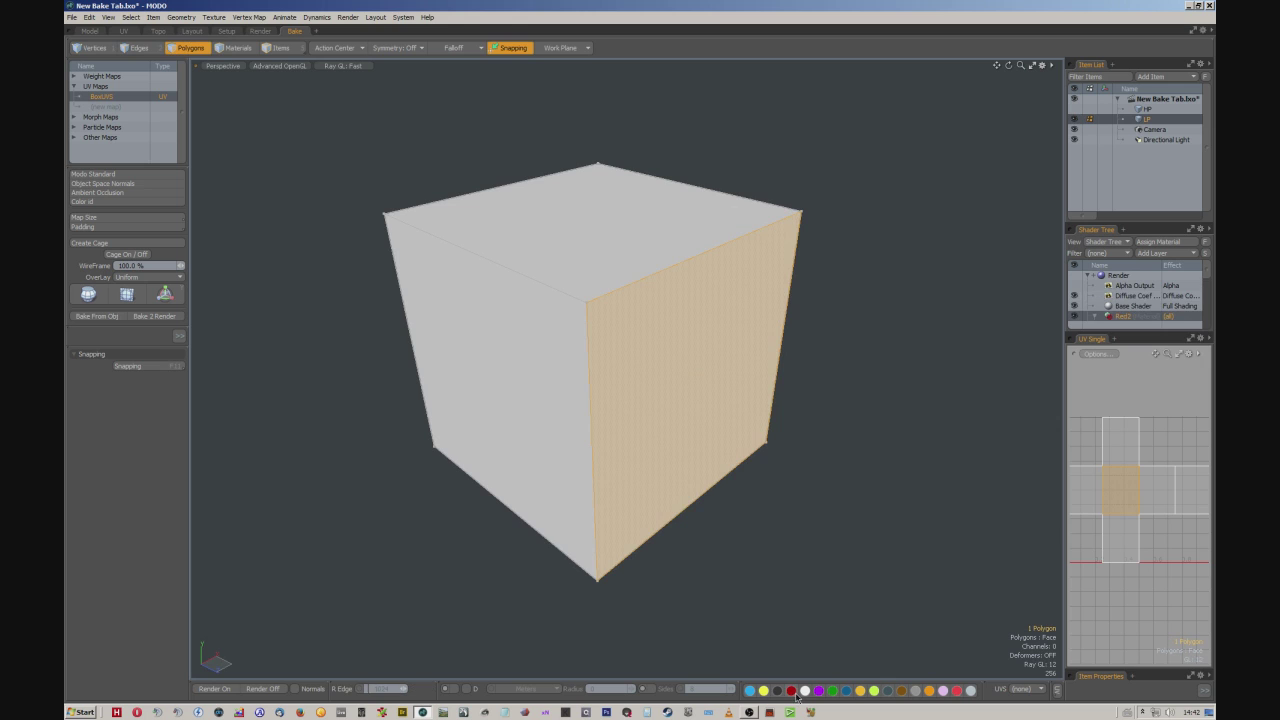
pyautogui.click(657, 216)
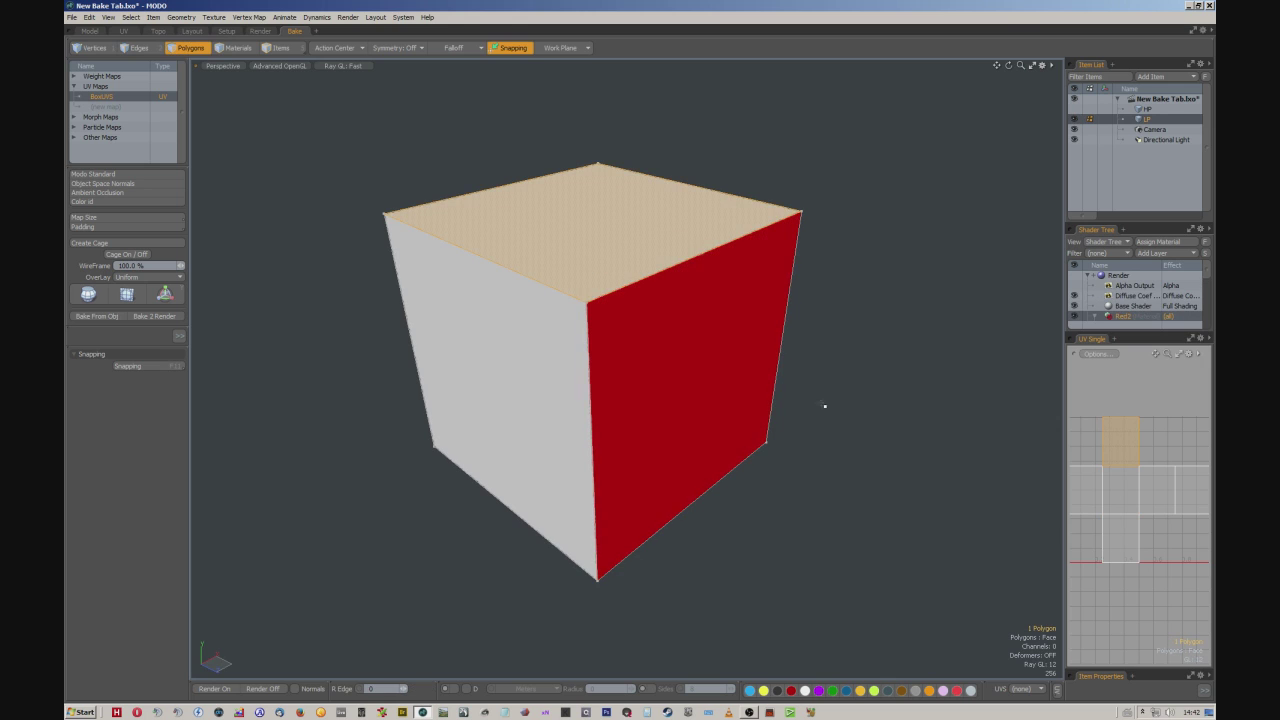
pyautogui.click(890, 690)
pyautogui.click(520, 368)
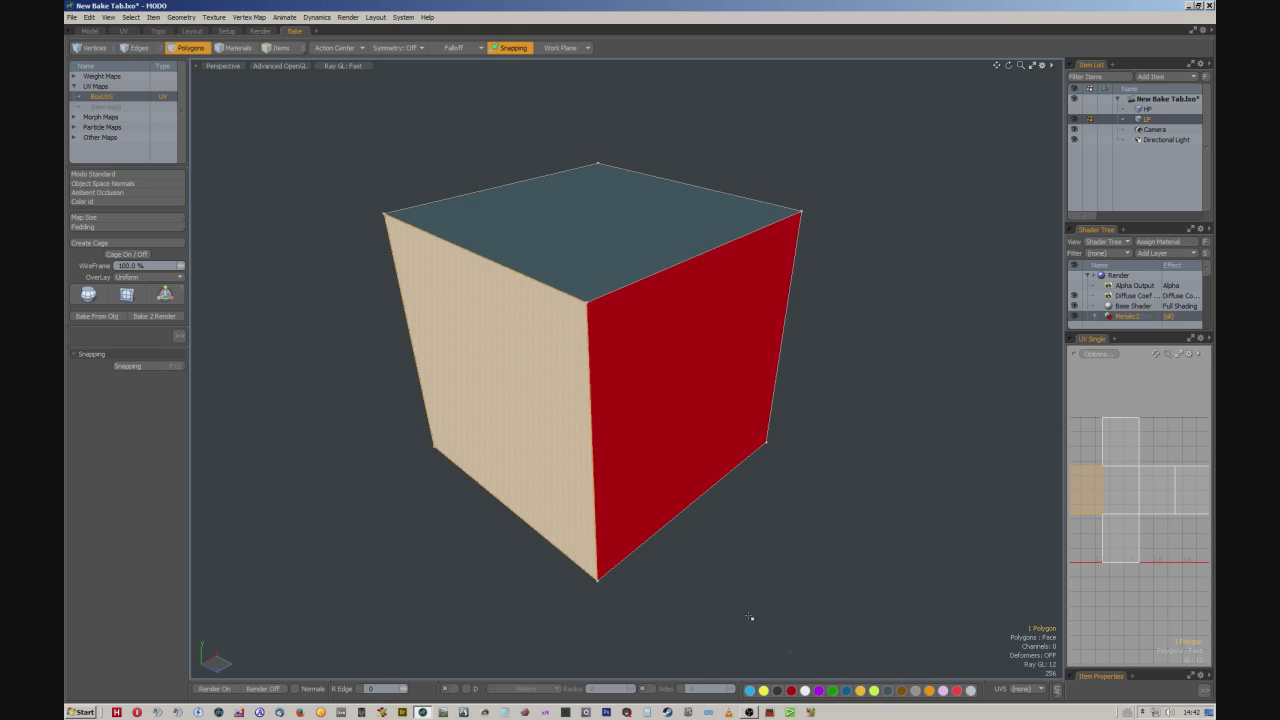
pyautogui.click(764, 690)
pyautogui.click(871, 377)
pyautogui.moveTo(846, 379)
pyautogui.keyDown('alt'); pyautogui.mouseDown()
pyautogui.moveTo(834, 334)
pyautogui.moveTo(840, 377)
pyautogui.mouseUp(); pyautogui.keyUp('alt')
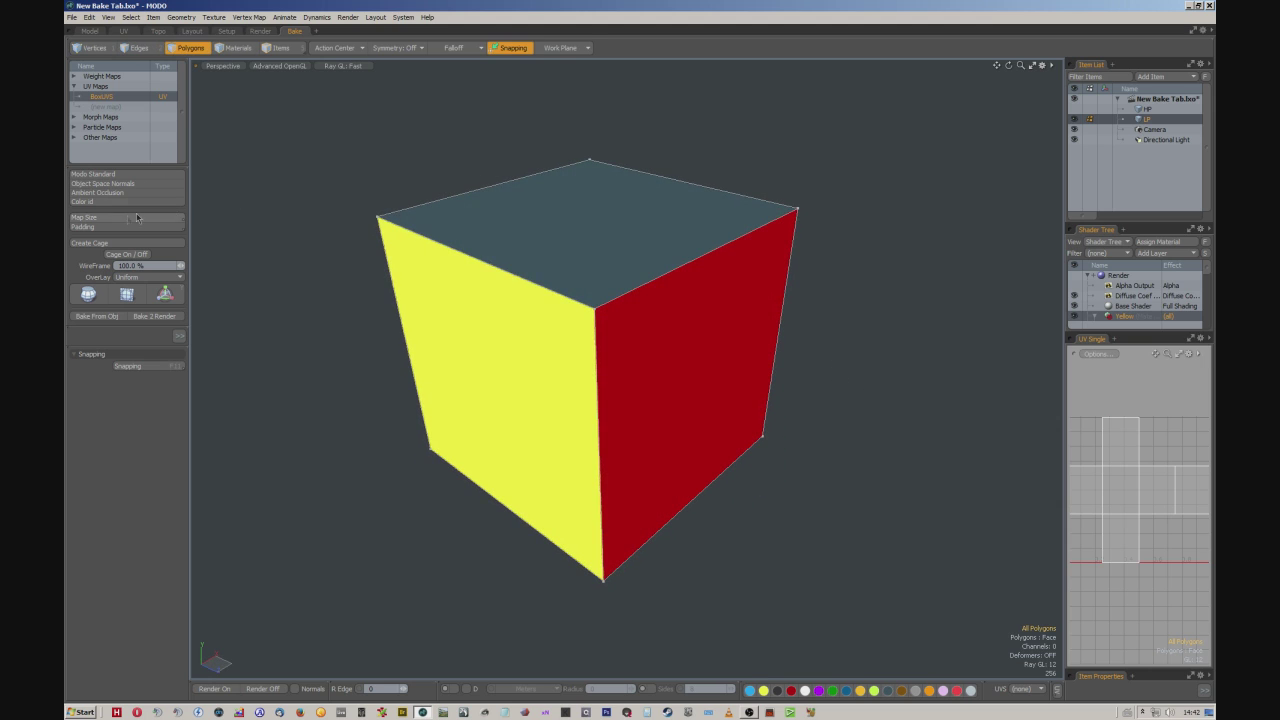
# Choose BoxUVS as the current UV map, bake the LP mesh's color ID to the render output, and close the render window
pyautogui.click(147, 319)
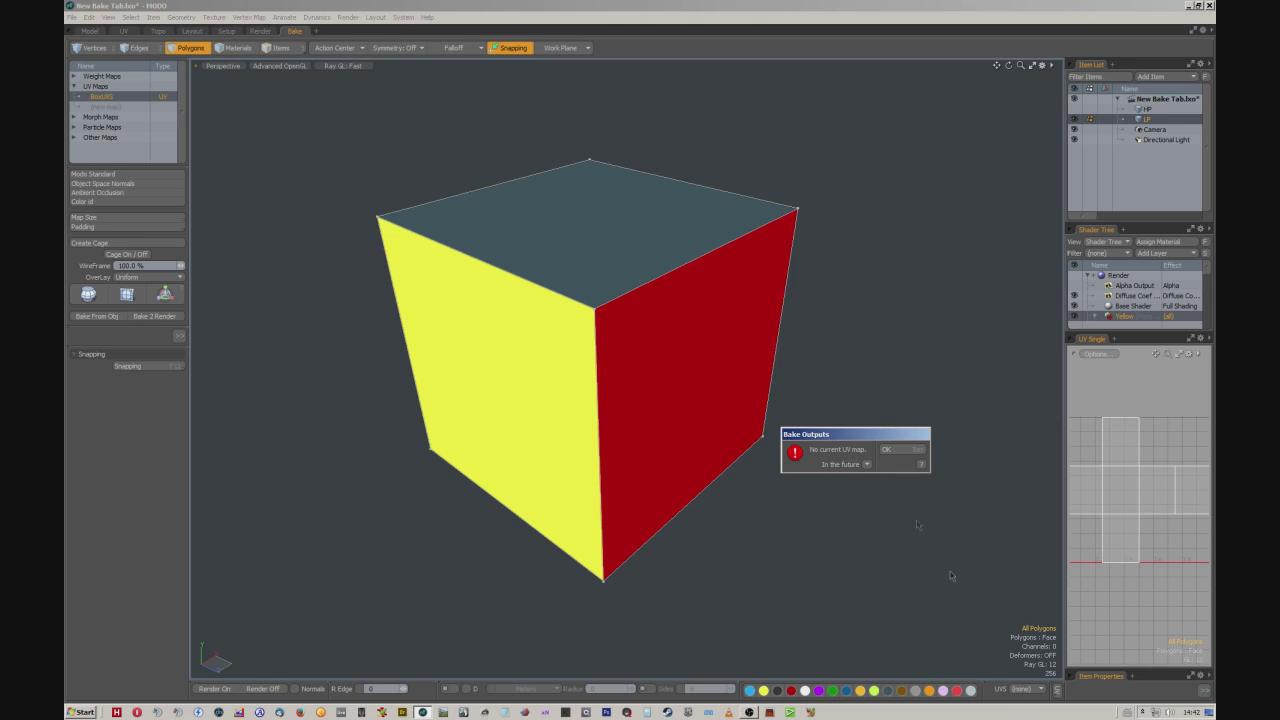
pyautogui.click(900, 452)
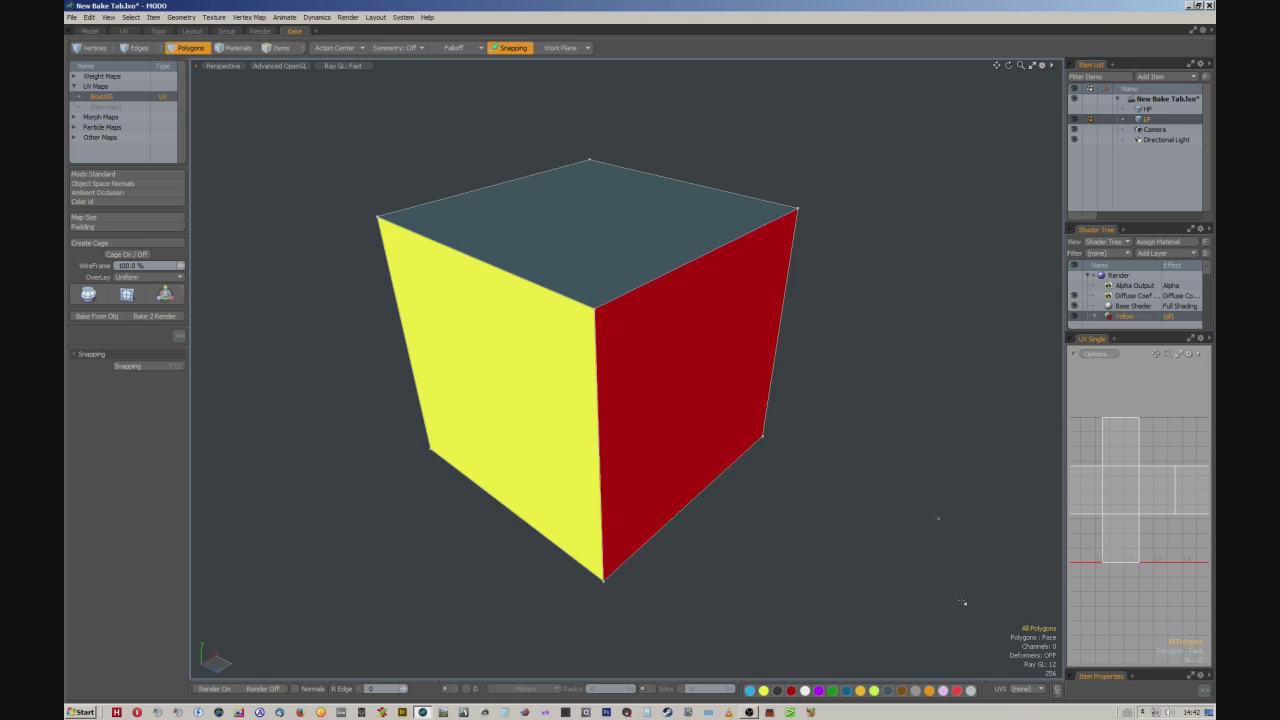
pyautogui.click(1035, 690)
pyautogui.click(1035, 672)
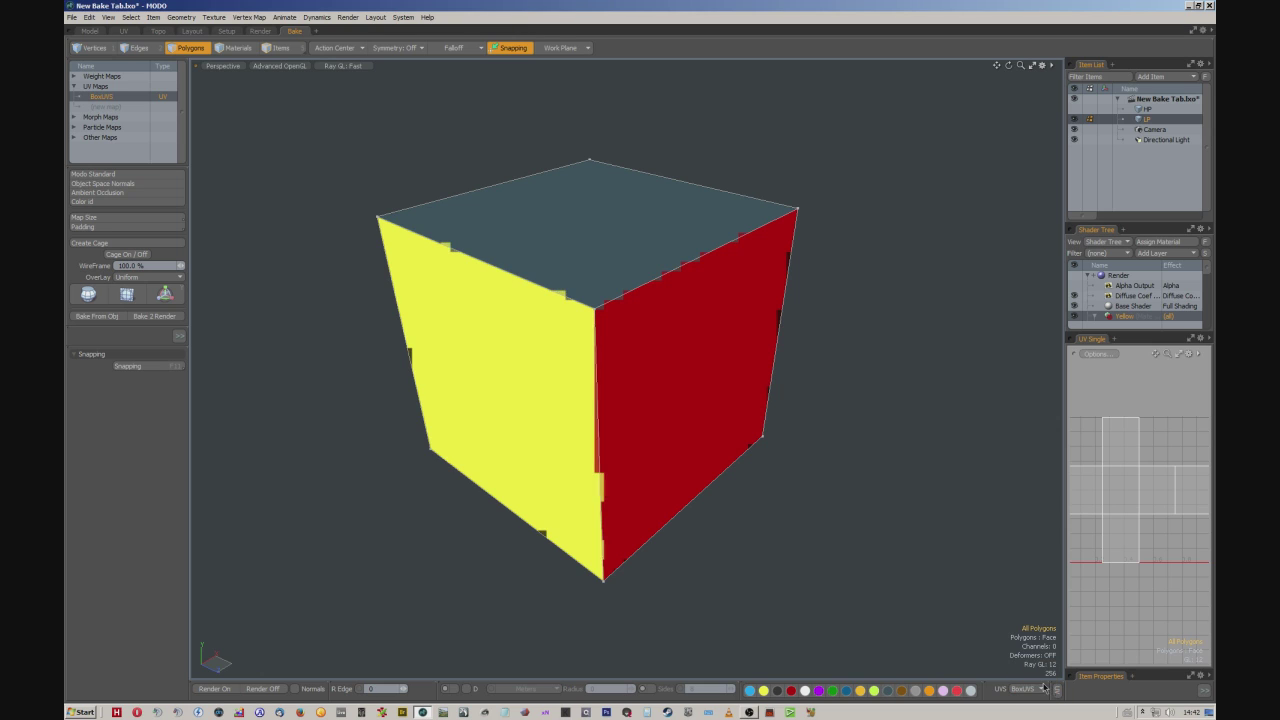
pyautogui.click(151, 317)
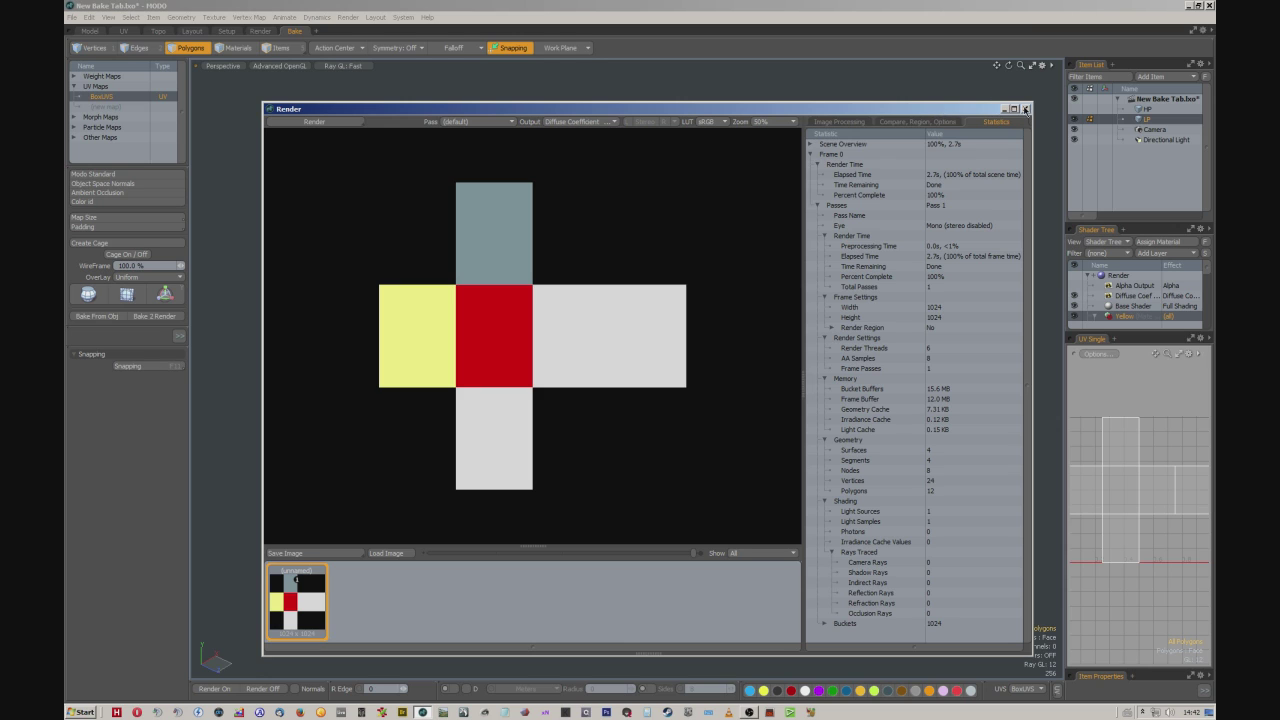
pyautogui.click(1025, 109)
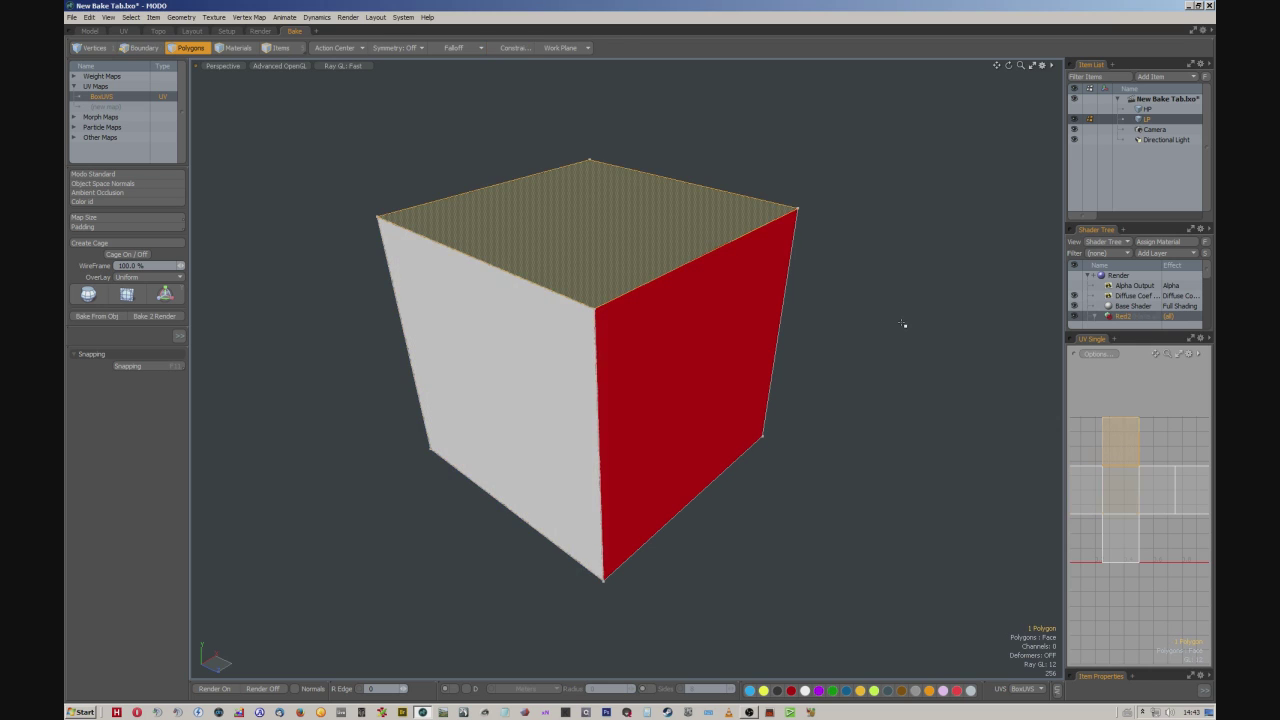
# Undo the face material assignments and the Color id preset, going back to the object space normals setup
pyautogui.hotkey('ctrl', 'z')
pyautogui.hotkey('ctrl', 'z')
pyautogui.hotkey('ctrl', 'z')
pyautogui.hotkey('ctrl', 'z')
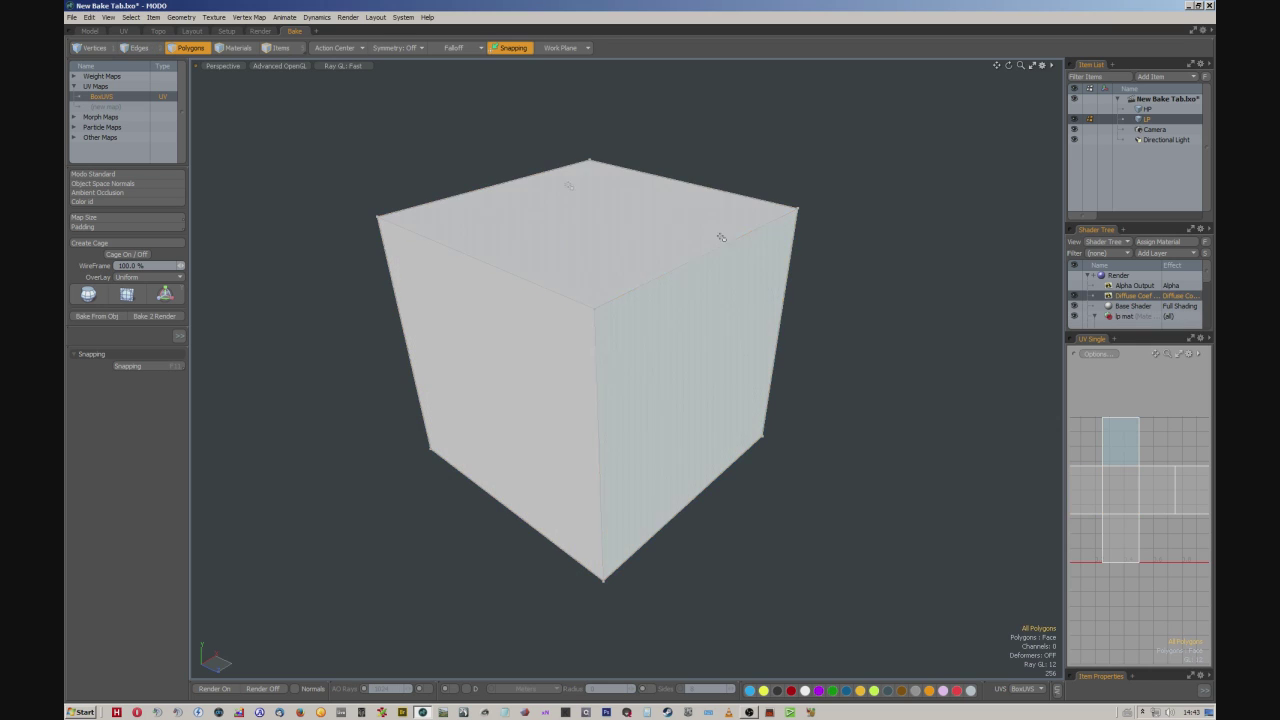
pyautogui.hotkey('ctrl', 'z')
pyautogui.hotkey('ctrl', 'z')
pyautogui.hotkey('ctrl', 'z')
pyautogui.hotkey('ctrl', 'z')
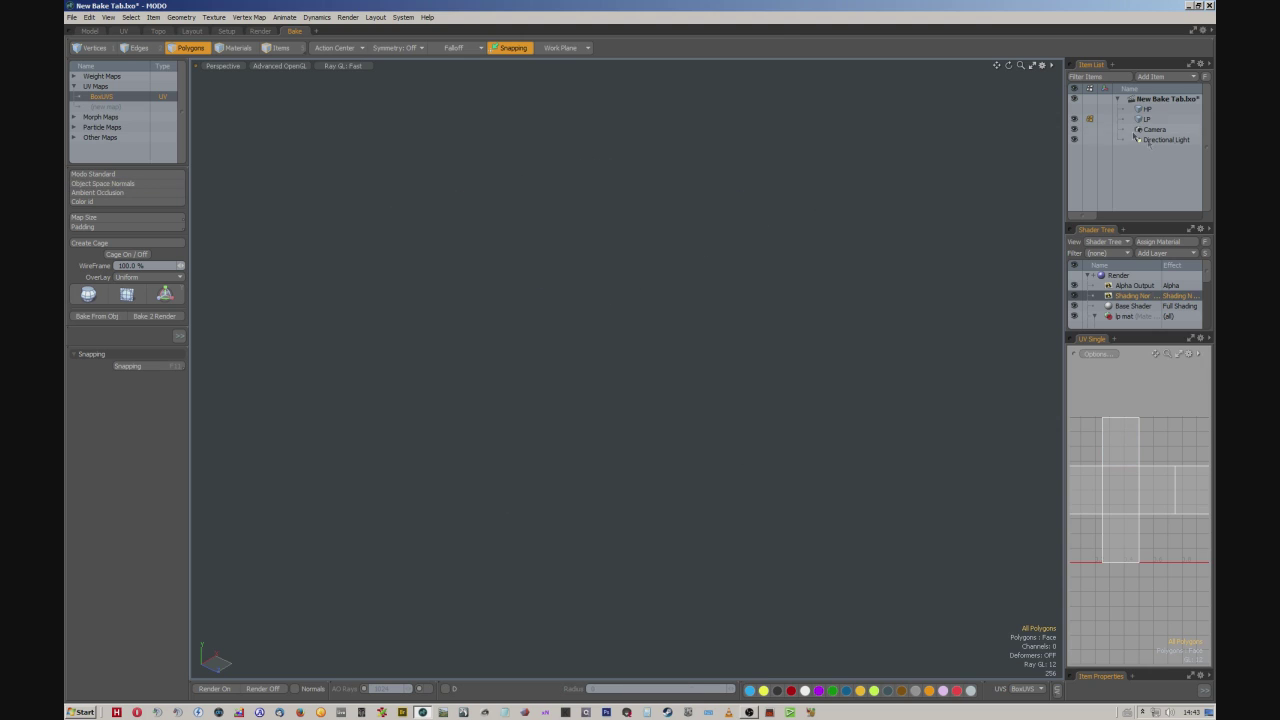
# Select both the LP and HP meshes and preview their shading normals by switching the alpha output off and back on
pyautogui.click(1139, 121)
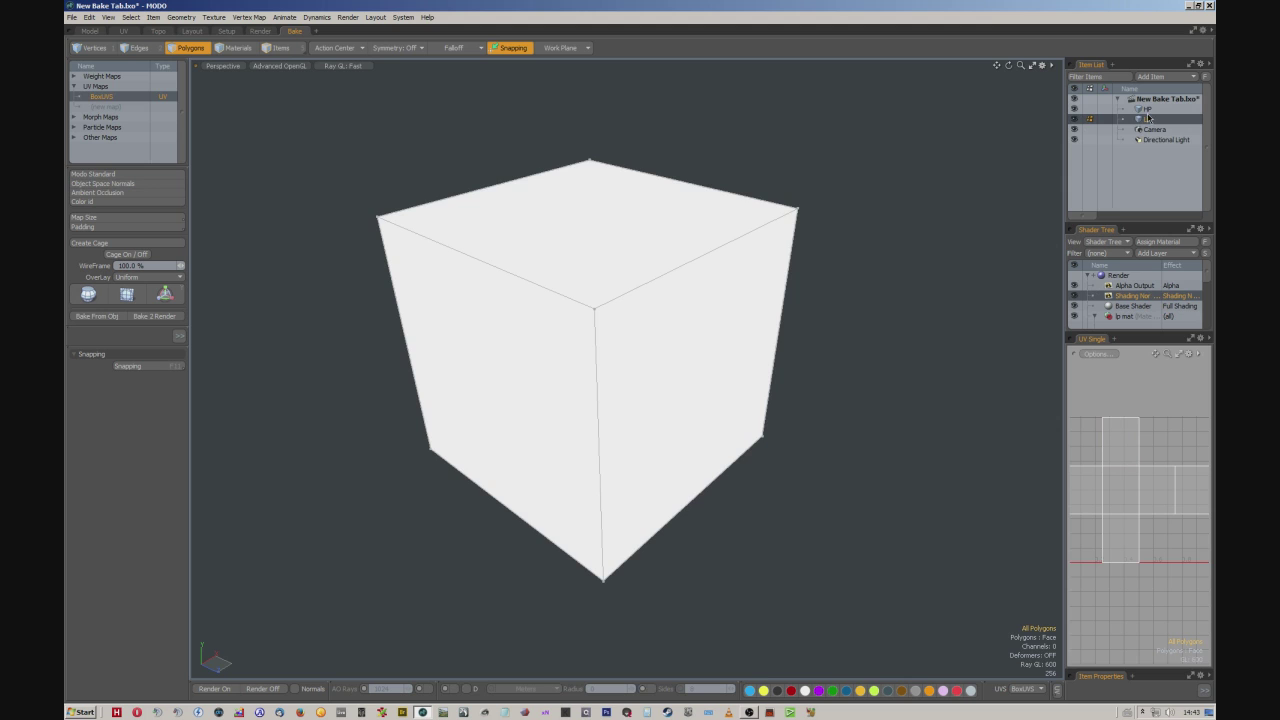
pyautogui.keyDown('ctrl'); pyautogui.click(1146, 109); pyautogui.keyUp('ctrl')
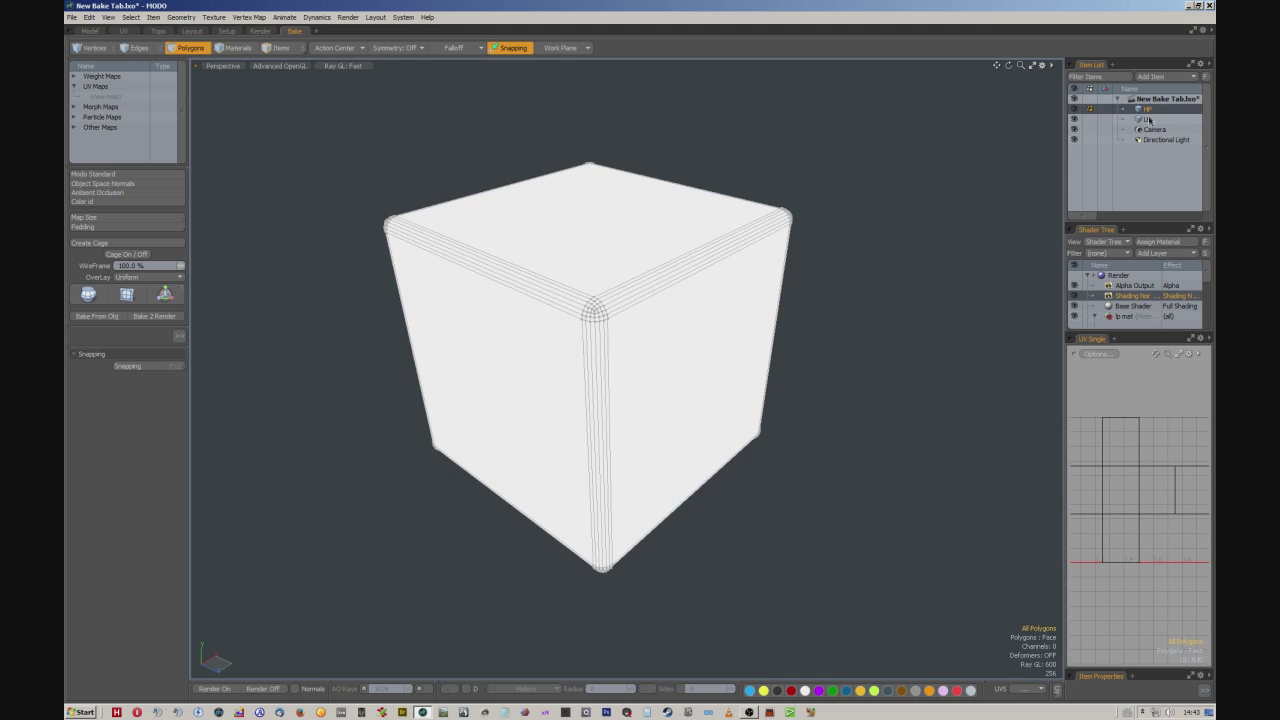
pyautogui.click(1074, 287)
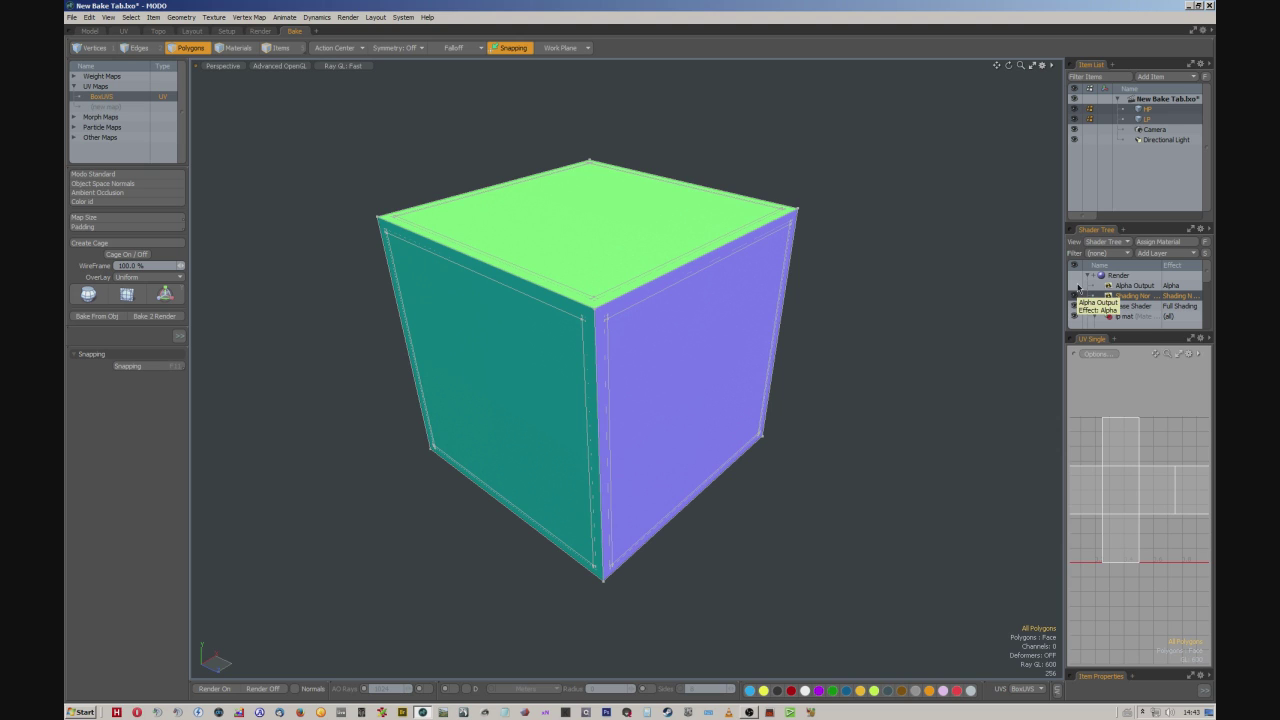
pyautogui.click(1077, 287)
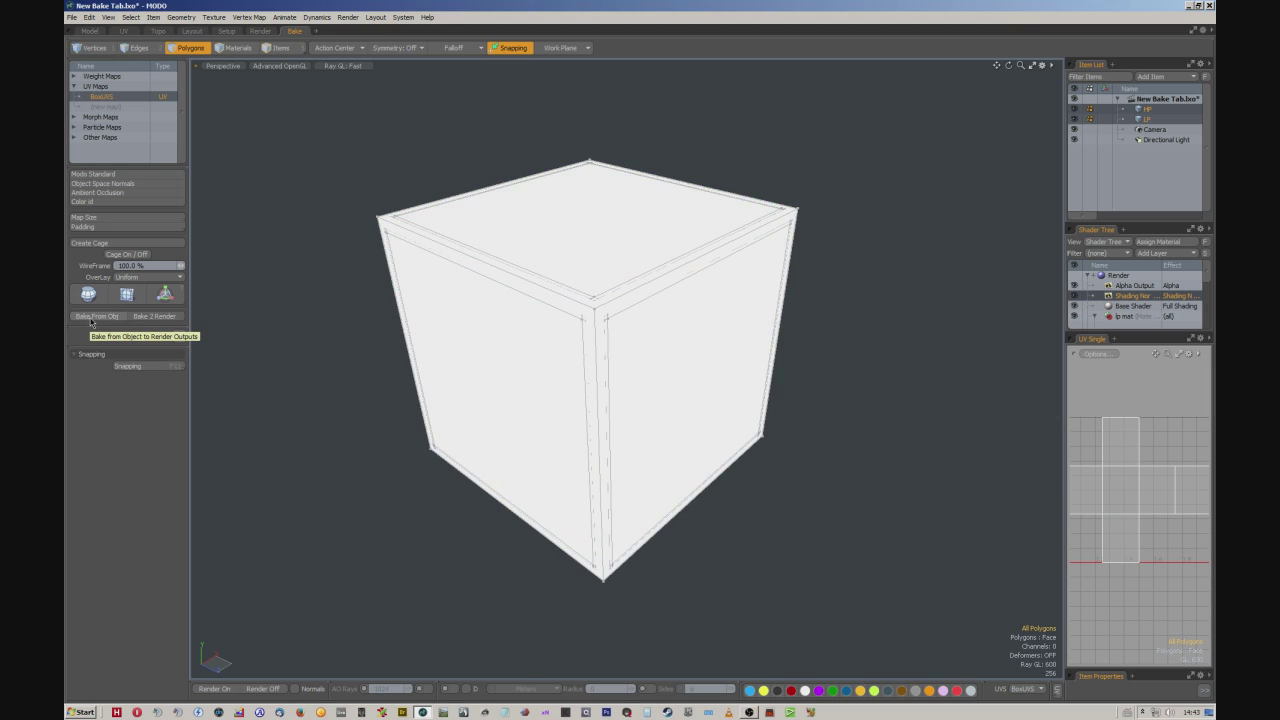
# Turn on the cage and bake the HP normals from object to render outputs, using Cage as the cage
pyautogui.click(91, 318)
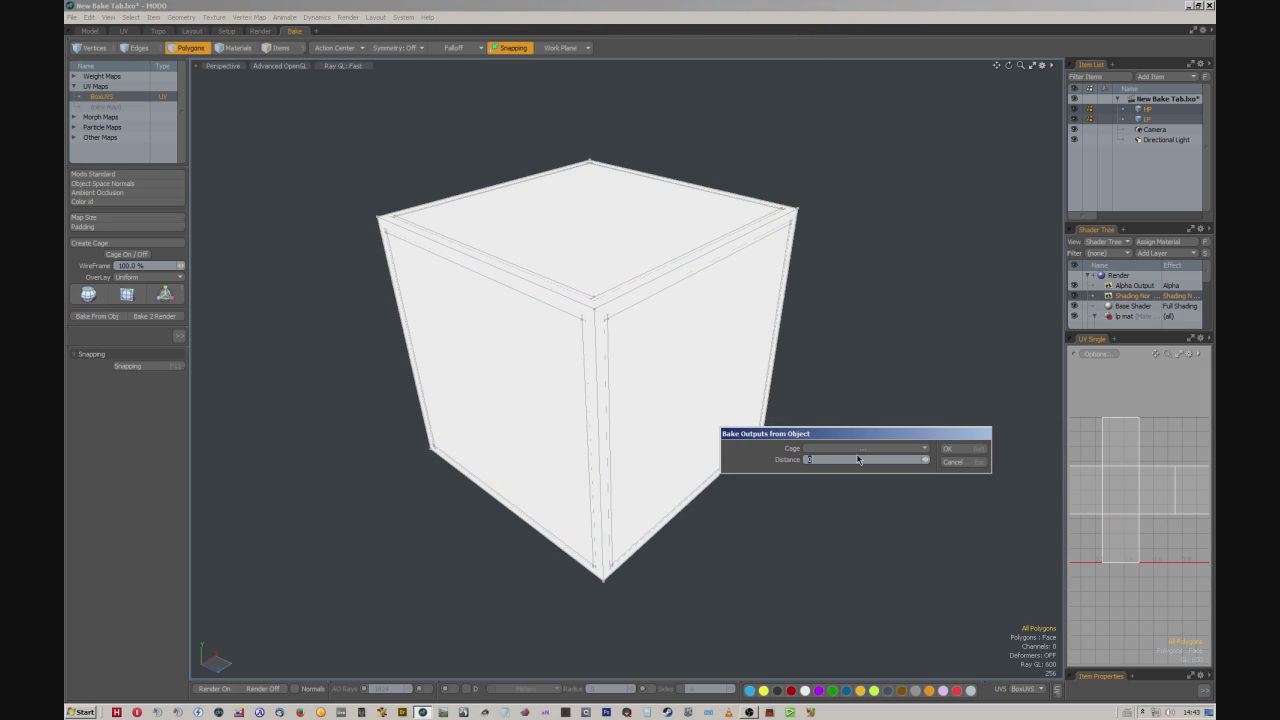
pyautogui.click(952, 461)
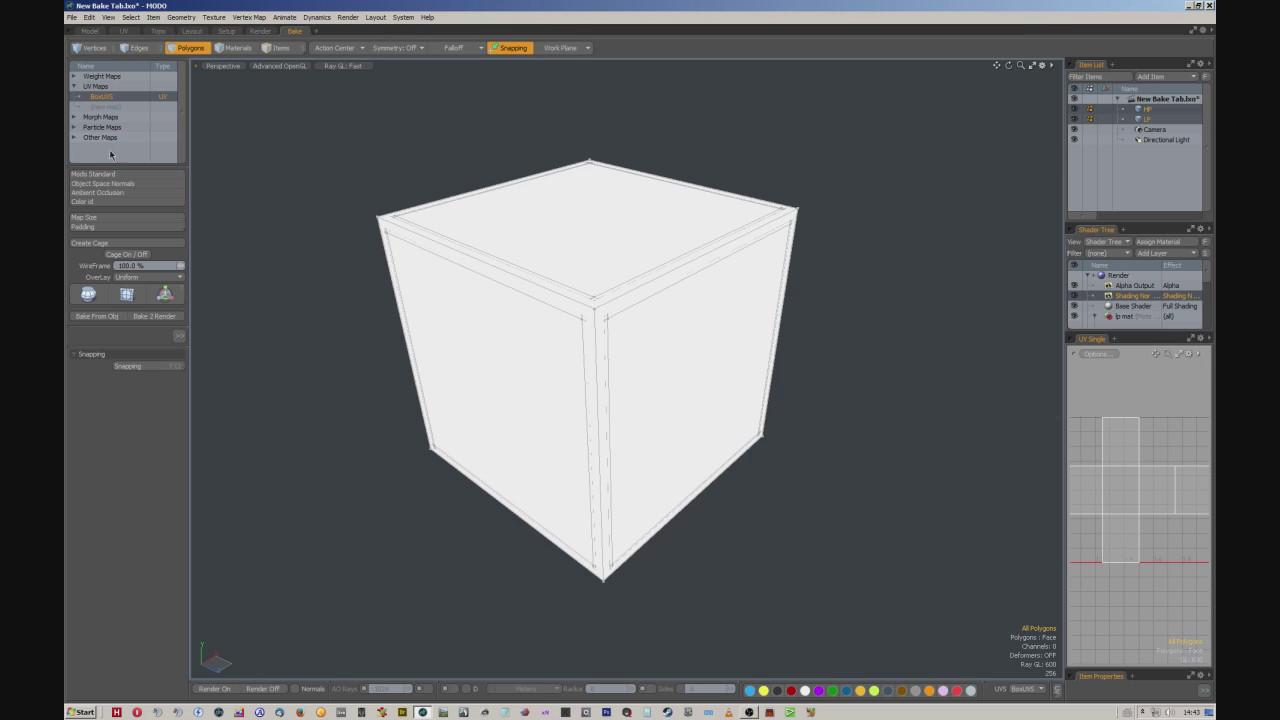
pyautogui.click(130, 255)
pyautogui.click(100, 316)
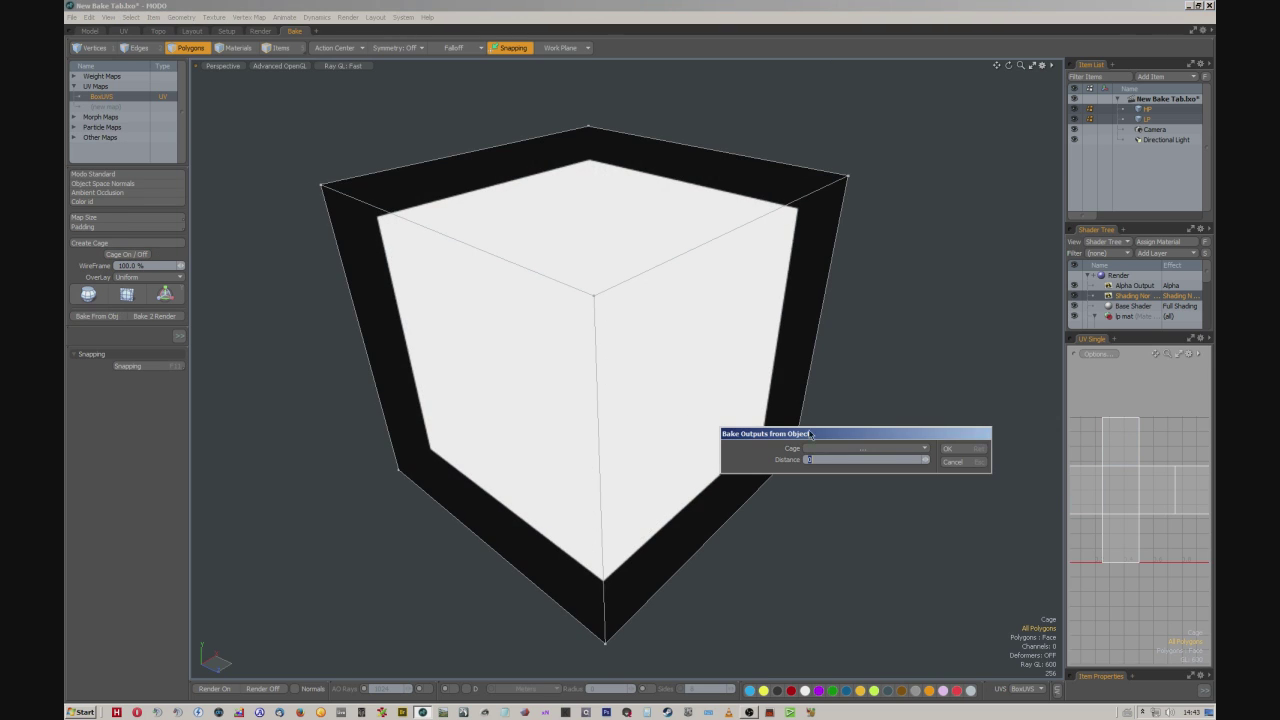
pyautogui.click(922, 448)
pyautogui.click(918, 471)
pyautogui.click(955, 450)
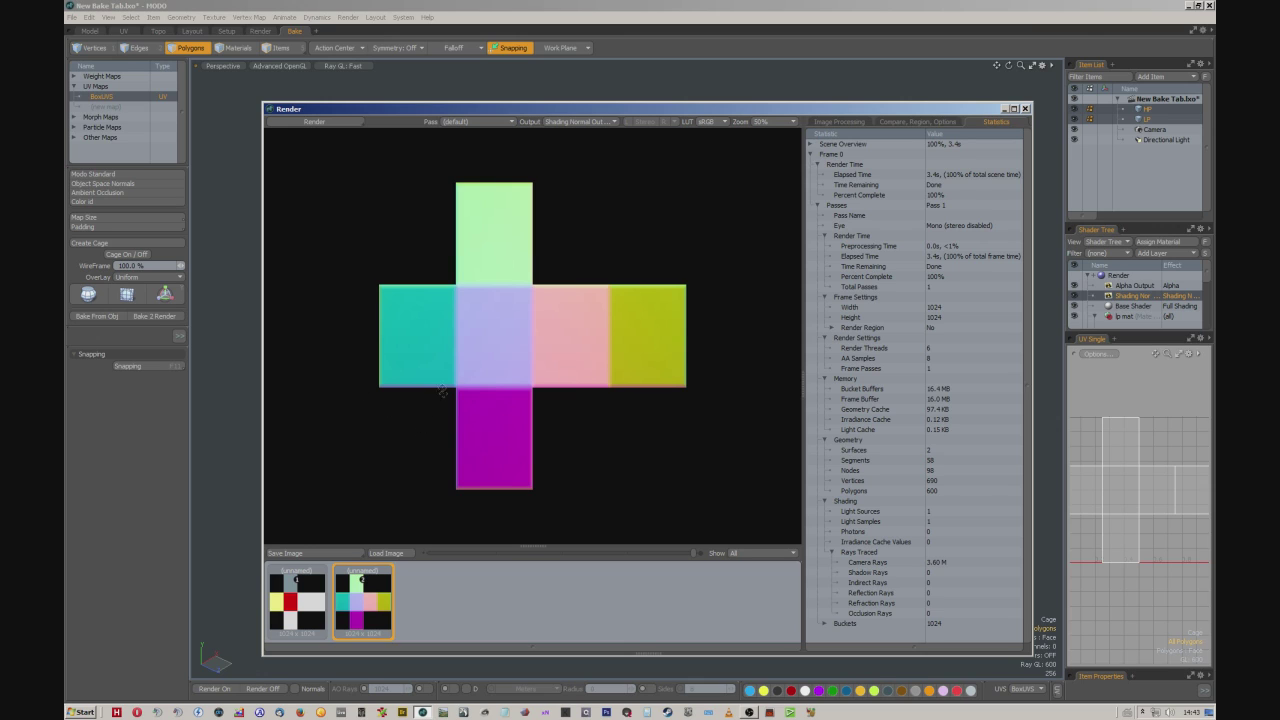
# Set the bake padding to 64 and bake from object again with Cage as the cage
pyautogui.click(135, 228)
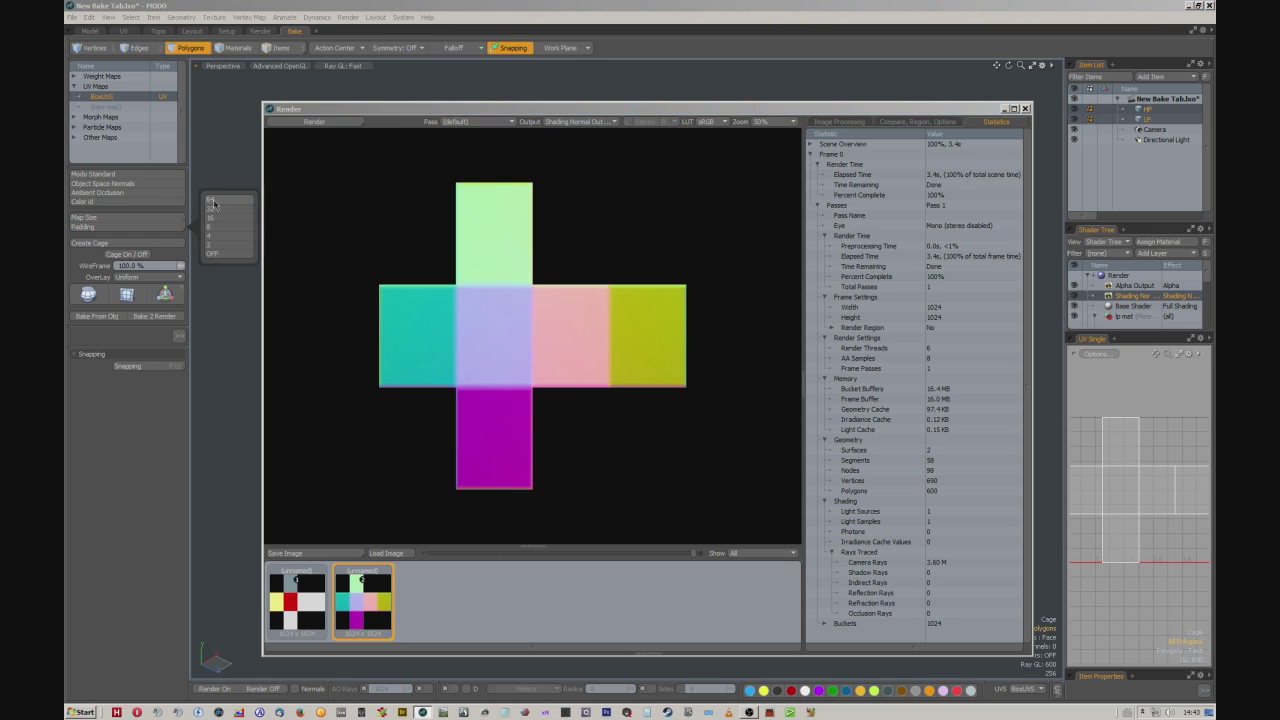
pyautogui.click(626, 110)
pyautogui.click(110, 316)
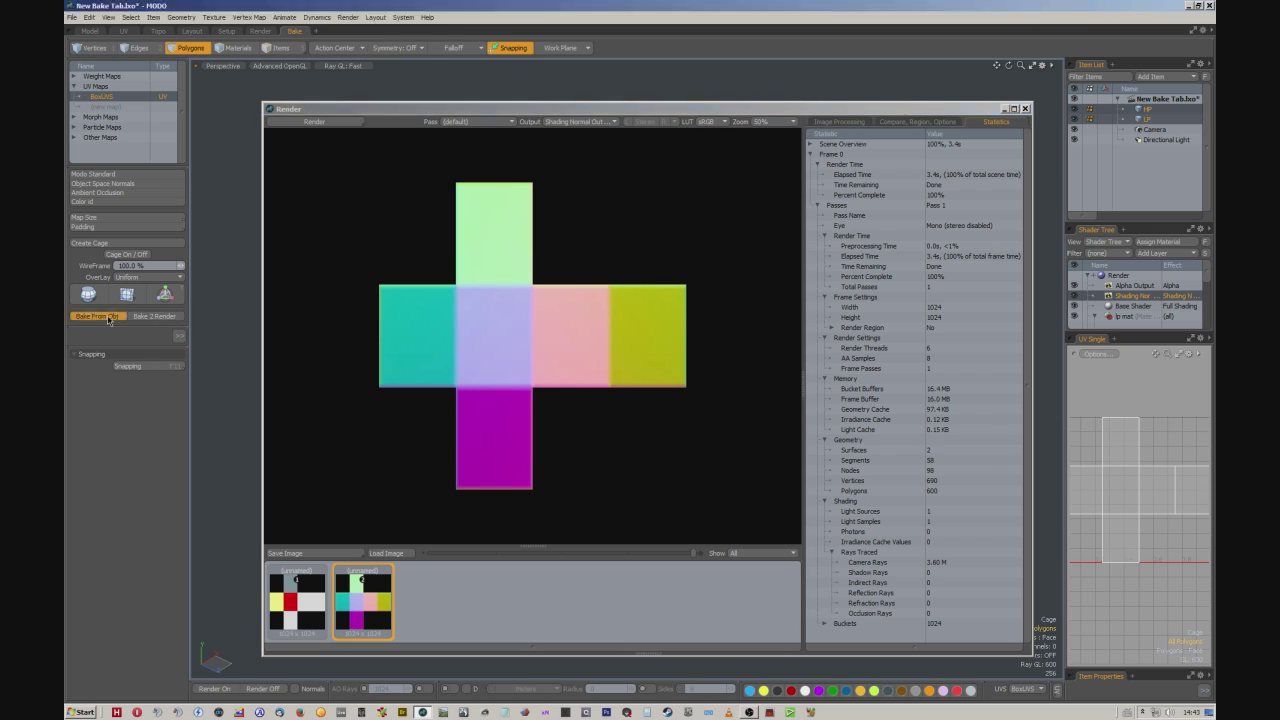
pyautogui.click(918, 450)
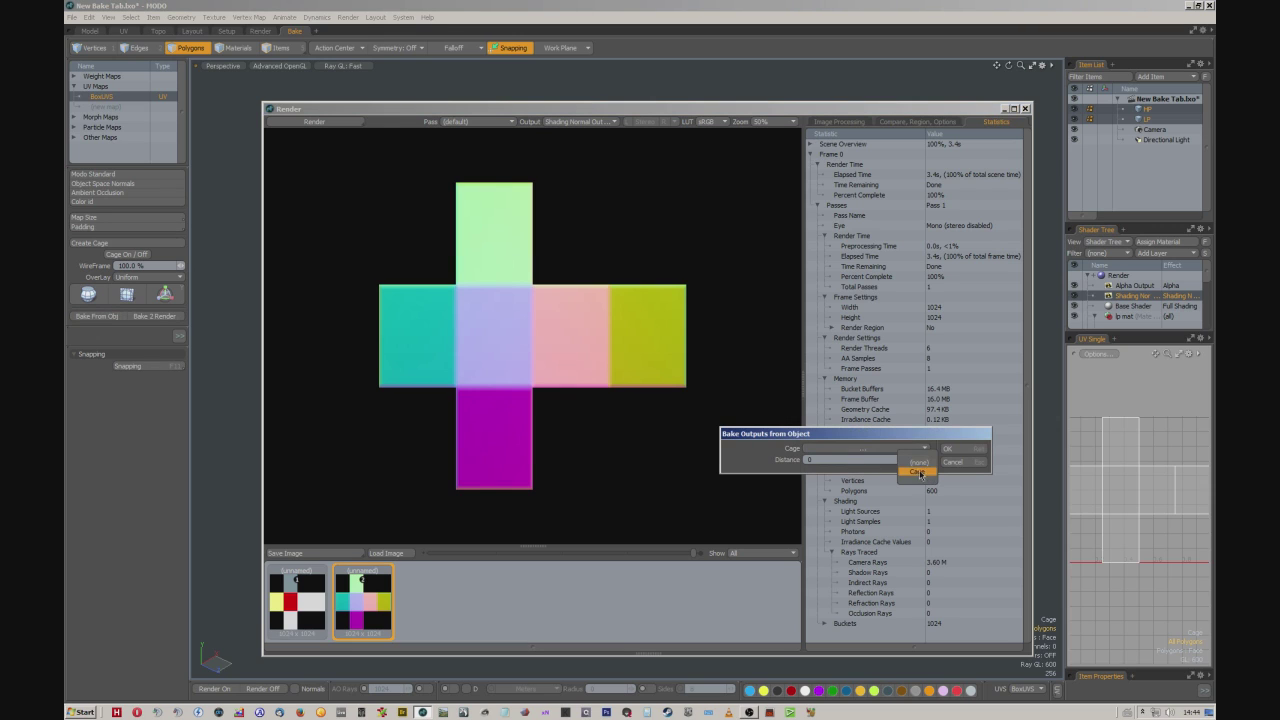
pyautogui.click(915, 468)
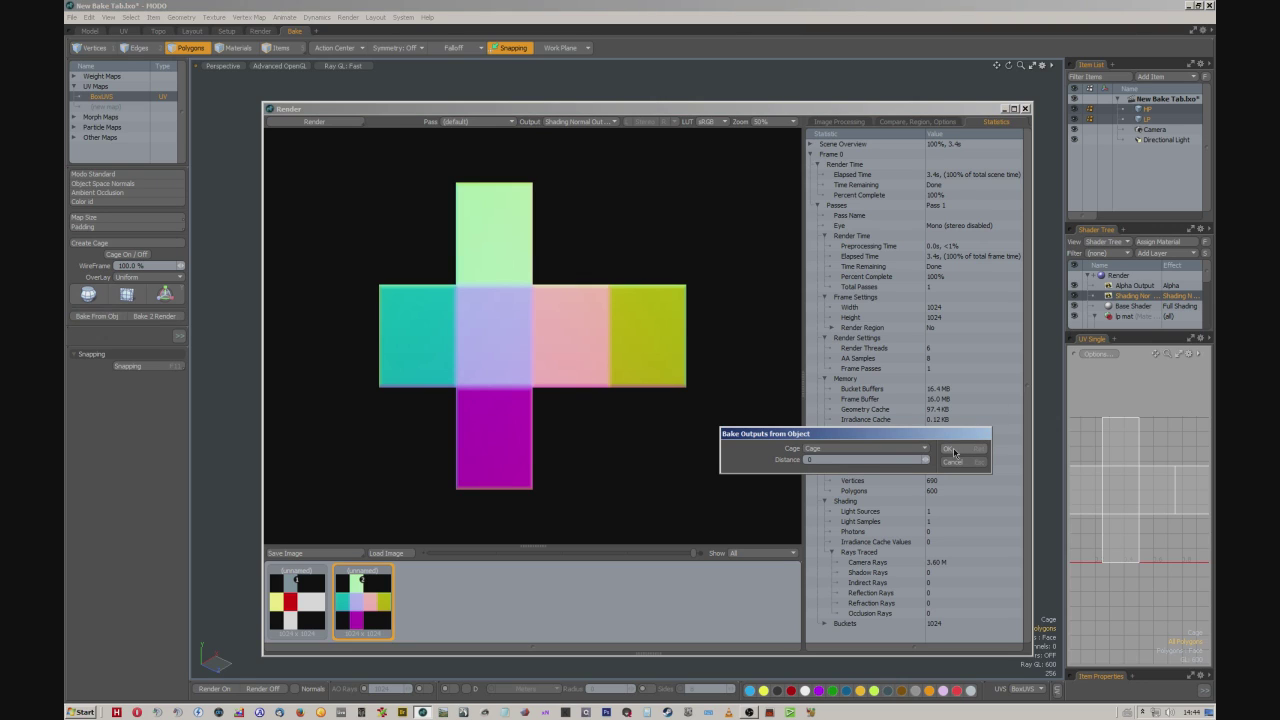
pyautogui.click(953, 452)
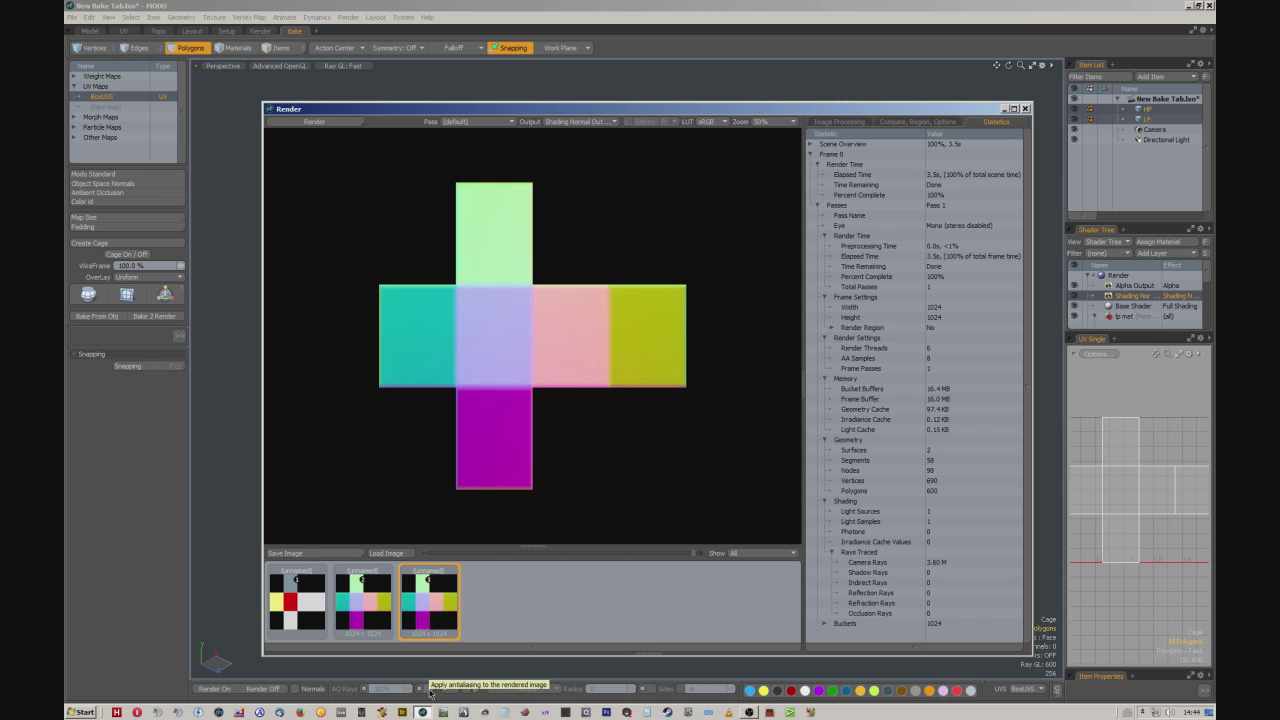
# Enable antialiasing for the rendered image and repeat the bake from object with Cage as the cage
pyautogui.click(429, 689)
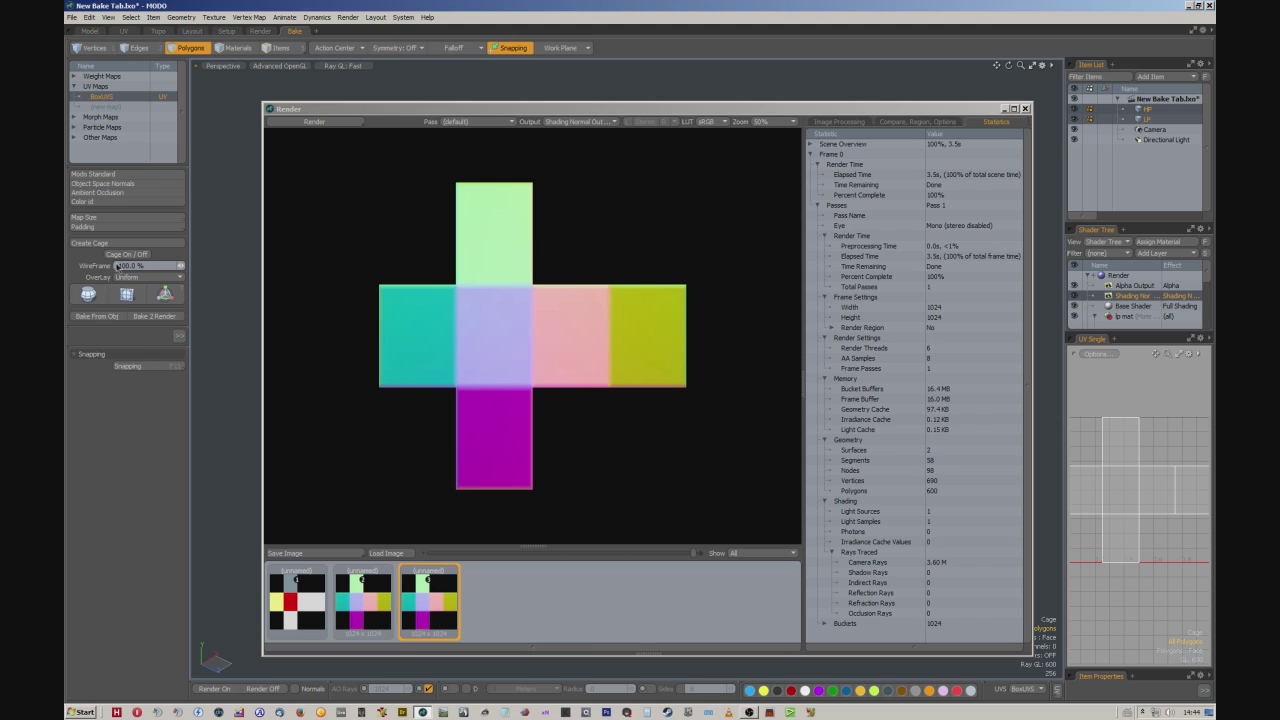
pyautogui.click(97, 316)
pyautogui.click(925, 447)
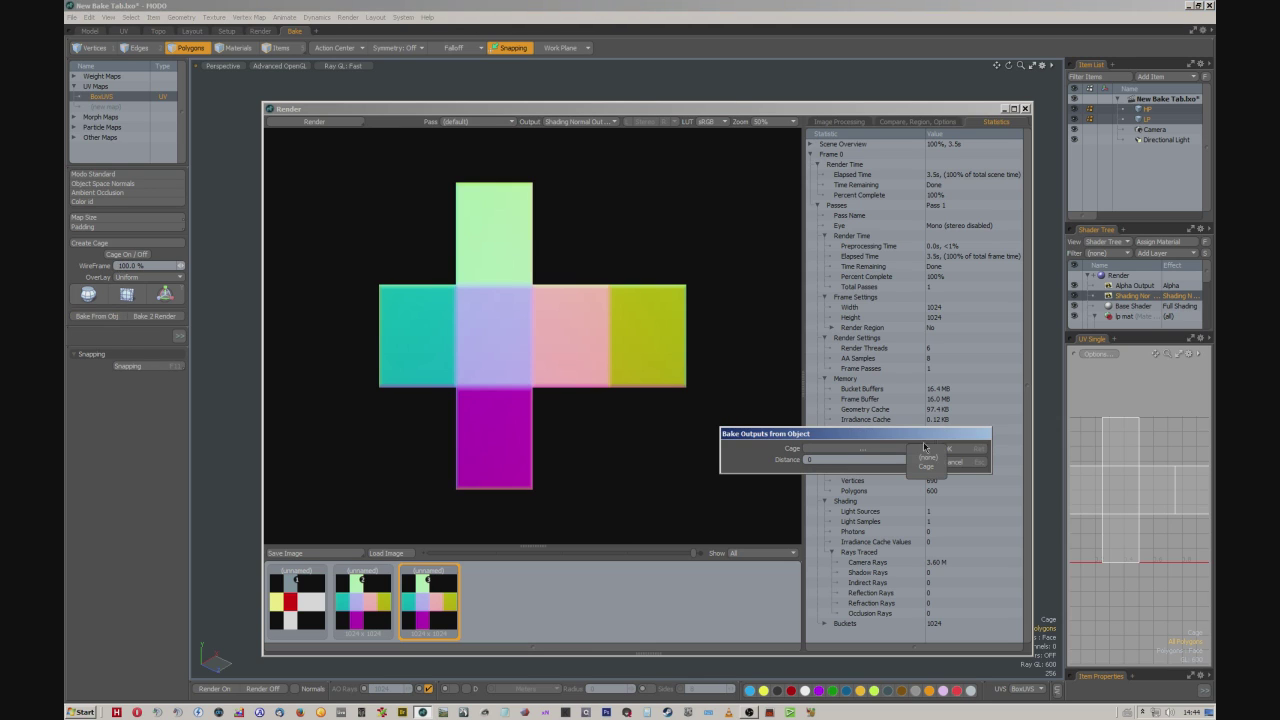
pyautogui.click(925, 466)
pyautogui.click(958, 448)
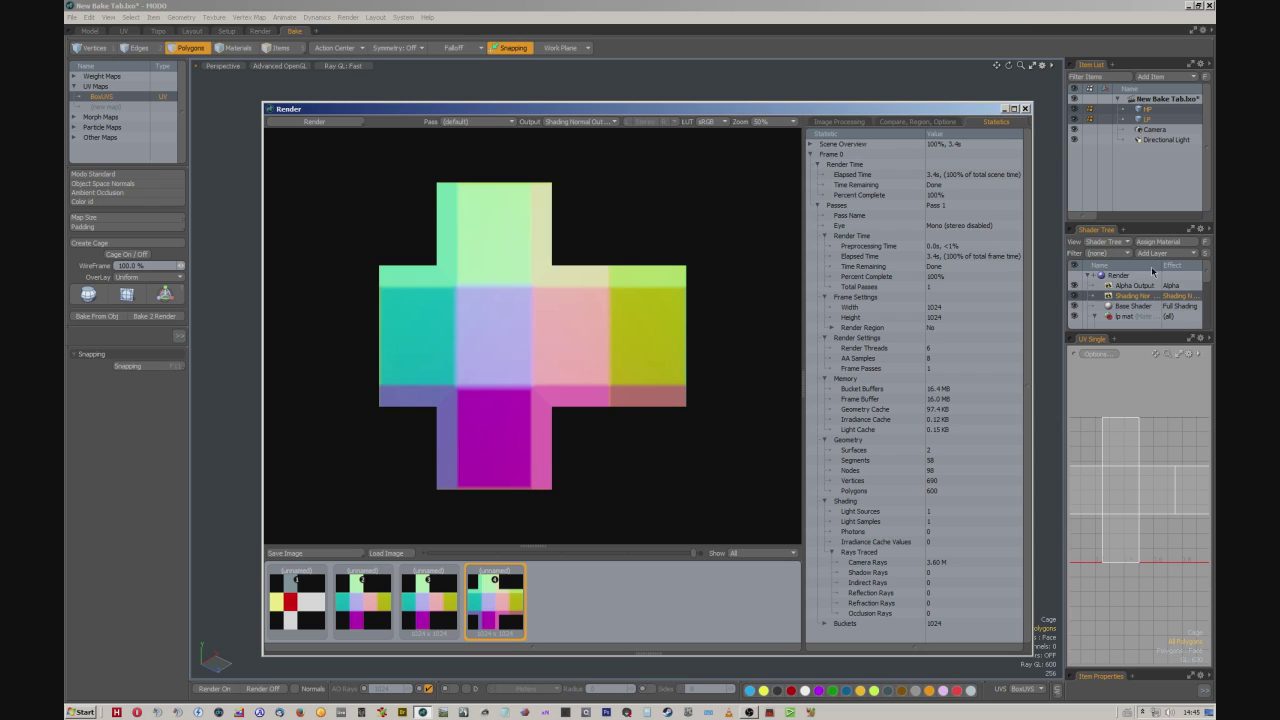
# Check the mesh item properties and the render's LUT options, leaving them as set, and close the render window
pyautogui.click(1206, 696)
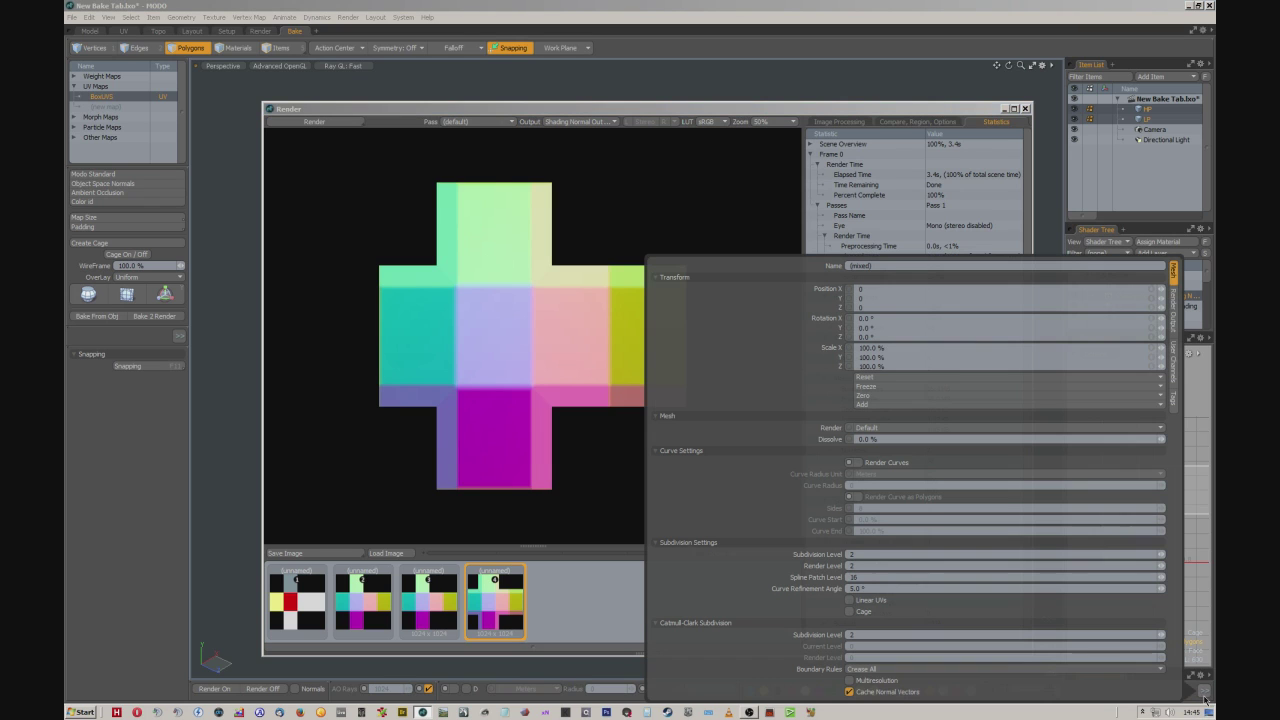
pyautogui.click(1174, 312)
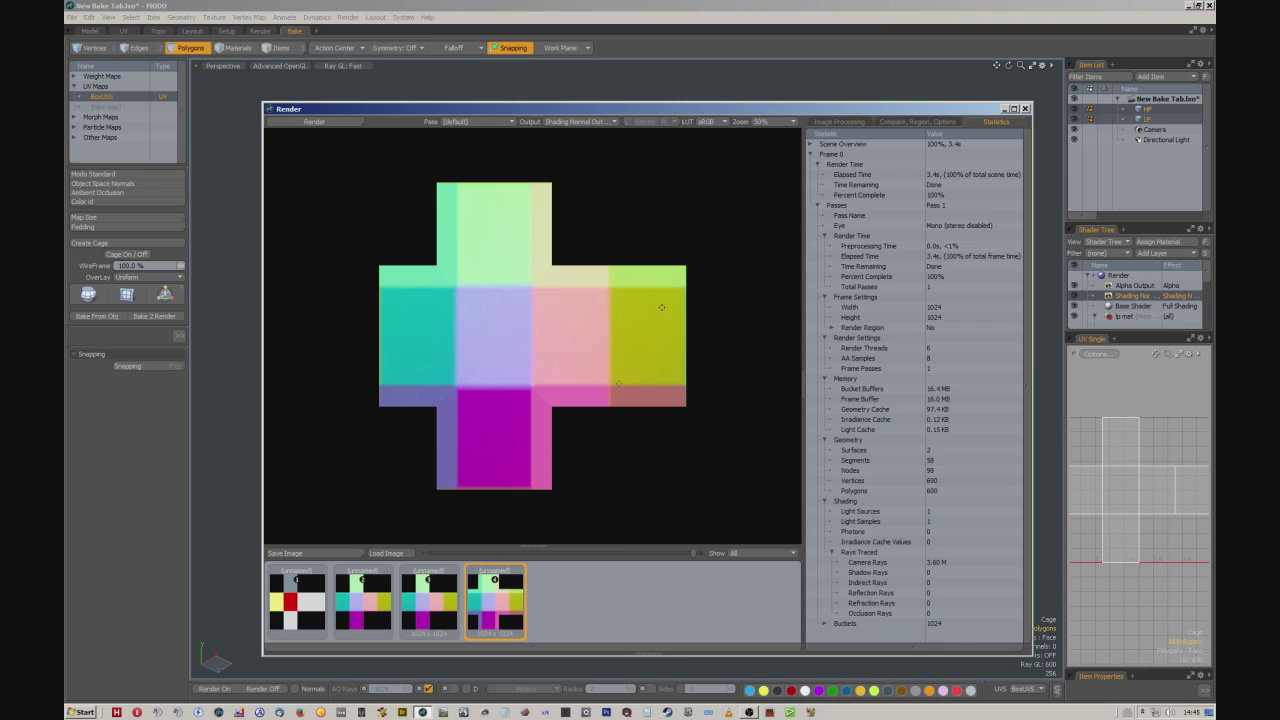
pyautogui.click(725, 122)
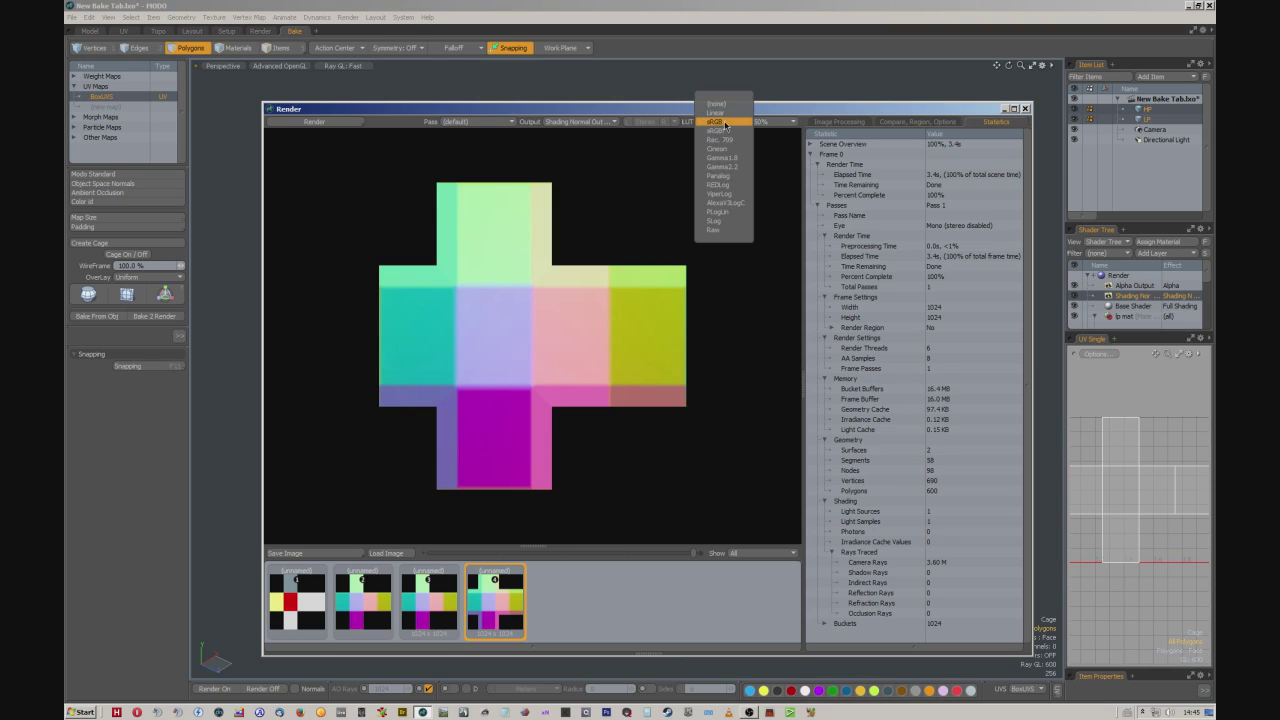
pyautogui.click(786, 111)
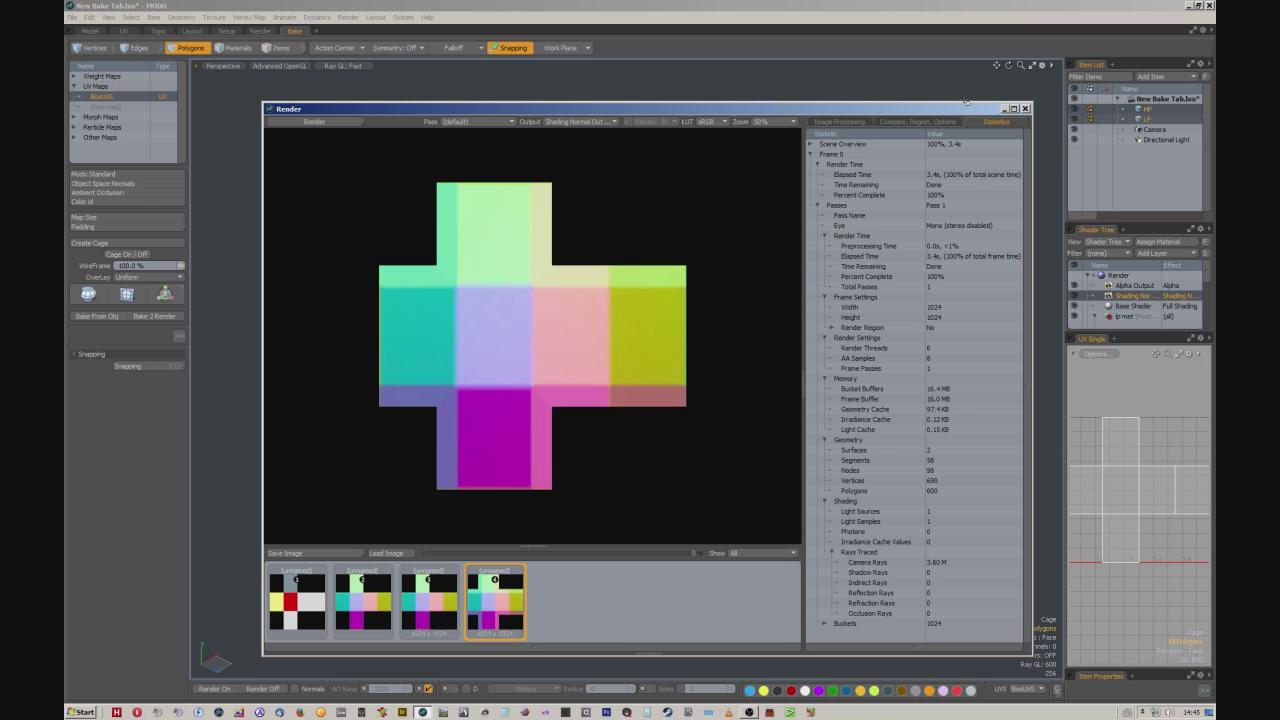
pyautogui.click(1025, 109)
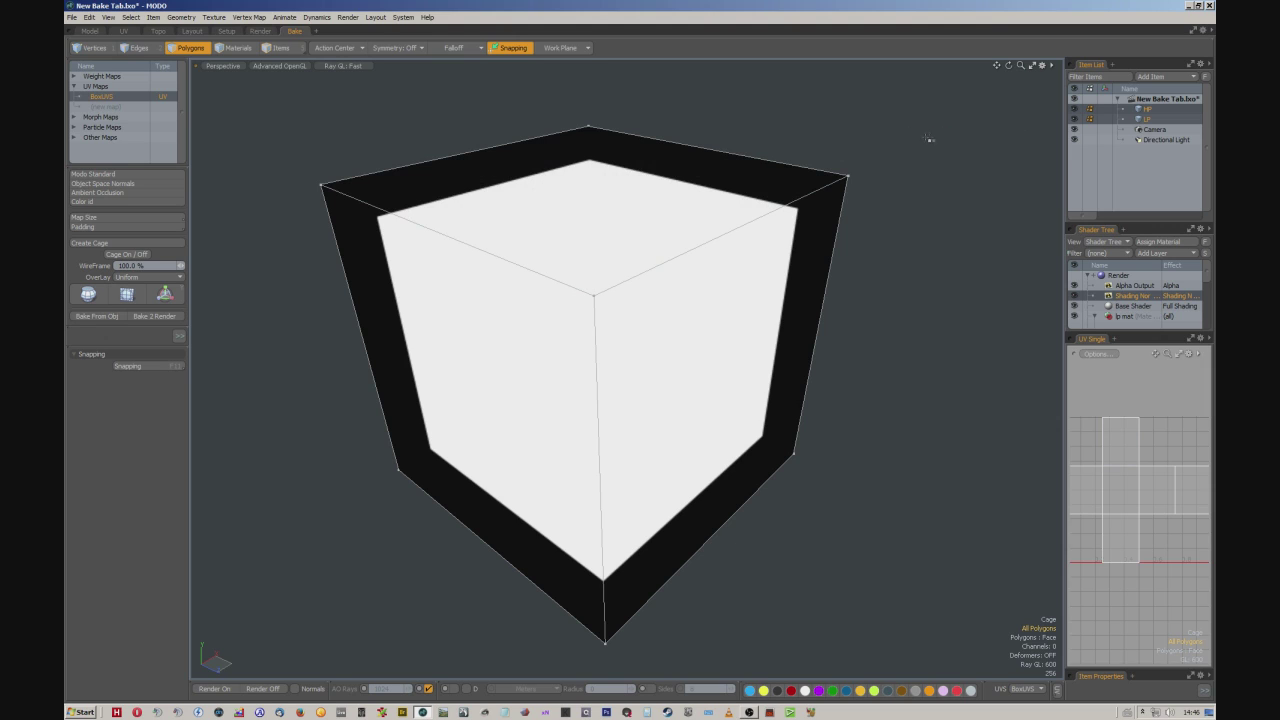
# Apply the Ambient Occlusion bake preset and select the LP and HP meshes for baking from object
pyautogui.click(97, 192)
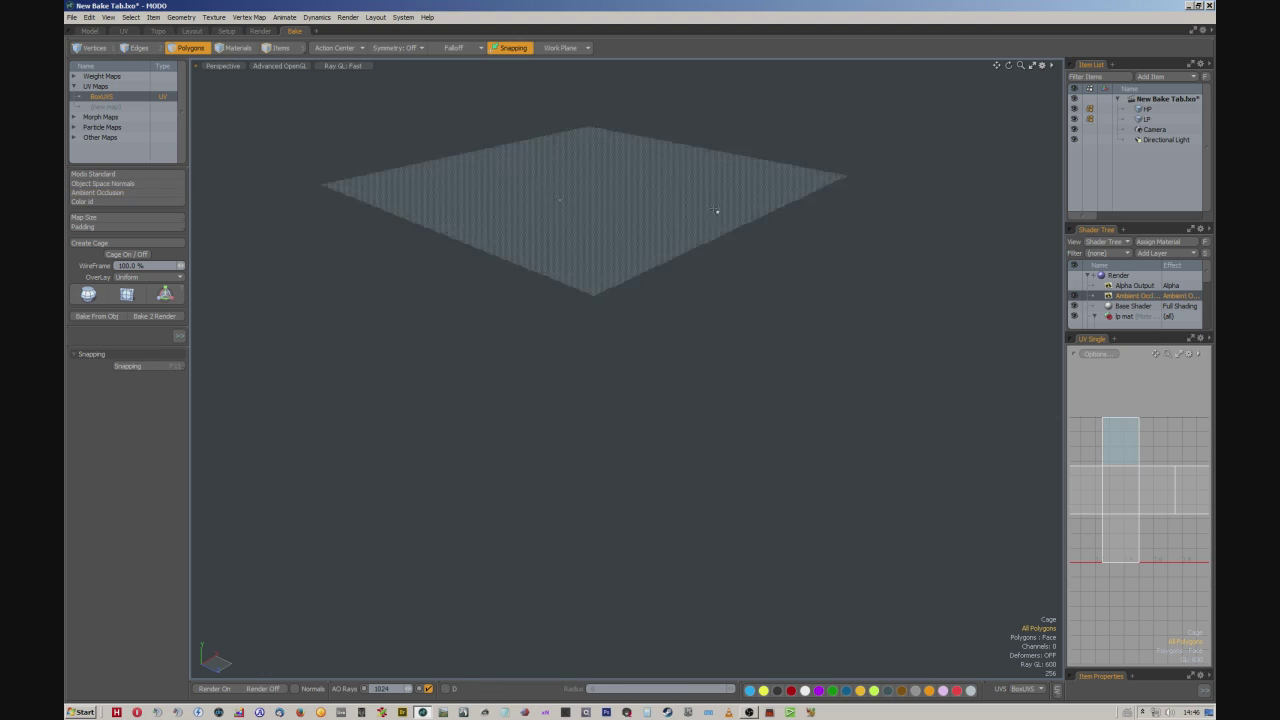
pyautogui.click(1147, 120)
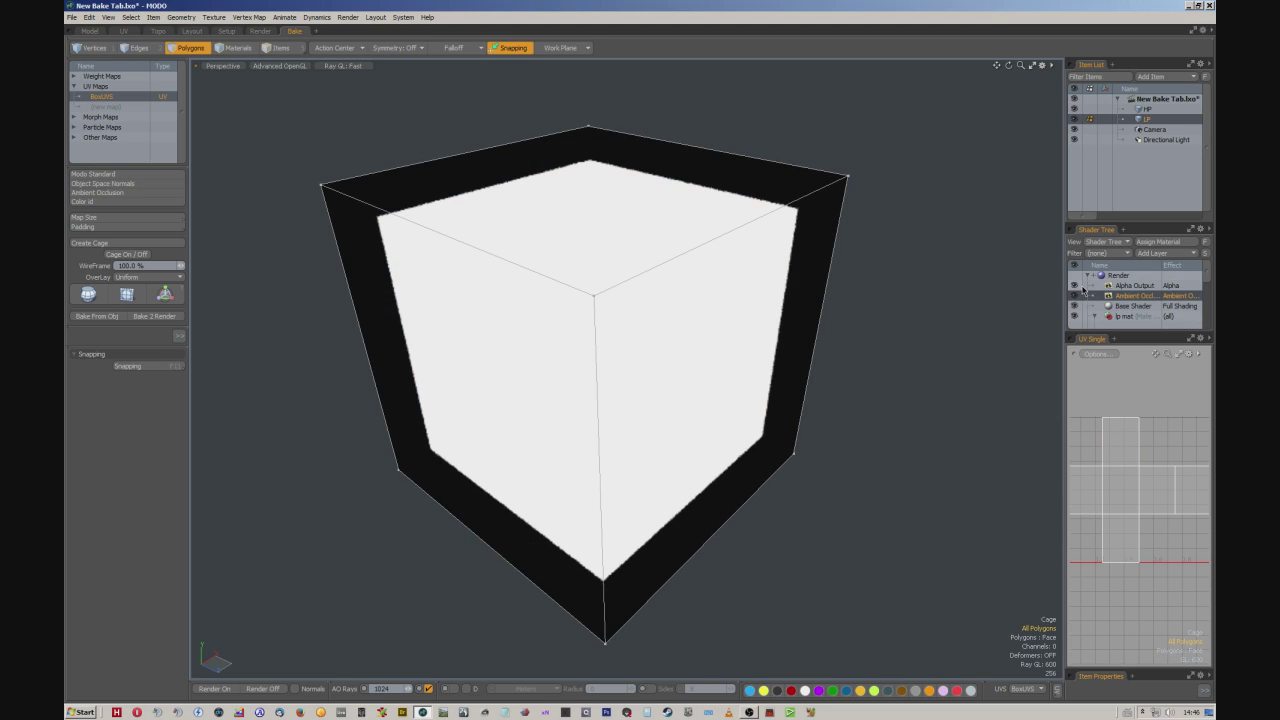
pyautogui.keyDown('ctrl'); pyautogui.click(1147, 109); pyautogui.keyUp('ctrl')
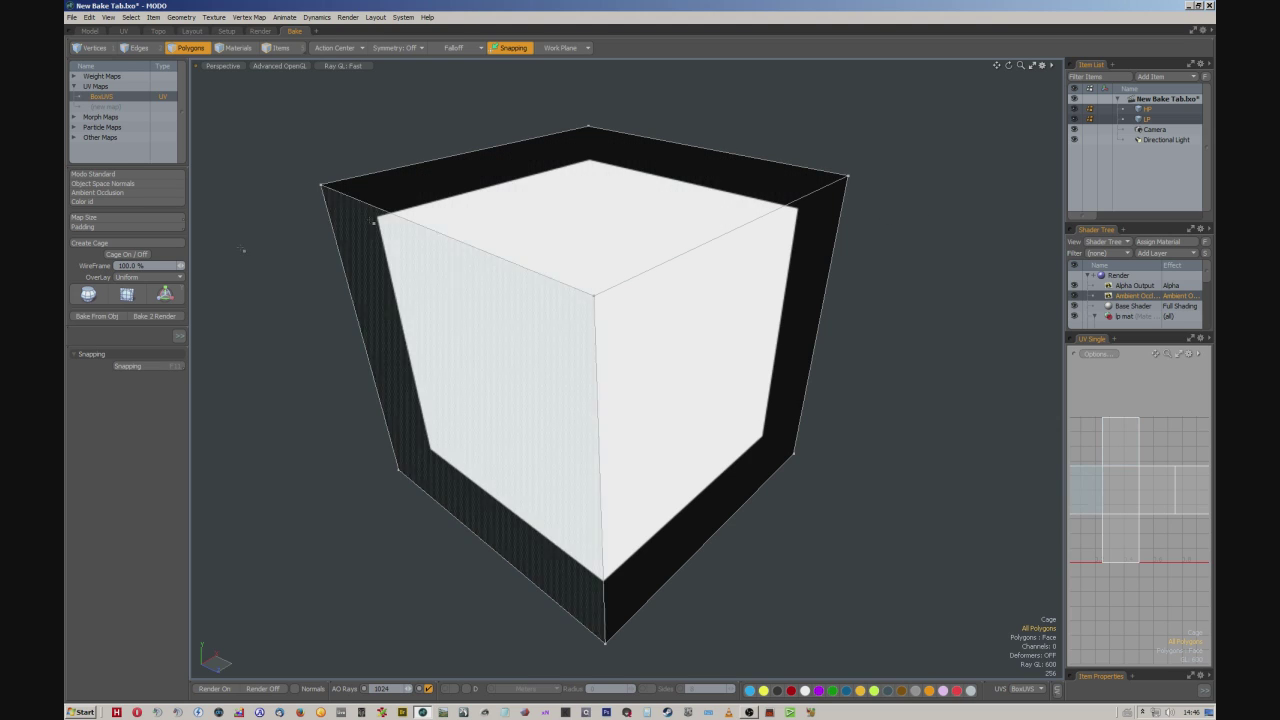
pyautogui.click(100, 316)
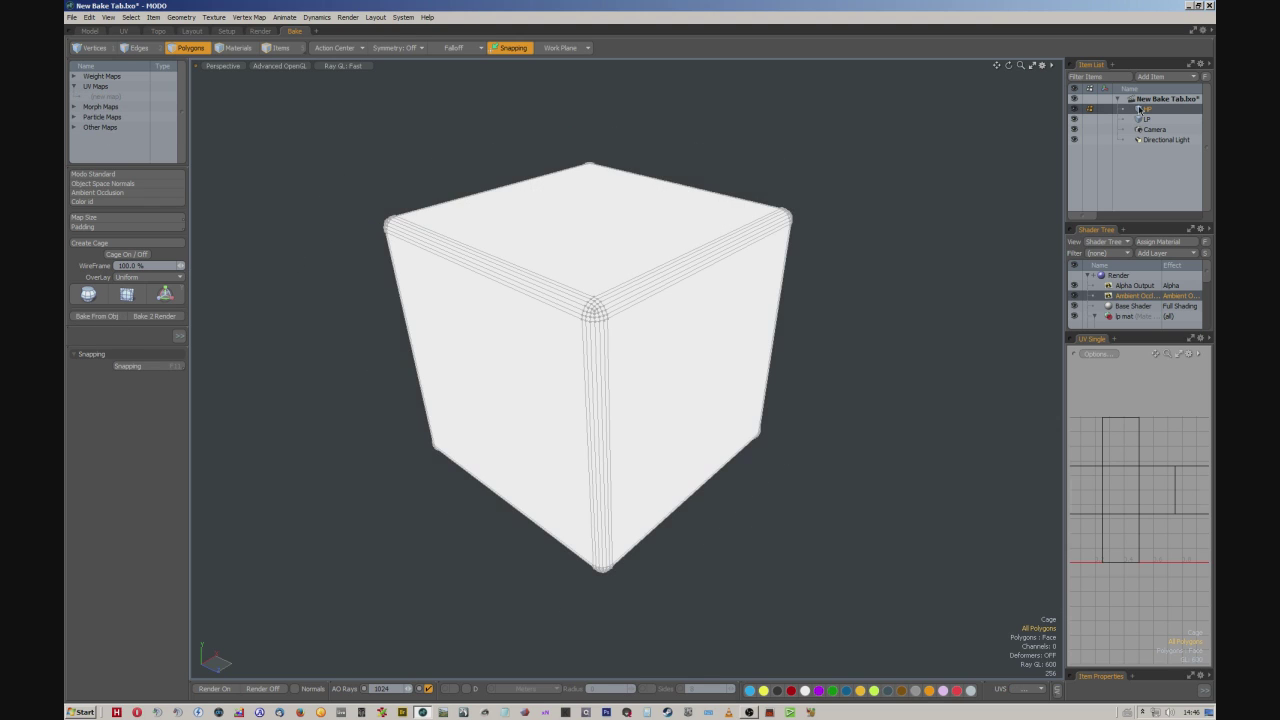
# Select the upper face of the HP cube and inset it by about 54 with the Bevel tool
pyautogui.click(580, 213)
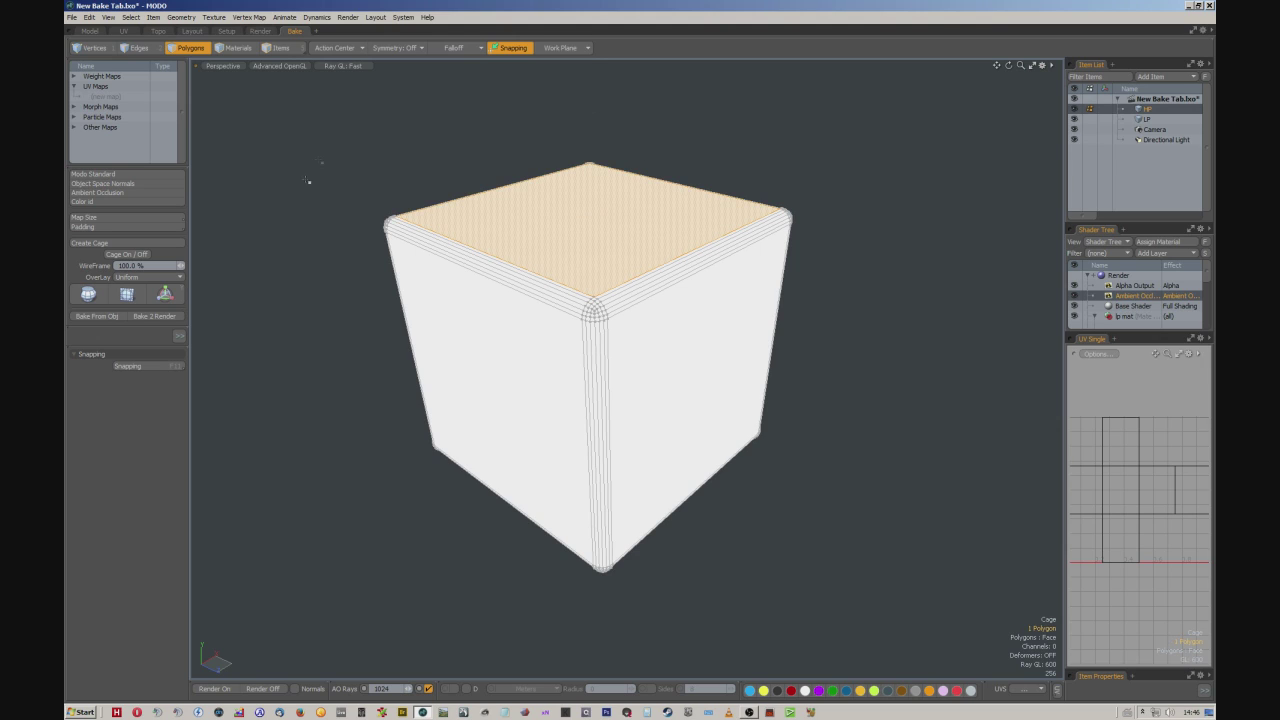
pyautogui.click(179, 336)
pyautogui.press('b')
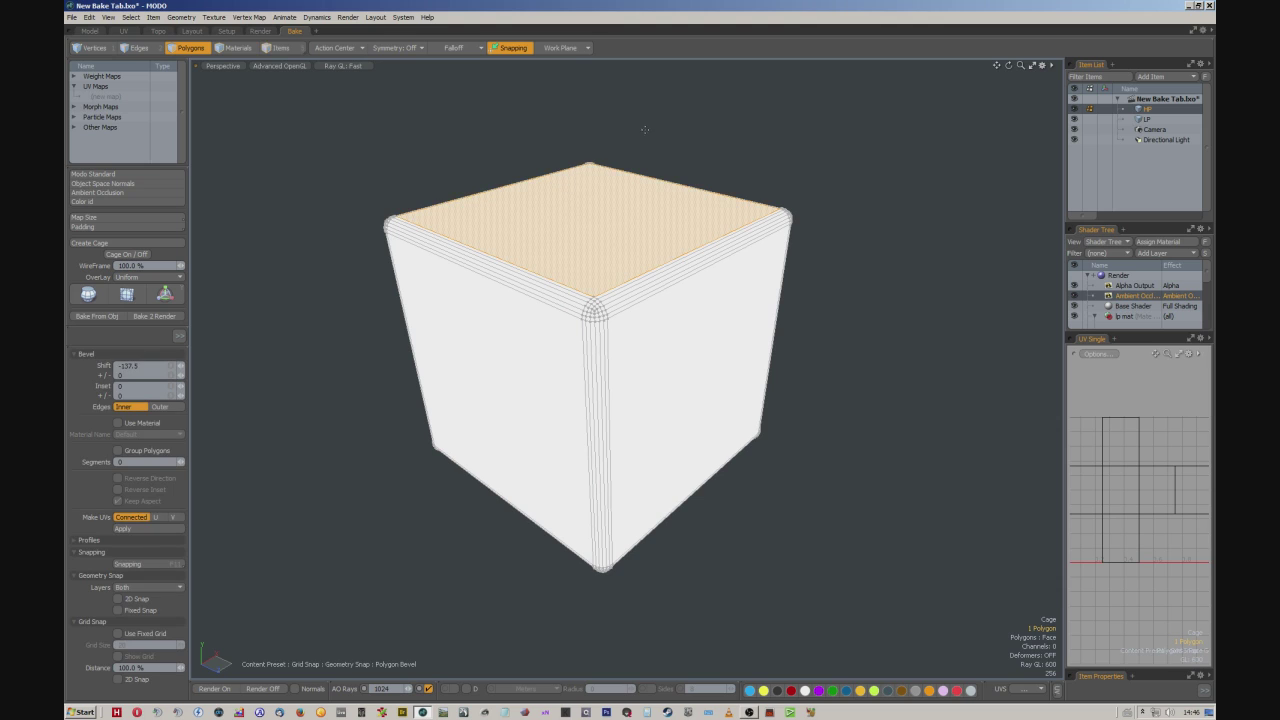
pyautogui.click(645, 129)
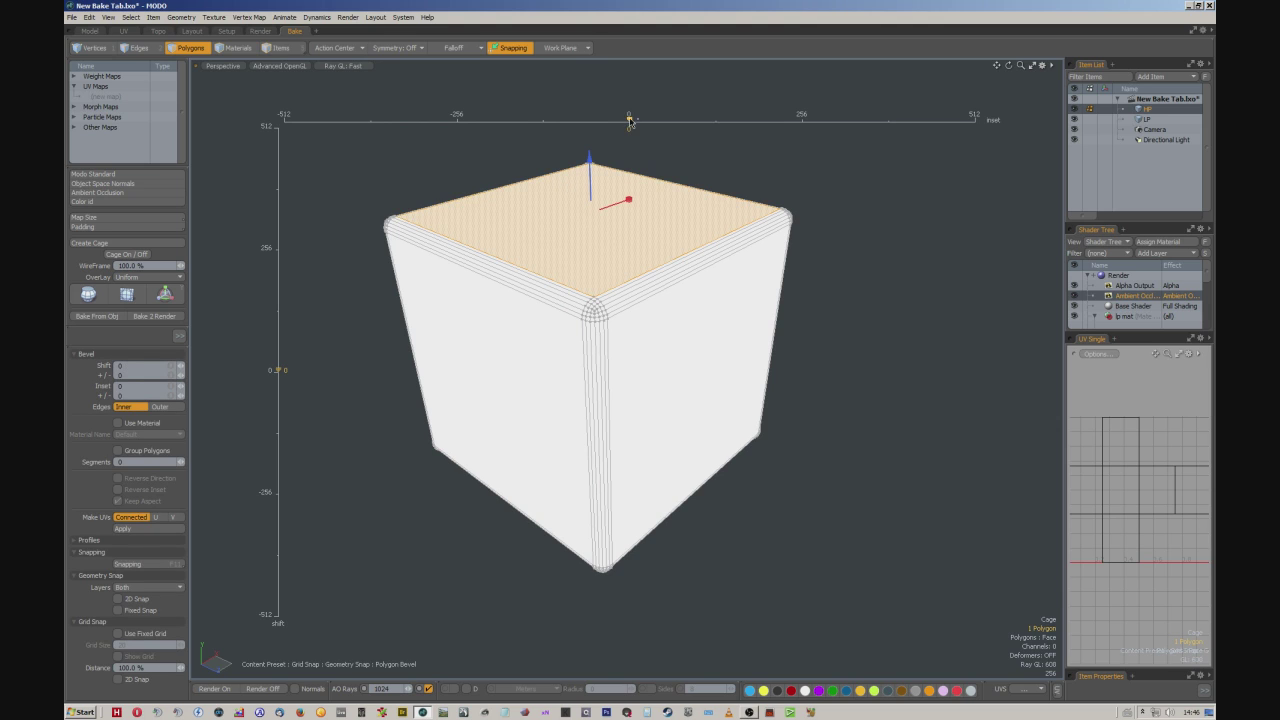
pyautogui.moveTo(630, 121); pyautogui.dragTo(665, 122)
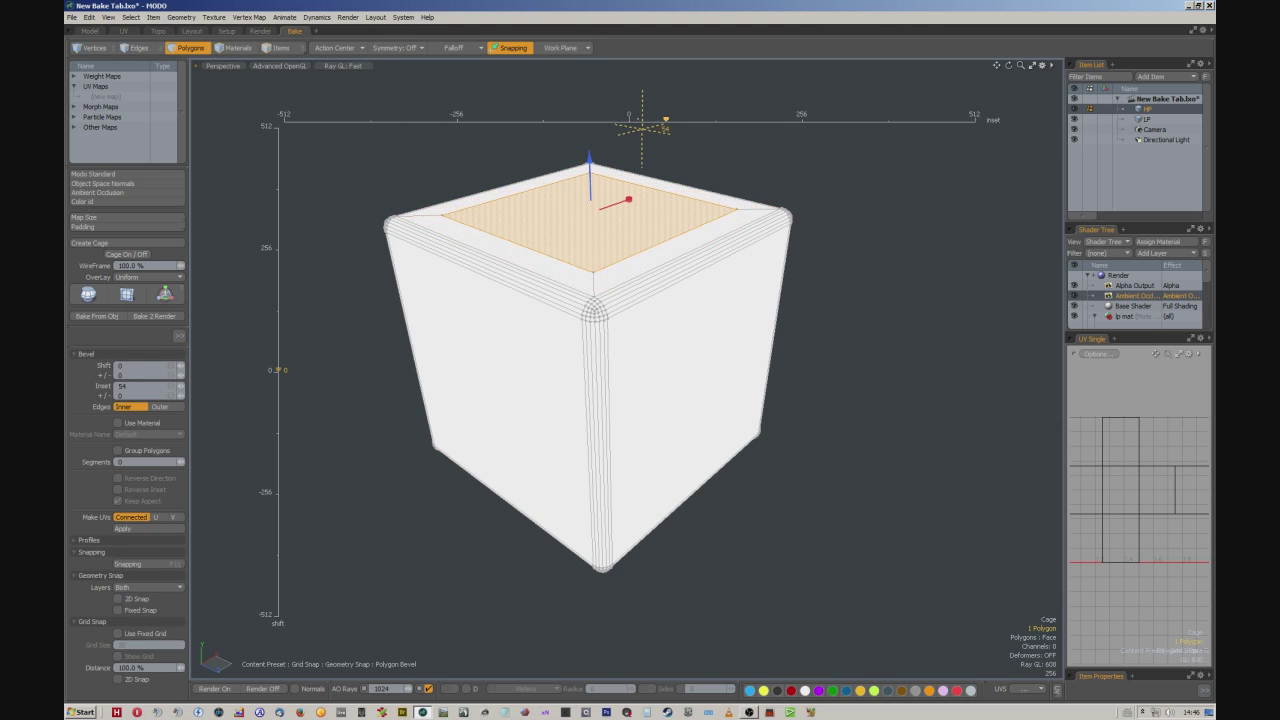
# Bevel the inset face inward with a shift of about -65.3 to form a recess, and clear the polygon selection
pyautogui.click(643, 128)
pyautogui.moveTo(279, 370); pyautogui.dragTo(279, 401)
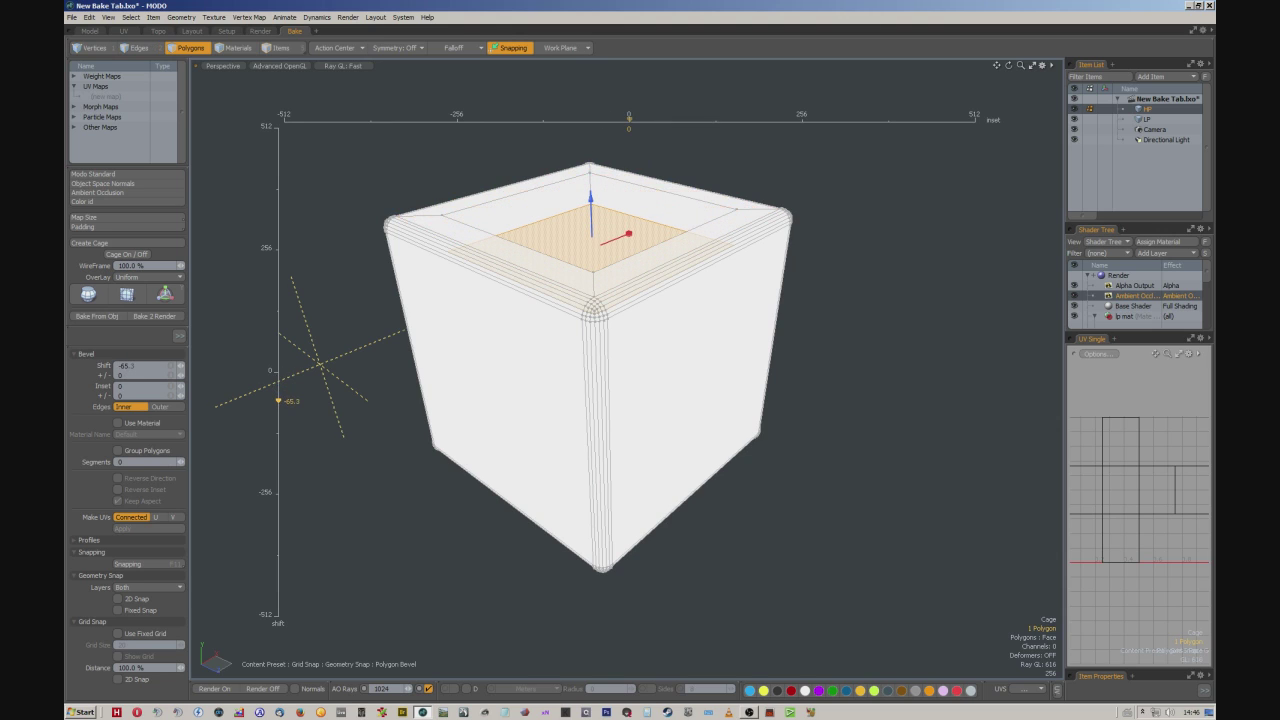
pyautogui.press('space')
pyautogui.click(660, 158)
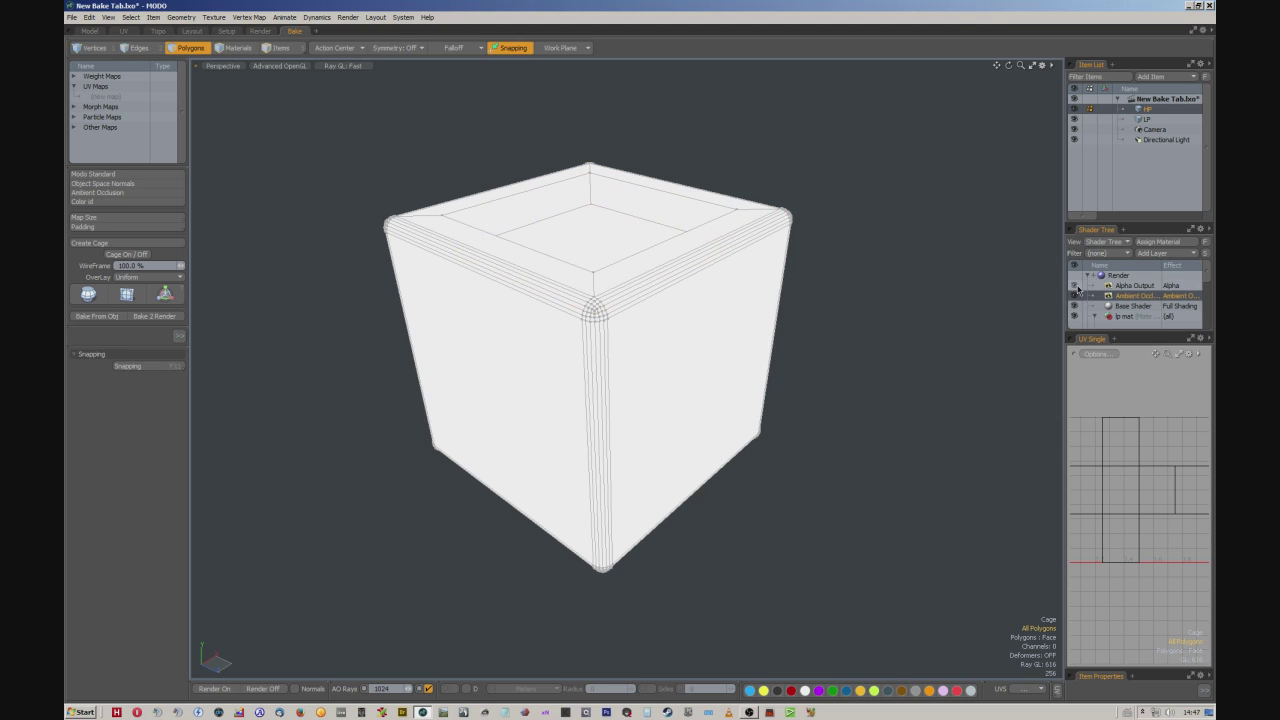
# Turn off the alpha output, reapply the Ambient Occlusion preset and reselect the HP mesh
pyautogui.click(1075, 286)
pyautogui.keyDown('alt'); pyautogui.moveTo(760, 222); pyautogui.dragTo(842, 236); pyautogui.keyUp('alt')
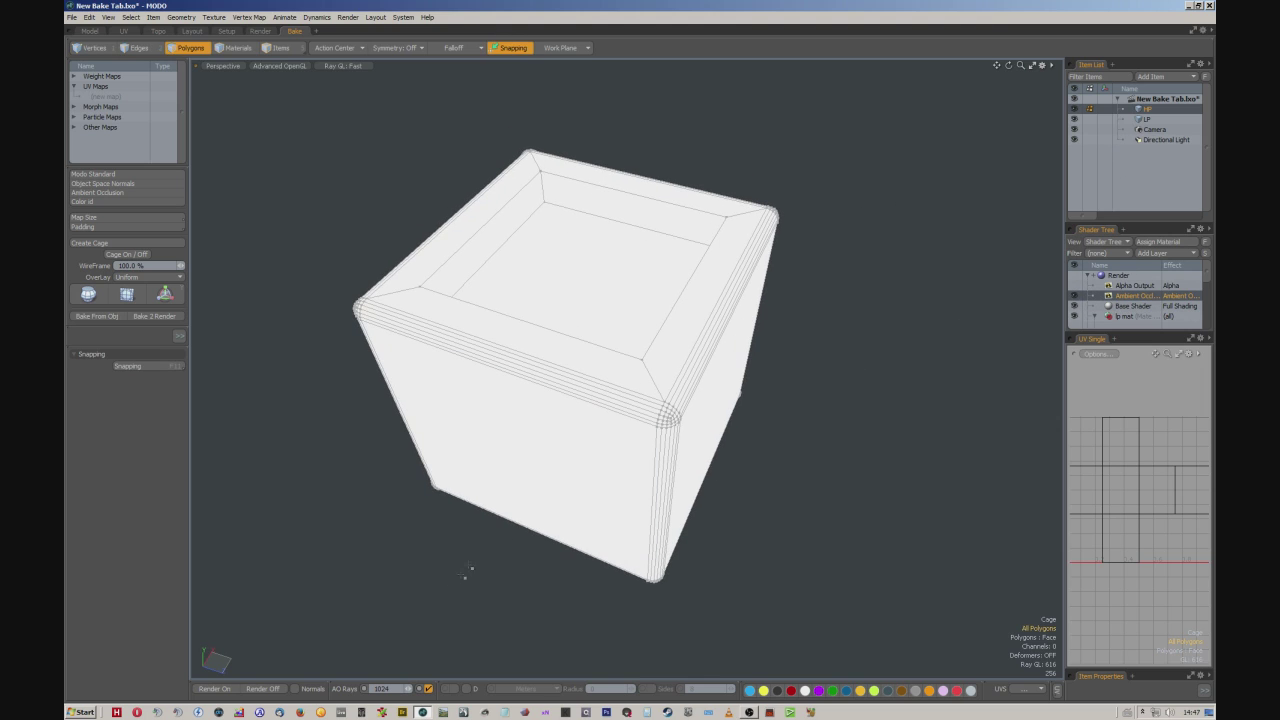
pyautogui.click(429, 689)
pyautogui.keyDown('alt'); pyautogui.moveTo(257, 251); pyautogui.dragTo(238, 180); pyautogui.keyUp('alt')
pyautogui.click(98, 192)
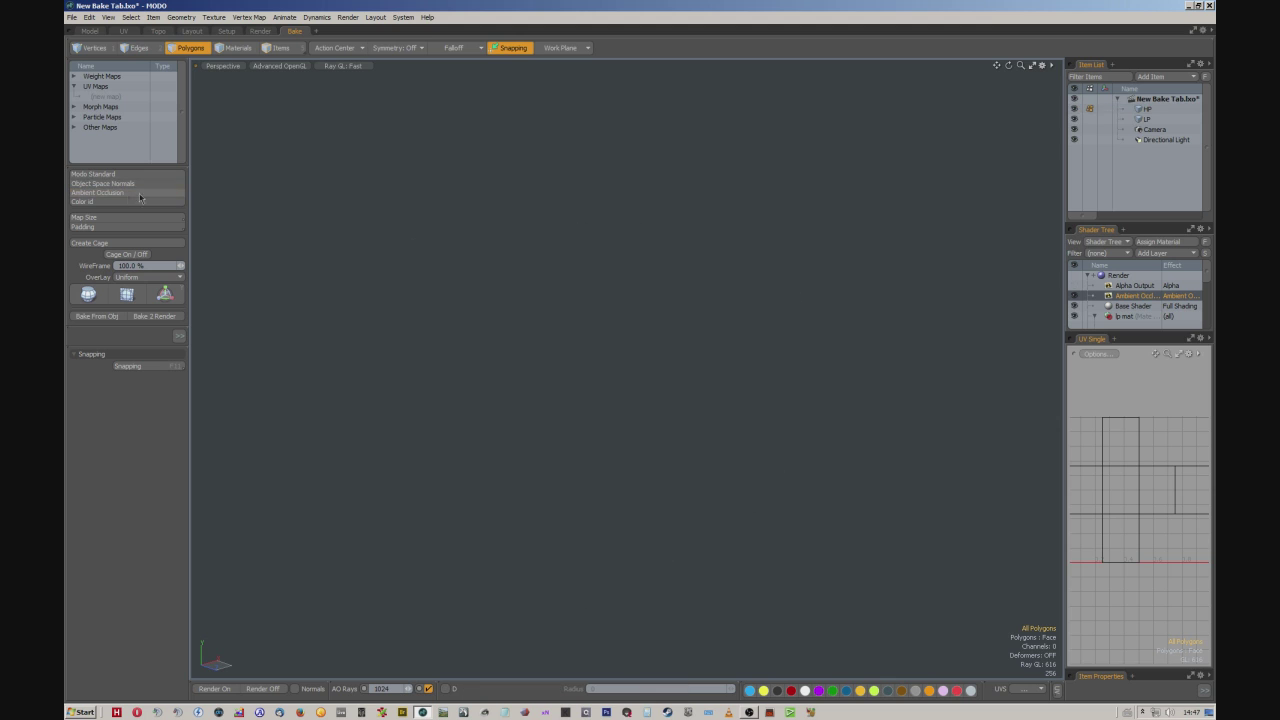
pyautogui.click(1140, 109)
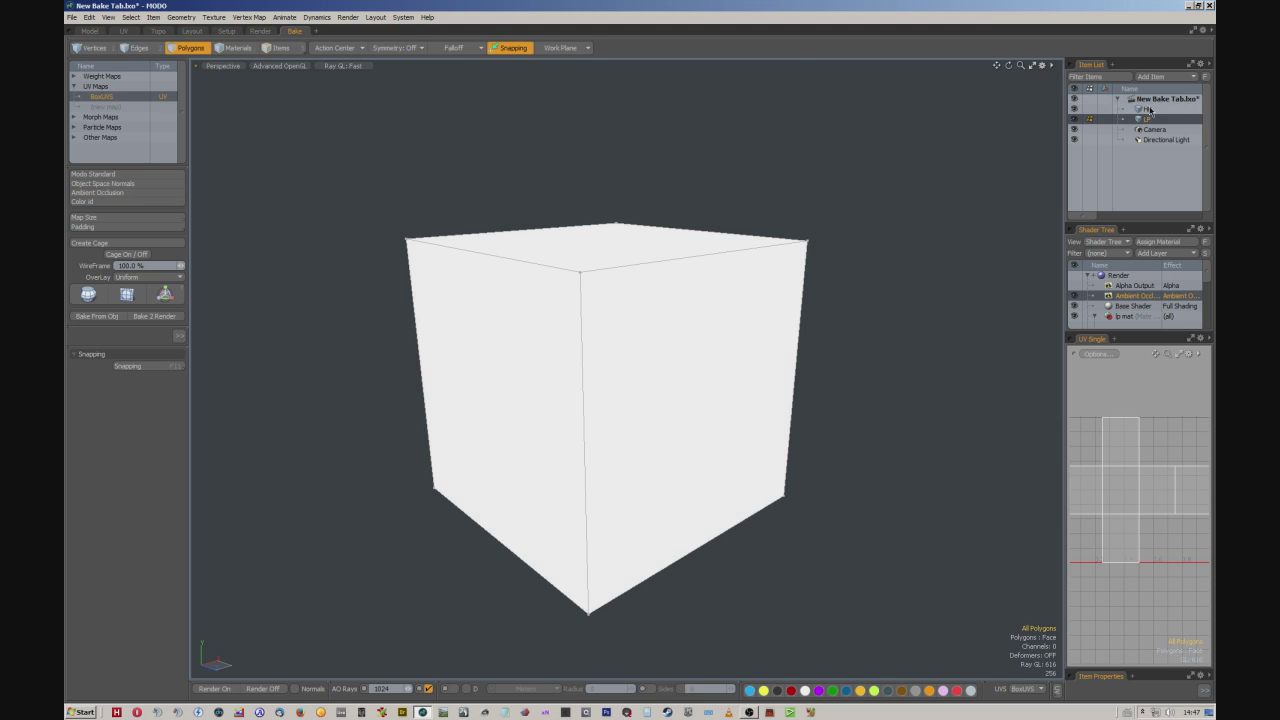
pyautogui.keyDown('alt'); pyautogui.moveTo(705, 222); pyautogui.dragTo(677, 240); pyautogui.keyUp('alt')
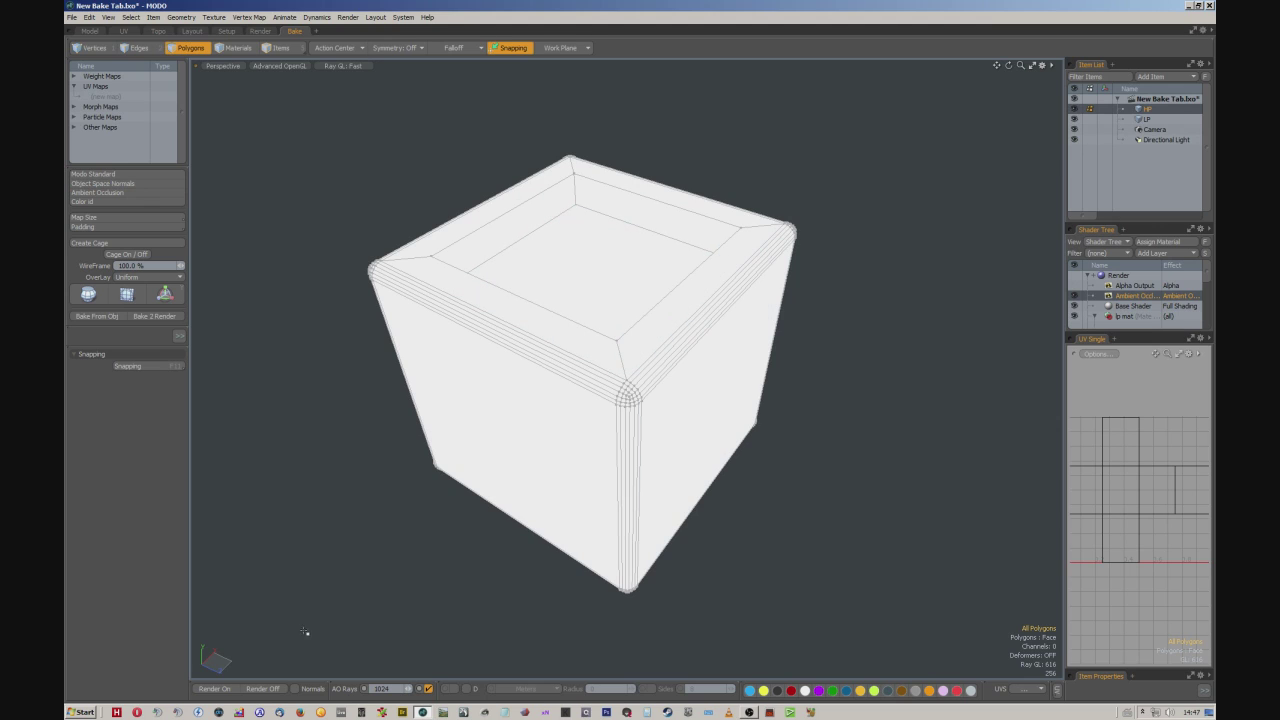
# Check the ambient occlusion in the render preview, turn the alpha output back on and close the preview
pyautogui.click(214, 689)
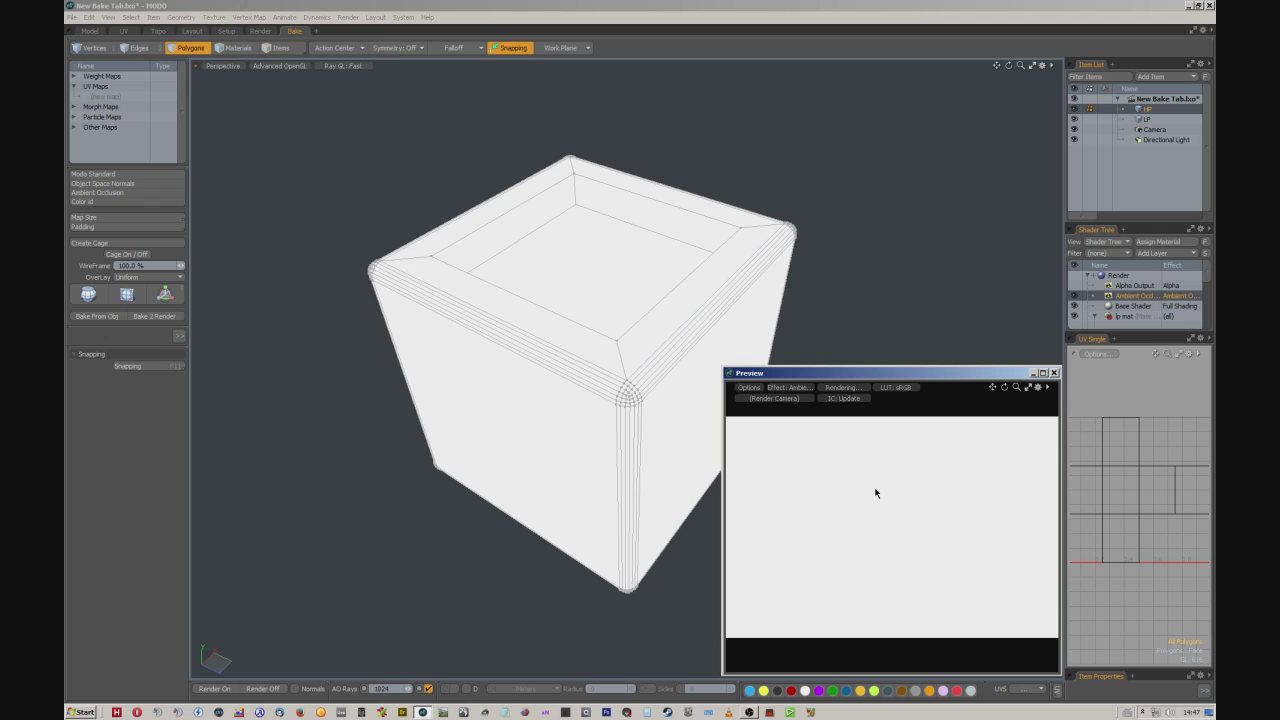
pyautogui.press('shift')
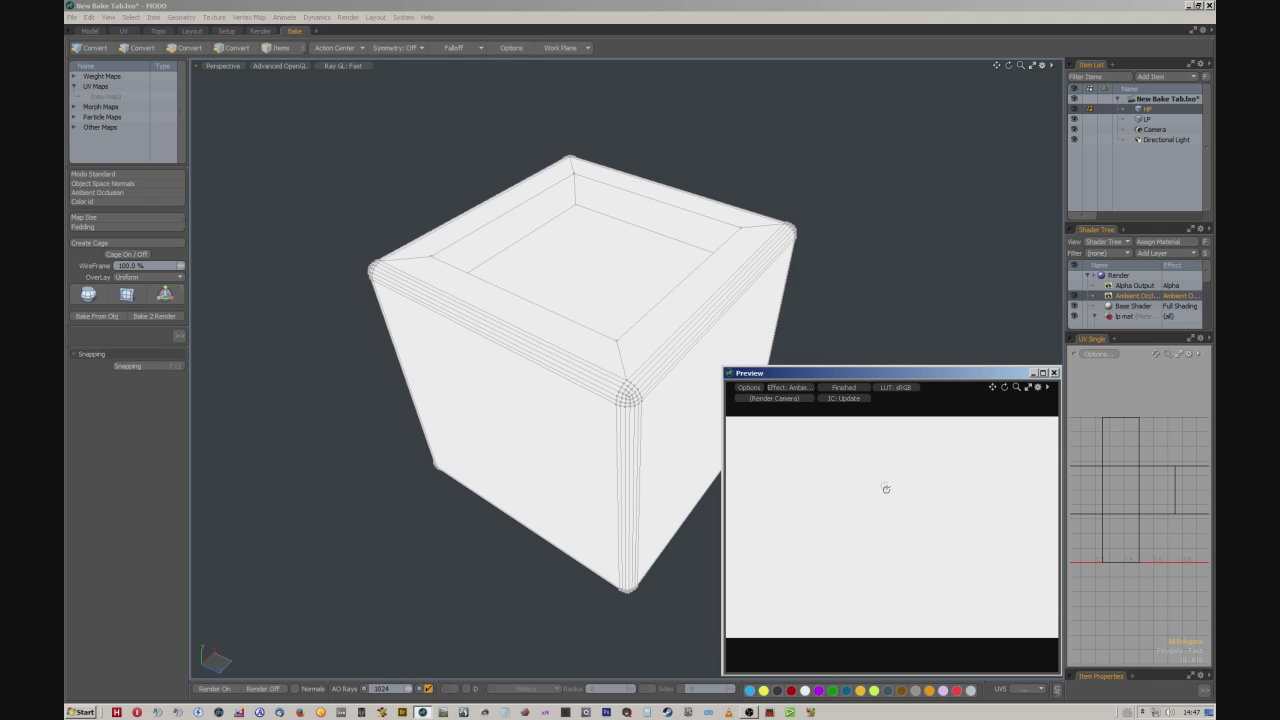
pyautogui.click(1074, 290)
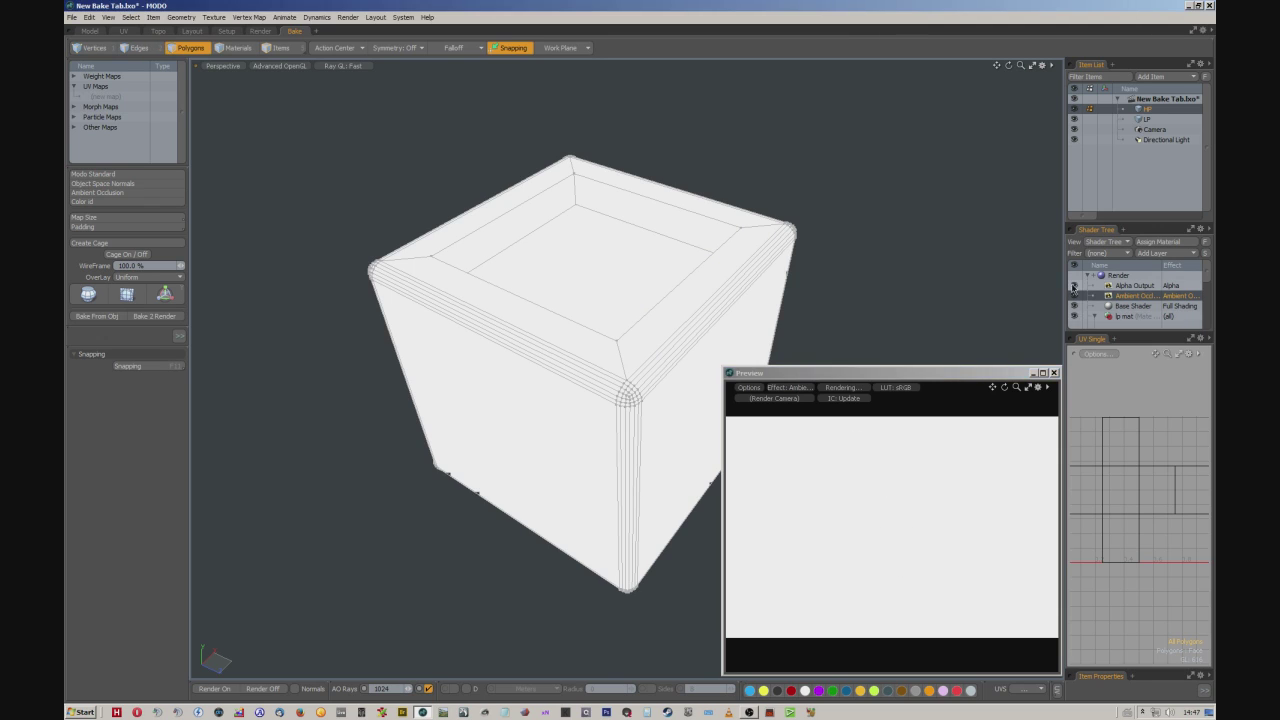
pyautogui.click(860, 472)
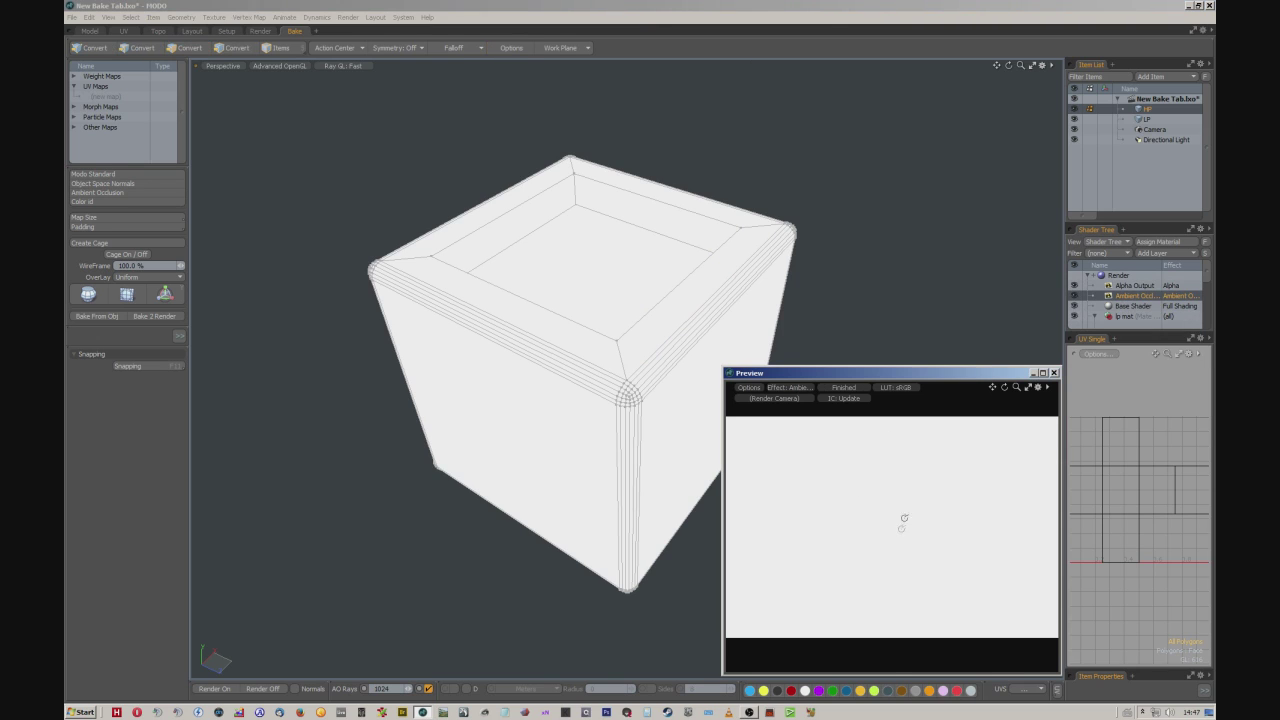
pyautogui.click(1053, 372)
# Add the LP mesh to the HP selection and bake the ambient occlusion from object with Cage as the cage, closing the finished render
pyautogui.keyDown('alt'); pyautogui.moveTo(800, 226); pyautogui.dragTo(757, 280); pyautogui.keyUp('alt')
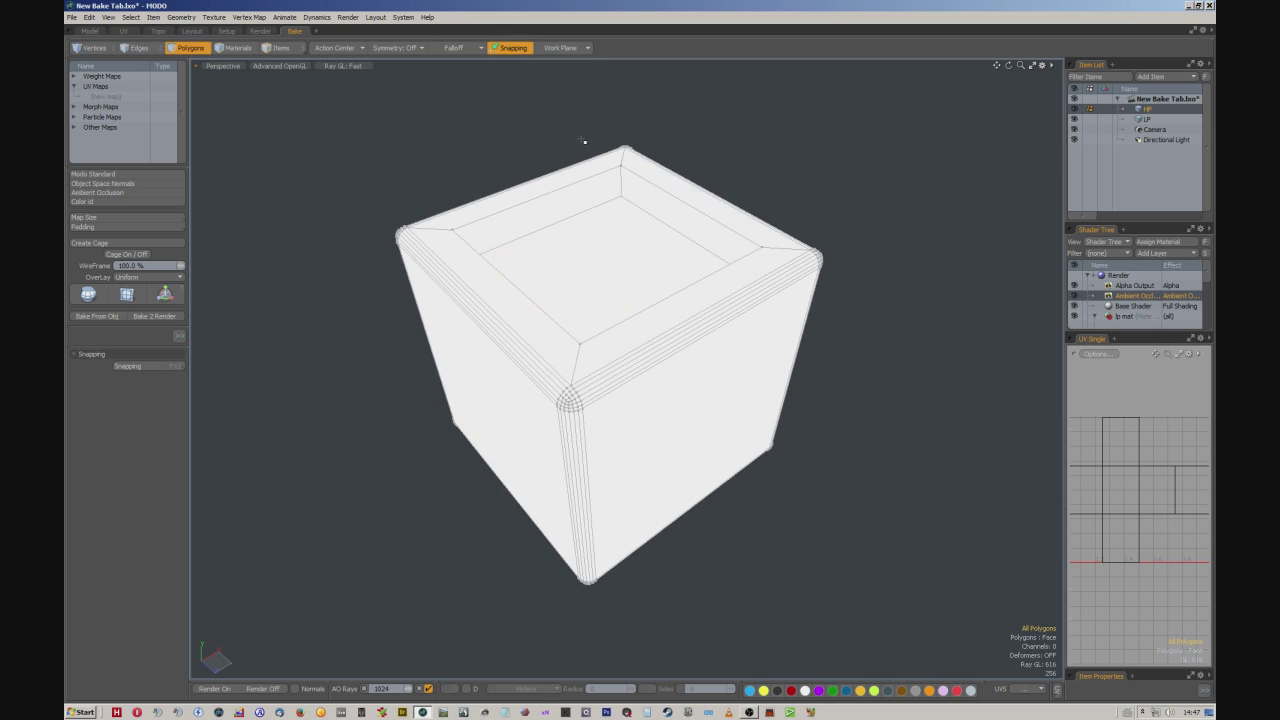
pyautogui.keyDown('ctrl'); pyautogui.click(1128, 119); pyautogui.keyUp('ctrl')
pyautogui.keyDown('alt'); pyautogui.moveTo(686, 243); pyautogui.dragTo(670, 168); pyautogui.keyUp('alt')
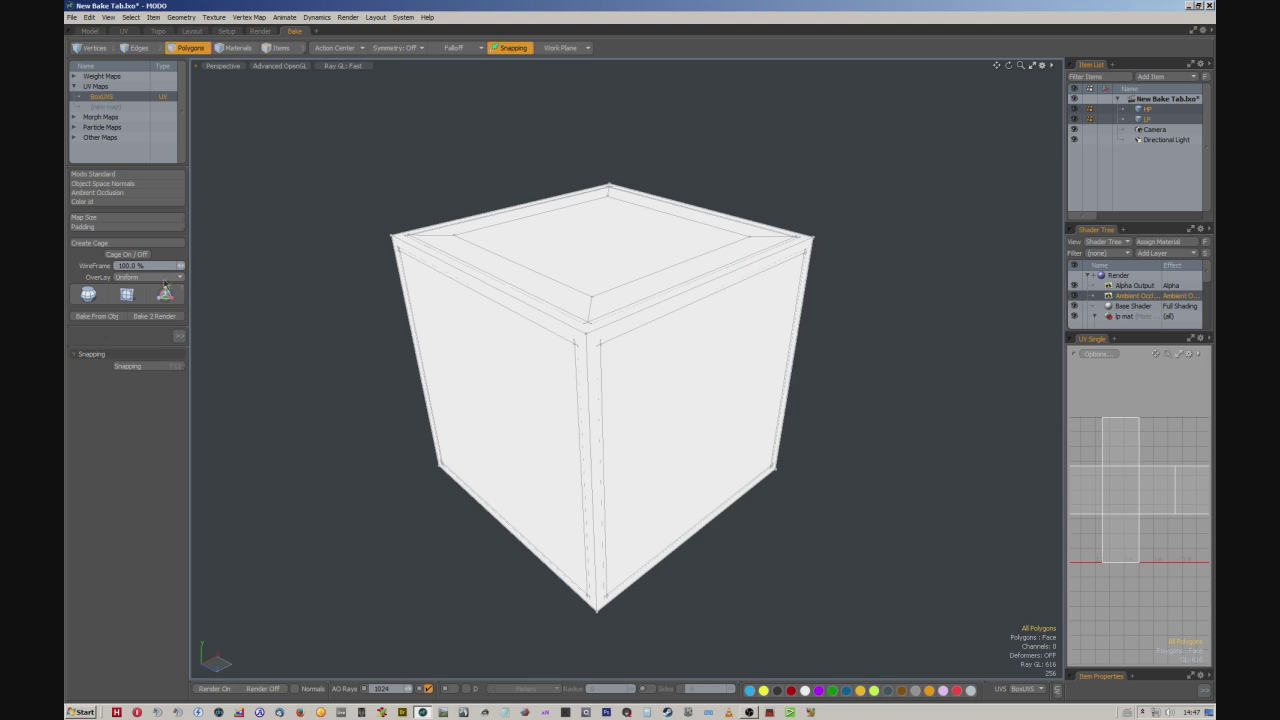
pyautogui.click(110, 316)
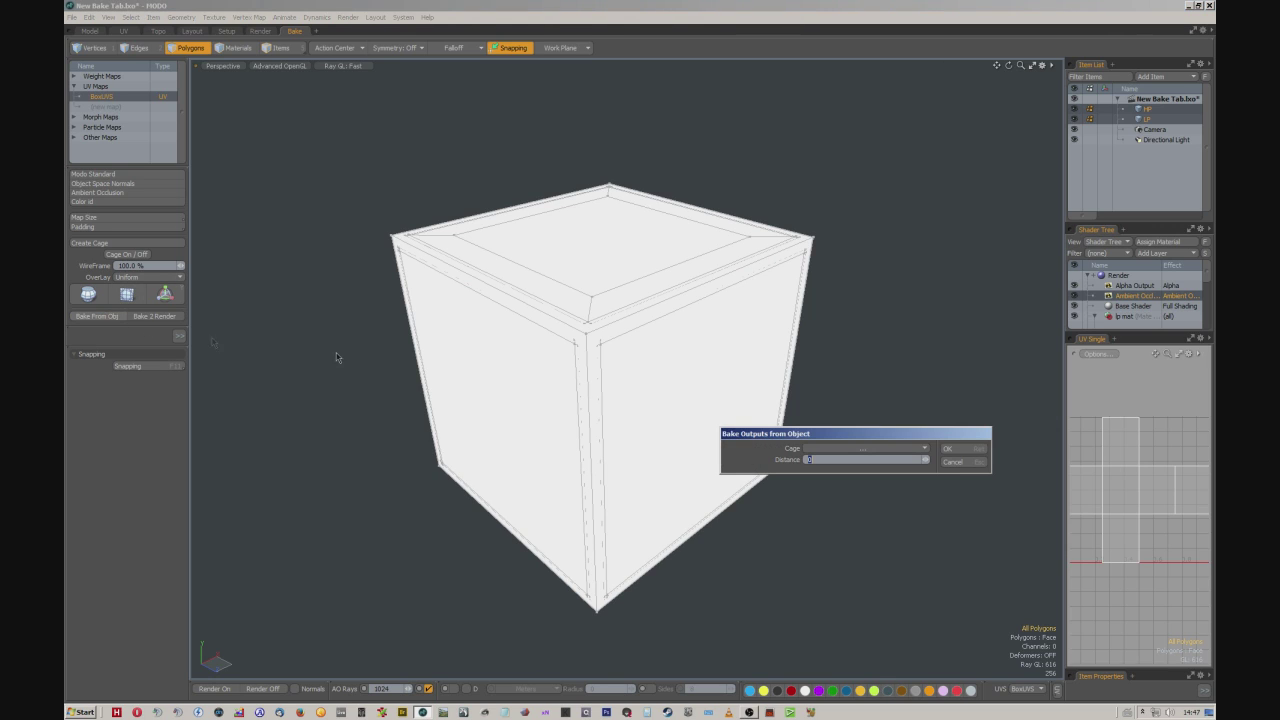
pyautogui.click(925, 451)
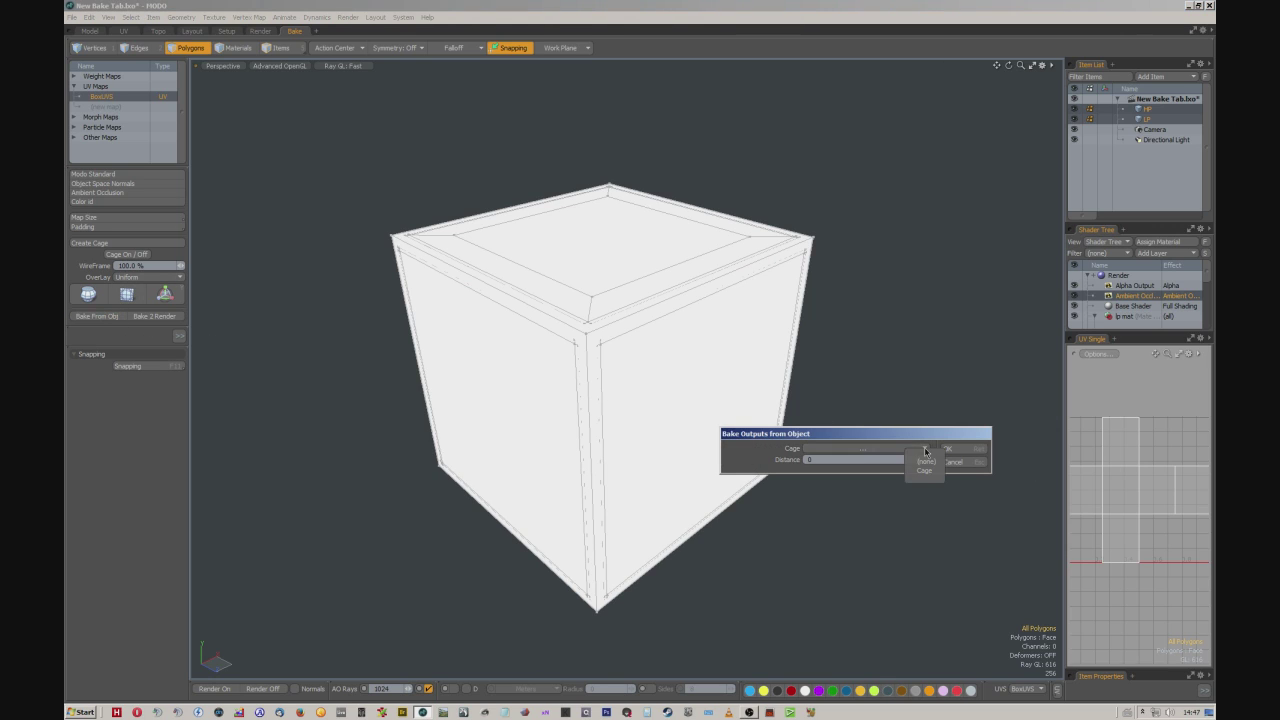
pyautogui.click(920, 471)
pyautogui.click(950, 450)
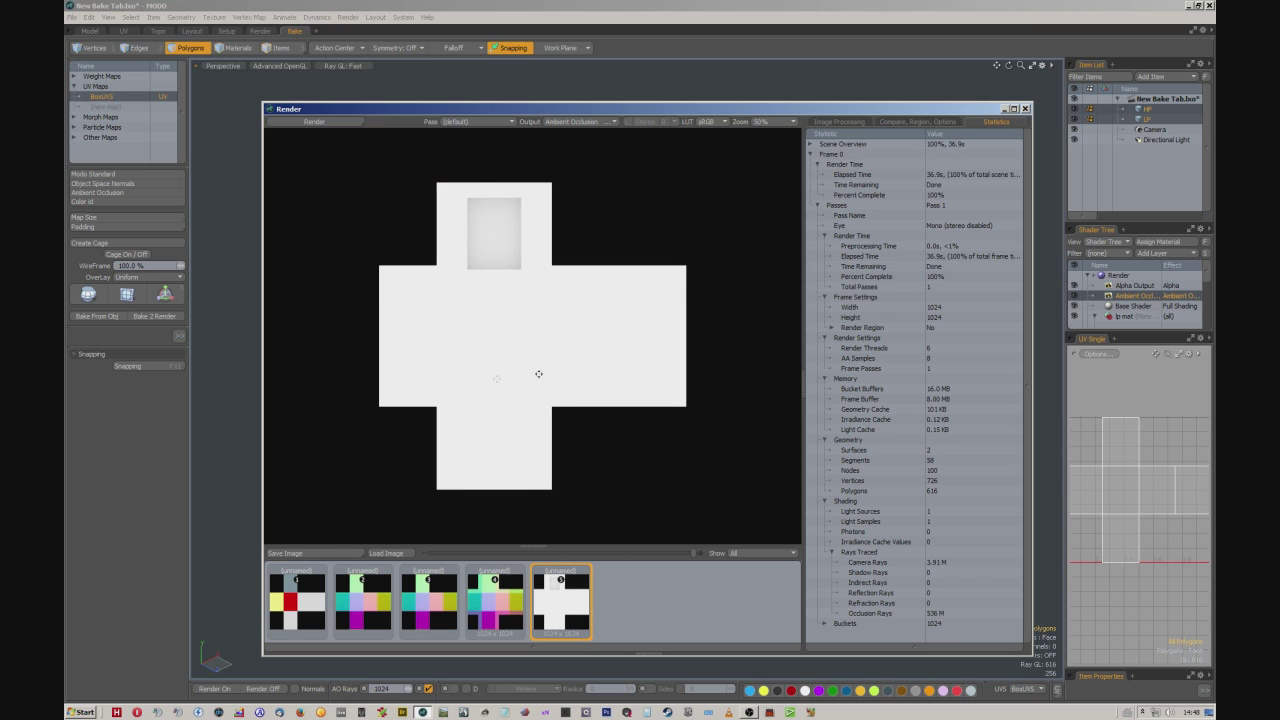
pyautogui.click(1025, 108)
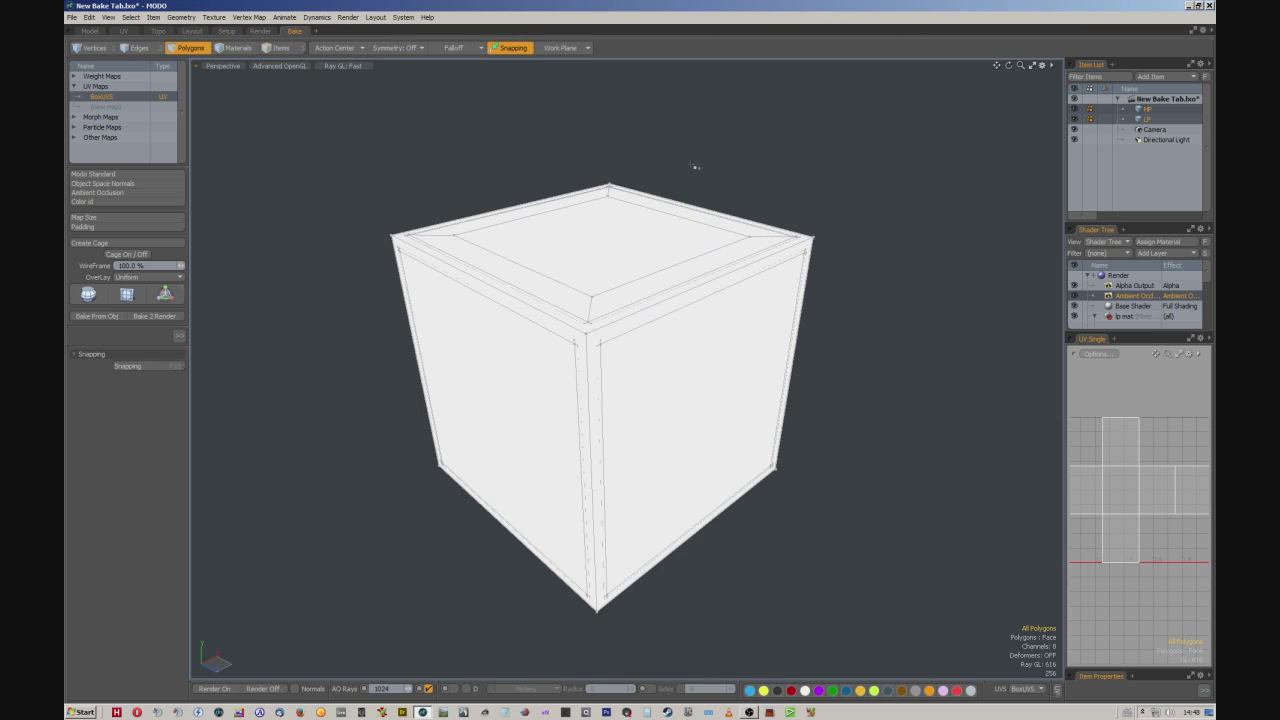
# Select the HP mesh, hide the LP mesh and inspect the recess's ambient occlusion by switching Ray GL to Full and another mode
pyautogui.click(1147, 108)
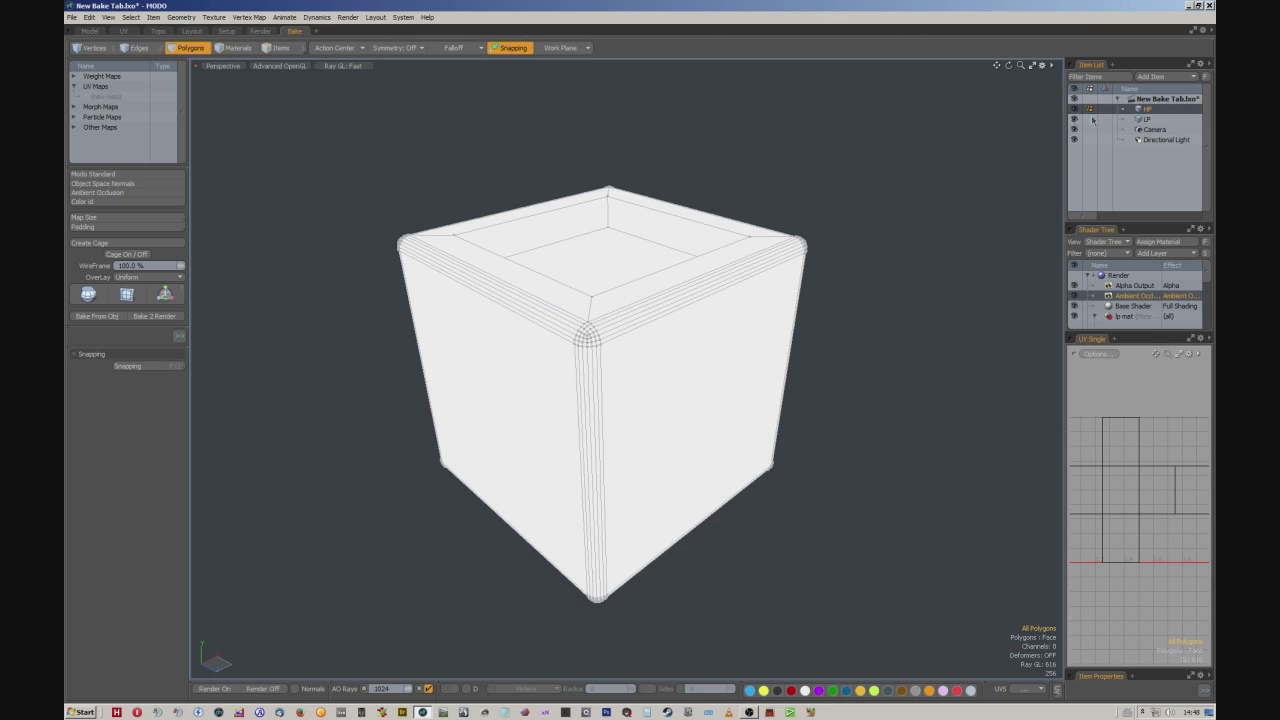
pyautogui.keyDown('alt'); pyautogui.moveTo(708, 199); pyautogui.dragTo(737, 154); pyautogui.keyUp('alt')
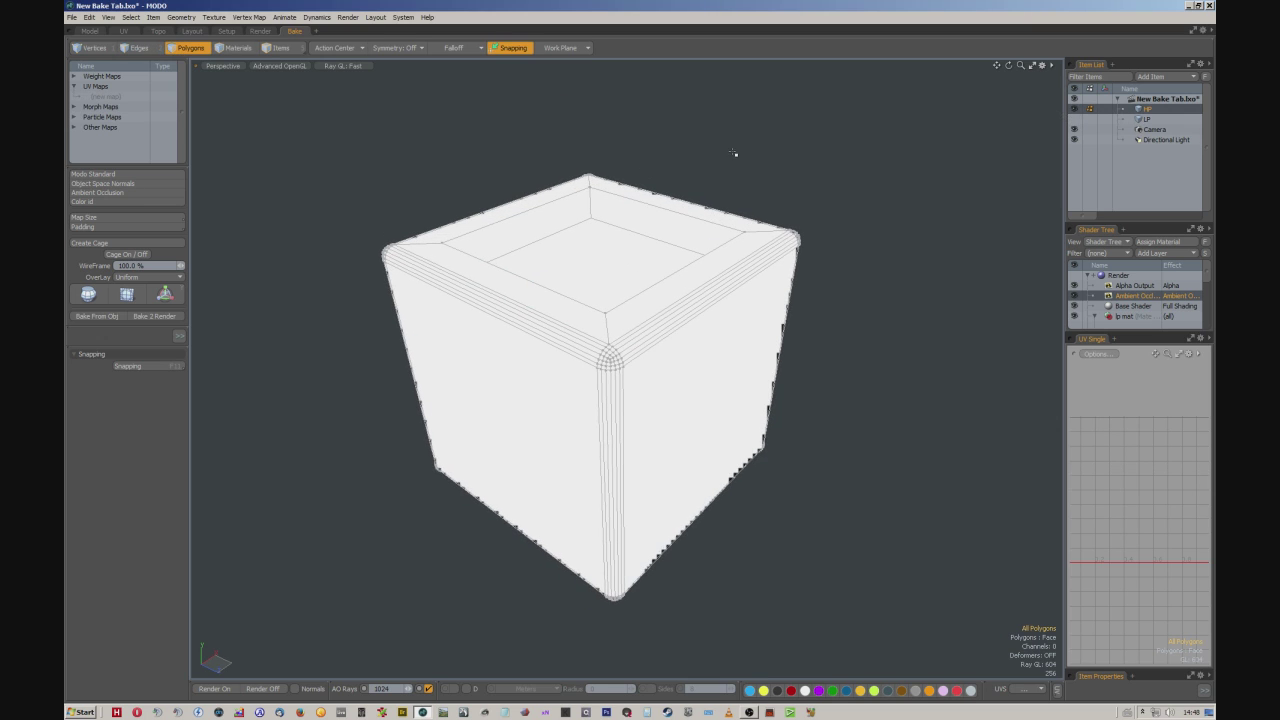
pyautogui.click(366, 66)
pyautogui.click(366, 74)
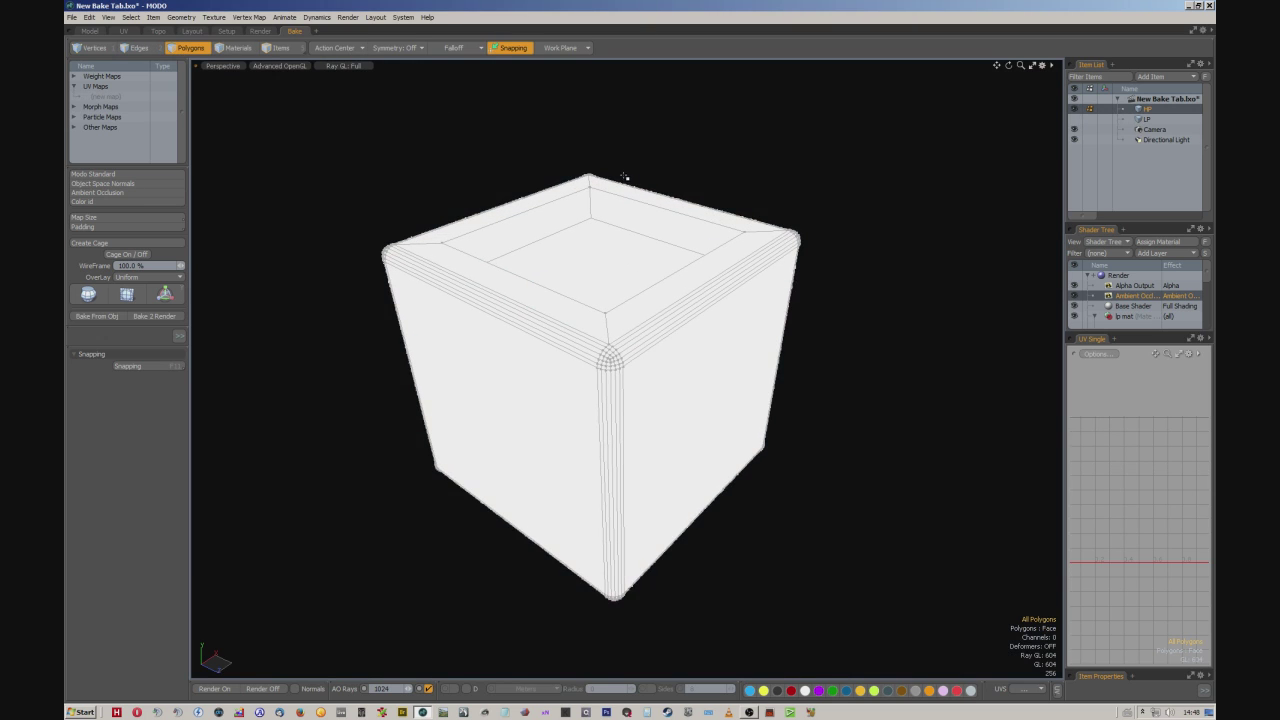
pyautogui.keyDown('alt'); pyautogui.moveTo(629, 177); pyautogui.dragTo(604, 218); pyautogui.keyUp('alt')
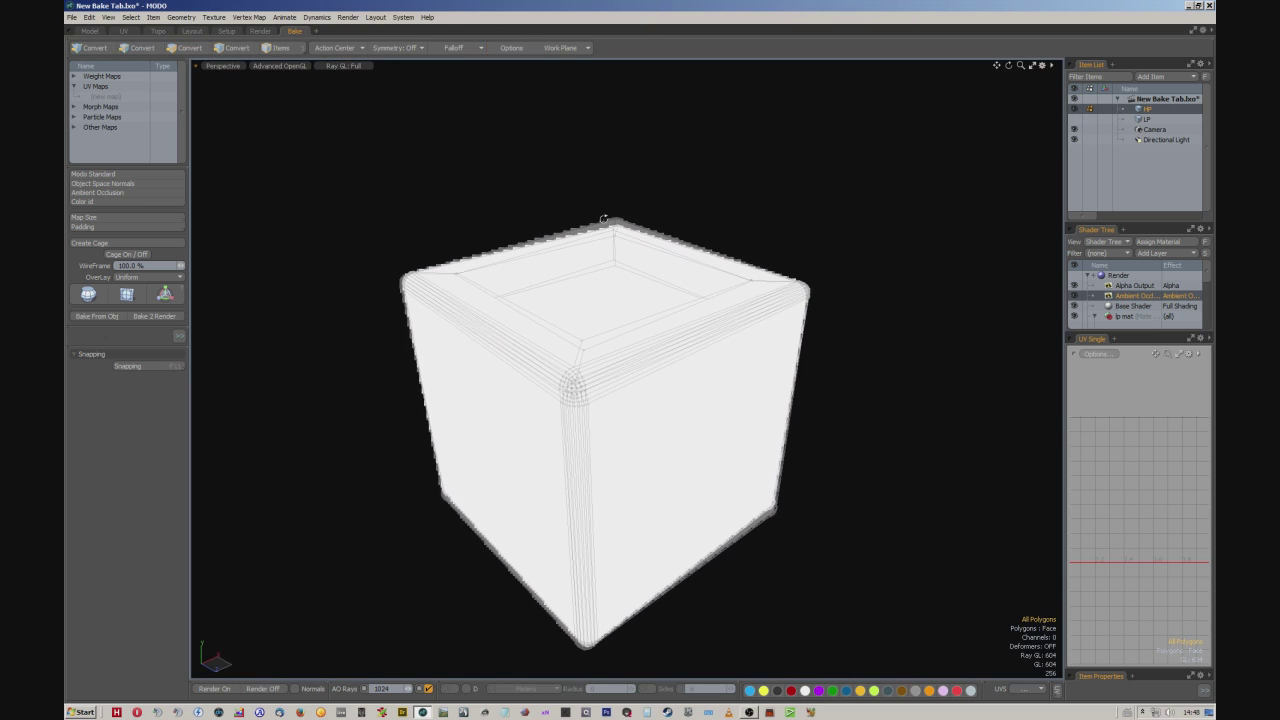
pyautogui.click(352, 67)
pyautogui.click(351, 84)
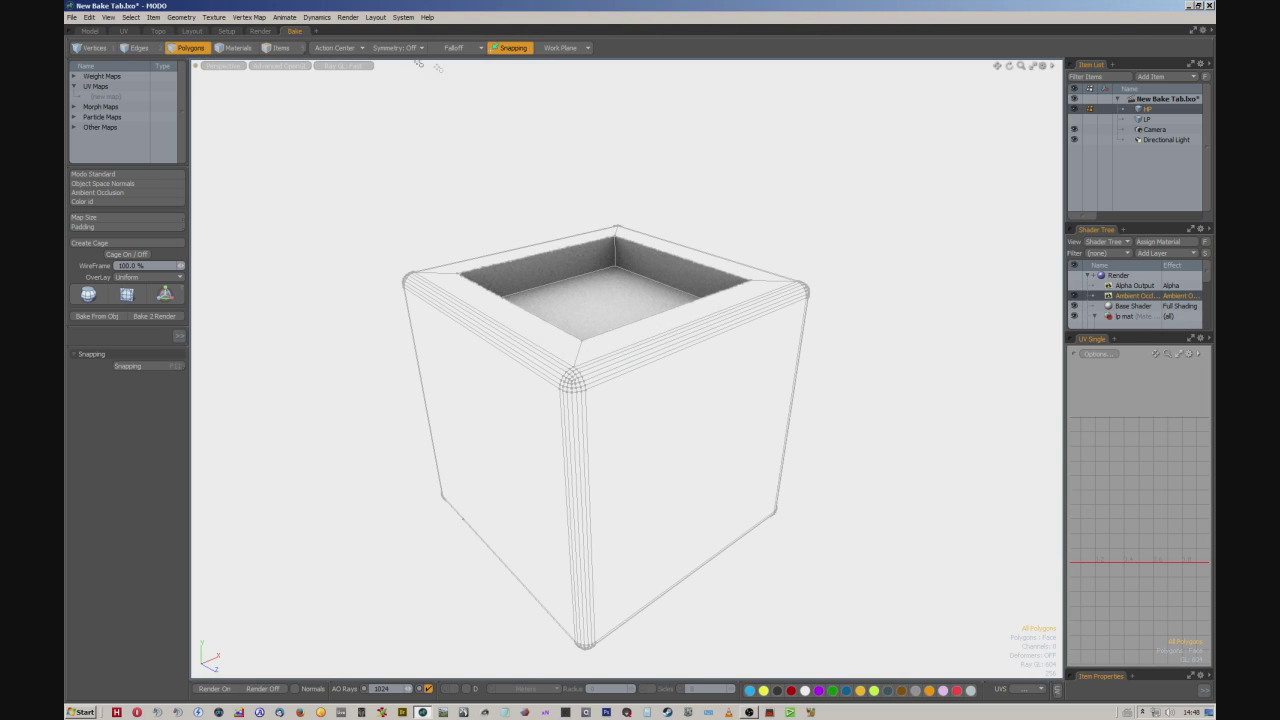
pyautogui.keyDown('alt'); pyautogui.moveTo(667, 217); pyautogui.dragTo(603, 223); pyautogui.keyUp('alt')
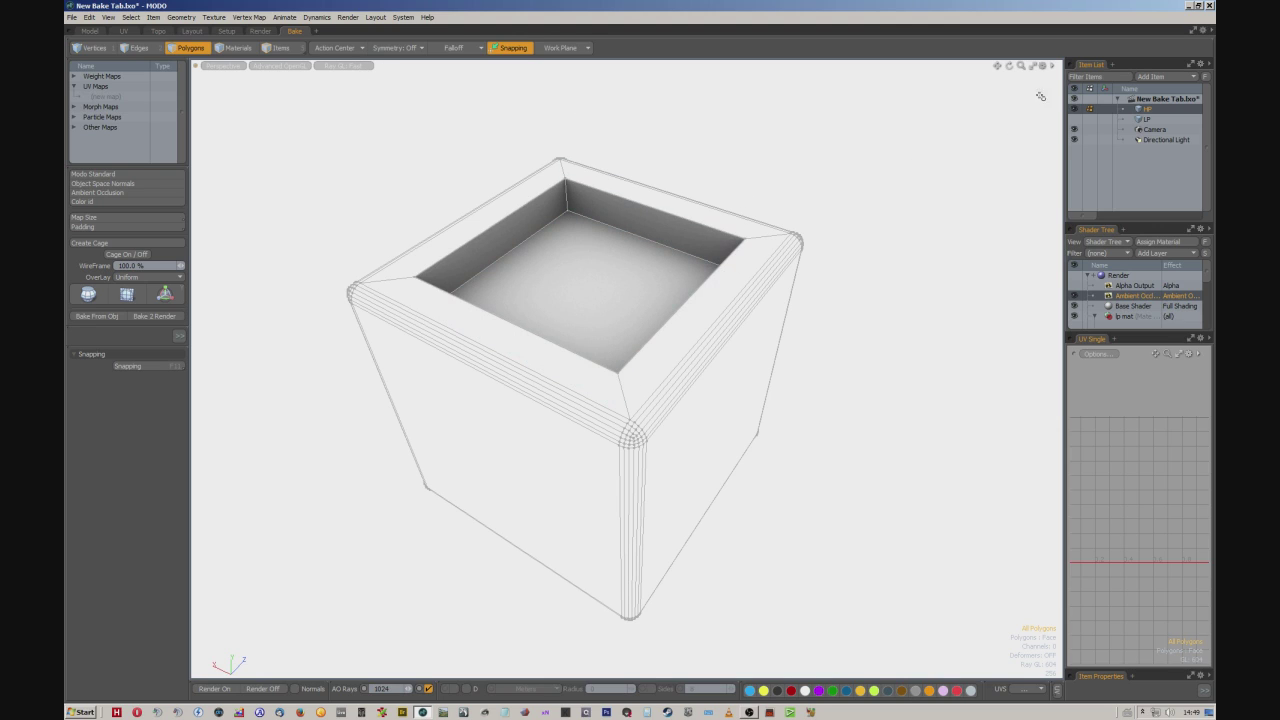
# Inspect the HP mesh's ambient occlusion in an enlarged viewport, restore the layout and view the recess from another angle
pyautogui.hotkey('ctrl', 'space')
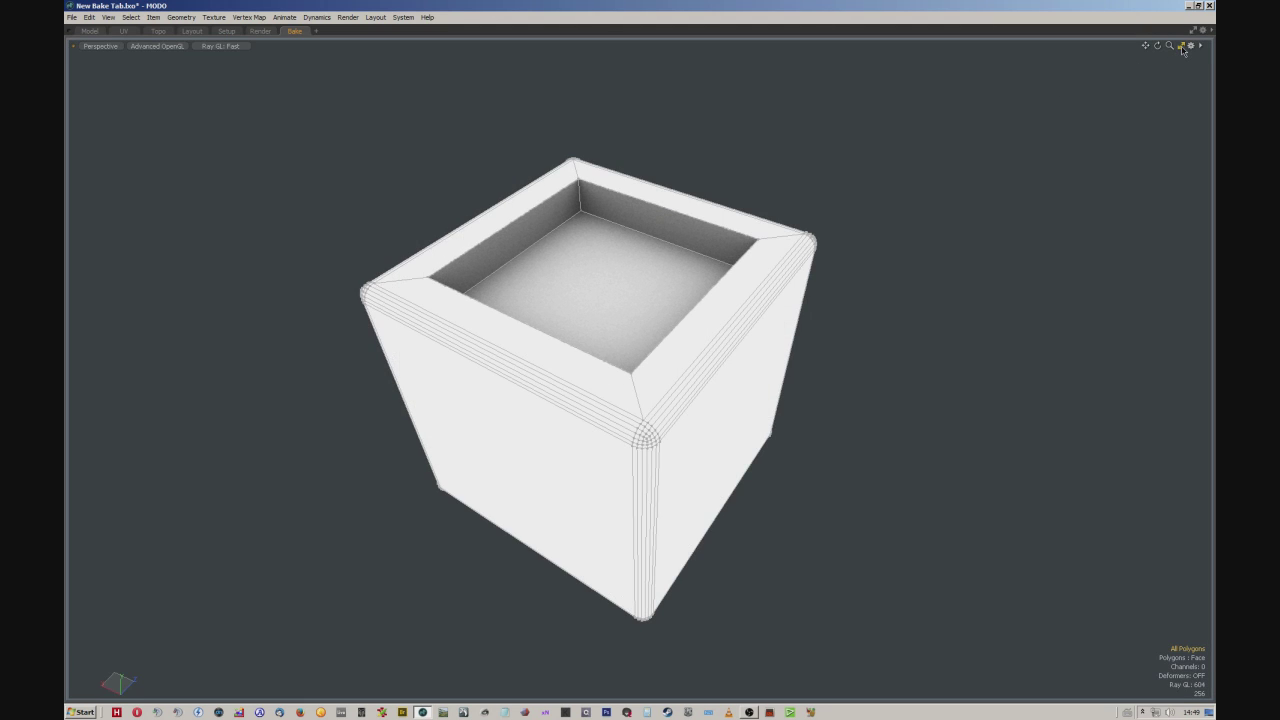
pyautogui.hotkey('ctrl', 'space')
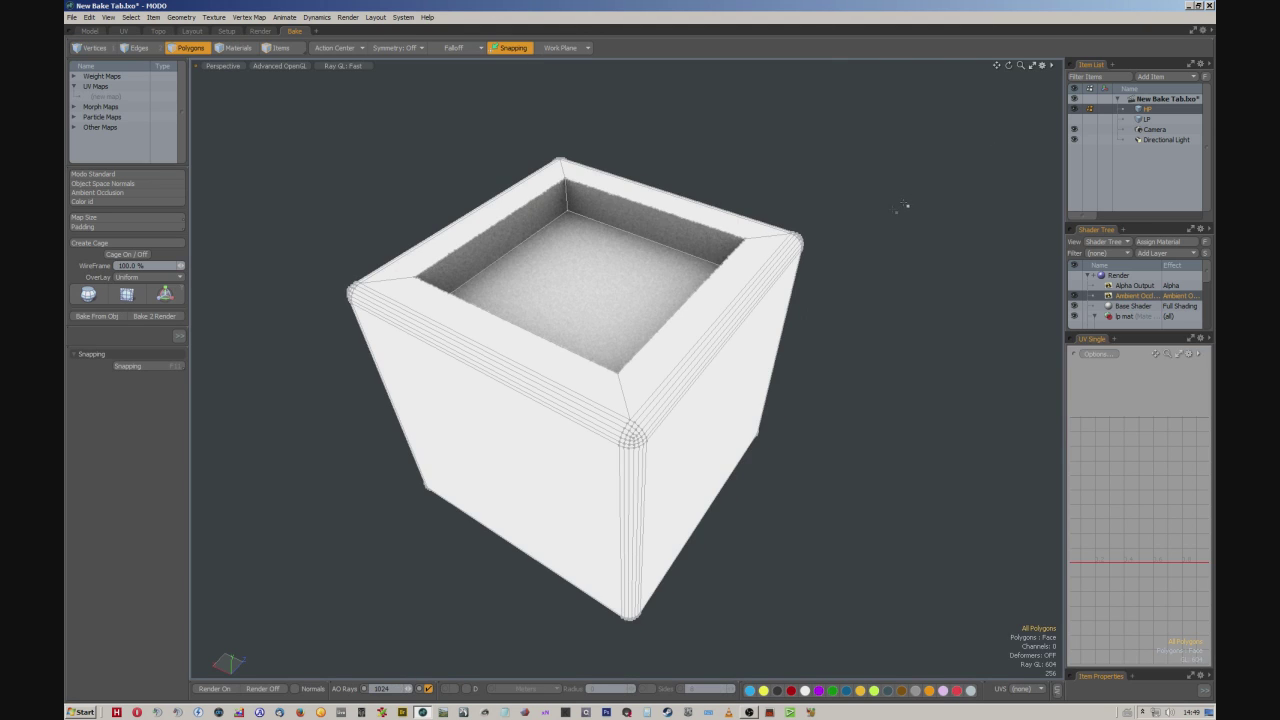
pyautogui.keyDown('alt'); pyautogui.moveTo(809, 206); pyautogui.dragTo(719, 234); pyautogui.keyUp('alt')
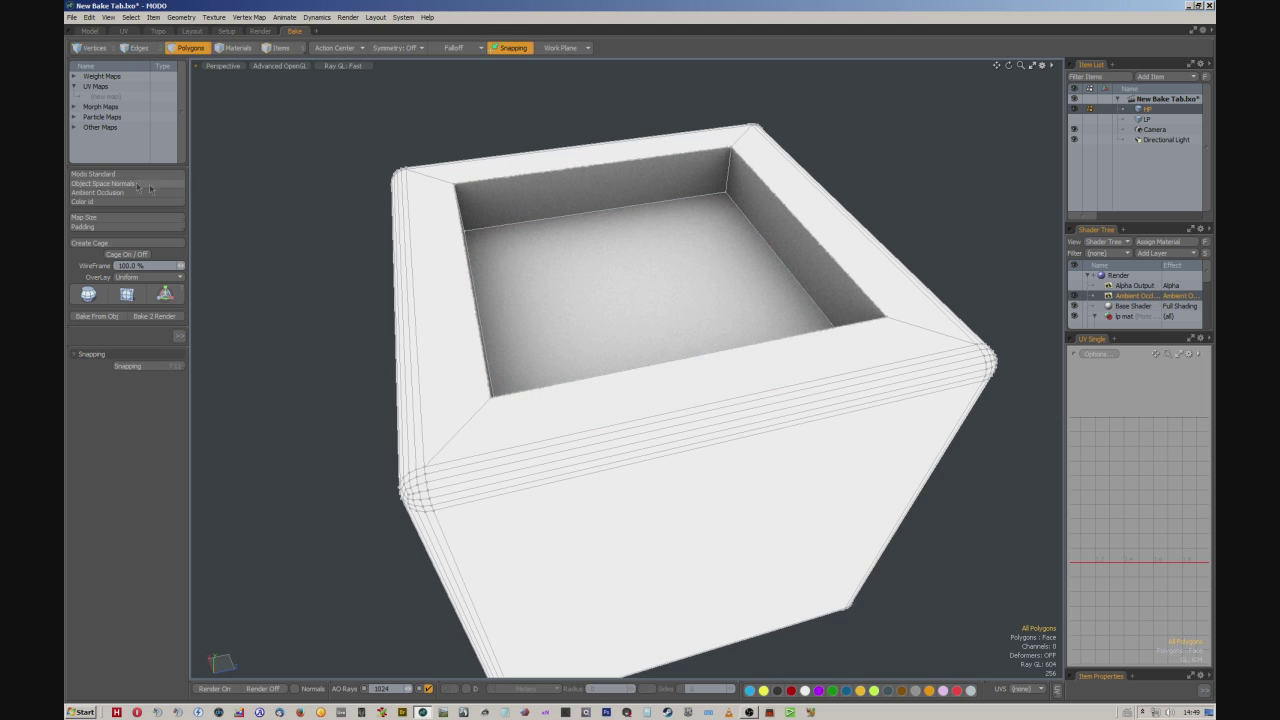
# Apply the Modo Standard preset and display the HP mesh on its own in the viewport
pyautogui.click(93, 174)
pyautogui.click(1074, 119)
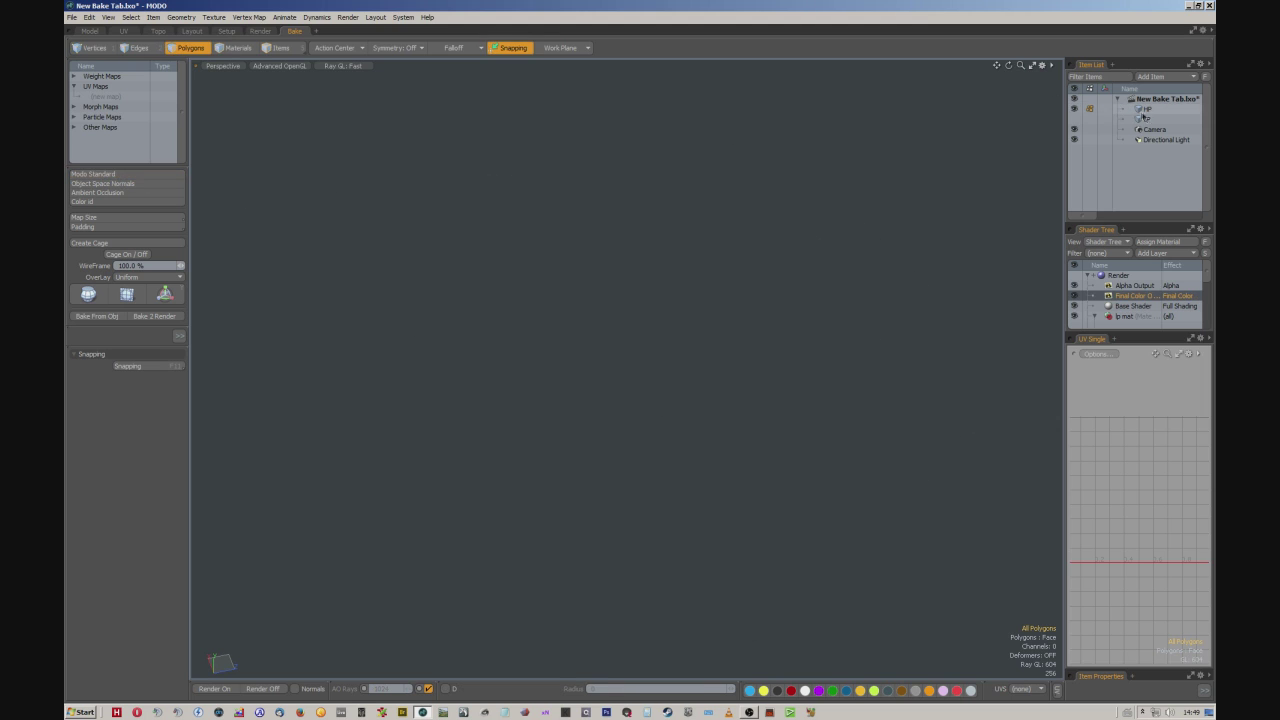
pyautogui.click(1074, 108)
pyautogui.keyDown('alt'); pyautogui.moveTo(665, 212); pyautogui.dragTo(707, 230); pyautogui.keyUp('alt')
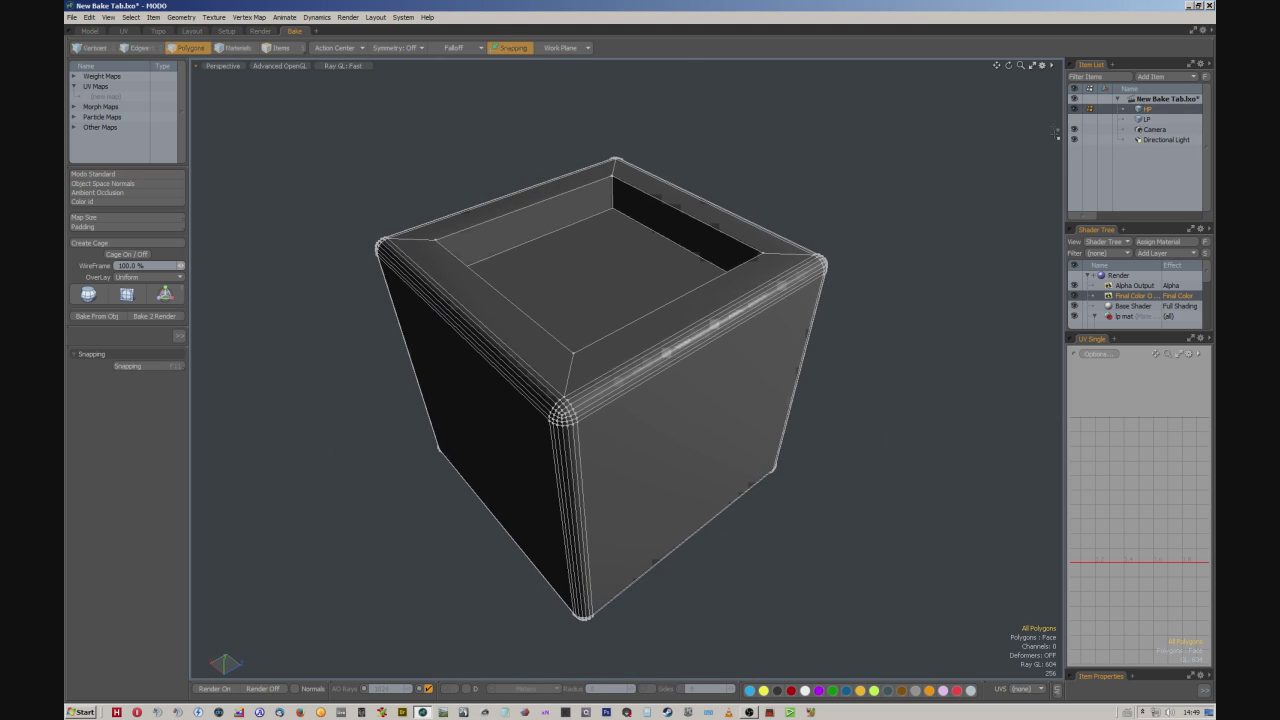
# Turn on the LP mesh's cage, switch off the LP mesh's visibility and reselect it to view the cage around the HP mesh
pyautogui.click(1140, 119)
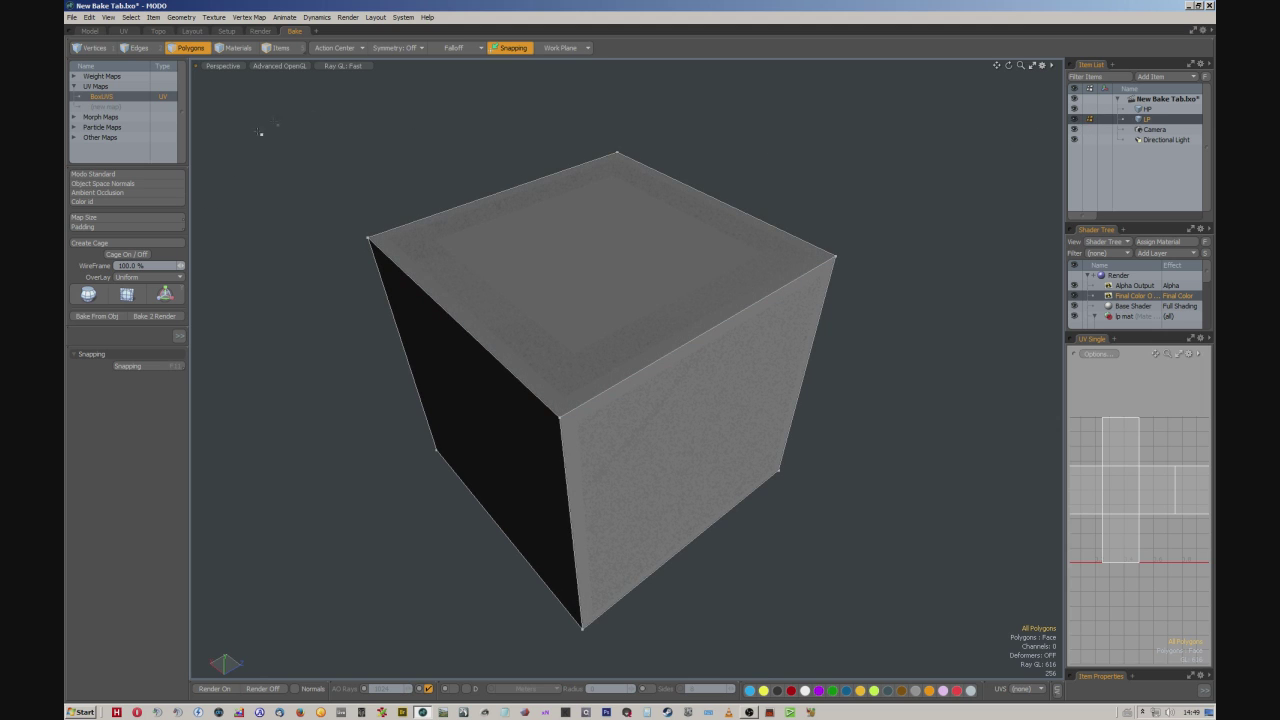
pyautogui.click(127, 254)
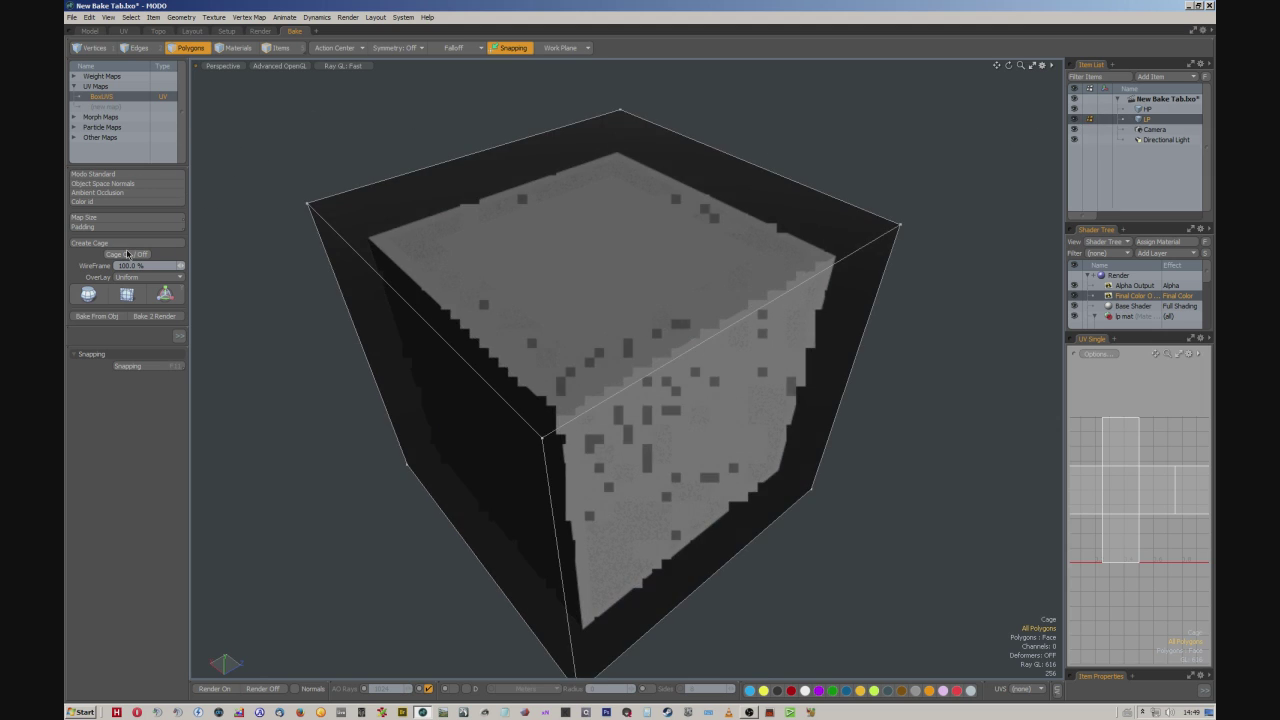
pyautogui.click(1145, 109)
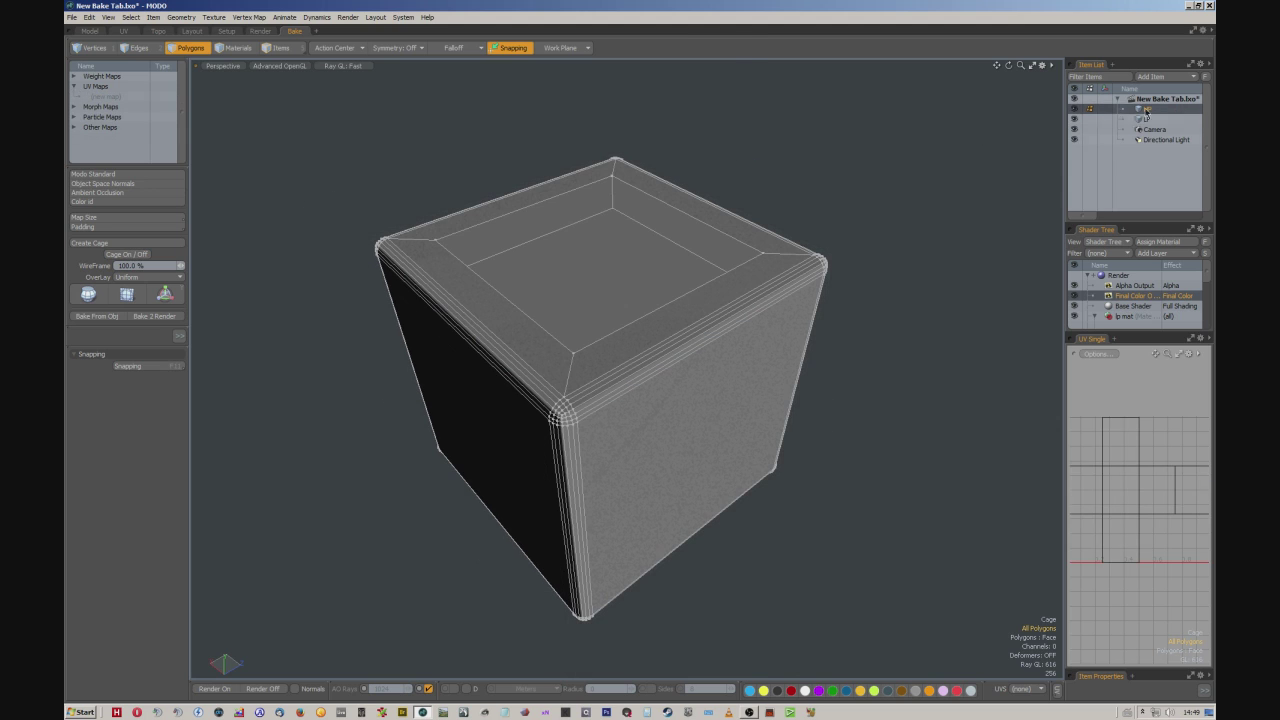
pyautogui.click(1074, 119)
pyautogui.press('ctrl')
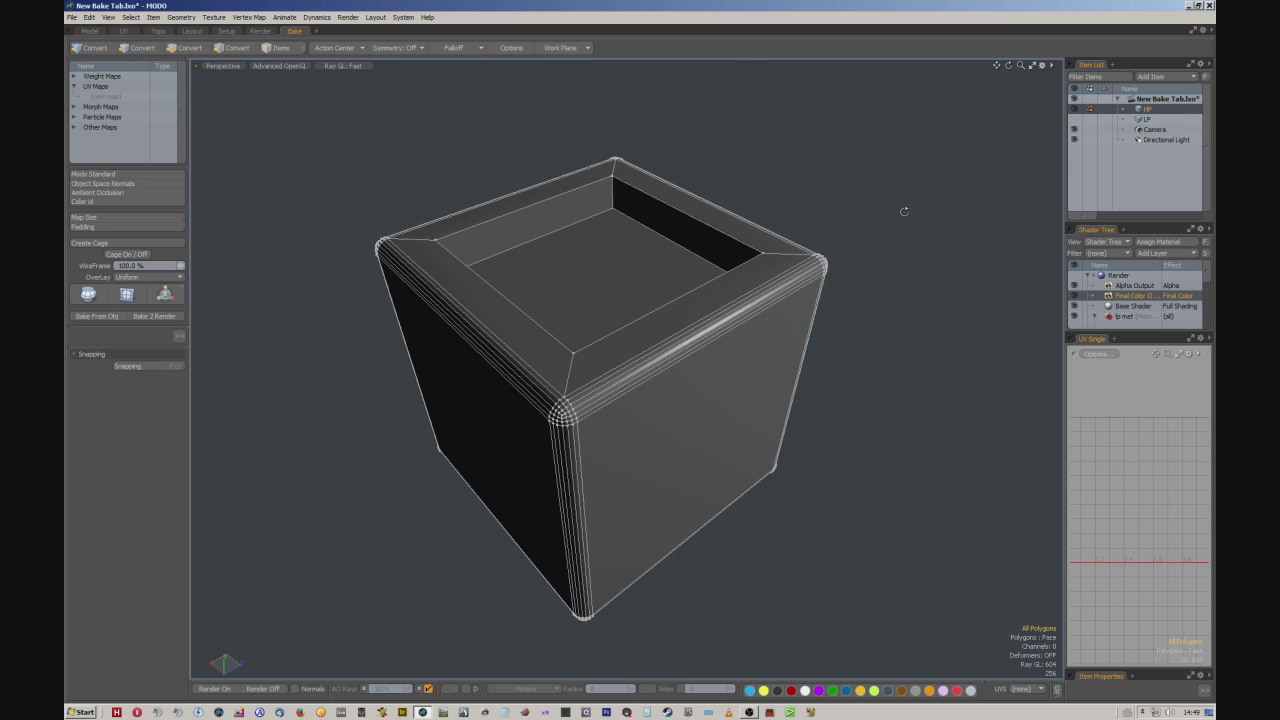
pyautogui.press('Down')
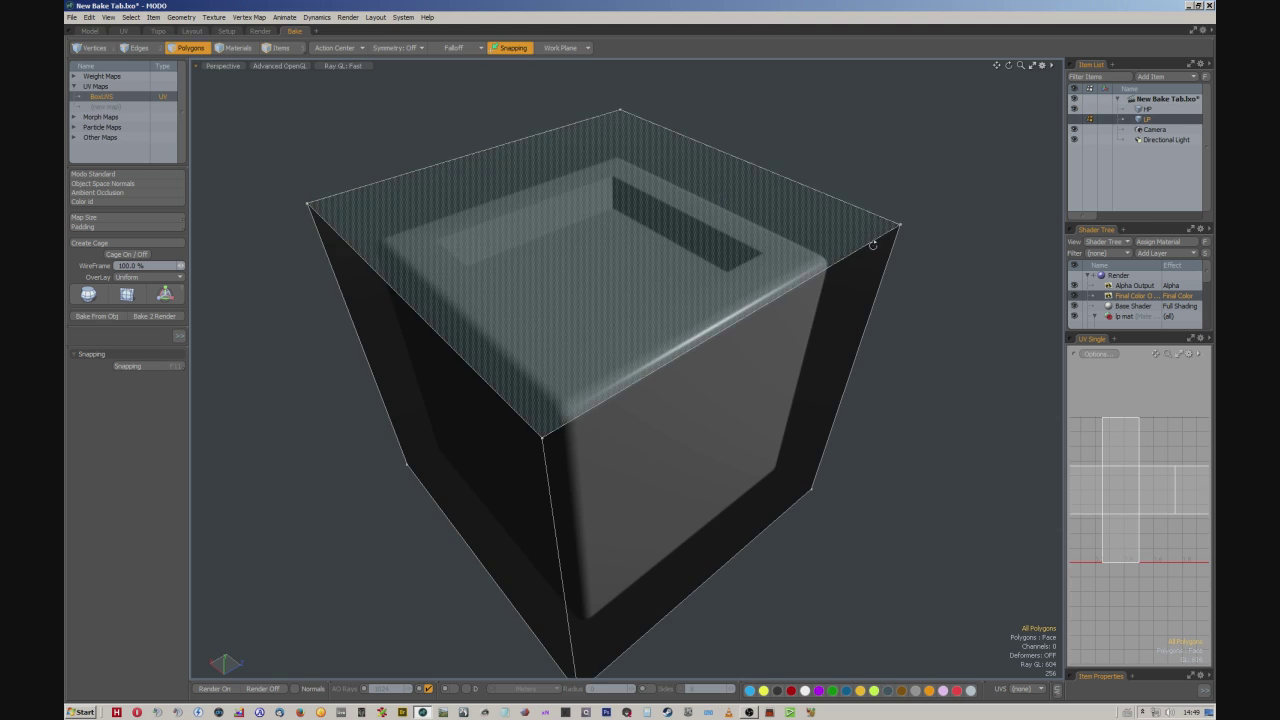
pyautogui.keyDown('alt'); pyautogui.moveTo(757, 231); pyautogui.dragTo(803, 204); pyautogui.keyUp('alt')
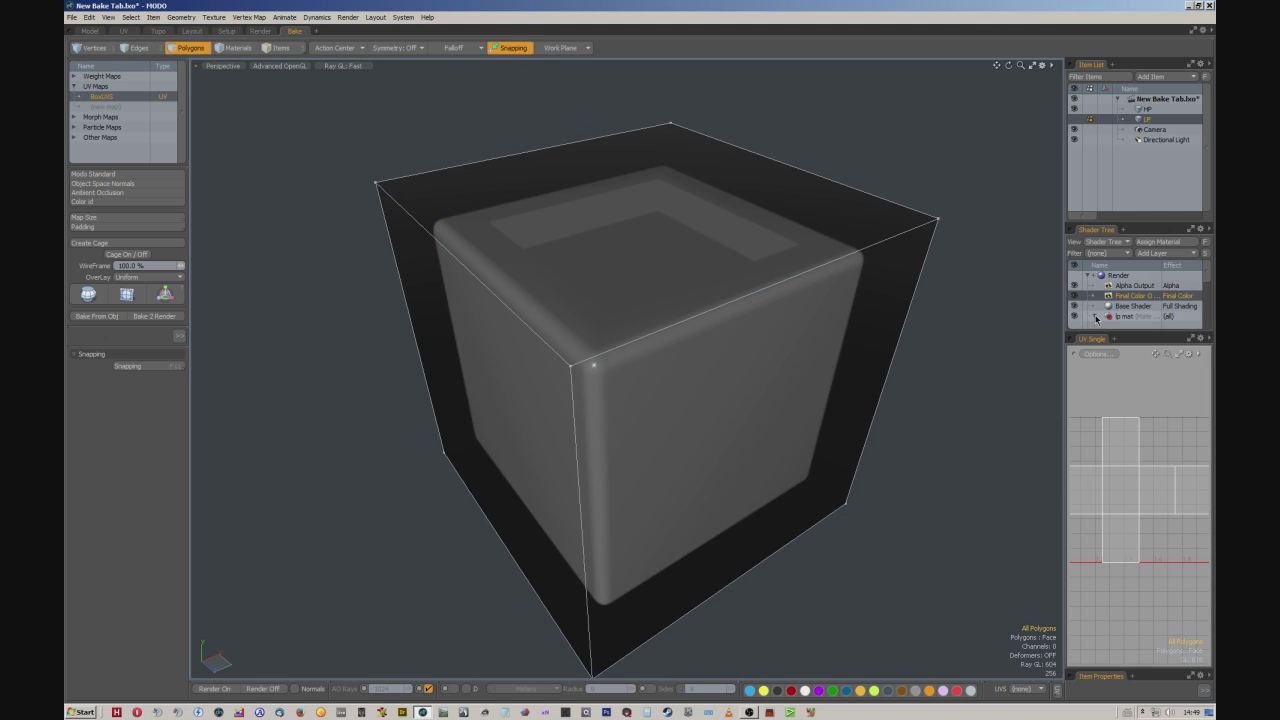
# Turn off the Base Material in the shader tree and switch off the LP mesh's cage display
pyautogui.scroll(-1, 1147, 302)
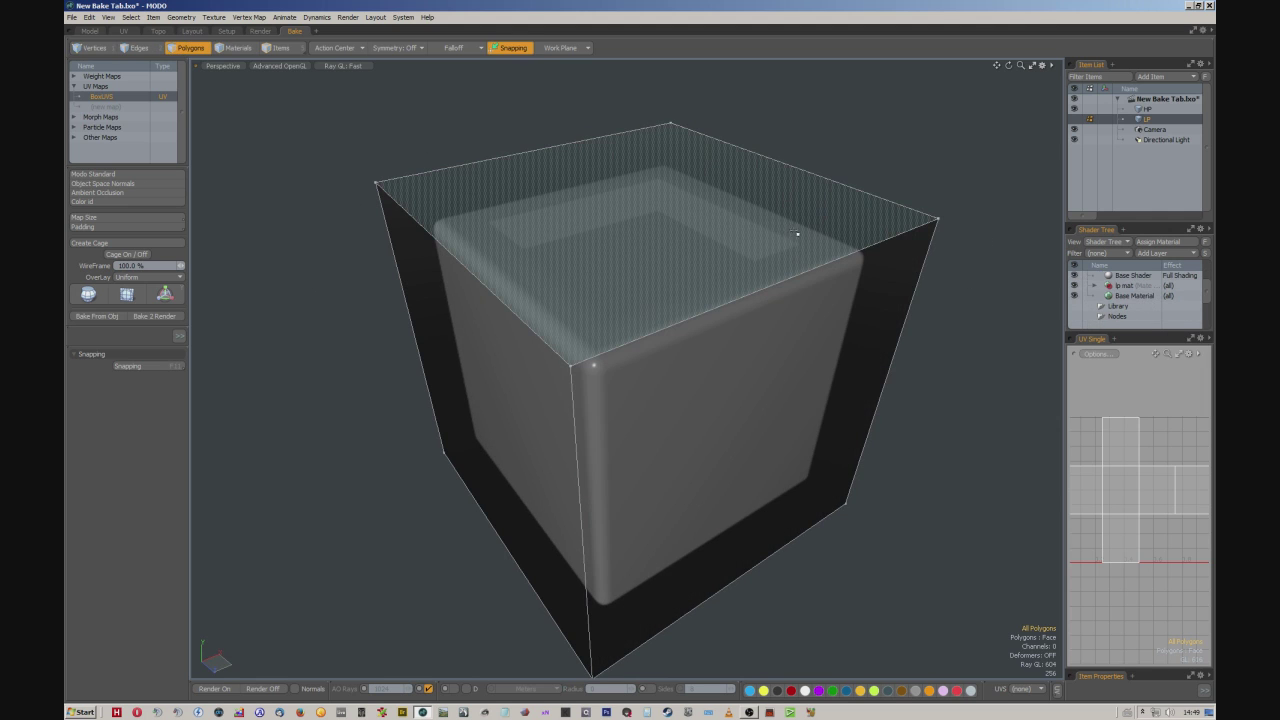
pyautogui.click(1075, 296)
pyautogui.click(1075, 297)
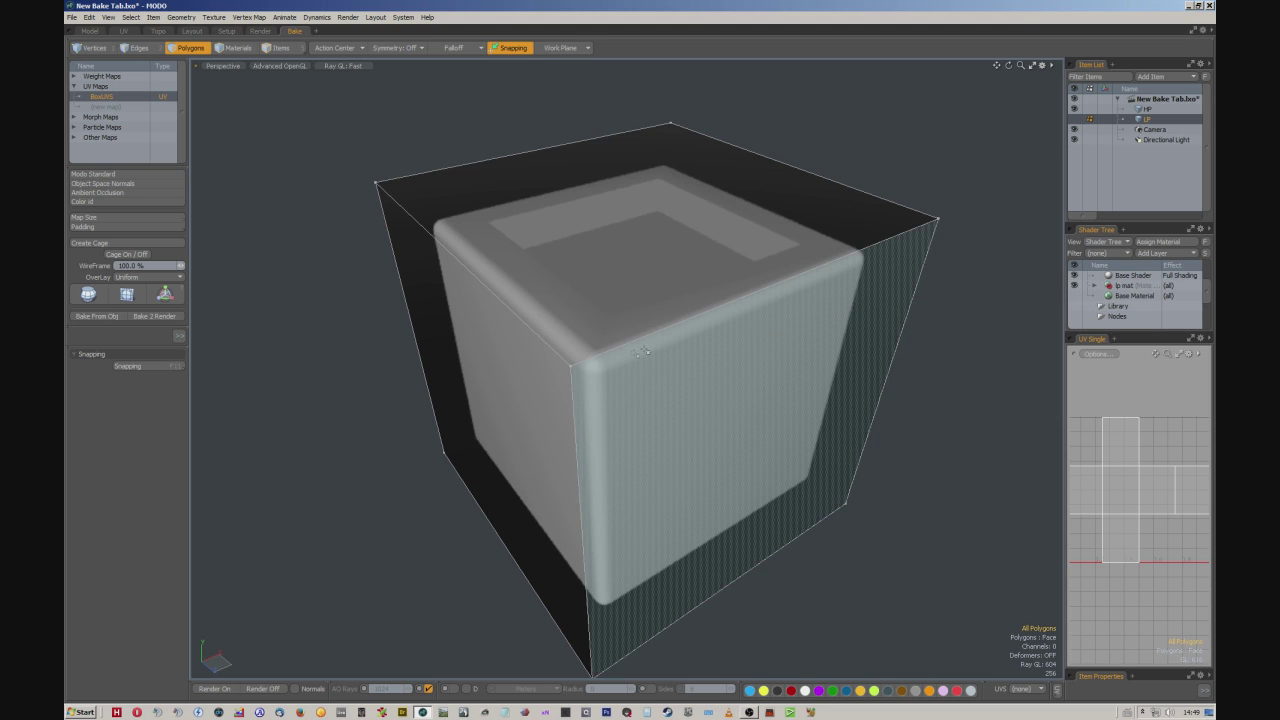
pyautogui.click(136, 255)
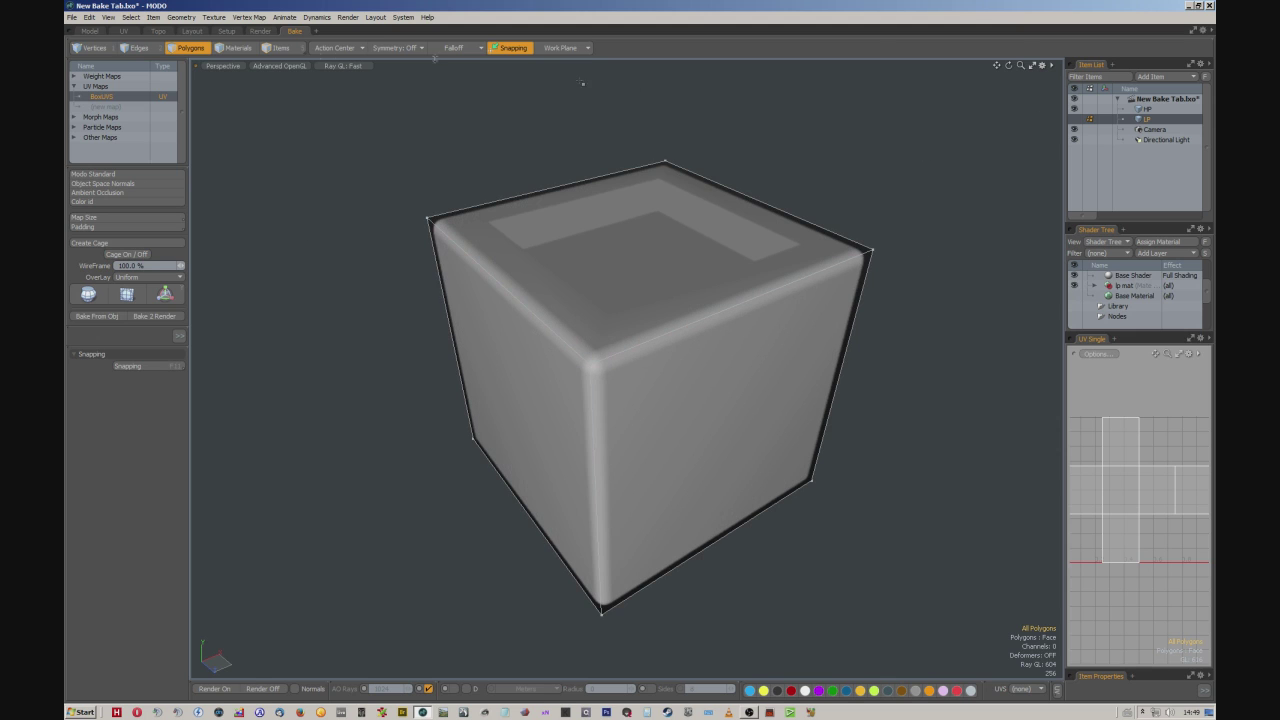
# Switch to edge selection, examine how the LP mesh encloses the HP mesh and turn the Base Material back on
pyautogui.press('2')
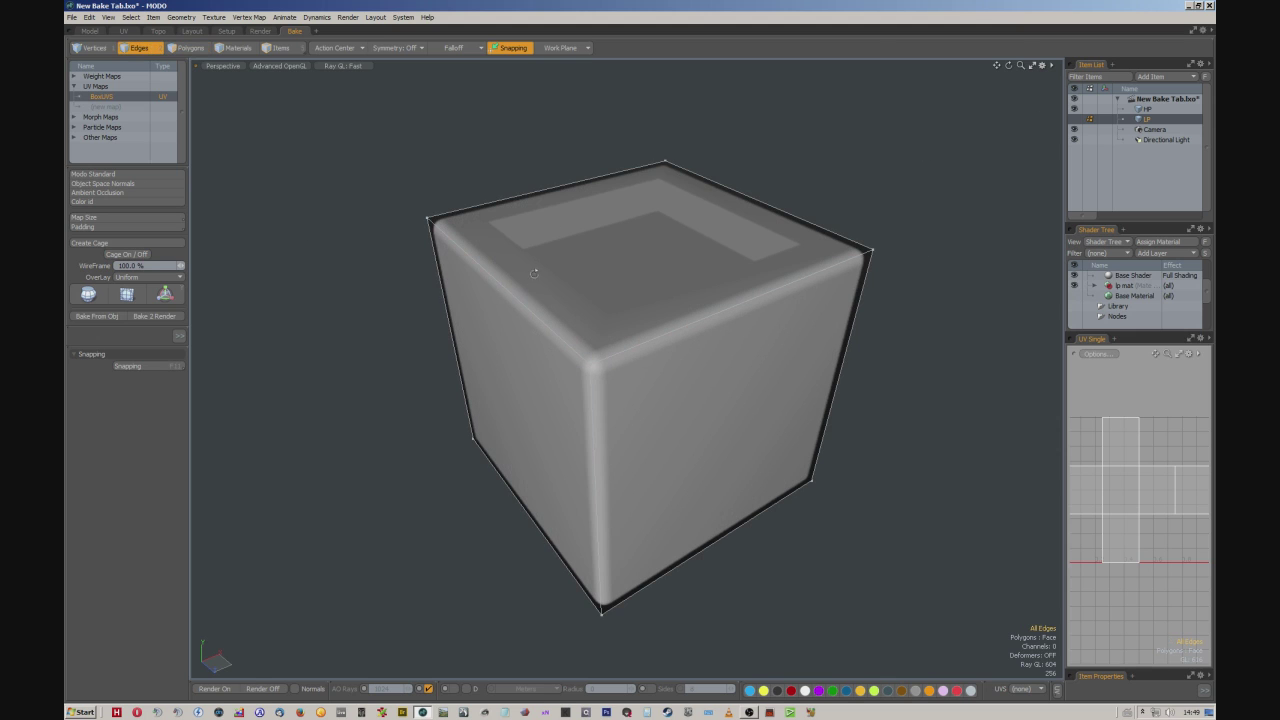
pyautogui.moveTo(534, 272)
pyautogui.keyDown('alt'); pyautogui.mouseDown()
pyautogui.moveTo(423, 274)
pyautogui.moveTo(586, 266)
pyautogui.moveTo(658, 237)
pyautogui.moveTo(617, 257)
pyautogui.mouseUp(); pyautogui.keyUp('alt')
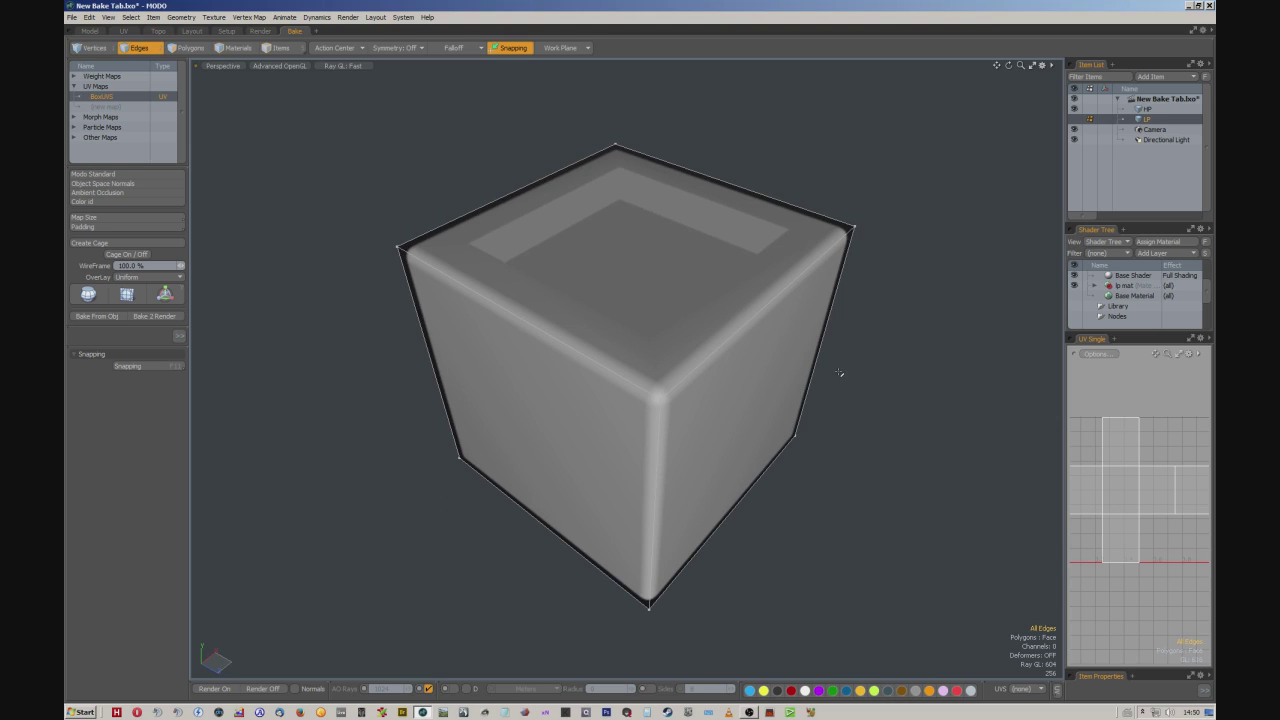
pyautogui.keyDown('alt'); pyautogui.keyDown('shift'); pyautogui.moveTo(851, 380); pyautogui.dragTo(837, 378); pyautogui.keyUp('shift'); pyautogui.keyUp('alt')
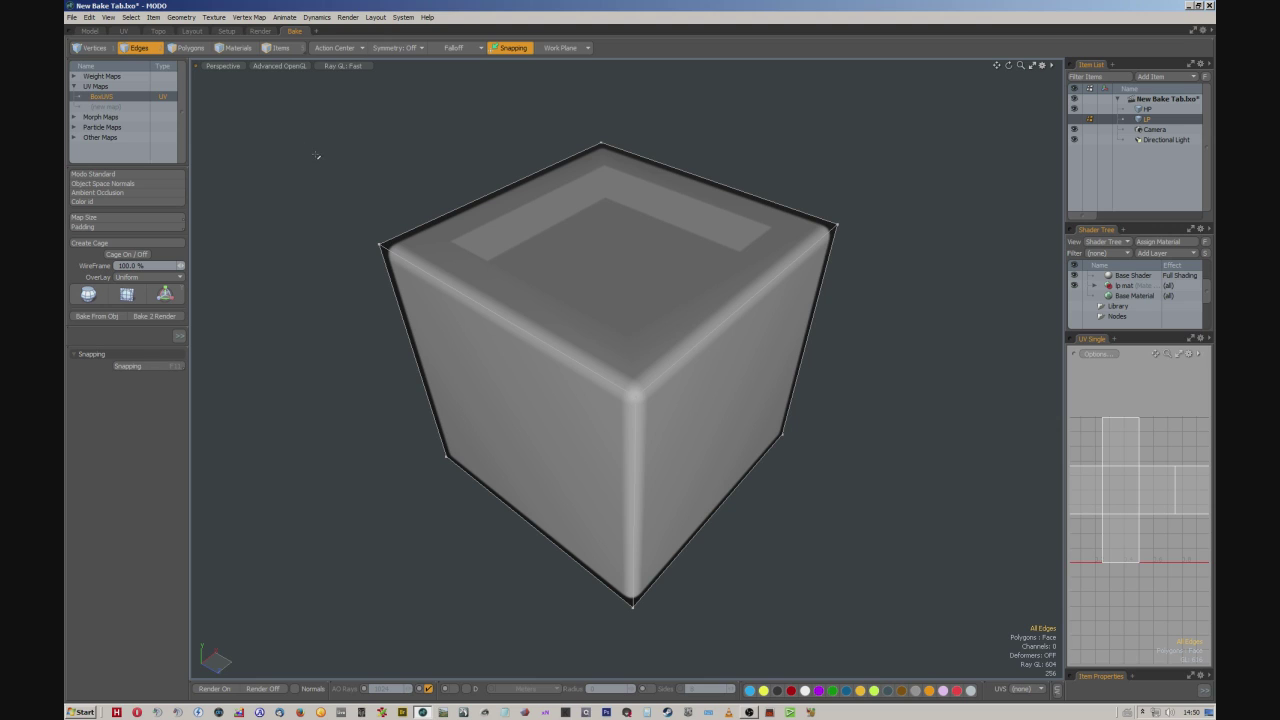
pyautogui.click(1076, 297)
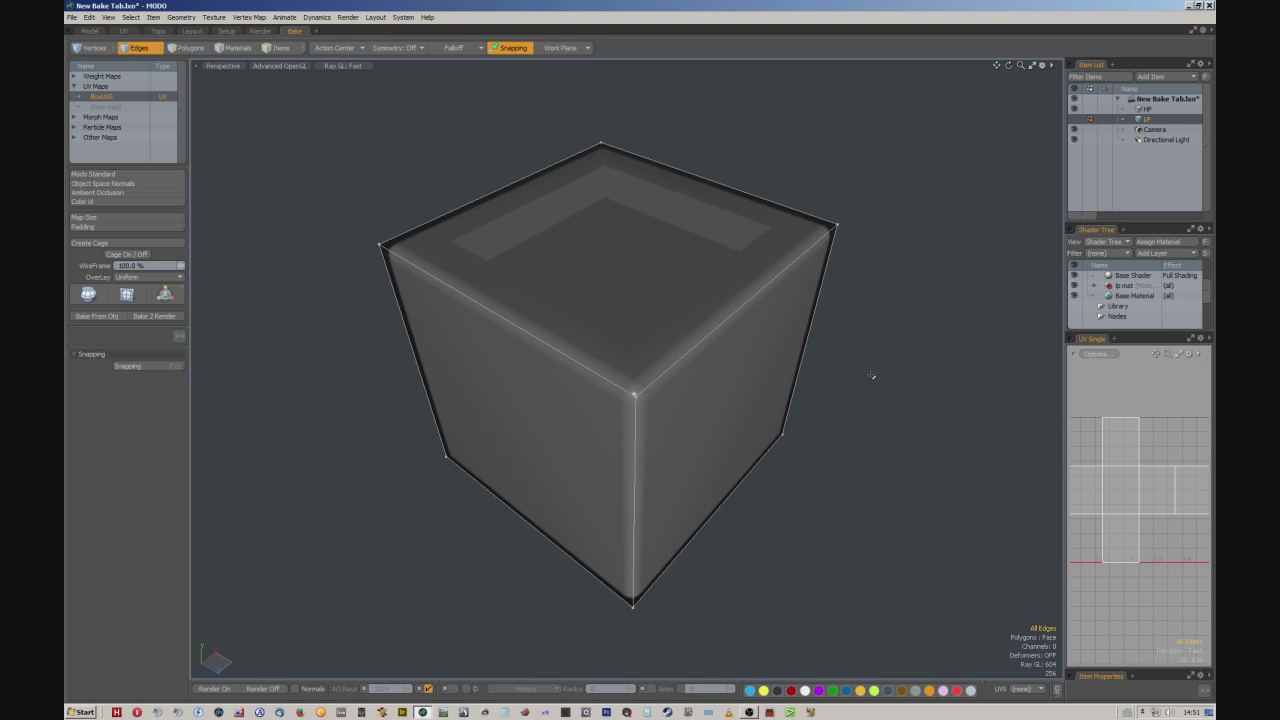